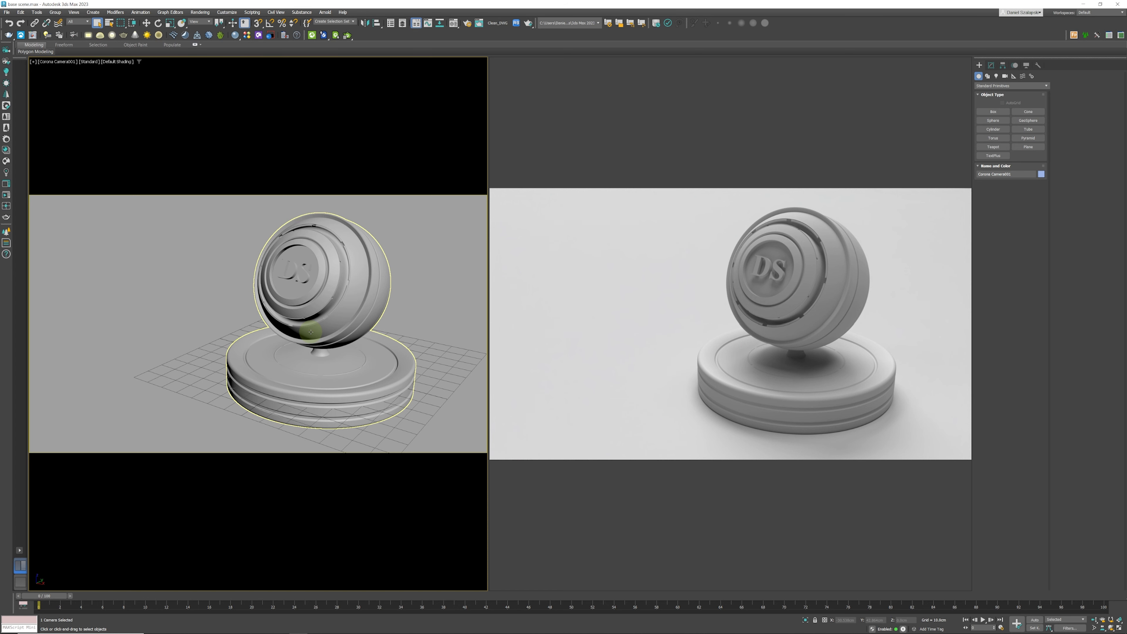
Open the Material Editor and switch it to Slate Material Editor mode
key(m)
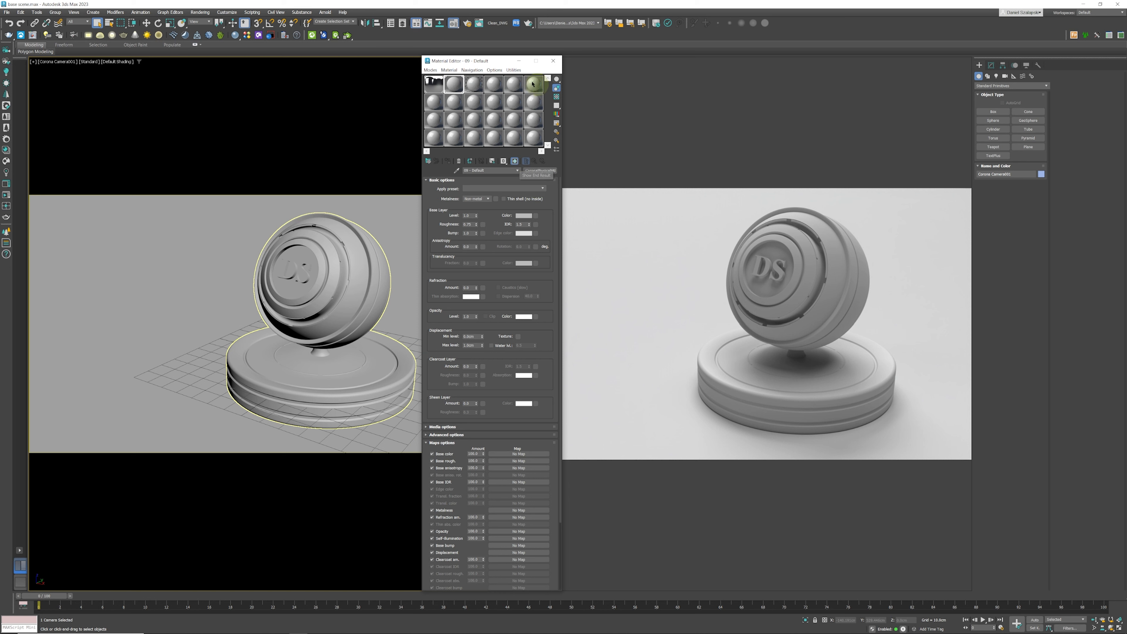
click(431, 71)
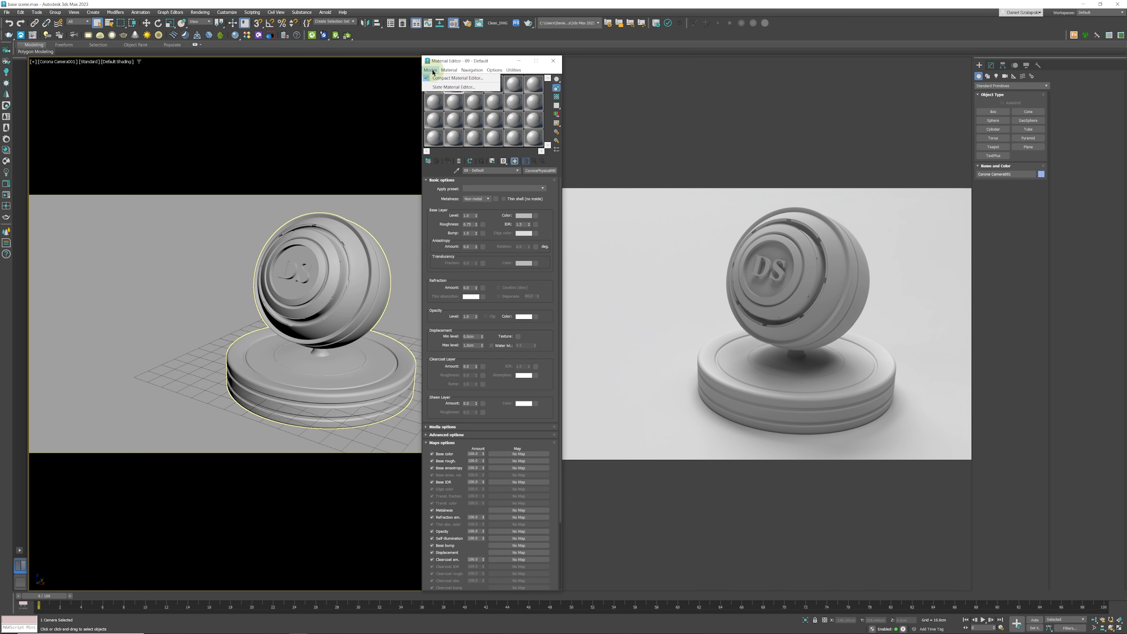
click(454, 87)
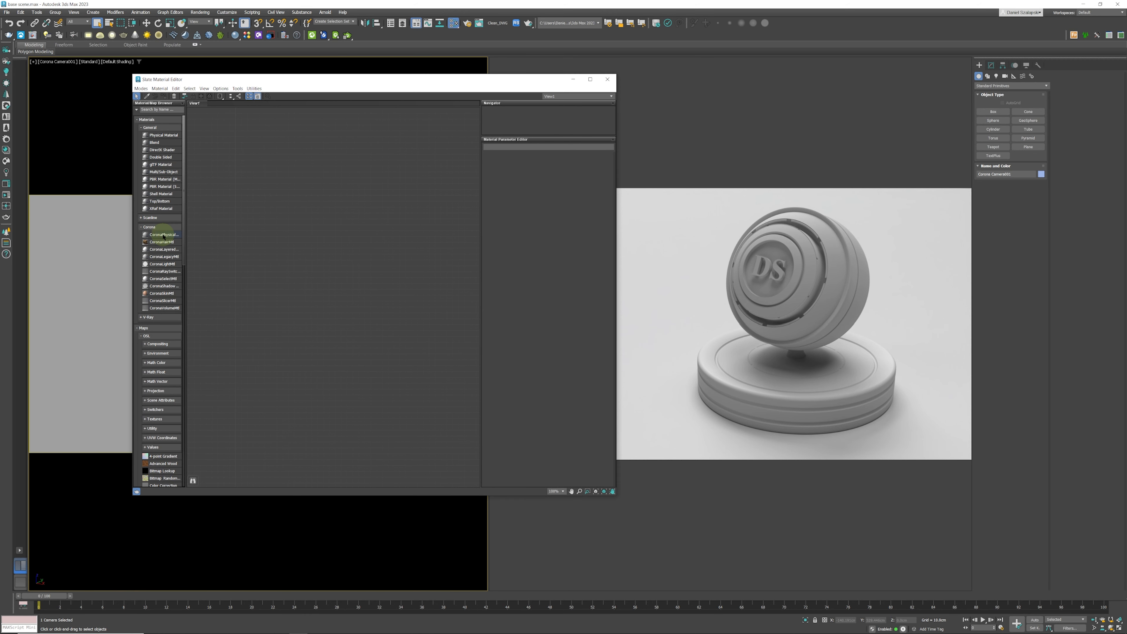
Add a CoronaPhysicalMtl node and connect a Cellular map to its base color and translucency color inputs
drag(163, 236, 381, 220)
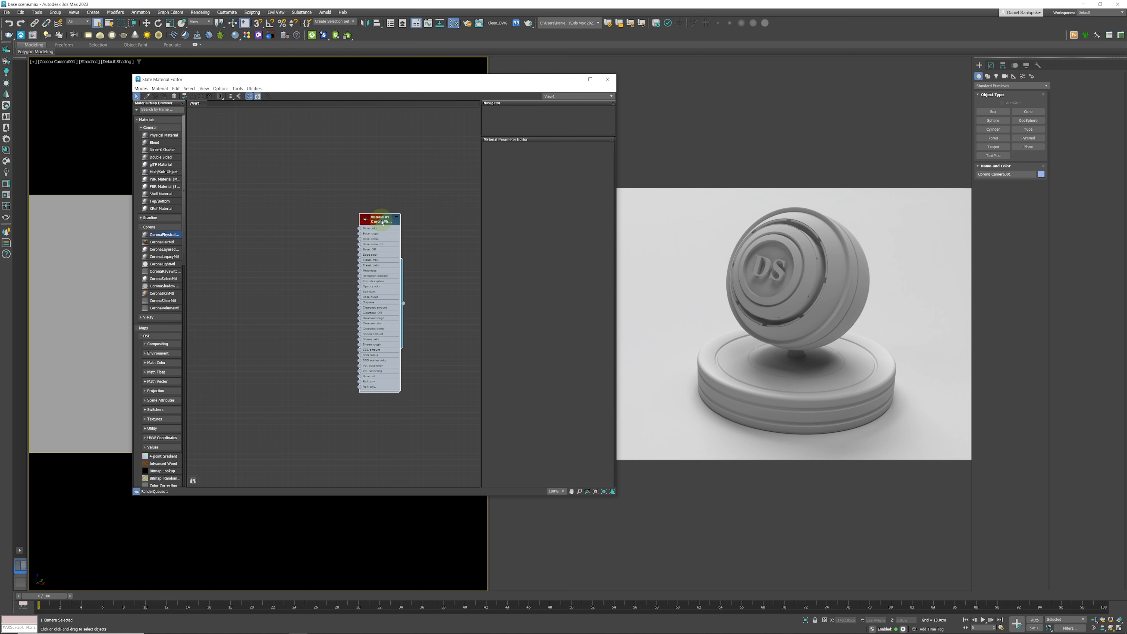
double_click(401, 239)
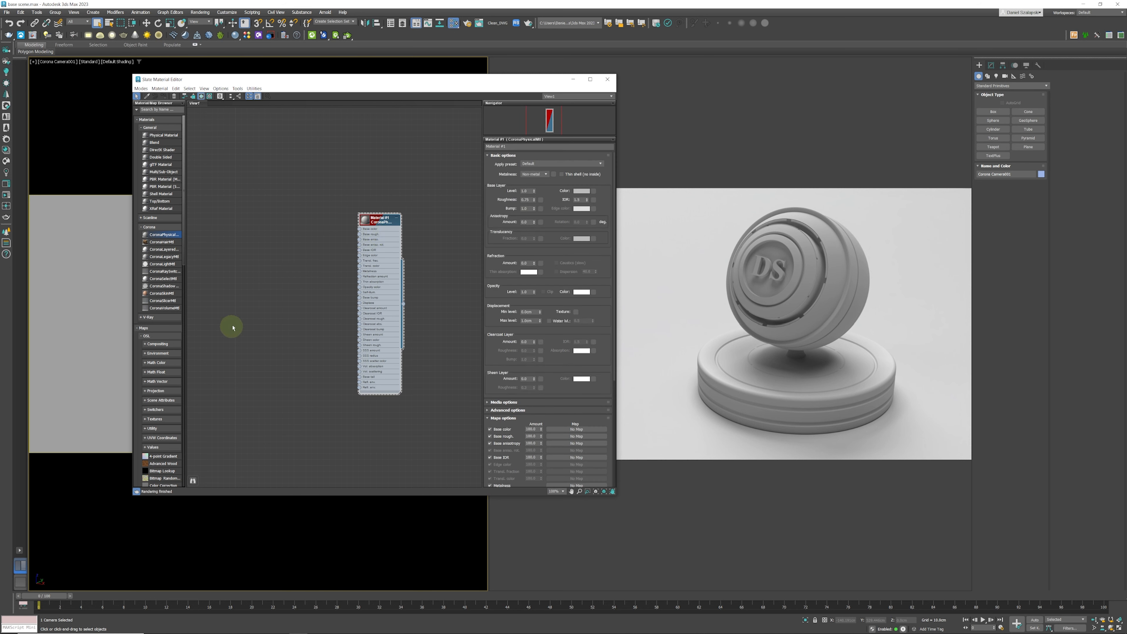
drag(184, 189, 191, 295)
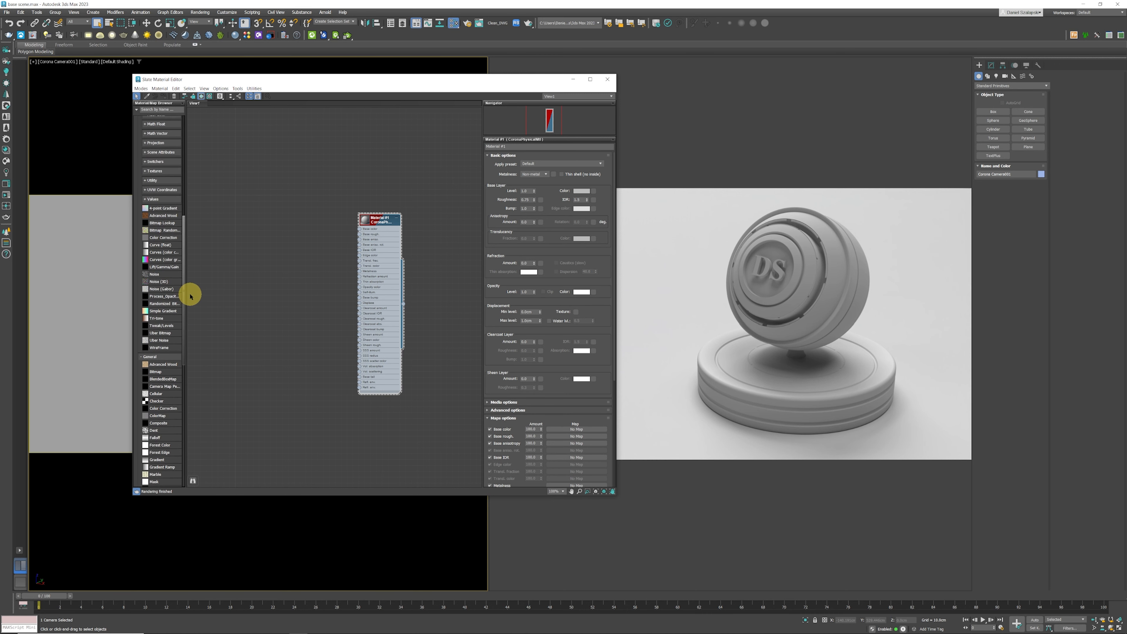
drag(155, 371, 365, 229)
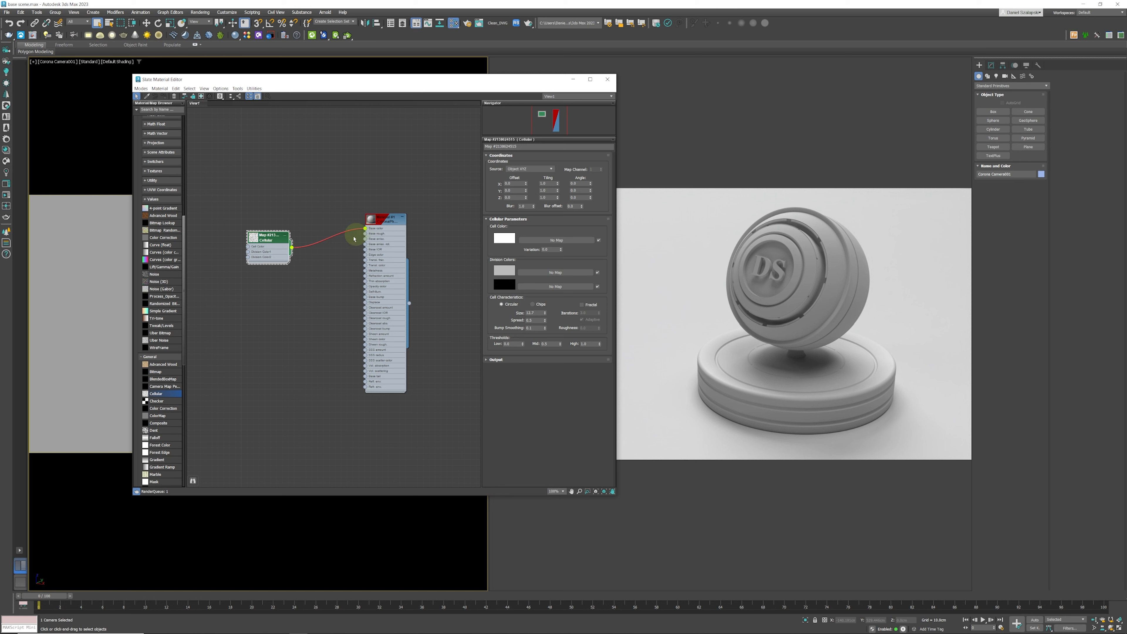
drag(293, 248, 364, 266)
drag(386, 224, 391, 180)
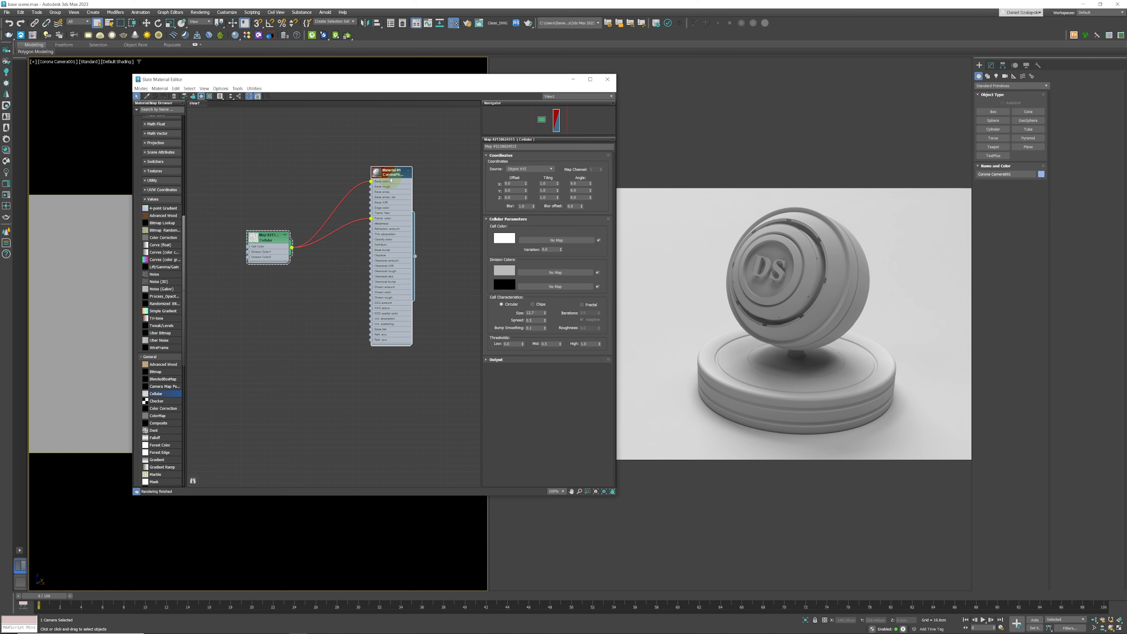
drag(391, 175, 402, 163)
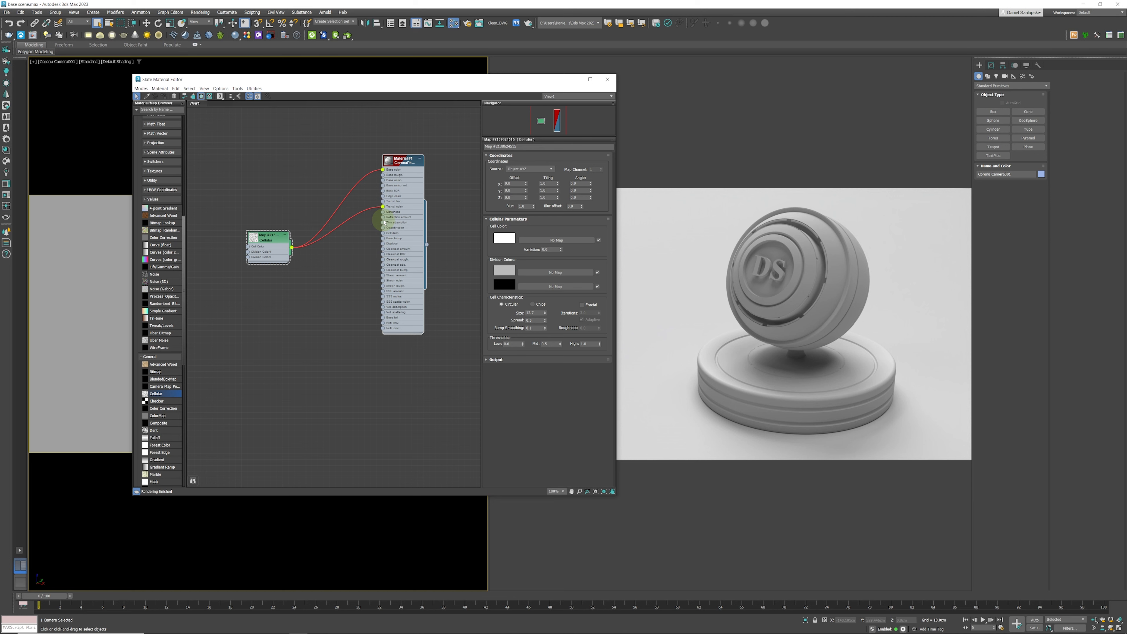
Delete the material and Cellular map nodes, and return to the Compact Material Editor
drag(439, 138, 242, 349)
key(Delete)
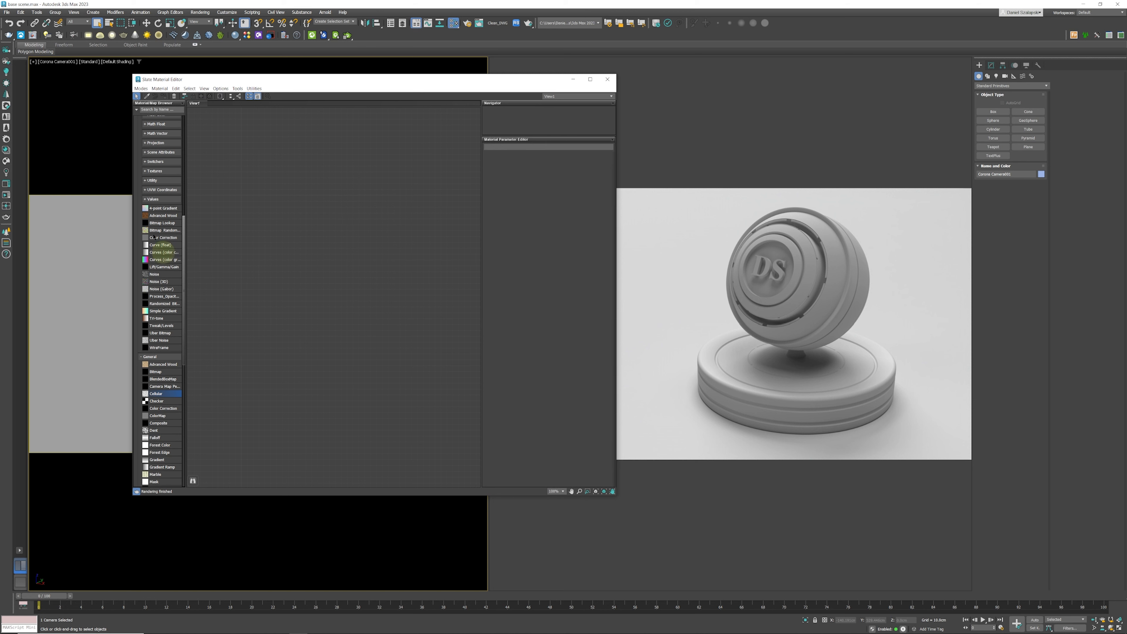
click(141, 88)
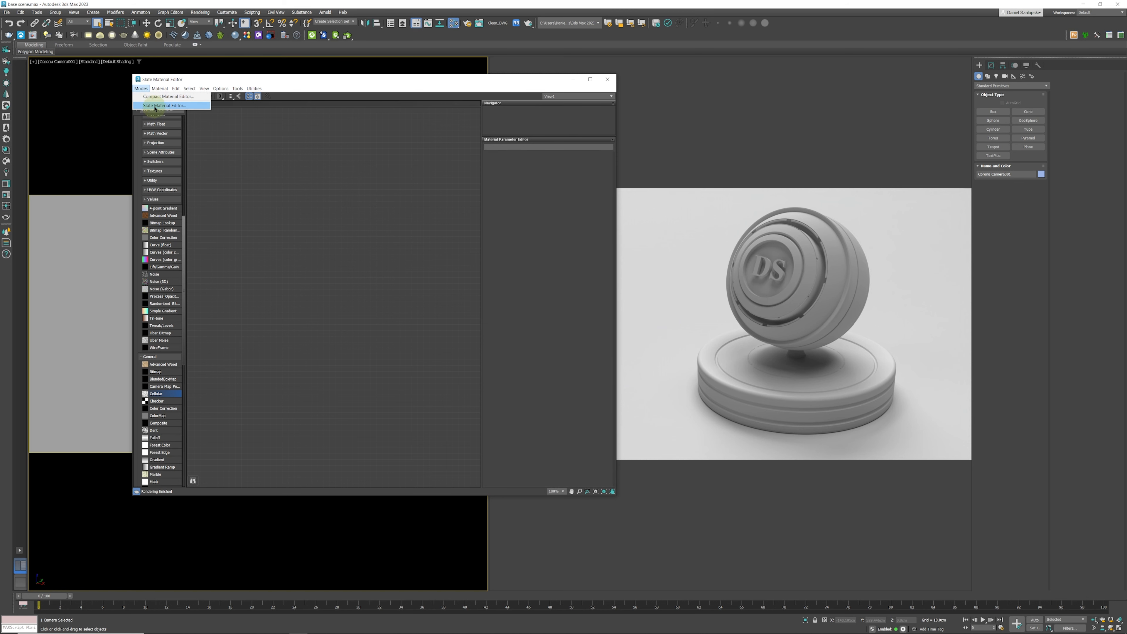
click(156, 97)
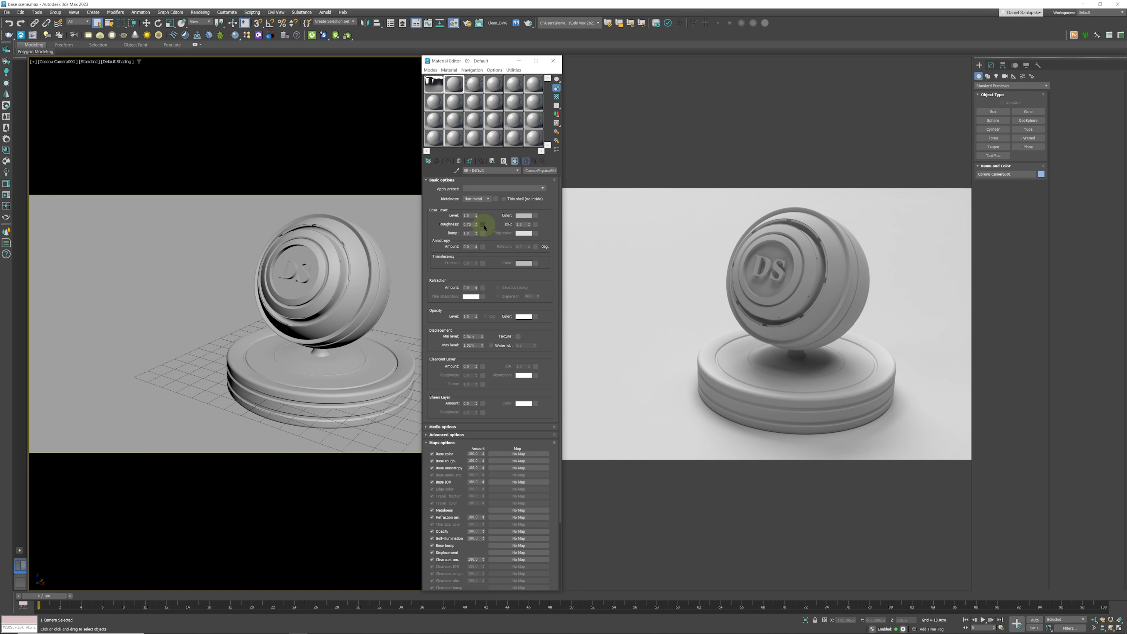
click(484, 225)
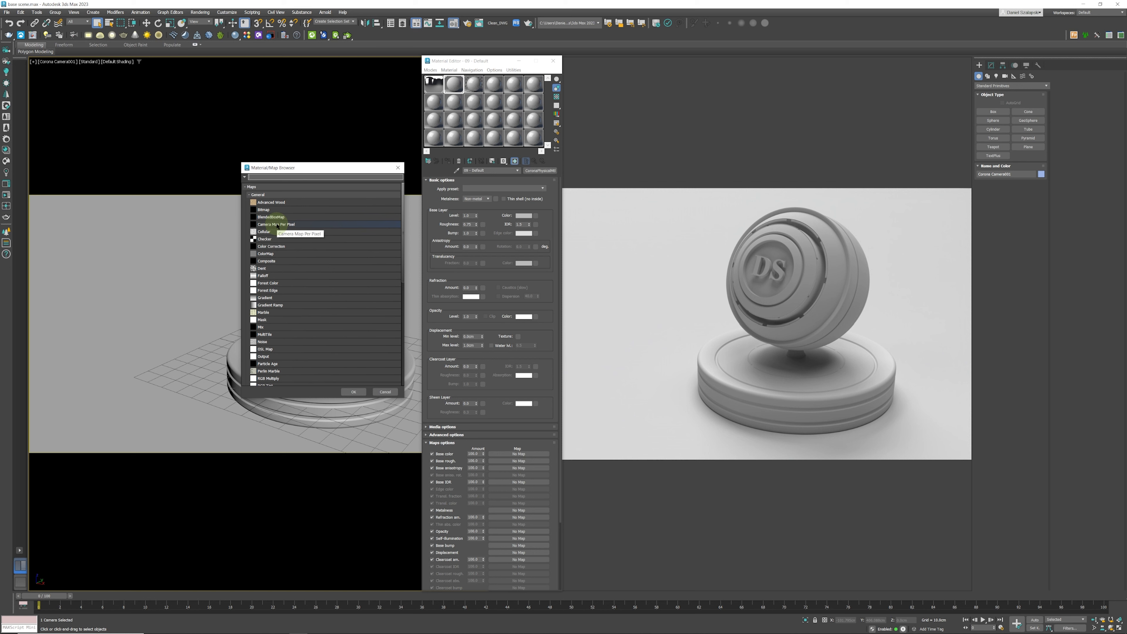
click(398, 167)
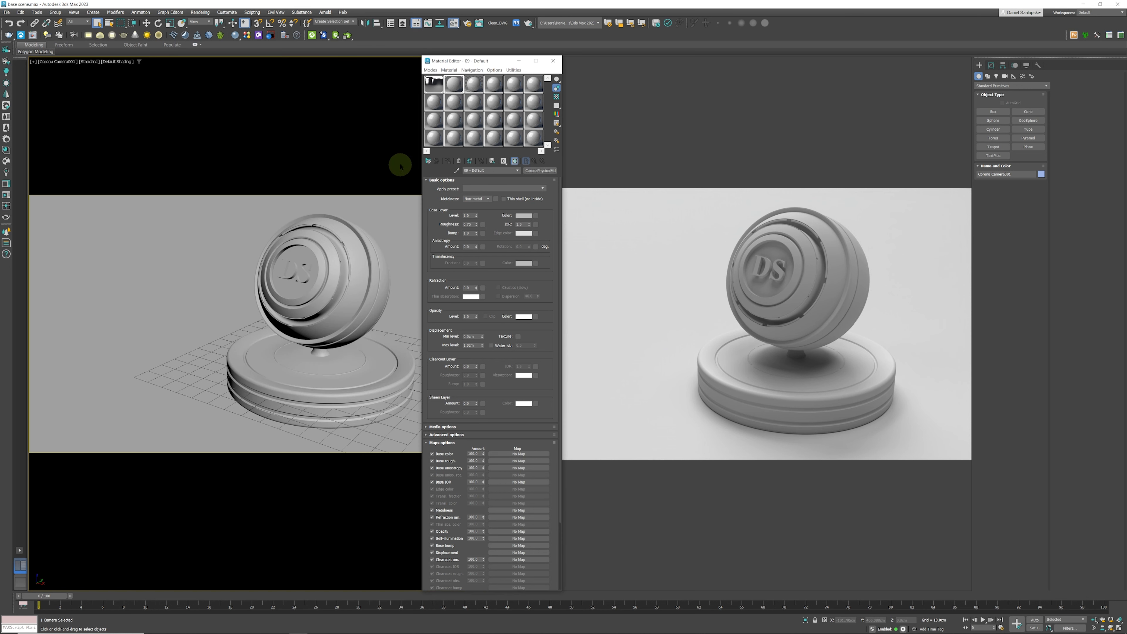
click(429, 70)
click(445, 83)
click(472, 70)
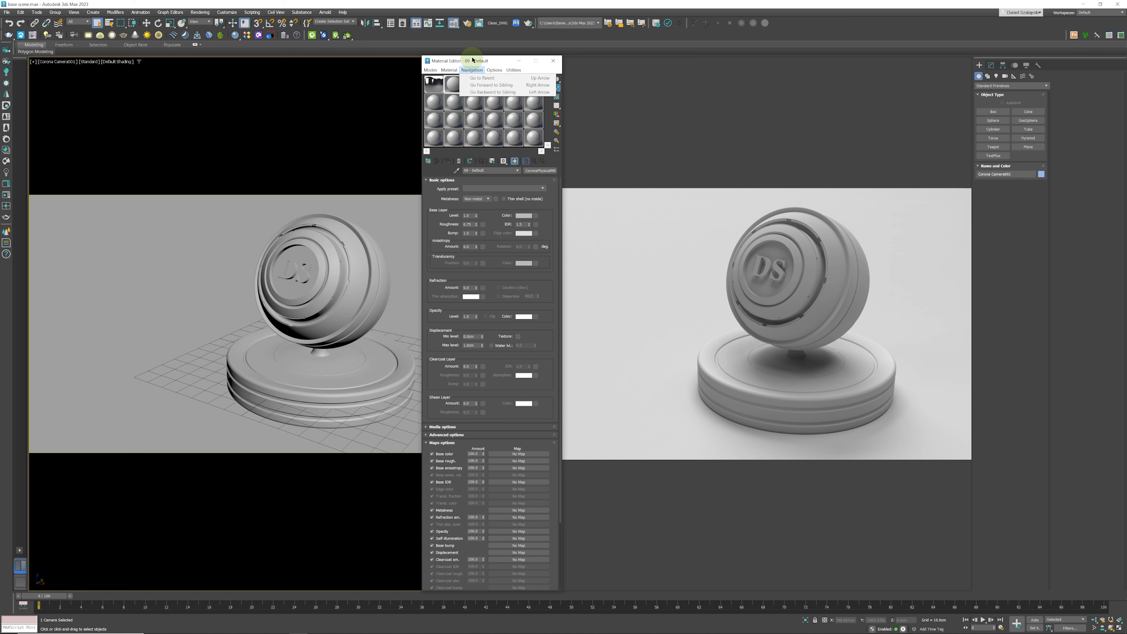
click(475, 64)
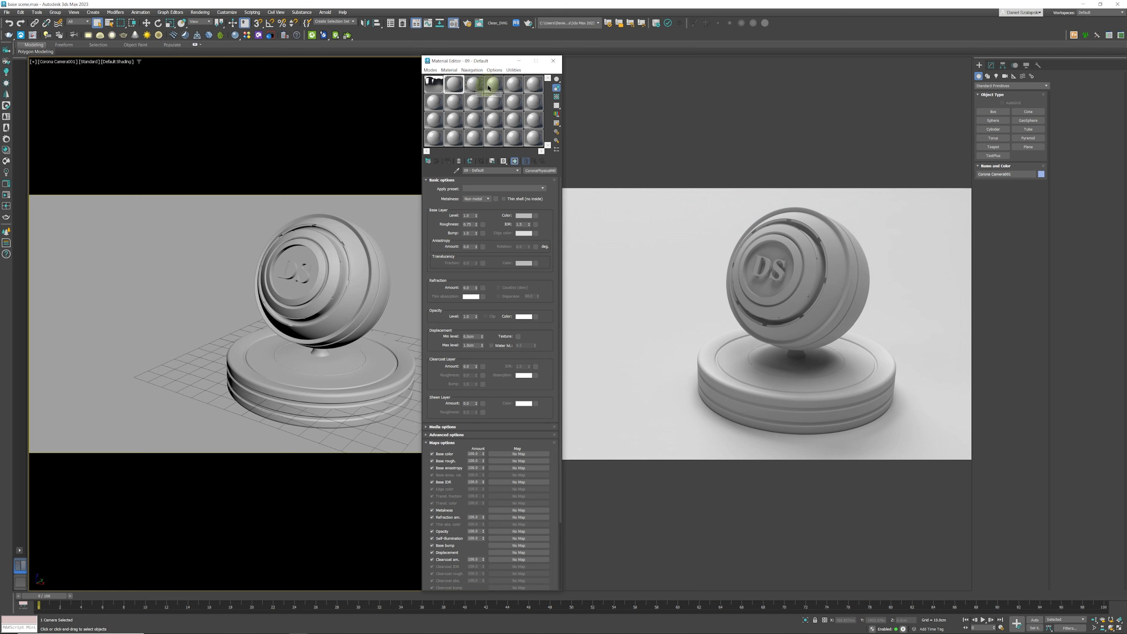
Inspect the second sample slot's material in an enlarged preview with a cube and a sphere as sample shape, and close the preview
click(556, 80)
drag(555, 82, 574, 79)
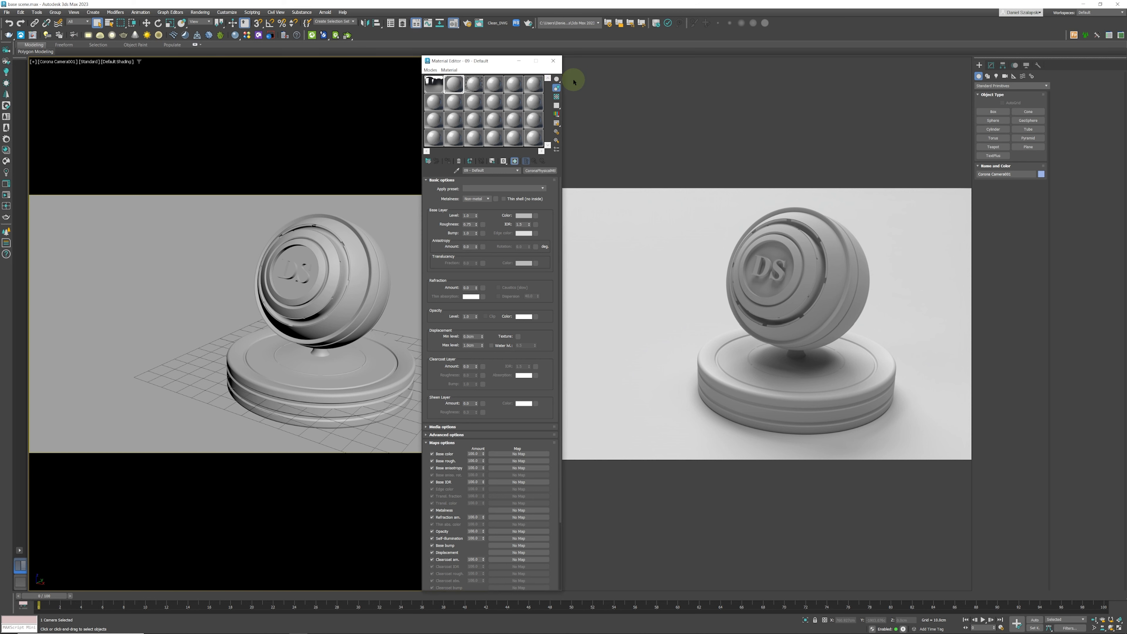
double_click(457, 85)
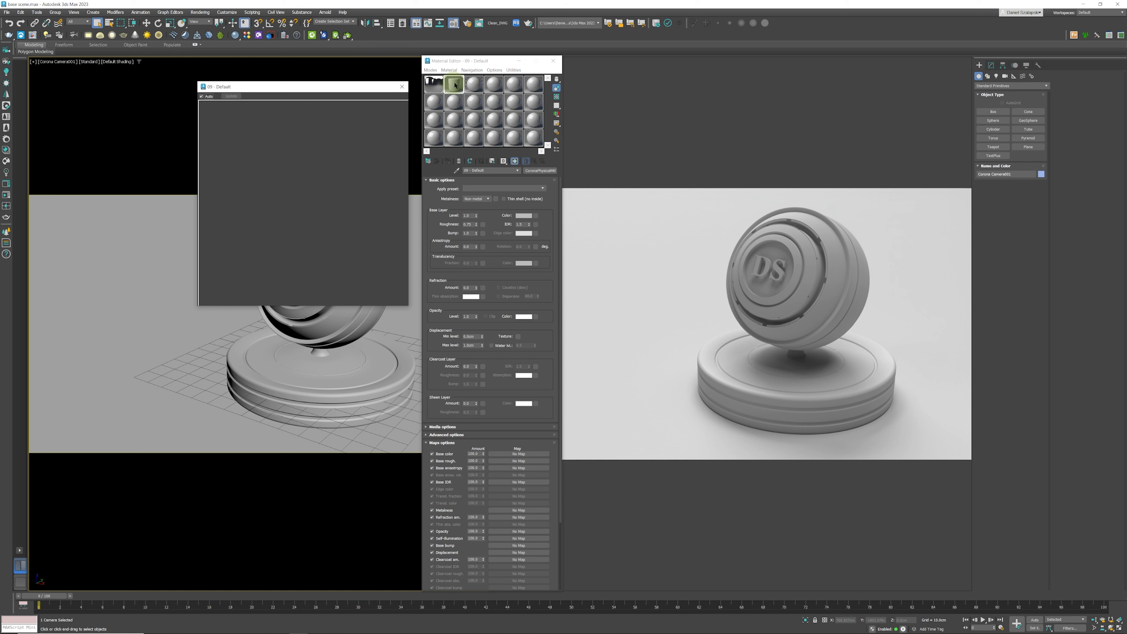
drag(556, 80, 585, 81)
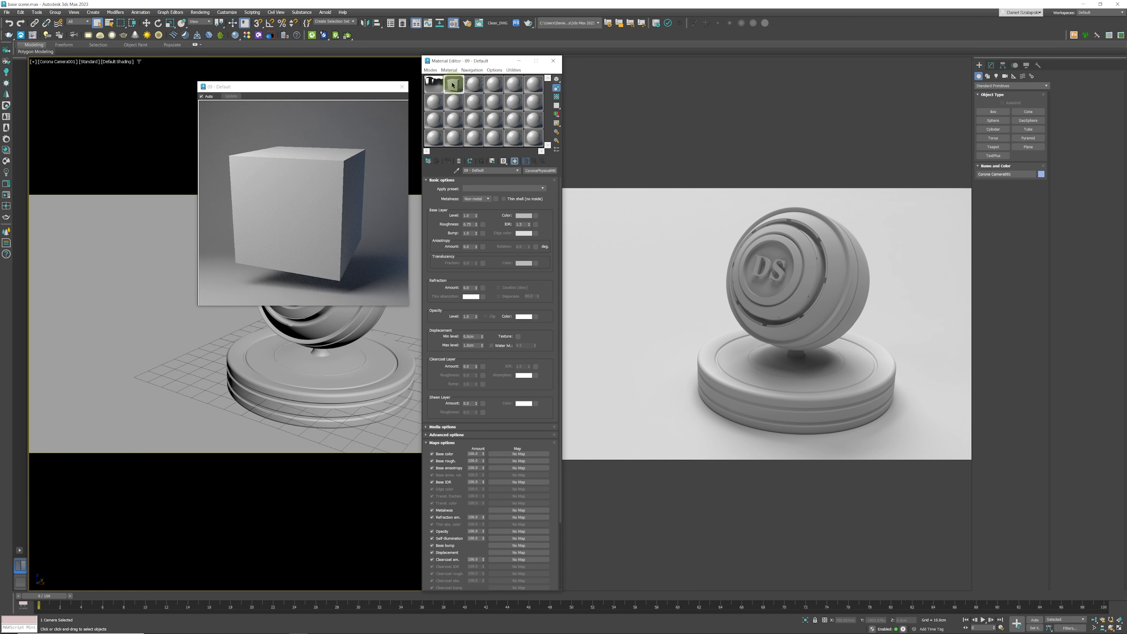
drag(556, 79, 570, 80)
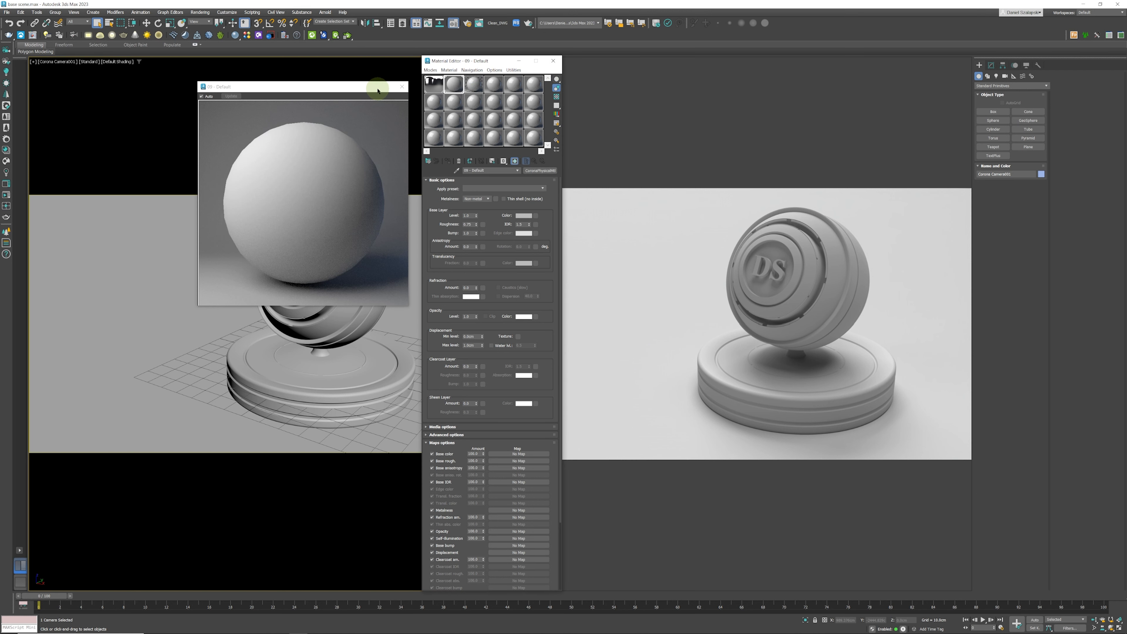
drag(378, 87, 365, 88)
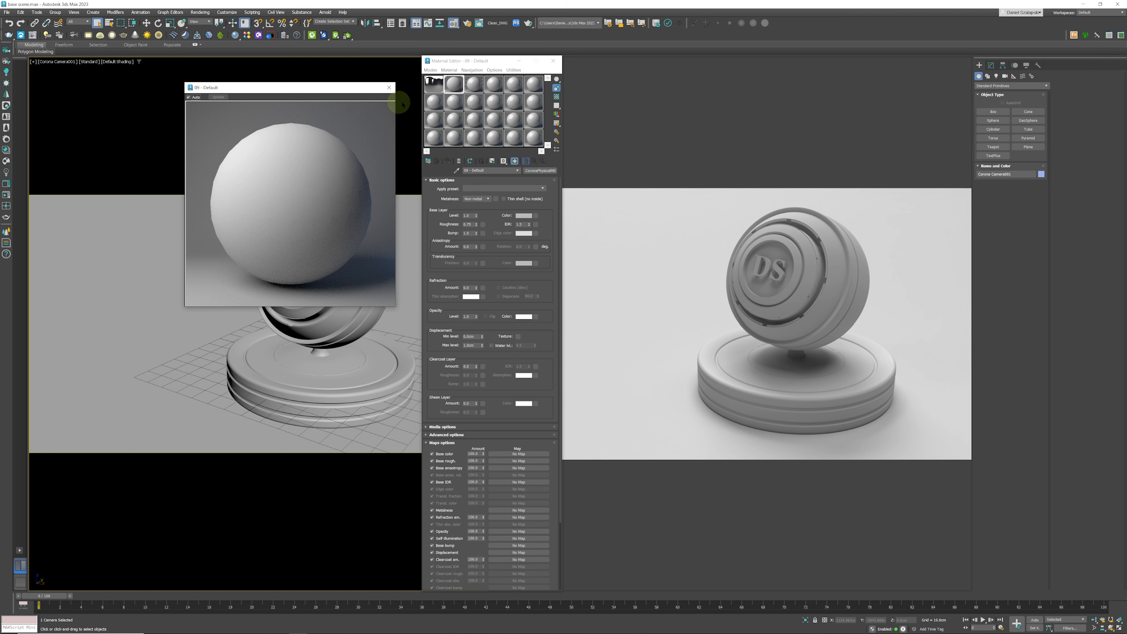
click(389, 87)
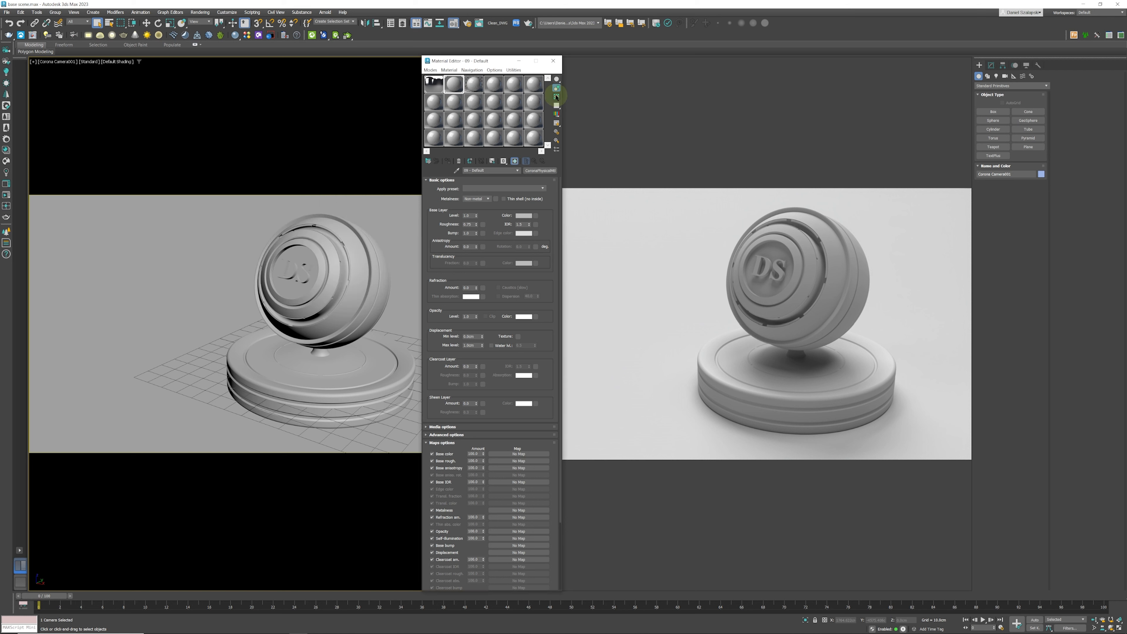
Inspect the first row's third material in an enlarged preview against the checkered background, and close the preview
double_click(478, 87)
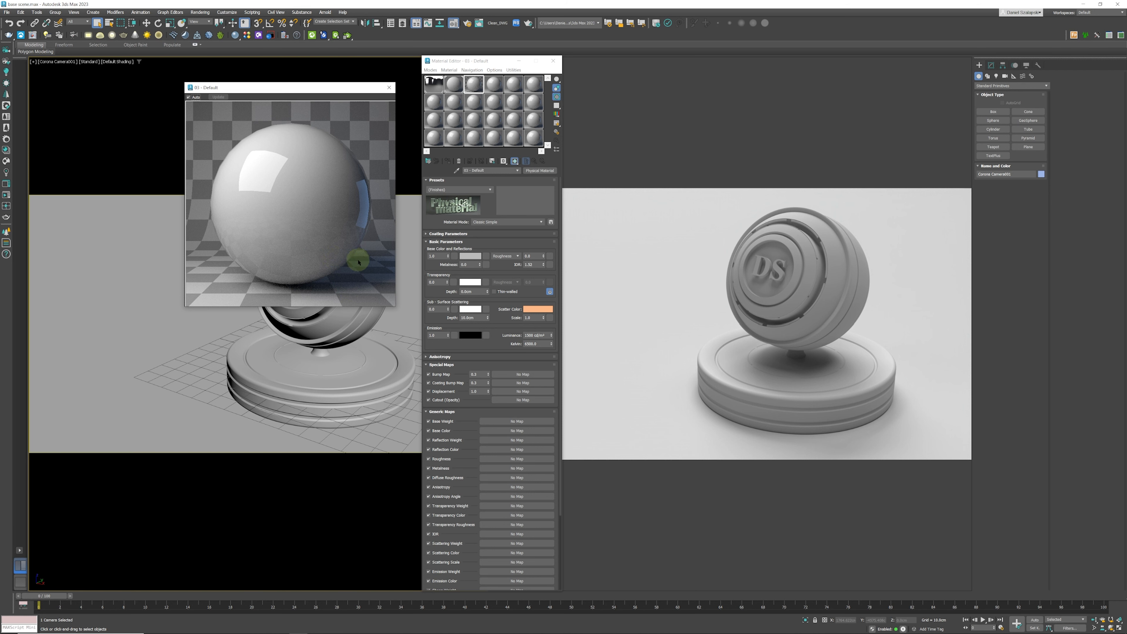
click(389, 88)
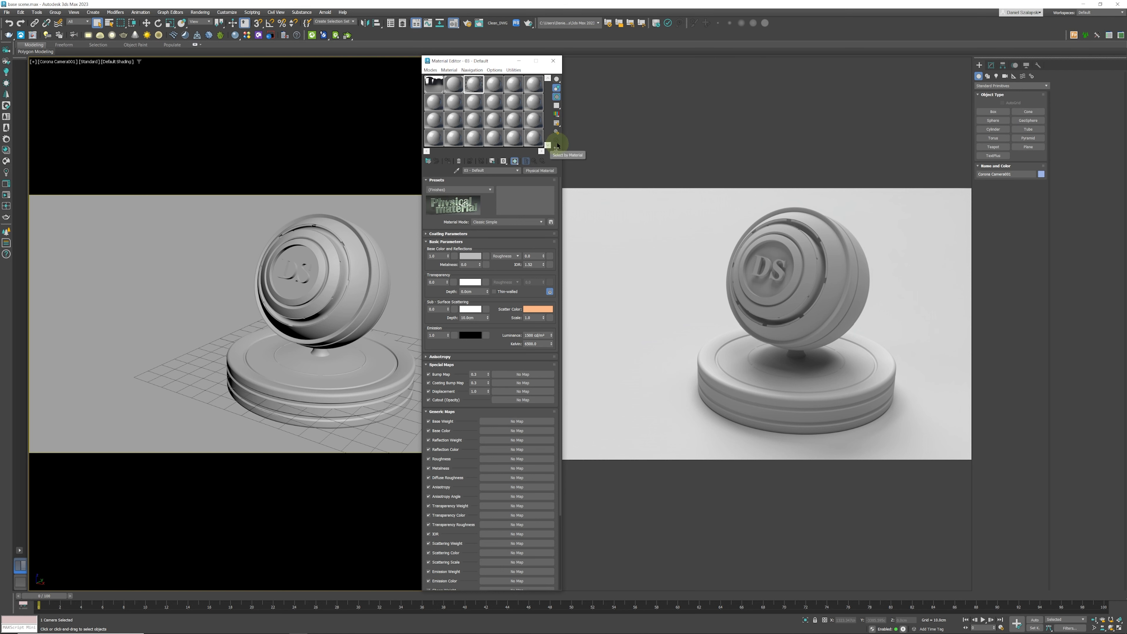
Create three separate boxes of different sizes beside the shader ball and leave box creation
click(994, 112)
click(264, 321)
mouse_move(152, 287)
mouse_down()
mouse_move(159, 338)
mouse_move(140, 370)
mouse_up()
click(160, 320)
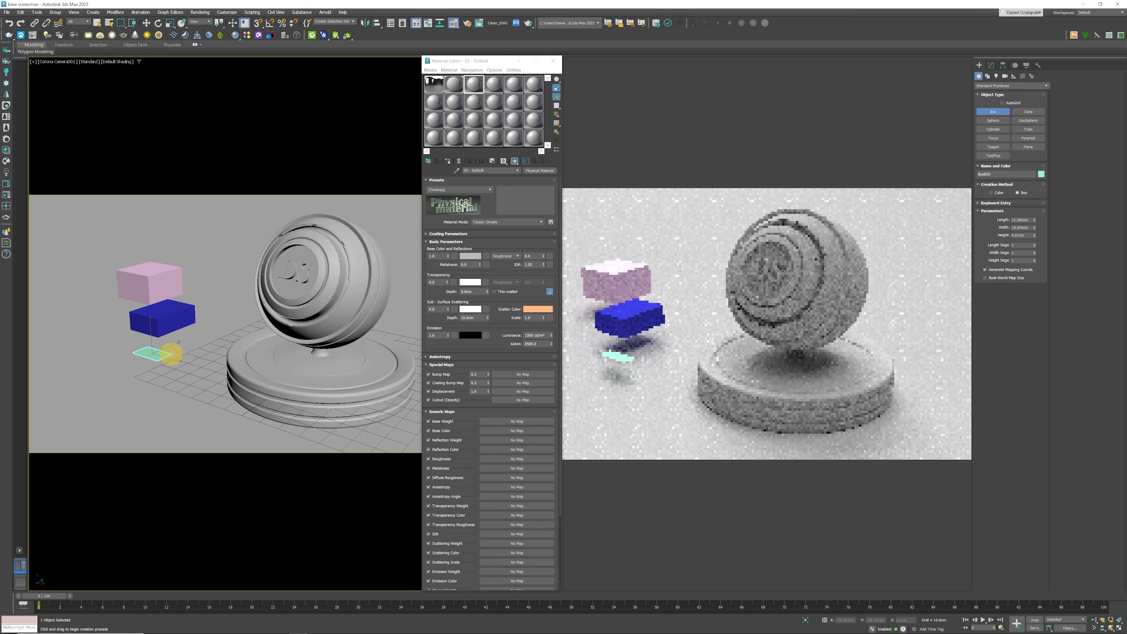
click(167, 337)
click(97, 23)
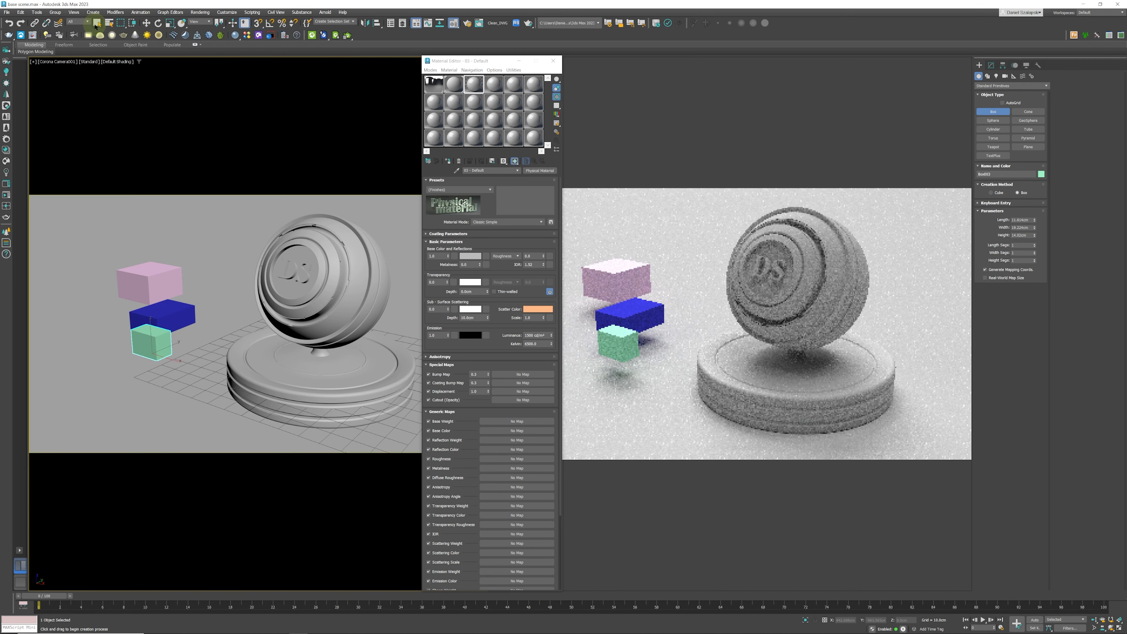
Assign the second row's third material to the three boxes, resolving the duplicate name by renaming it 09 - Defaulta
click(474, 105)
click(157, 285)
ctrl+click(170, 308)
ctrl+click(161, 329)
click(493, 100)
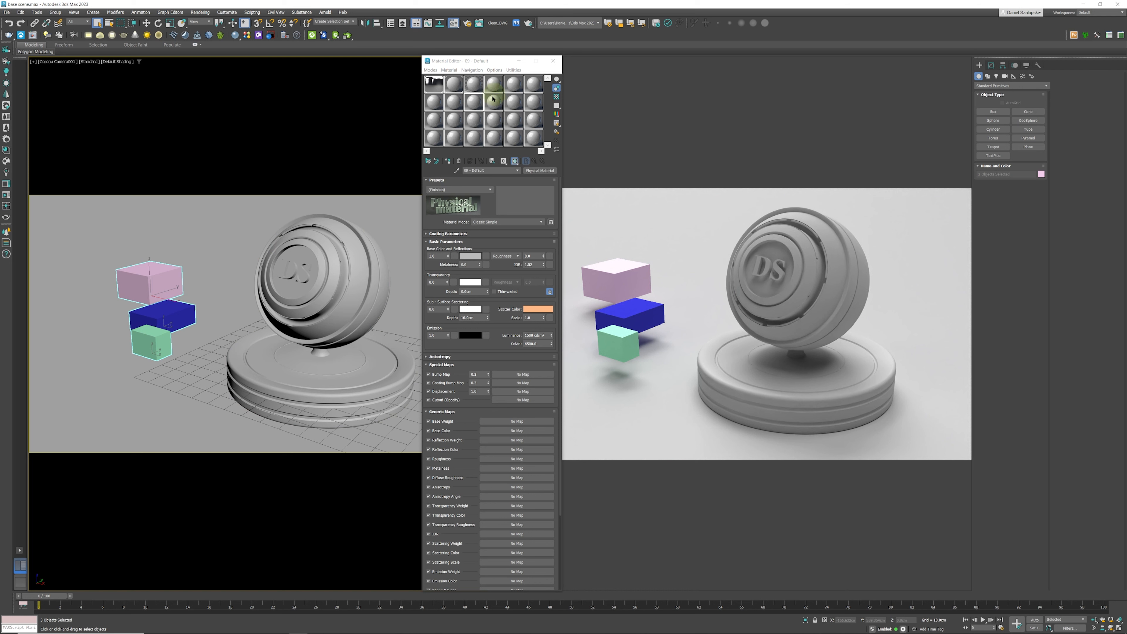
click(447, 162)
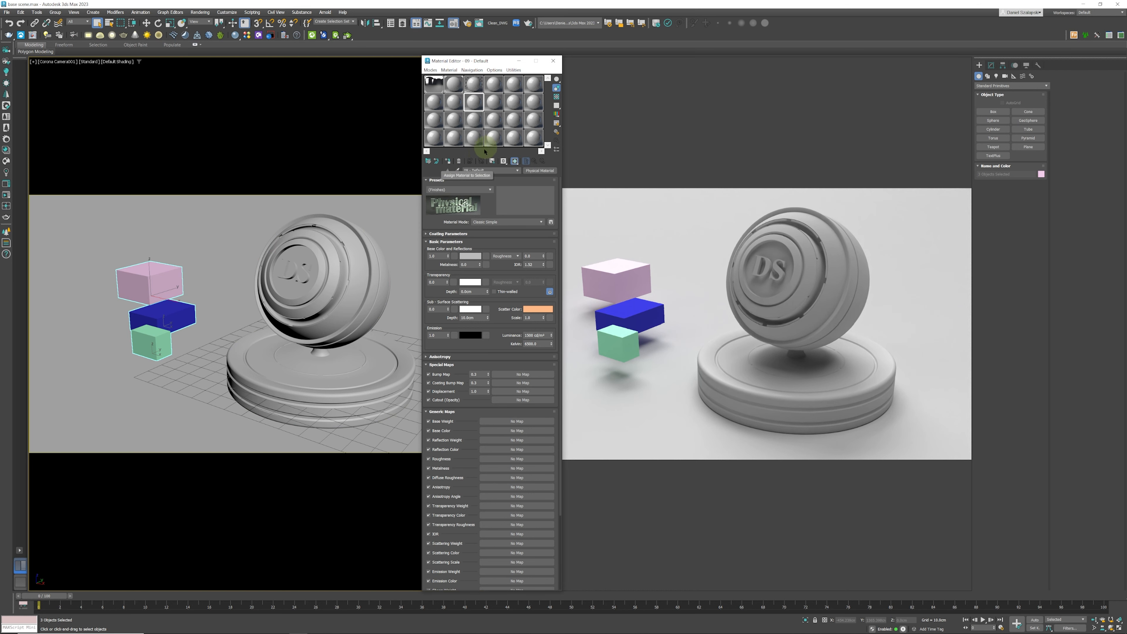
click(449, 163)
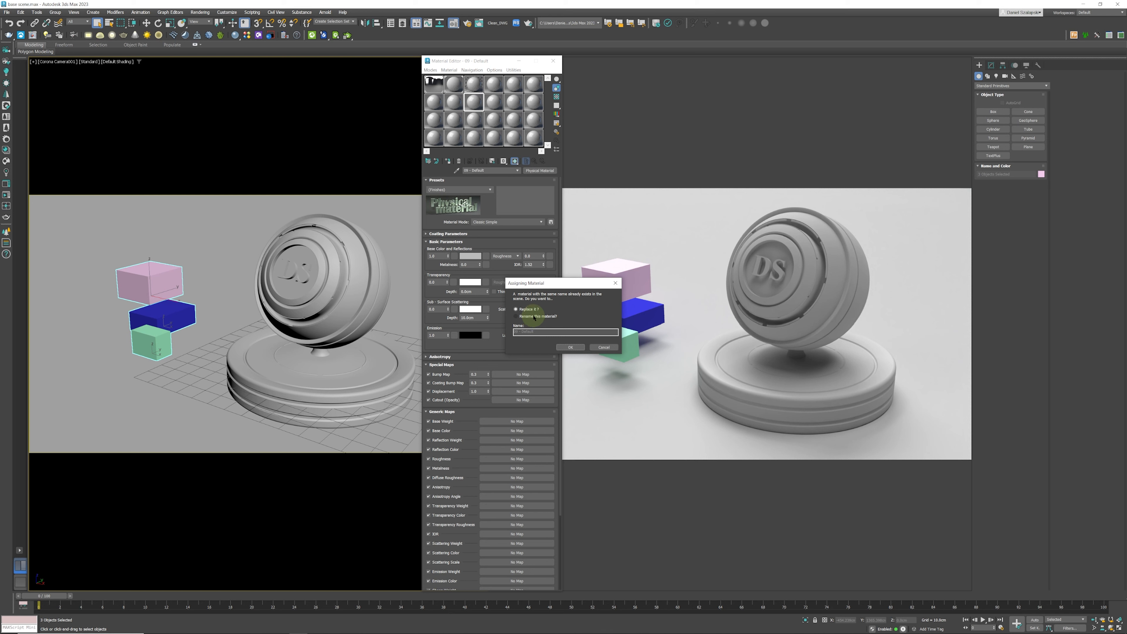
click(535, 317)
text(a)
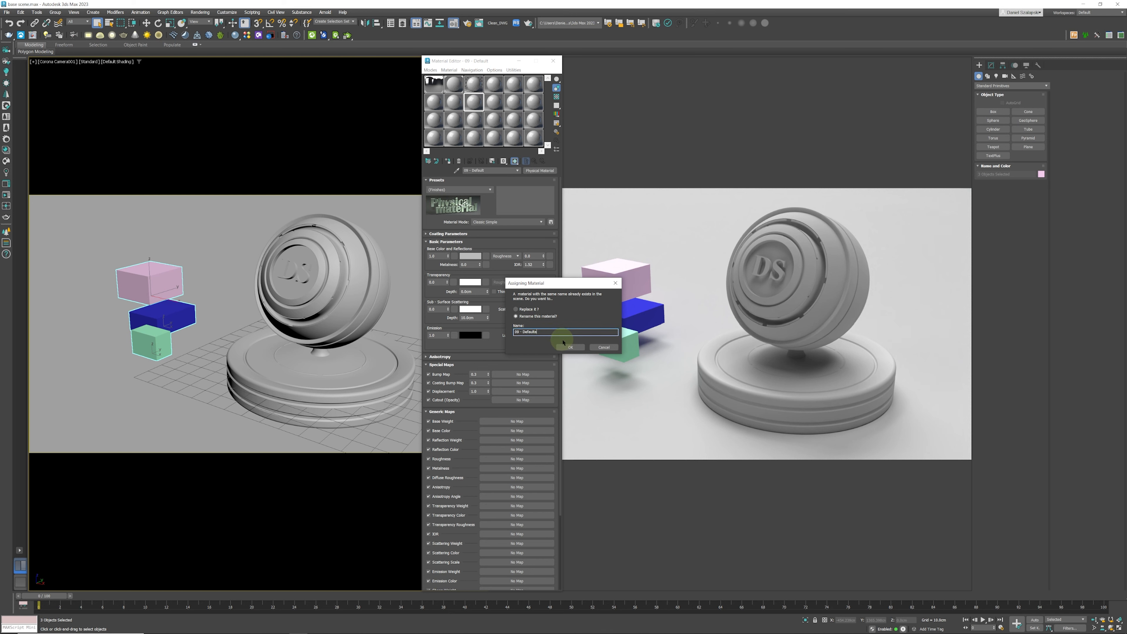
click(570, 347)
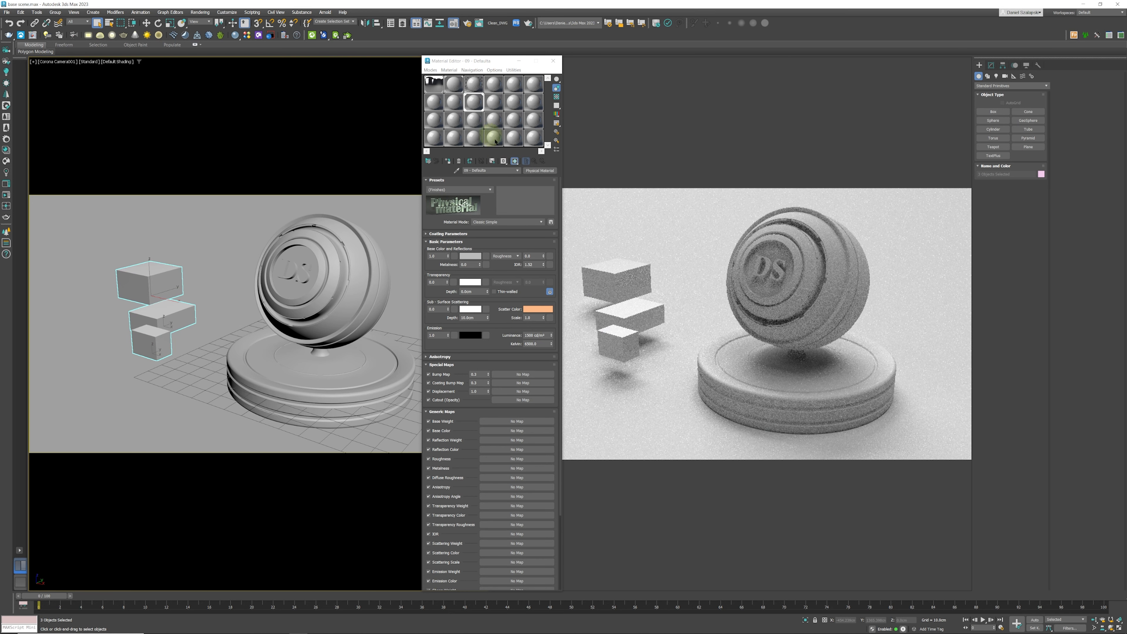
Clear the selection of the three boxes and select them again by their shared material 09 - Defaulta
click(221, 181)
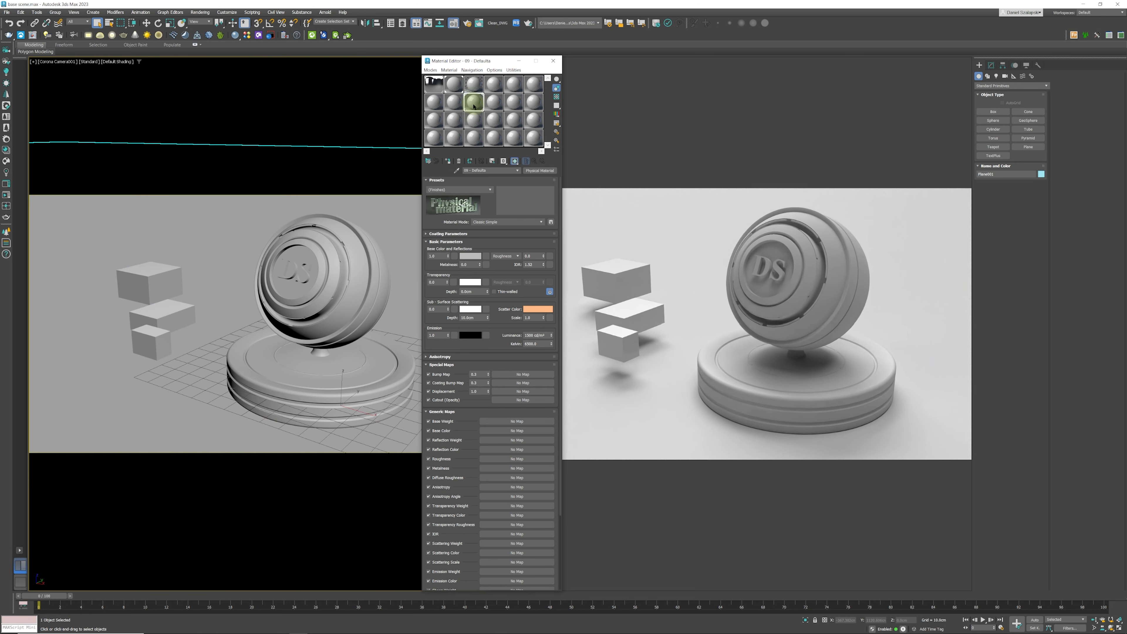
click(558, 141)
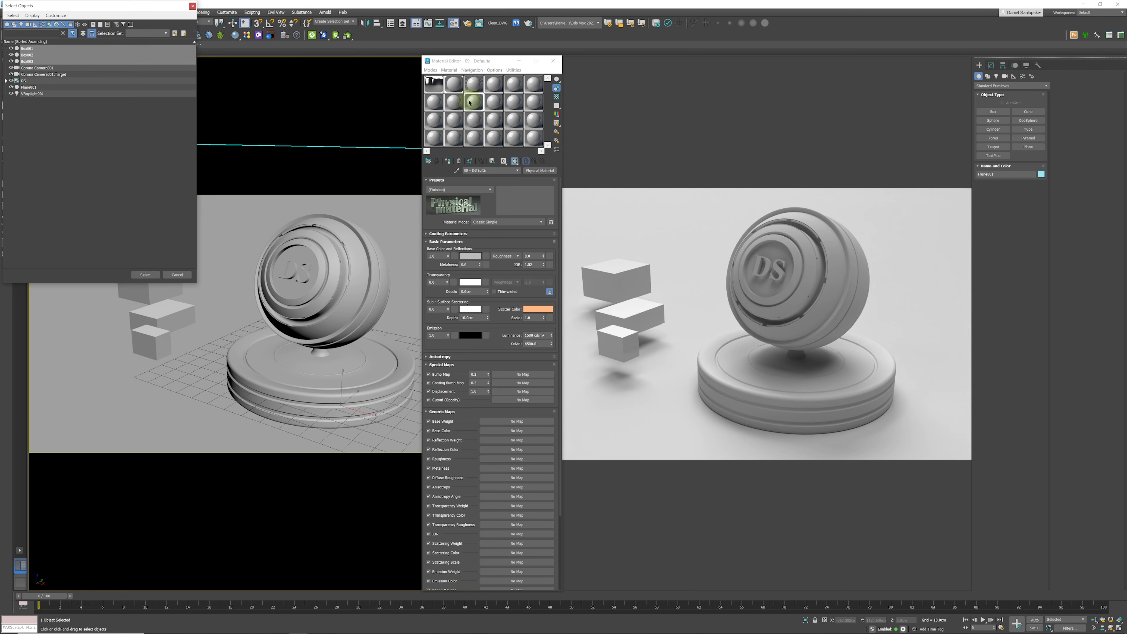
click(147, 274)
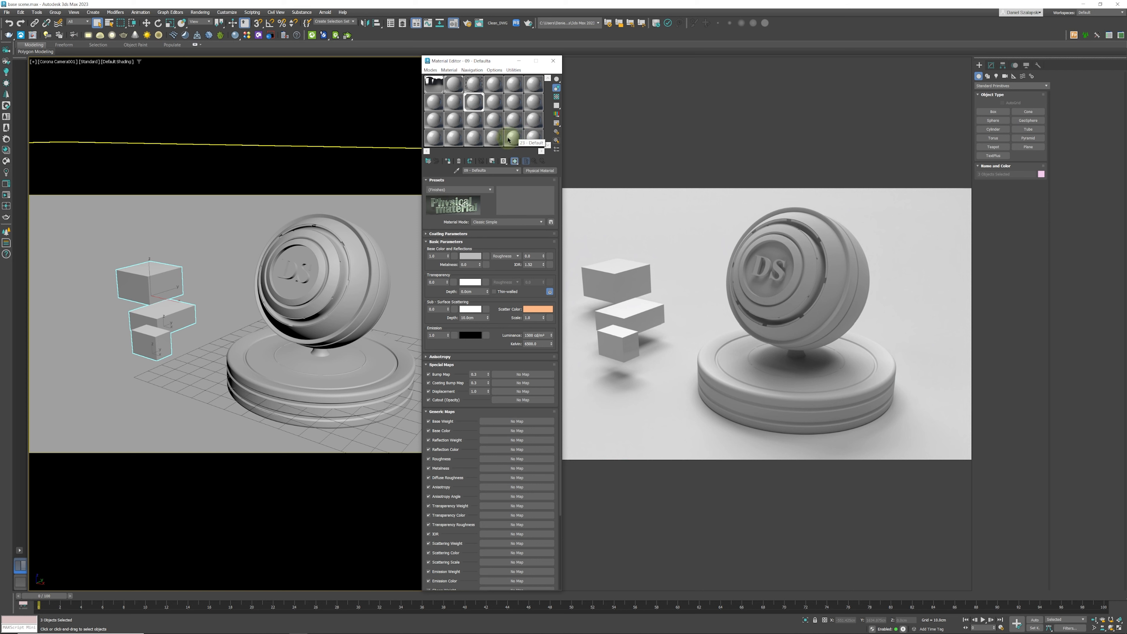
Review the objects that use the 09 - Defaulta material, dismiss the list and delete the three selected boxes
click(557, 142)
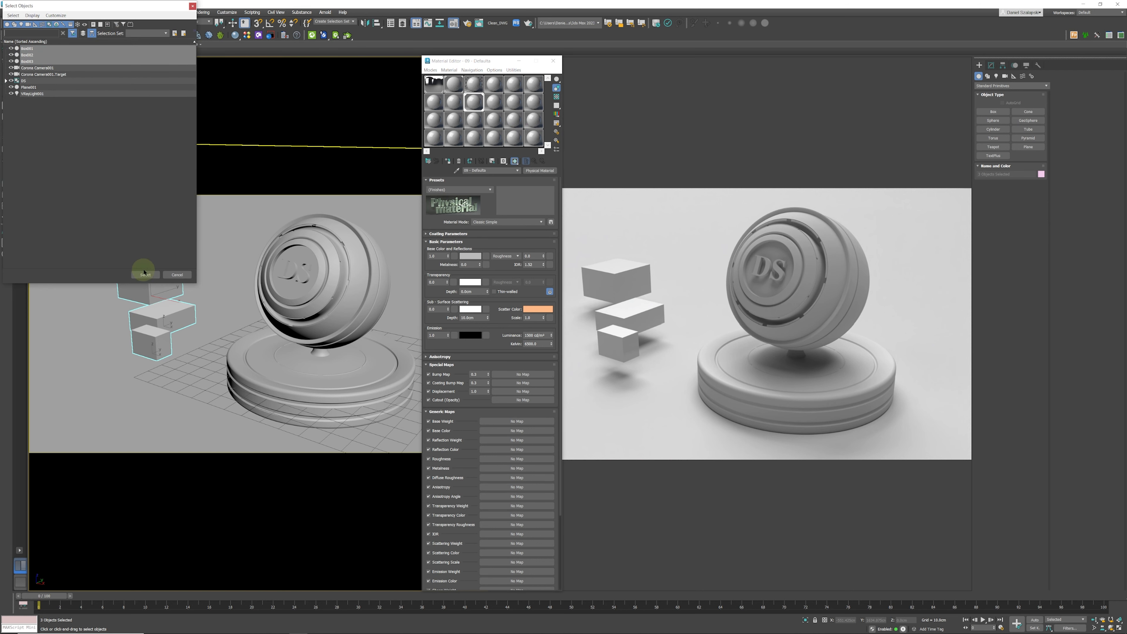
click(180, 274)
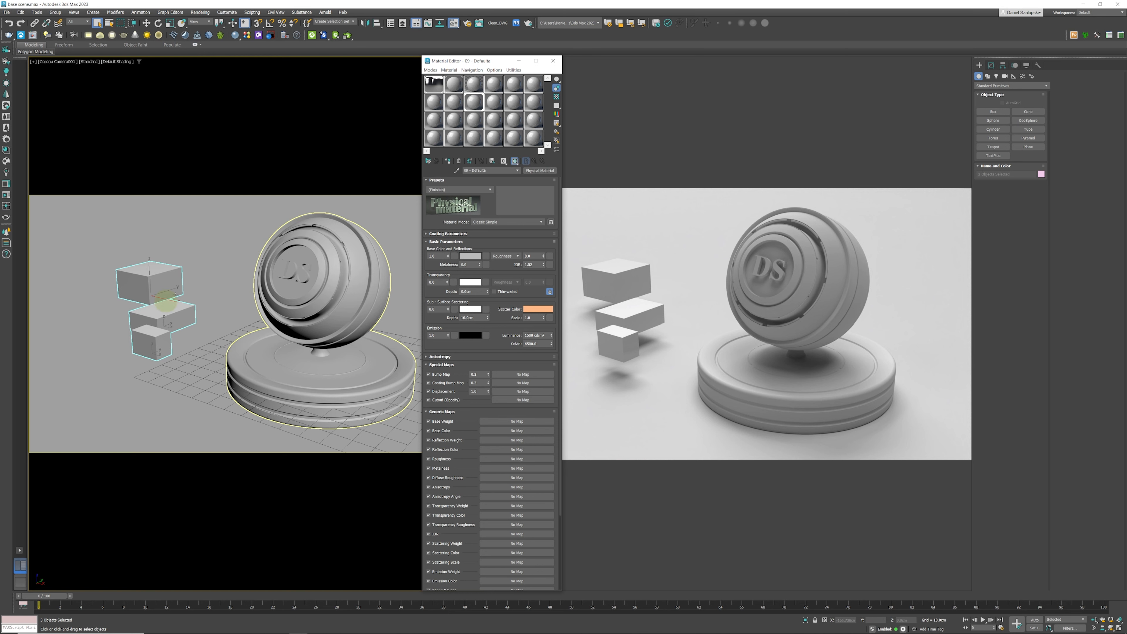
key(Delete)
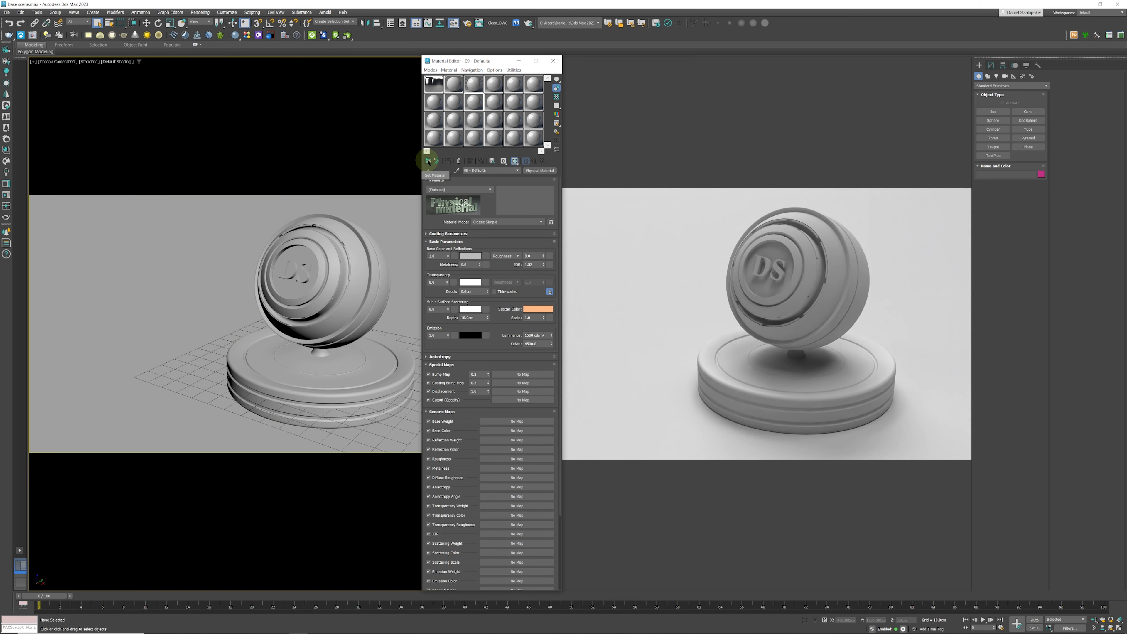
Examine the material and map types available for the second sample slot's material without changing its type, and close the browser
click(454, 84)
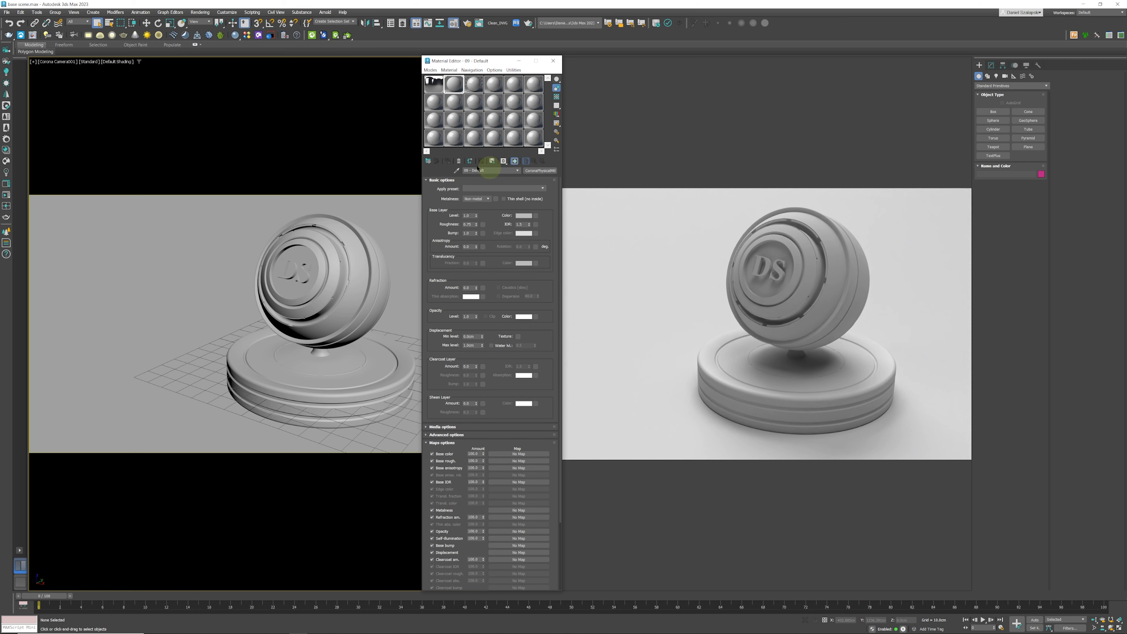
click(429, 161)
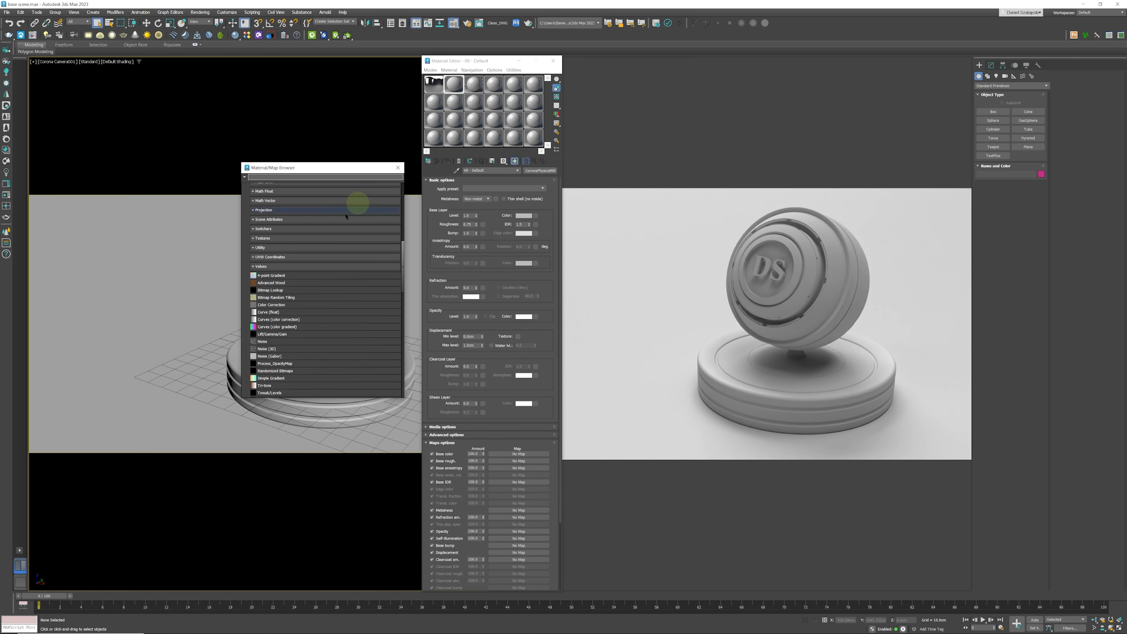
drag(402, 260, 419, 191)
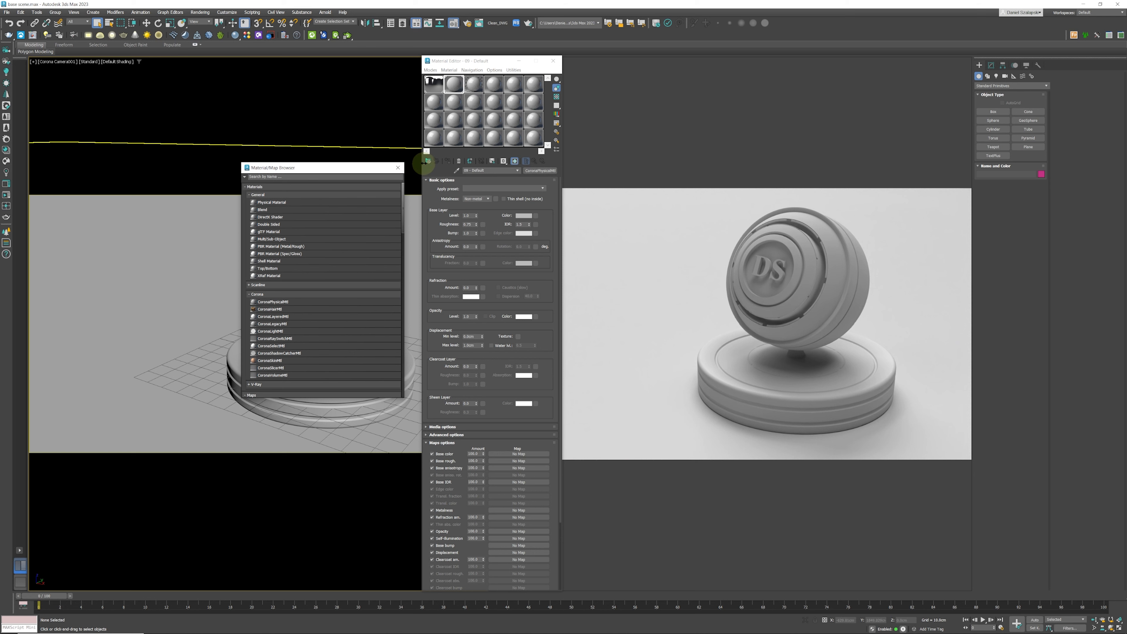
click(398, 168)
click(539, 171)
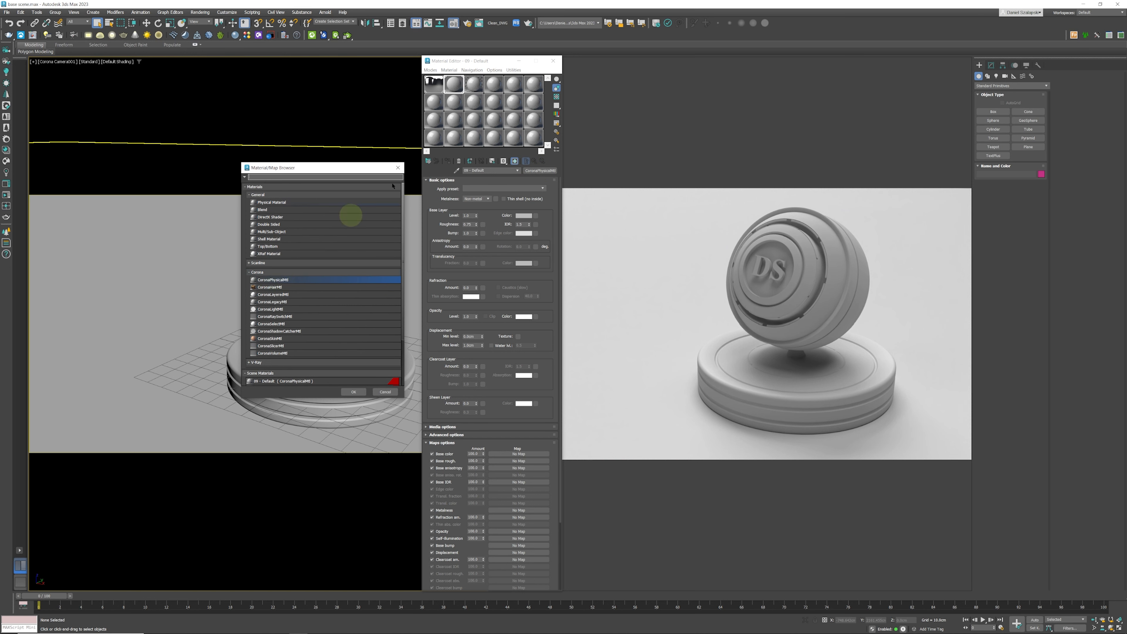
click(398, 168)
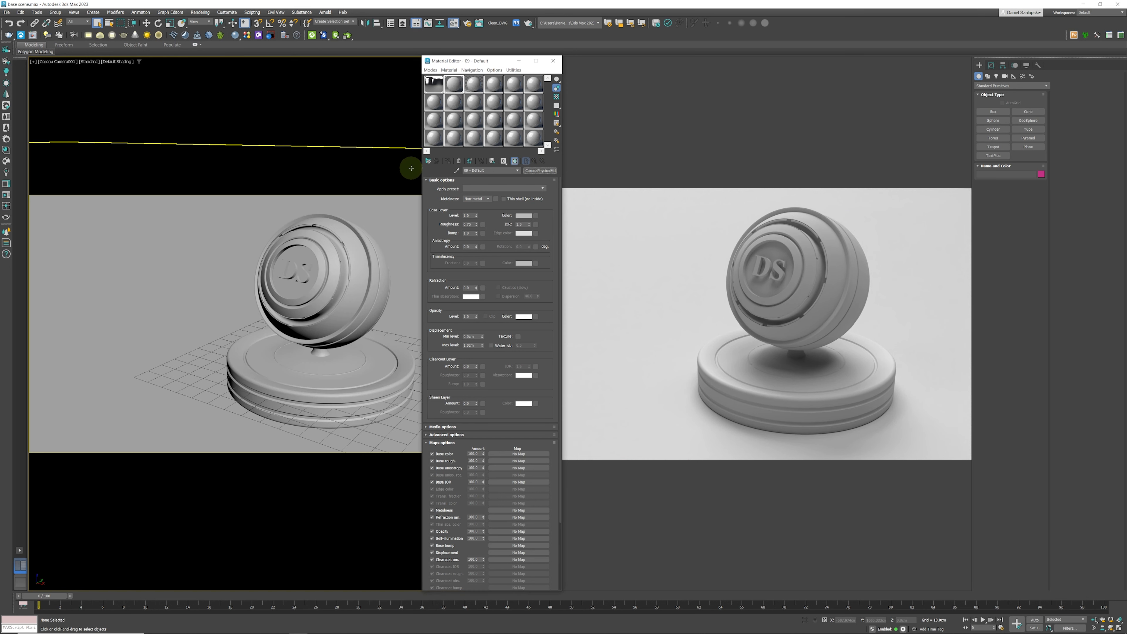
Change the type of the second row's first material to CoronaPhysicalMtl
click(433, 101)
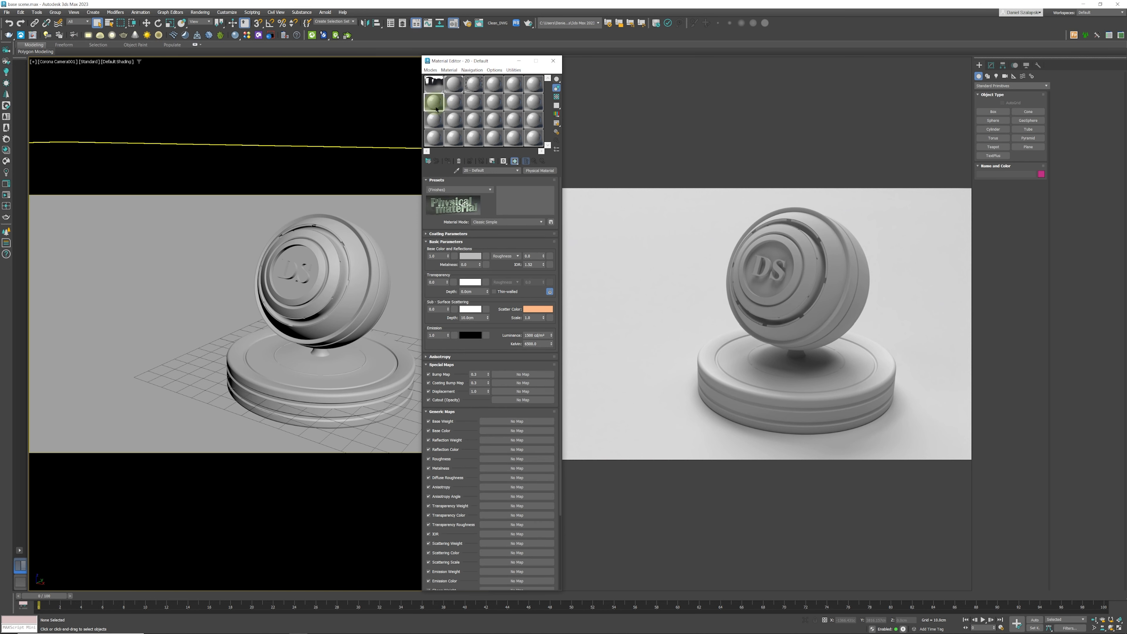
click(540, 171)
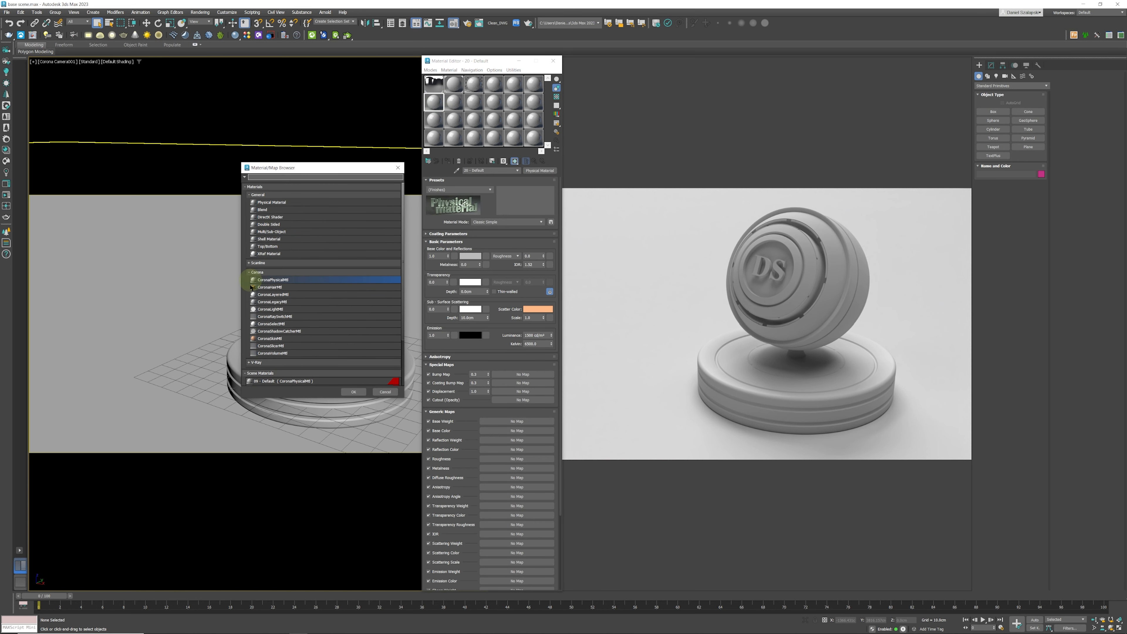
click(264, 280)
click(352, 393)
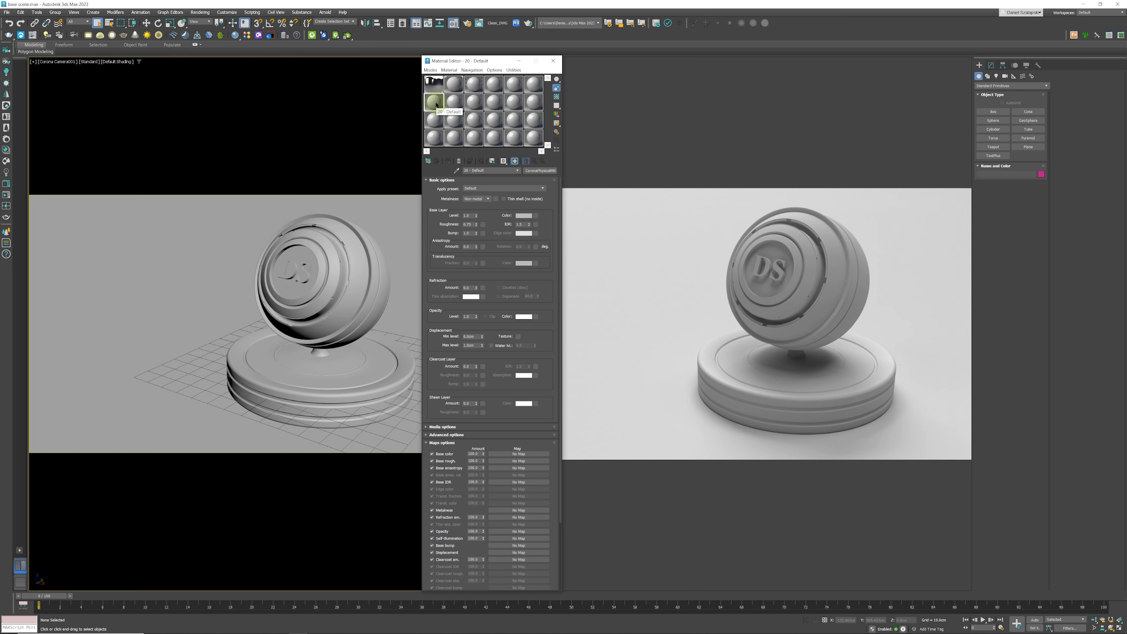
drag(433, 106, 427, 136)
Apply the Chrome preset to the second row's first material and assign it to the shader ball
click(501, 189)
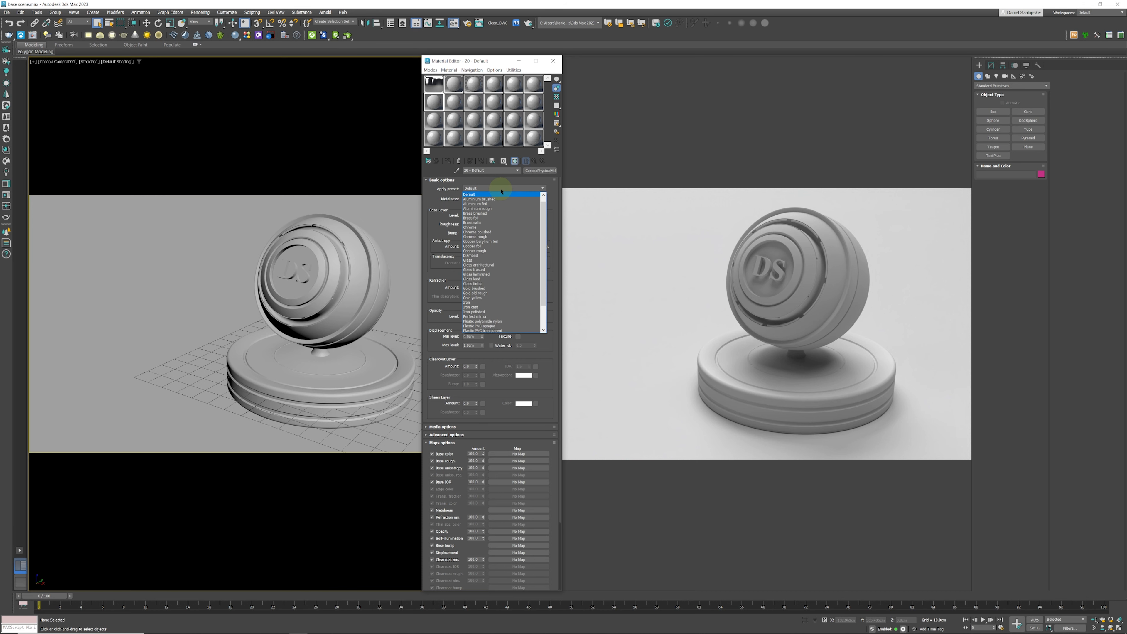
click(501, 191)
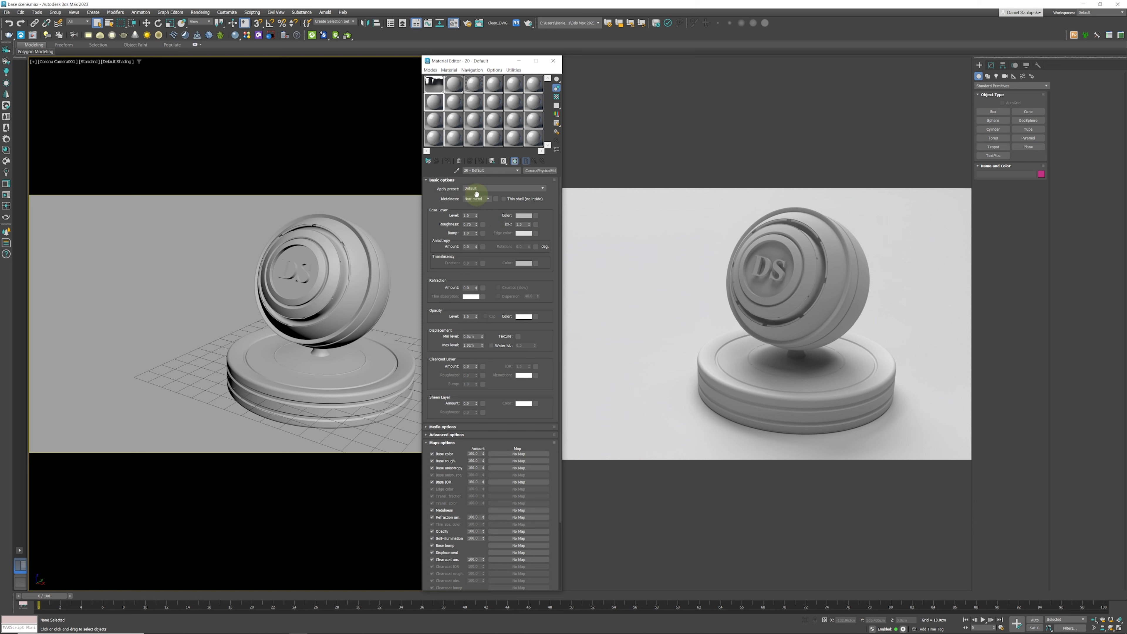
click(497, 190)
click(497, 191)
click(542, 188)
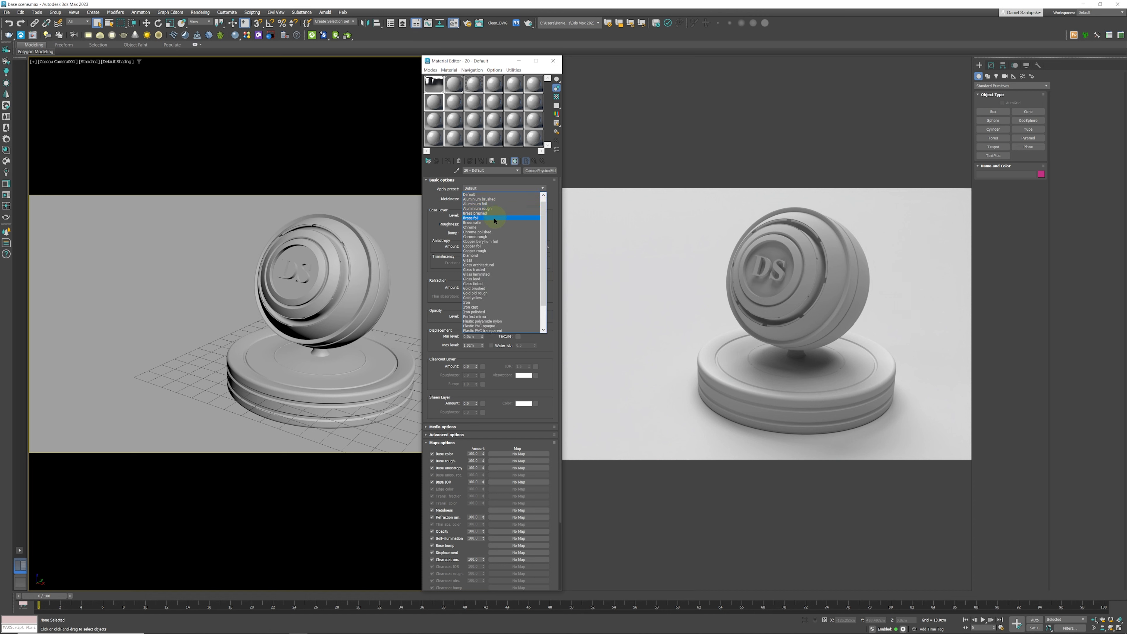
click(479, 227)
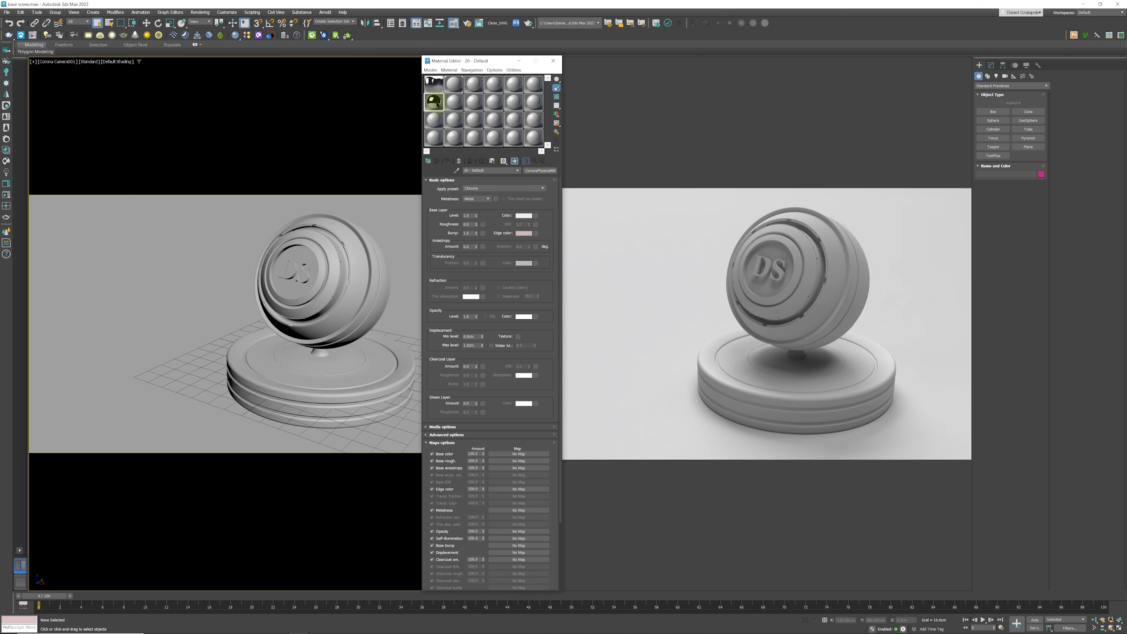
click(360, 260)
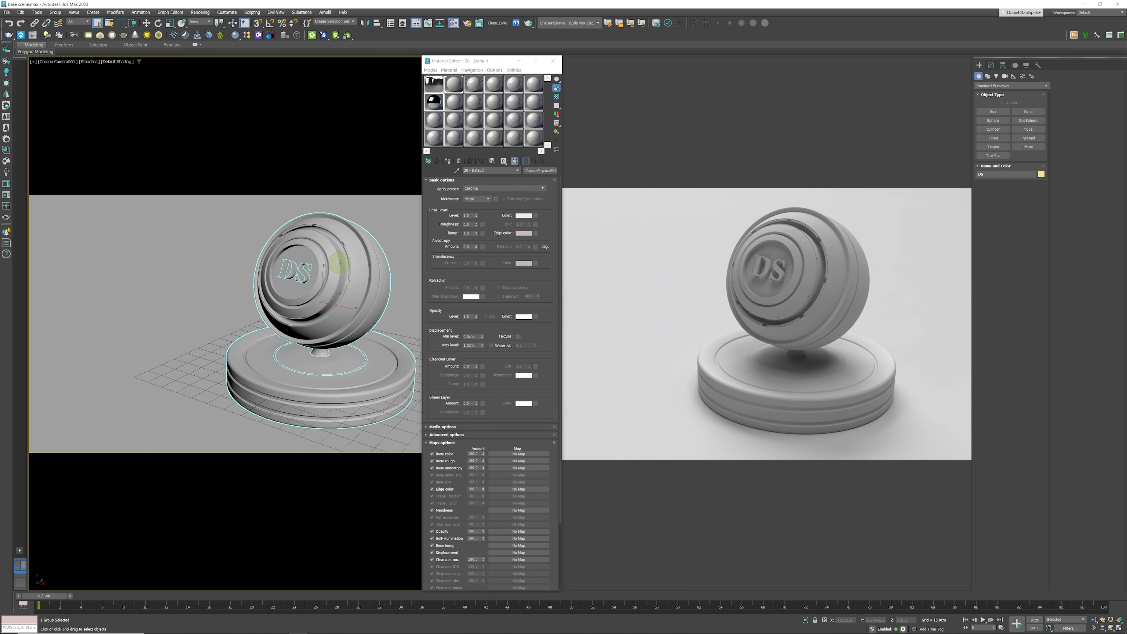
click(448, 162)
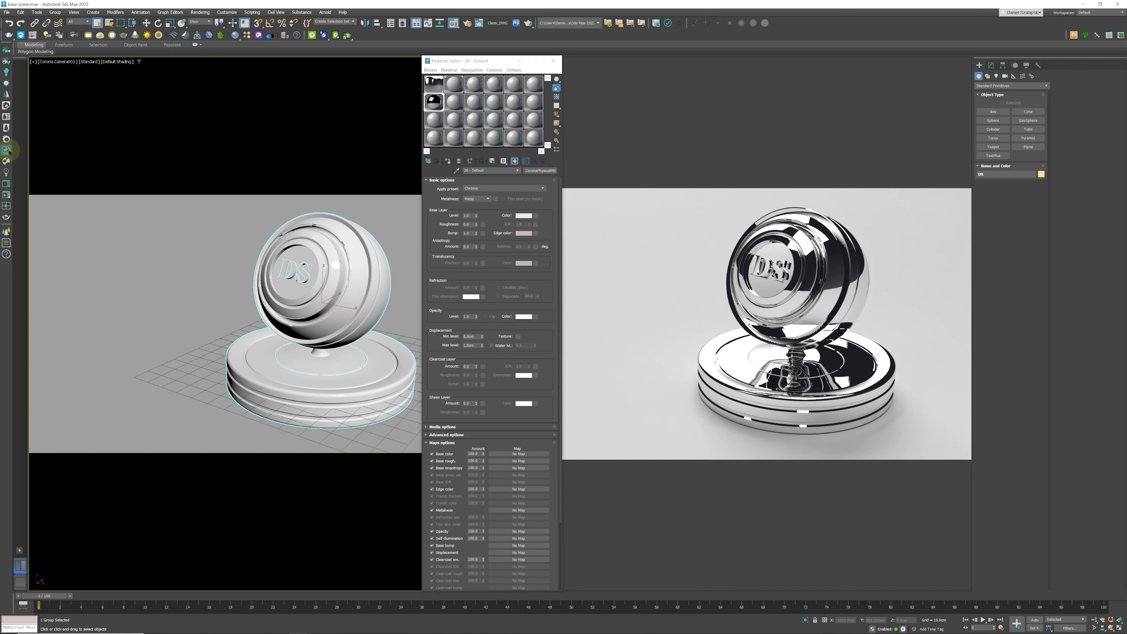
Load Aluminium Brushed Clean from the Corona Material Library's Metals into the third row's first slot and assign it to the shader ball
click(6, 151)
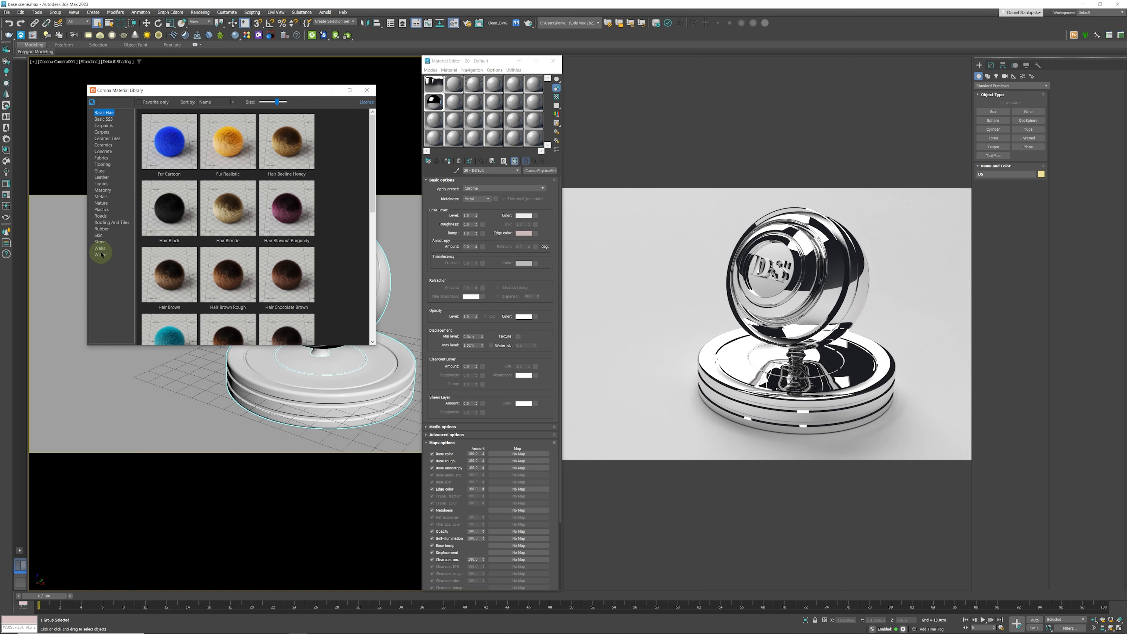
click(101, 196)
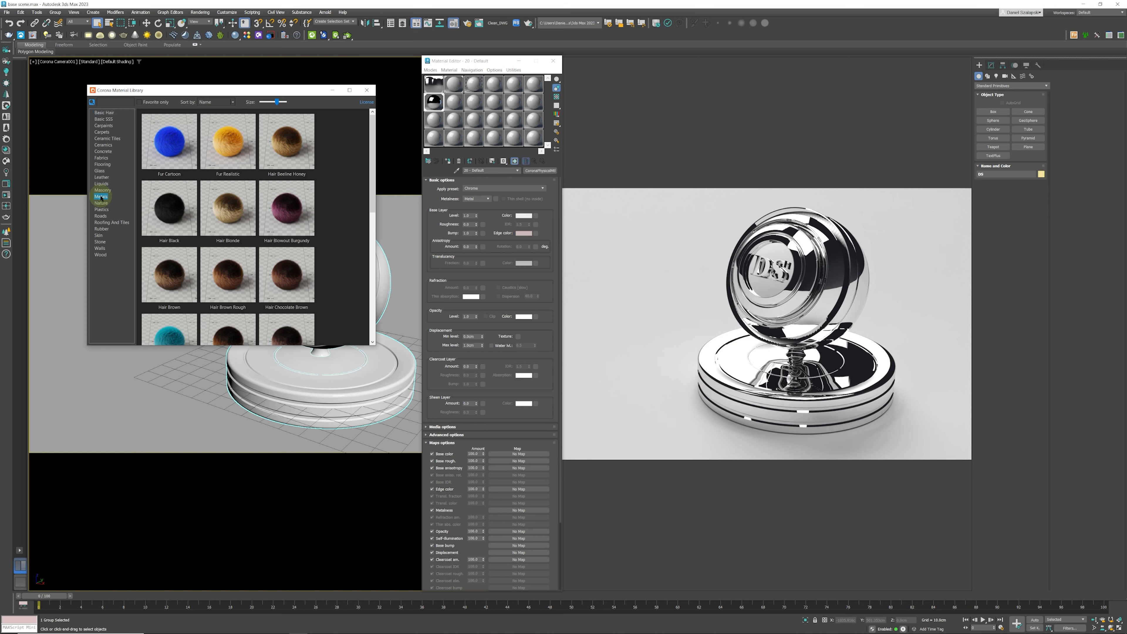
click(232, 150)
drag(232, 223, 438, 125)
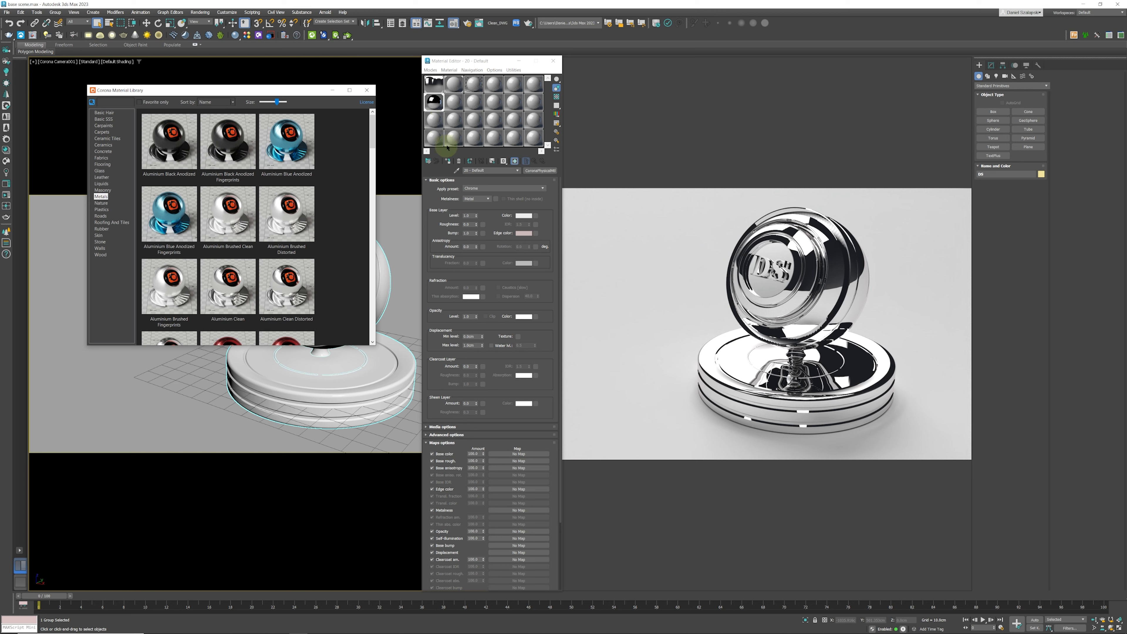
click(440, 125)
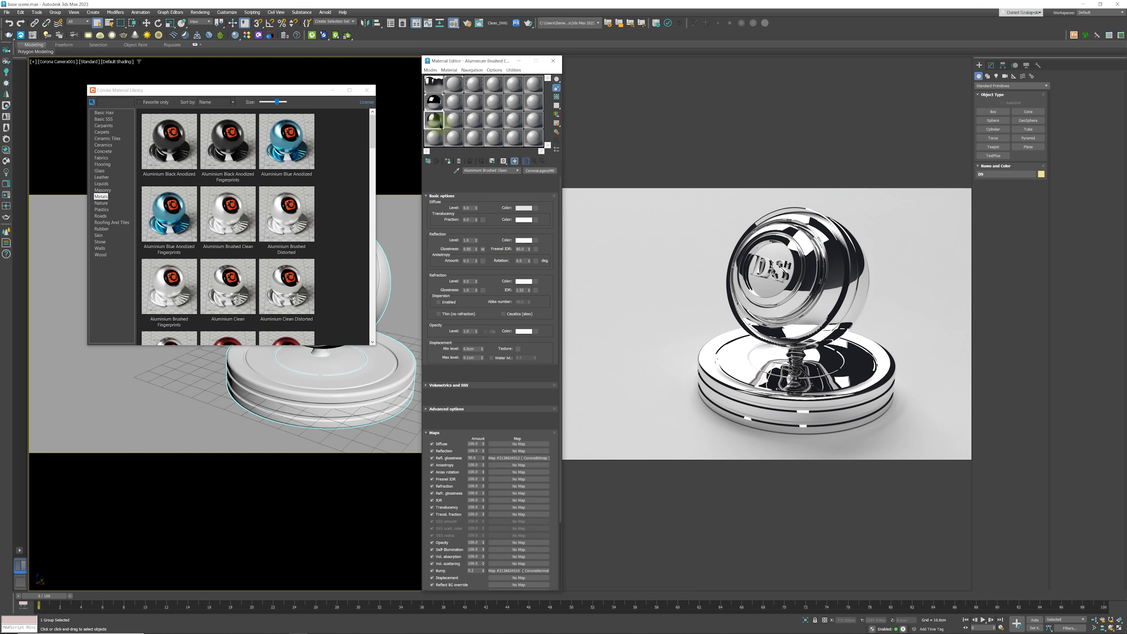
click(367, 90)
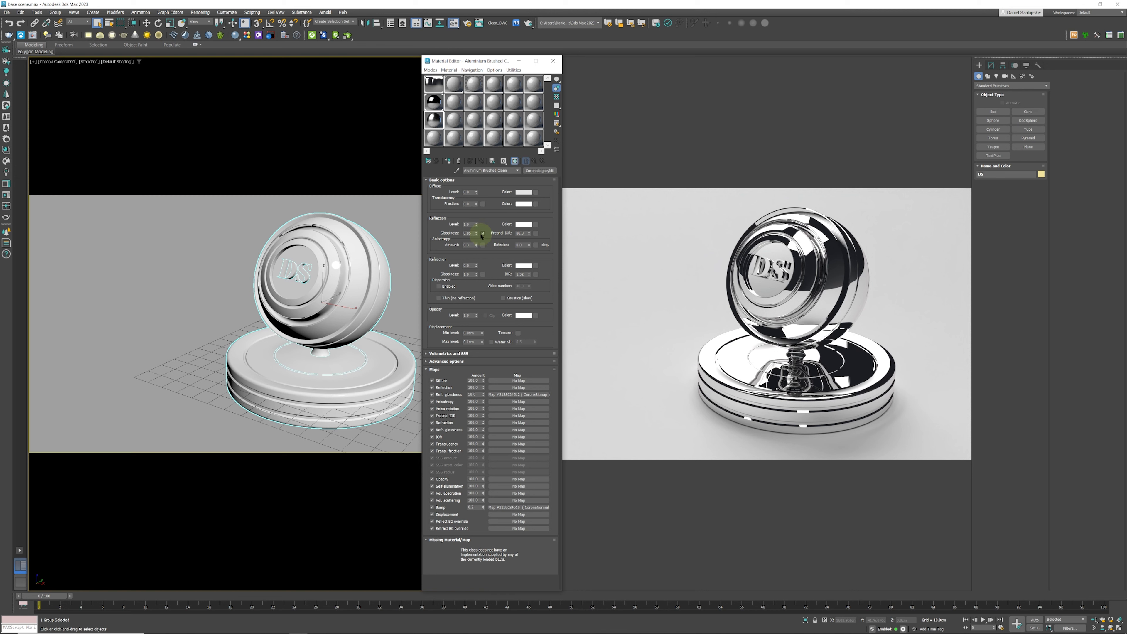
click(448, 161)
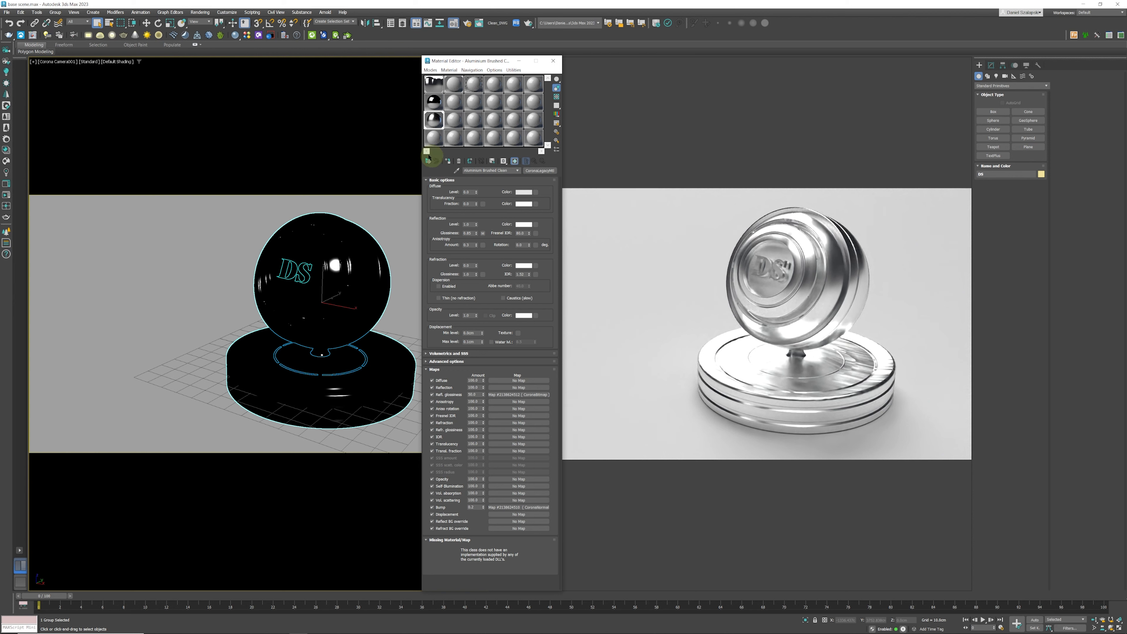
Assign the first row's second material, 09 - Default, to the shader ball again
click(454, 84)
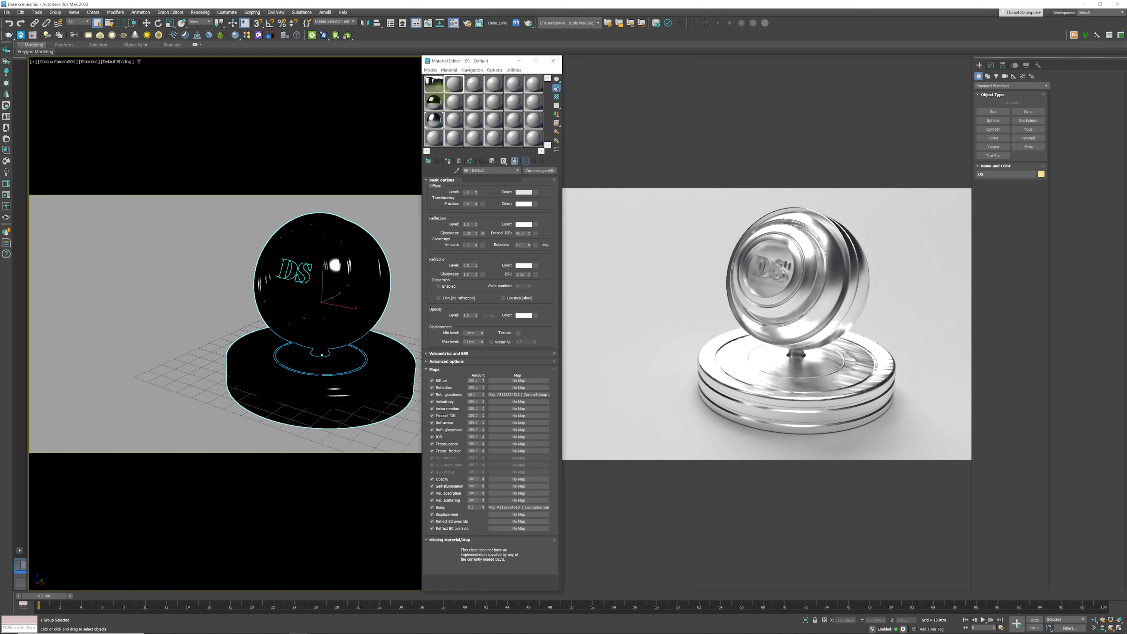
click(449, 161)
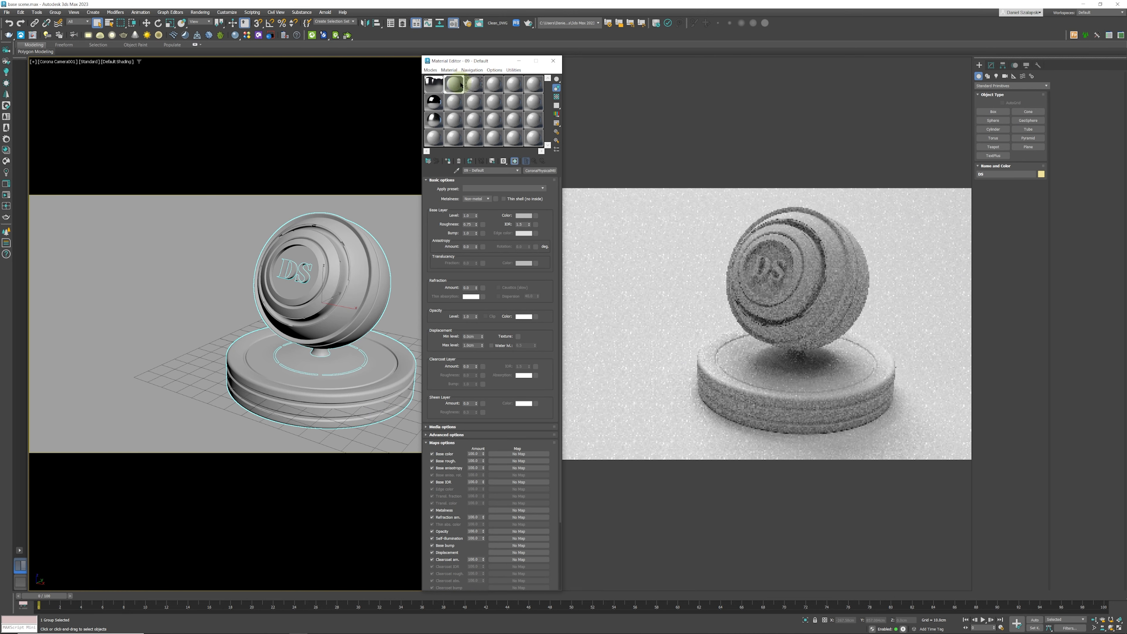
drag(458, 103, 299, 276)
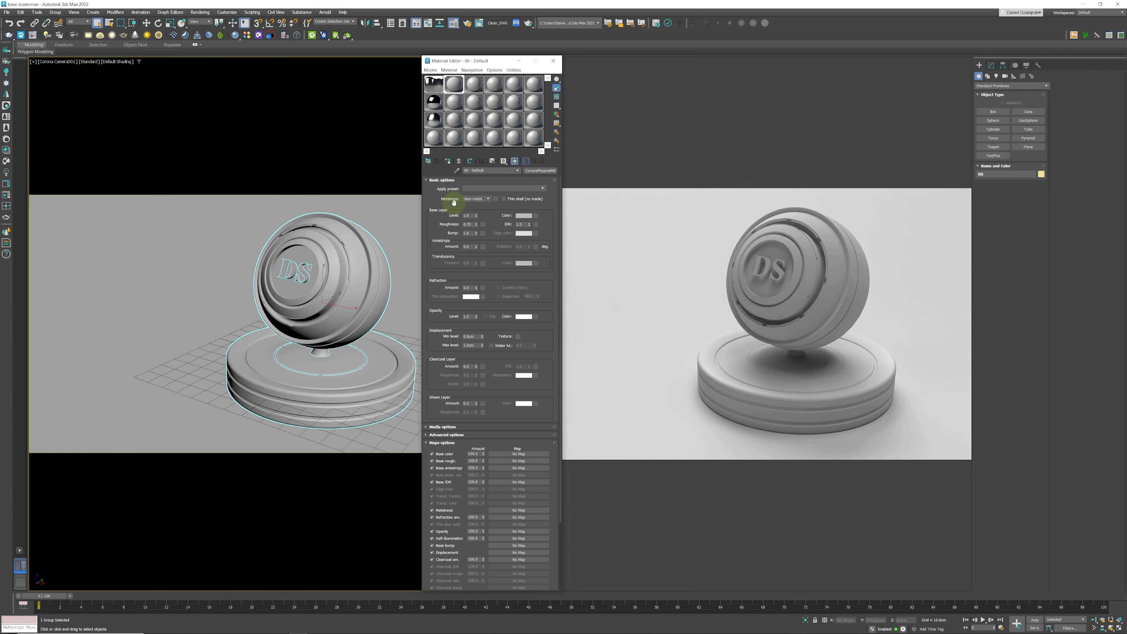
Examine the Metalness options of the 09 - Default material, keeping Non-metal as the choice
mouse_move(458, 199)
click(487, 200)
click(473, 205)
mouse_move(489, 201)
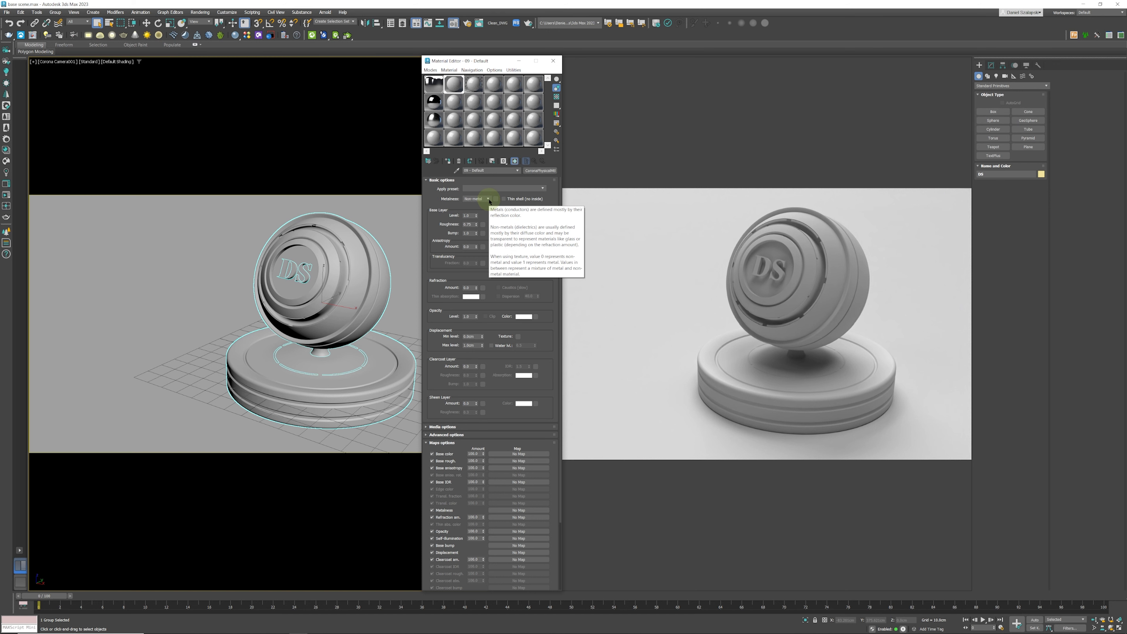
click(482, 199)
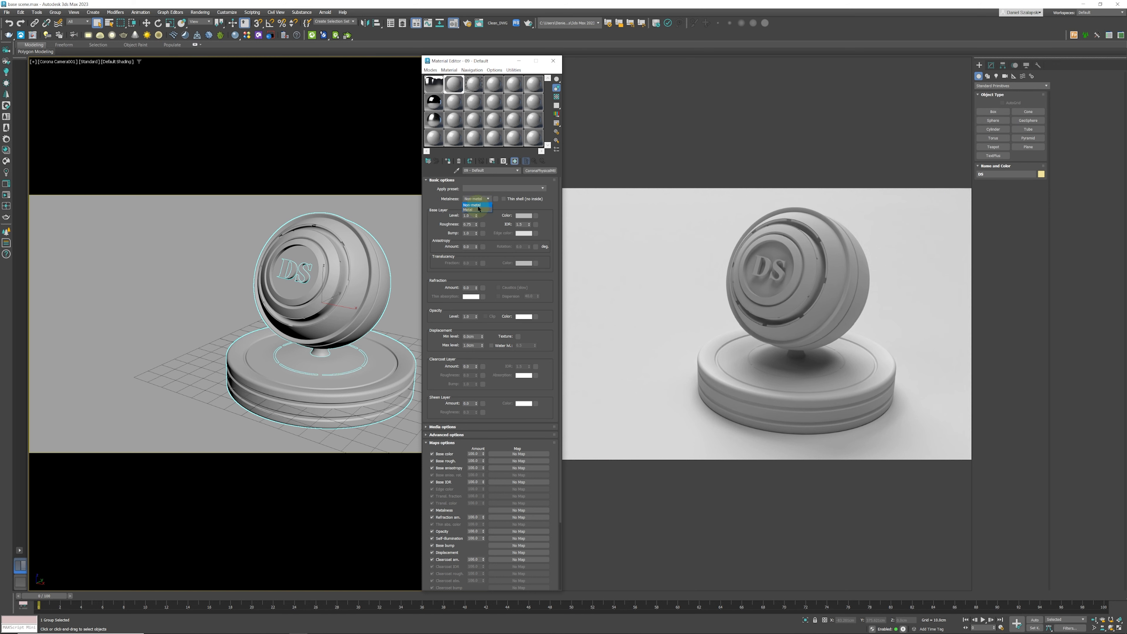
click(476, 206)
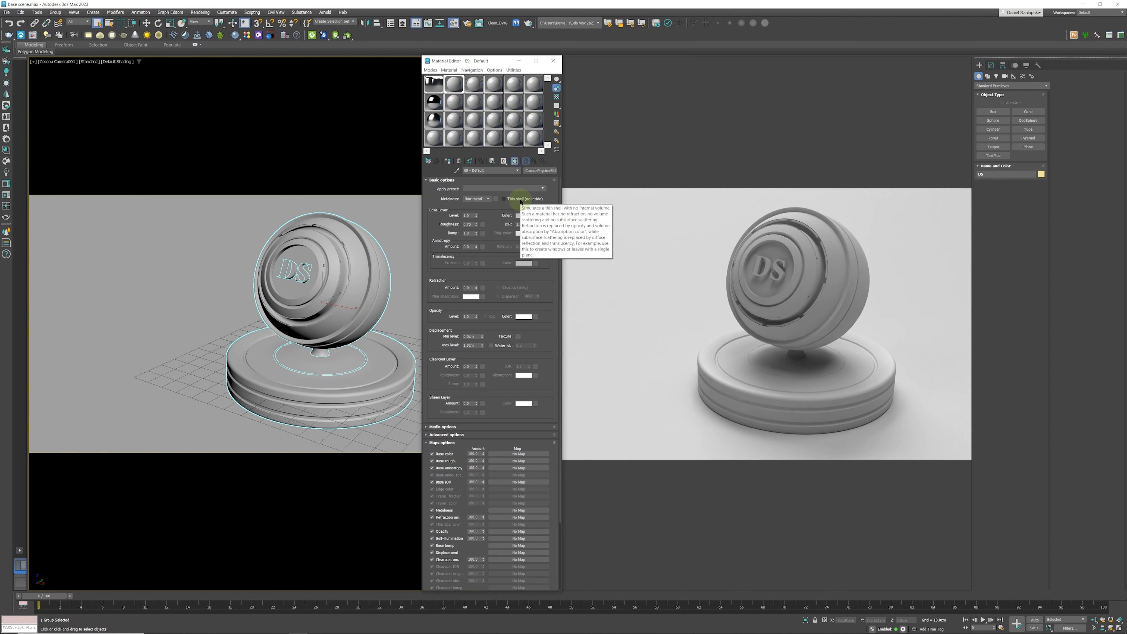
Enable the Thin shell (no inside) option for the 09 - Default material
click(503, 200)
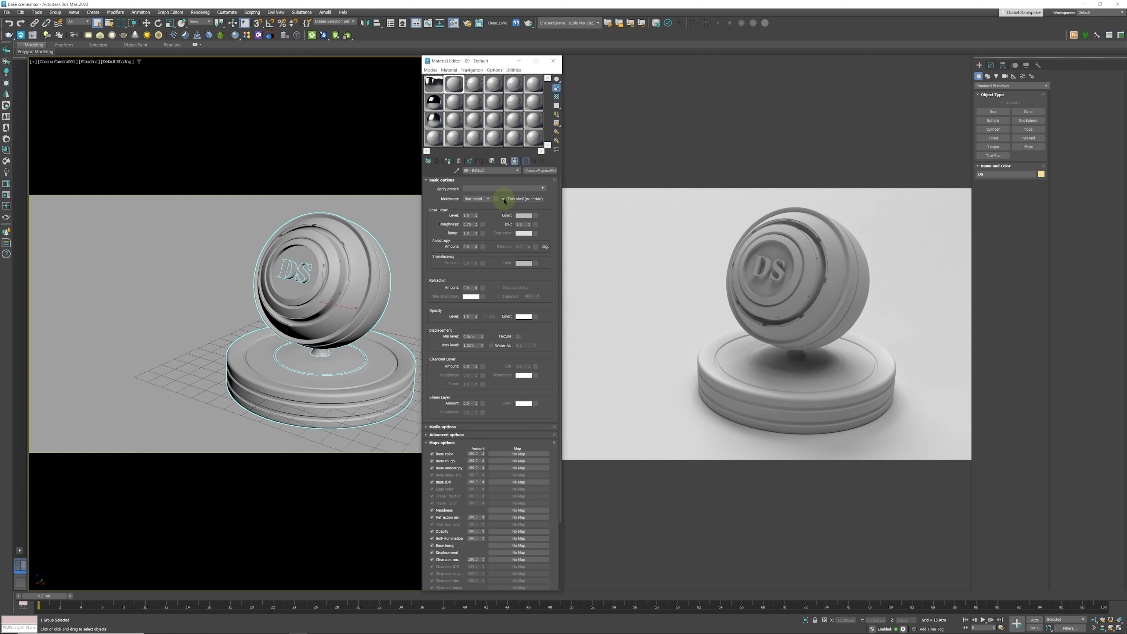
click(504, 200)
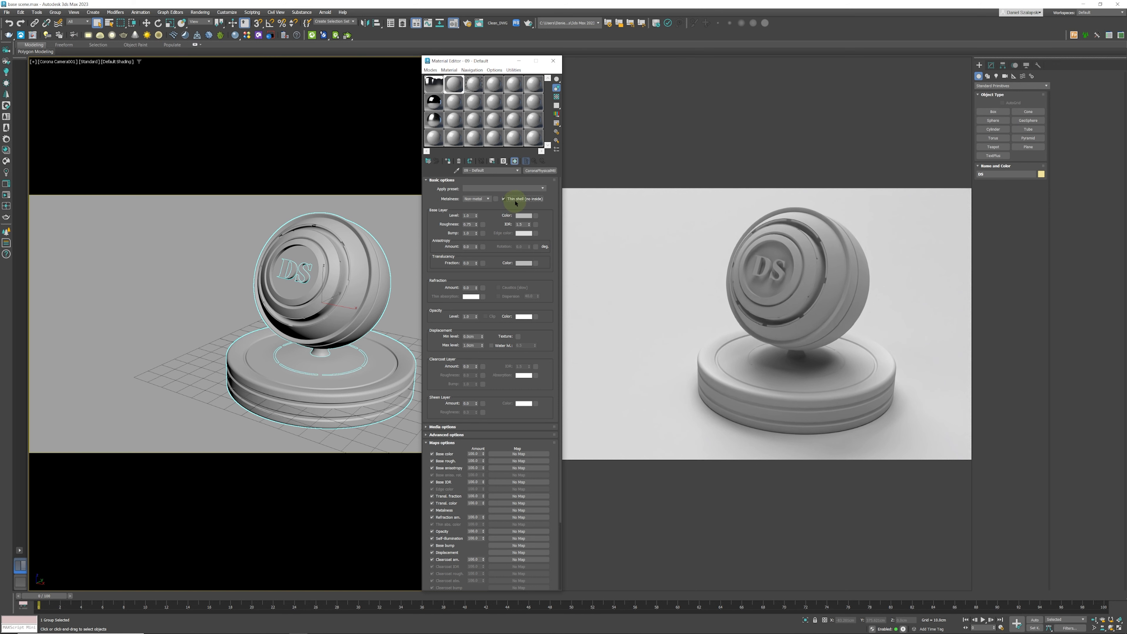
mouse_move(520, 201)
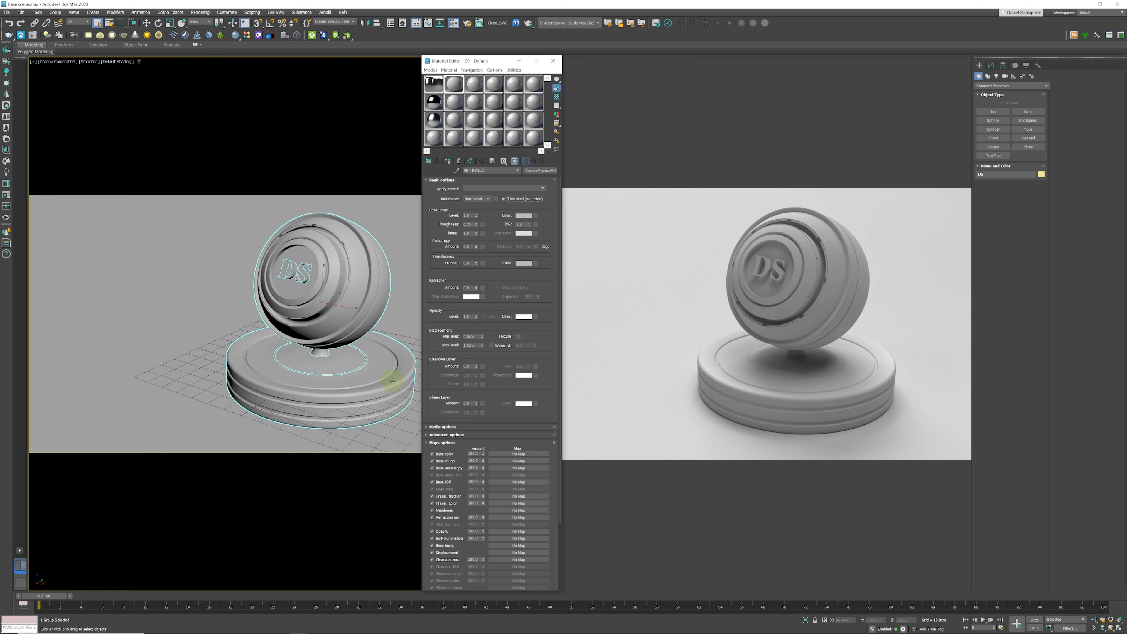
View the Corona blog's leaf translucency color examples in Chrome, and turn off the 09 - Default material's Thin shell option in 3ds Max
mouse_move(296, 632)
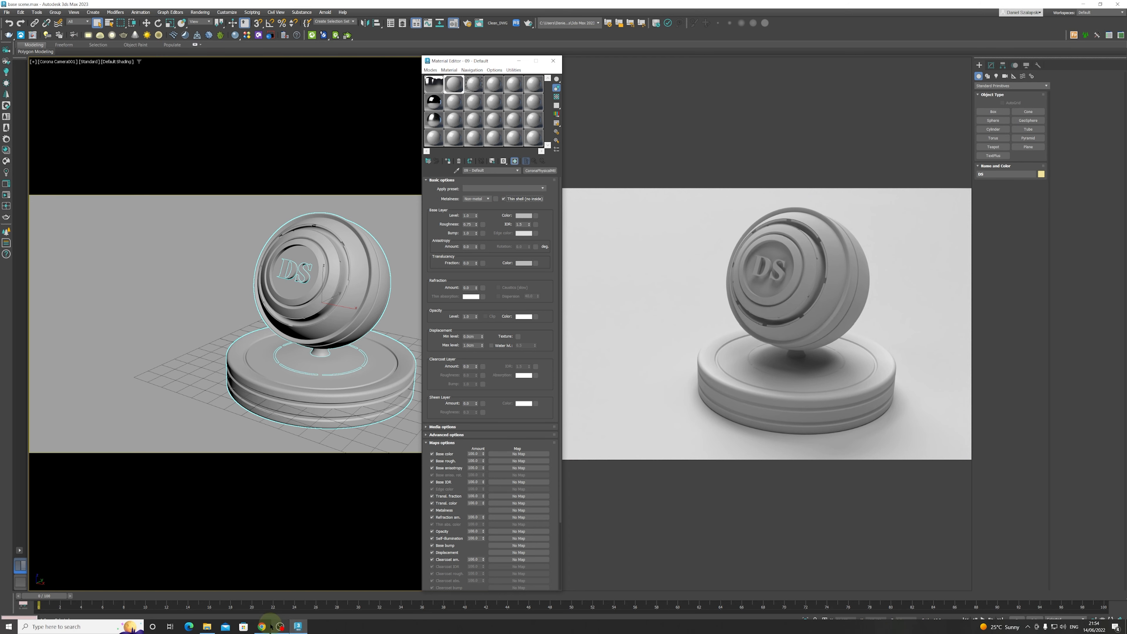
click(261, 627)
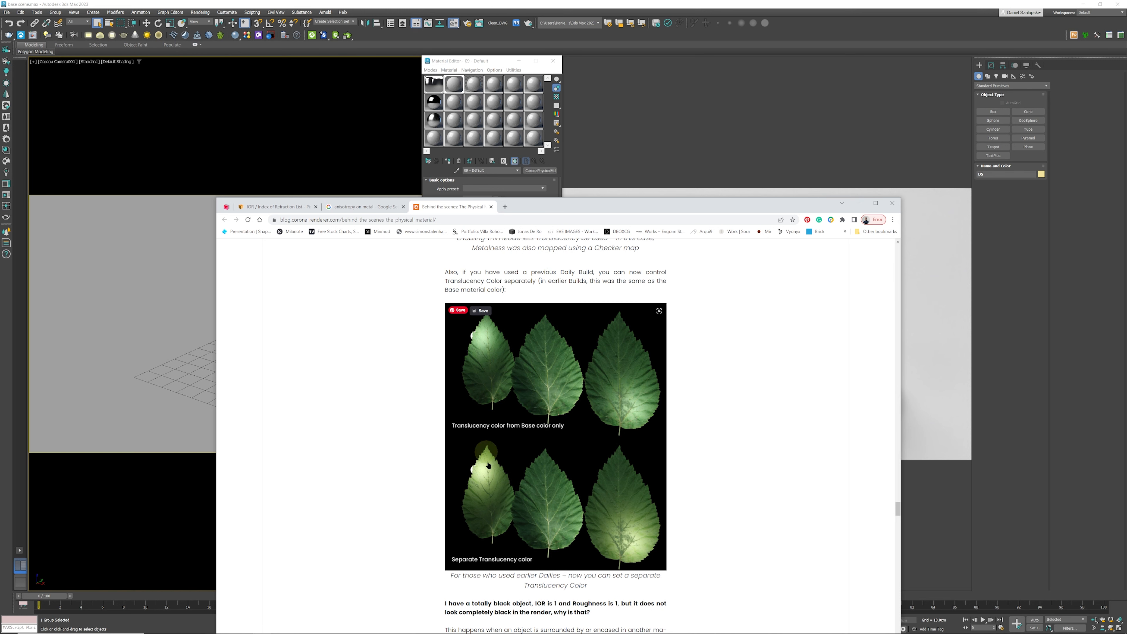
click(858, 204)
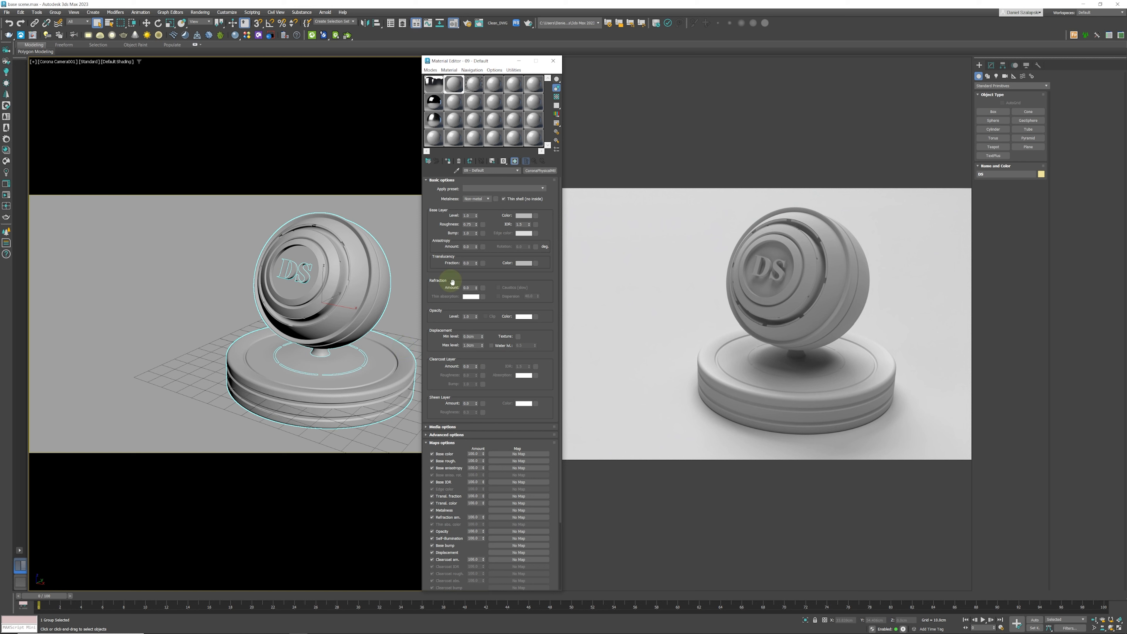
click(504, 199)
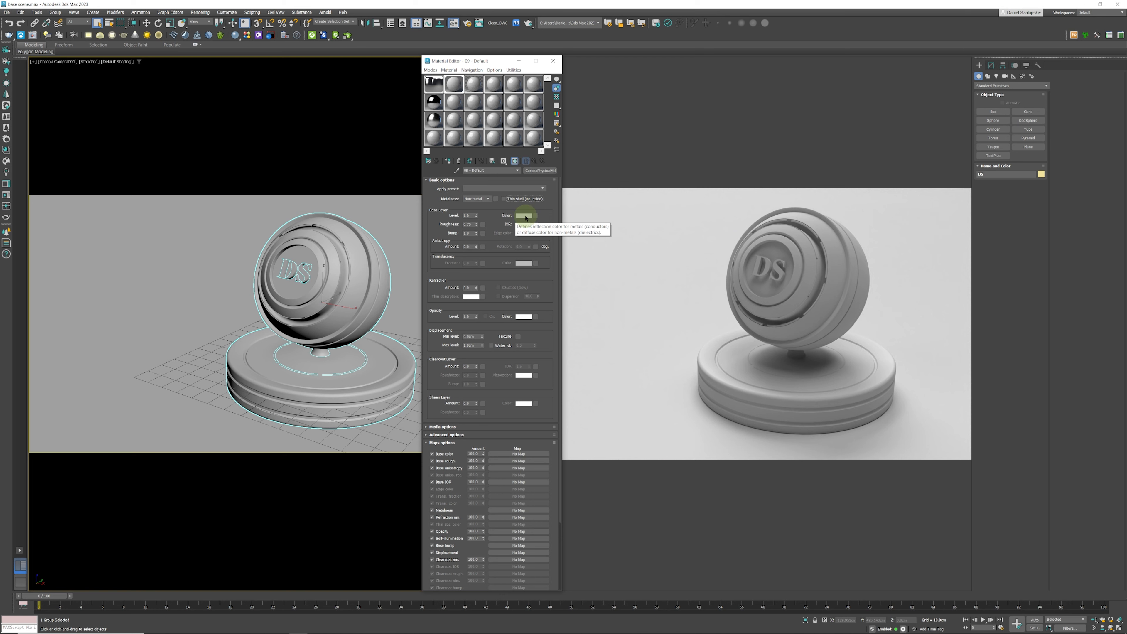
Try lower base layer Level values on the 09 - Default material, including 0.7, and set the Level back to 1
double_click(471, 216)
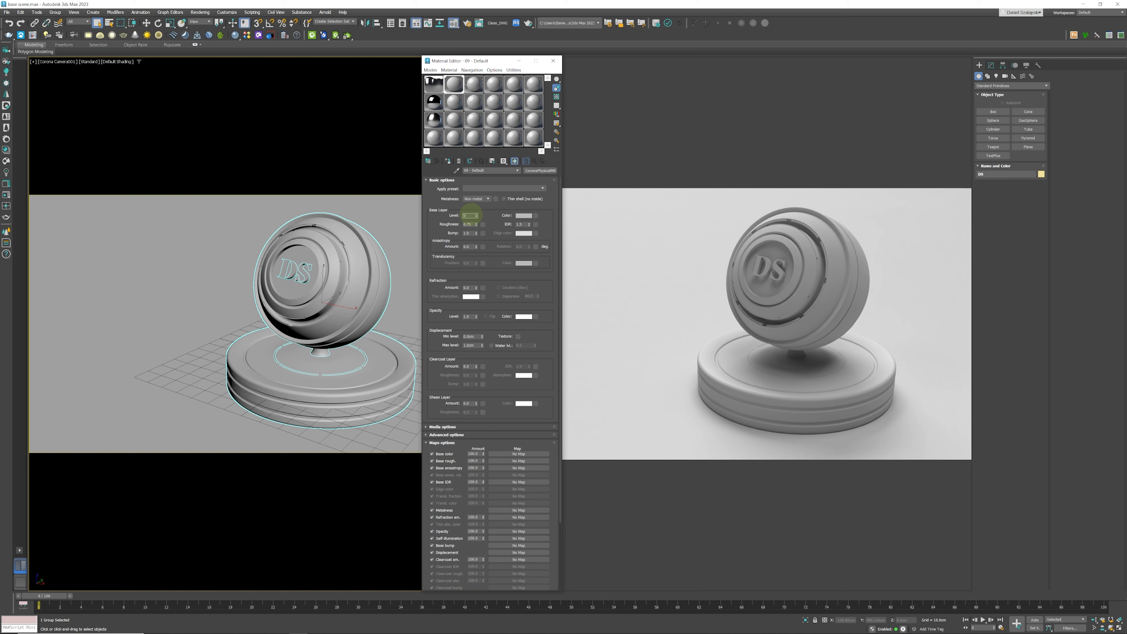
key(Return)
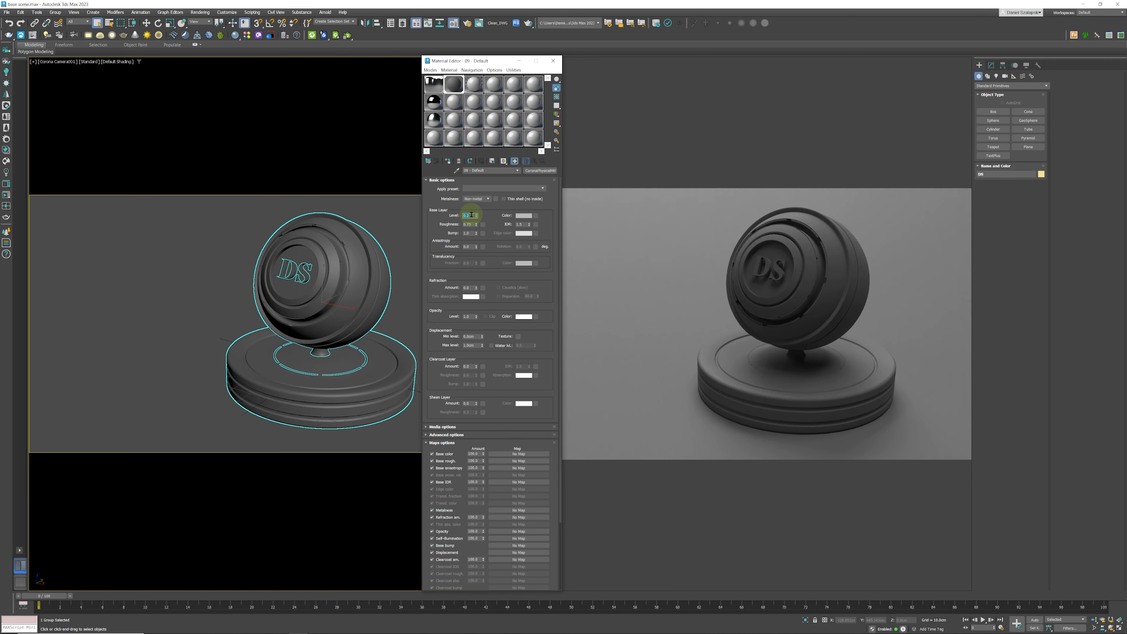
text(0.7)
key(Return)
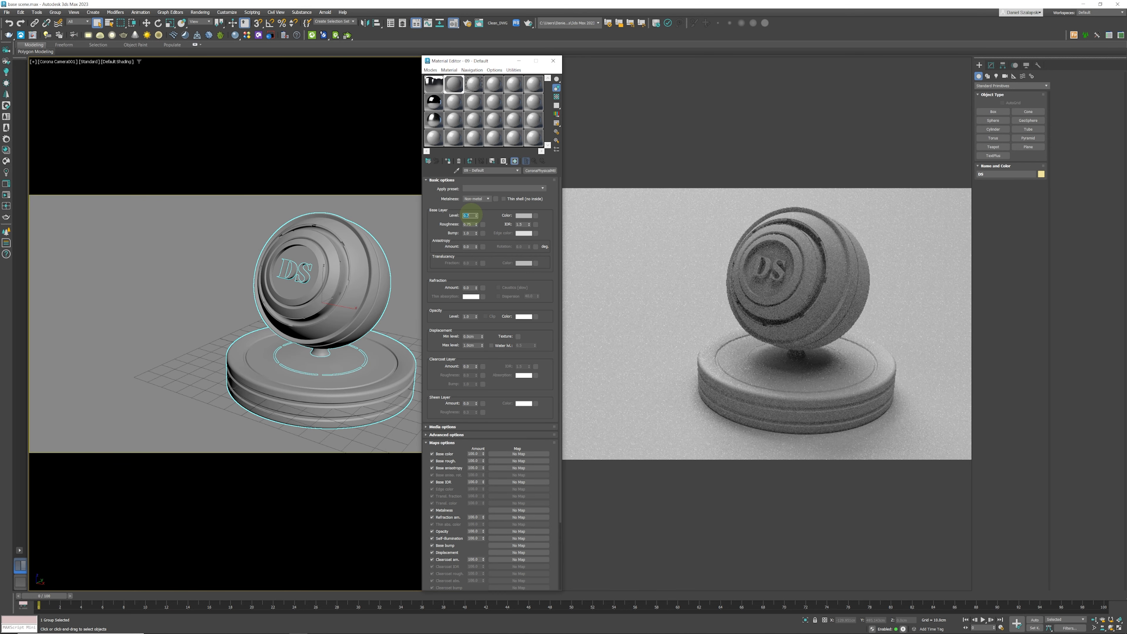
text(1)
key(Return)
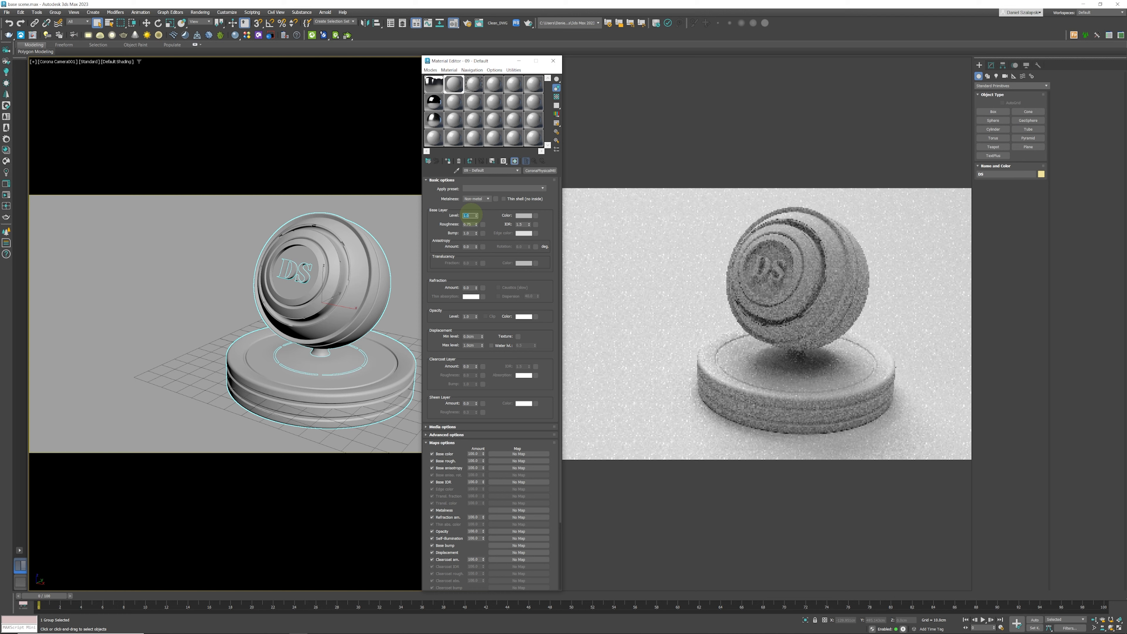
Try a dark gray and a muted blue base color on the 09 - Default material, and discard the color change
click(523, 216)
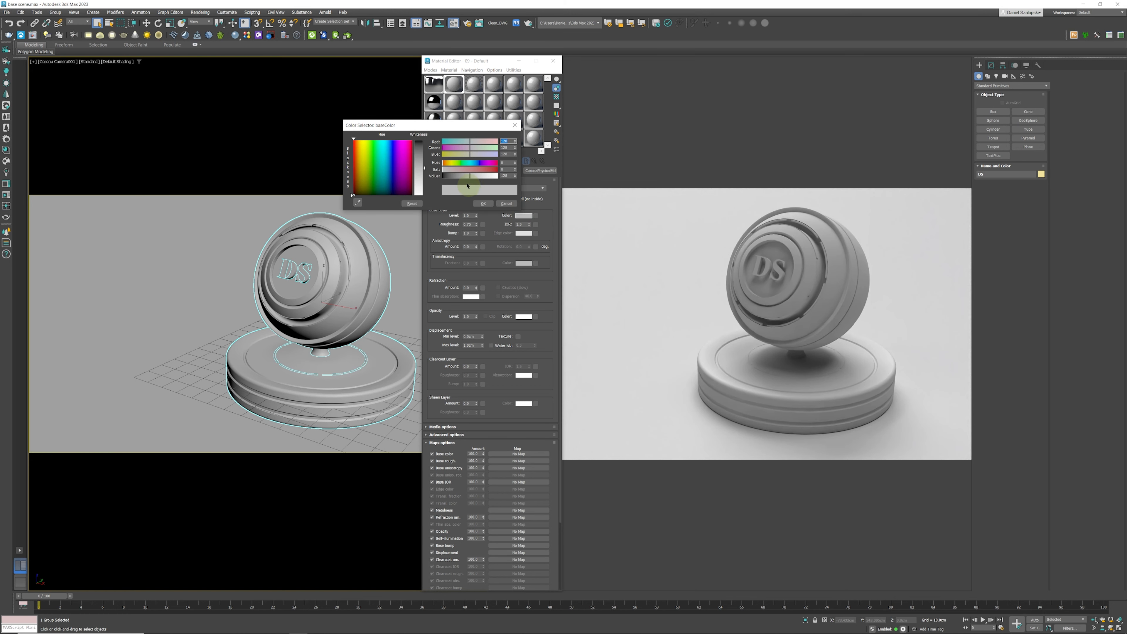
drag(463, 128, 453, 115)
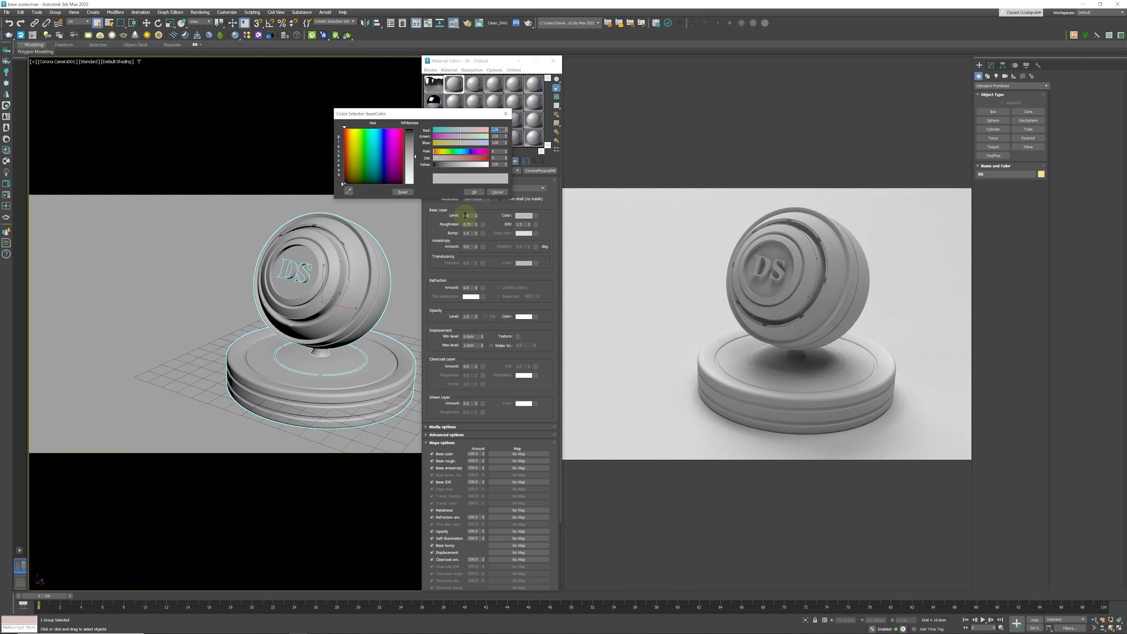
click(439, 166)
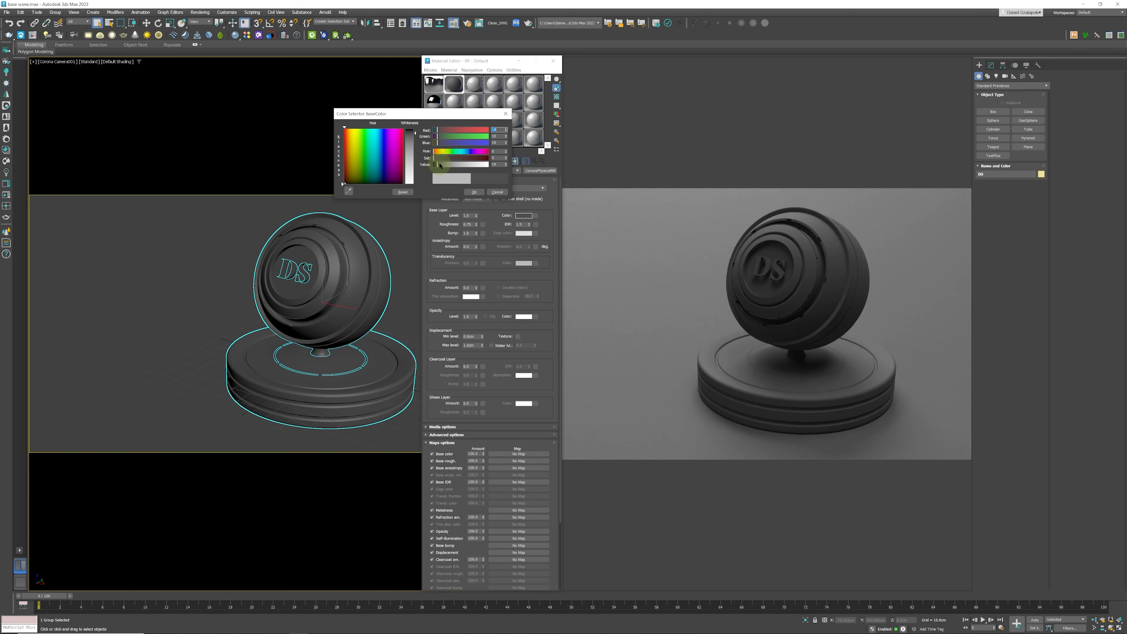
click(448, 165)
click(470, 158)
drag(439, 152, 465, 152)
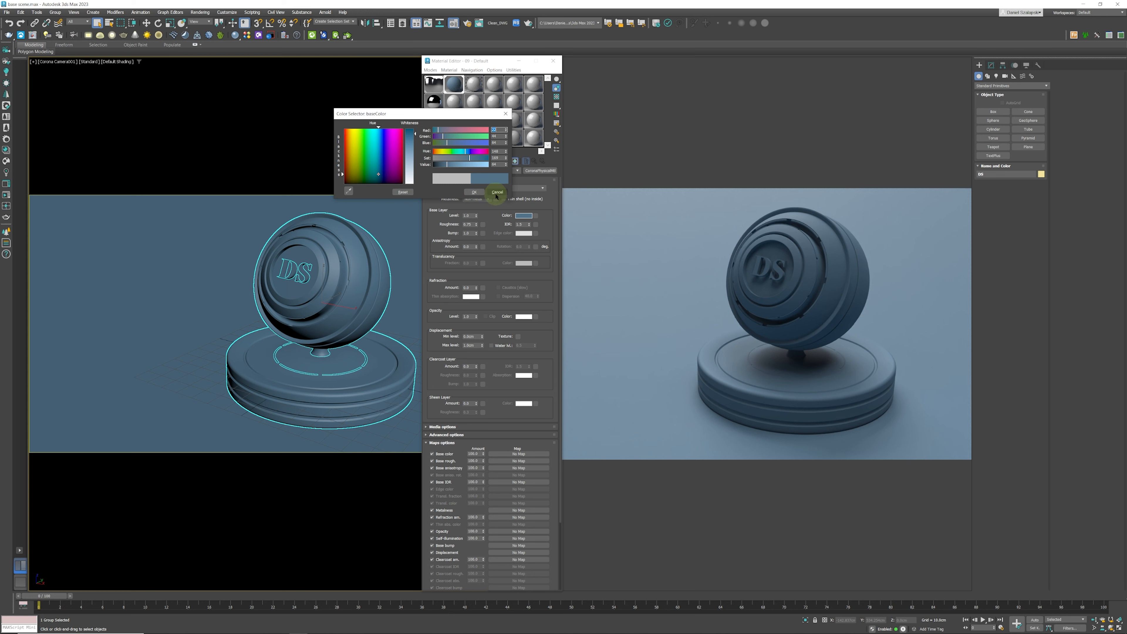
click(497, 192)
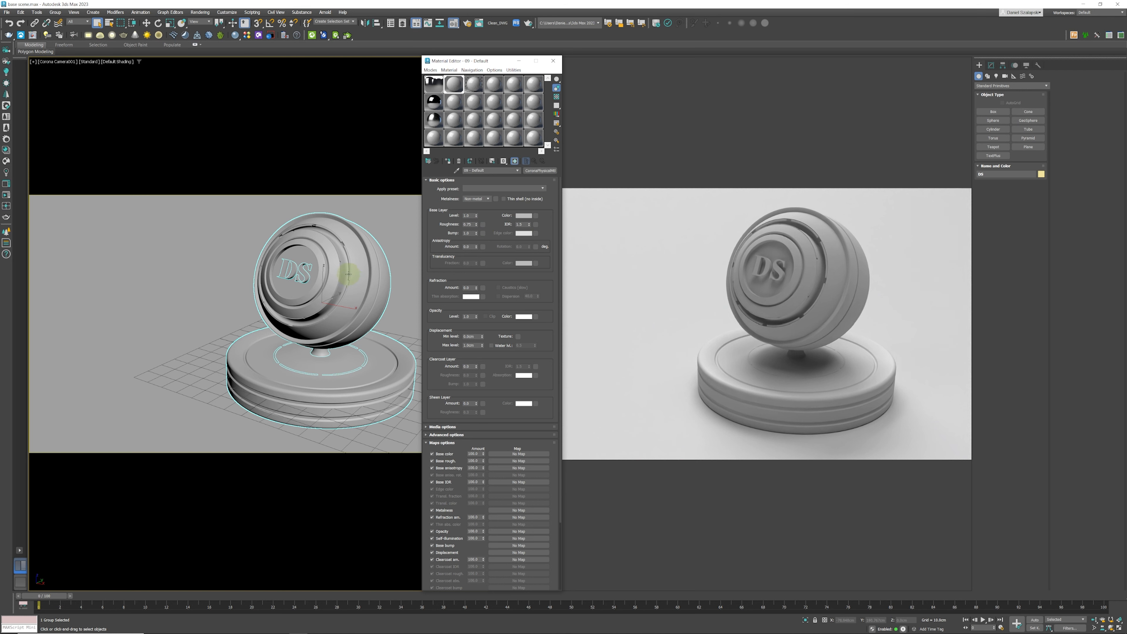
Choose a Bitmap map for the 09 - Default material's base color and browse to the library's Wood maps folder
click(537, 217)
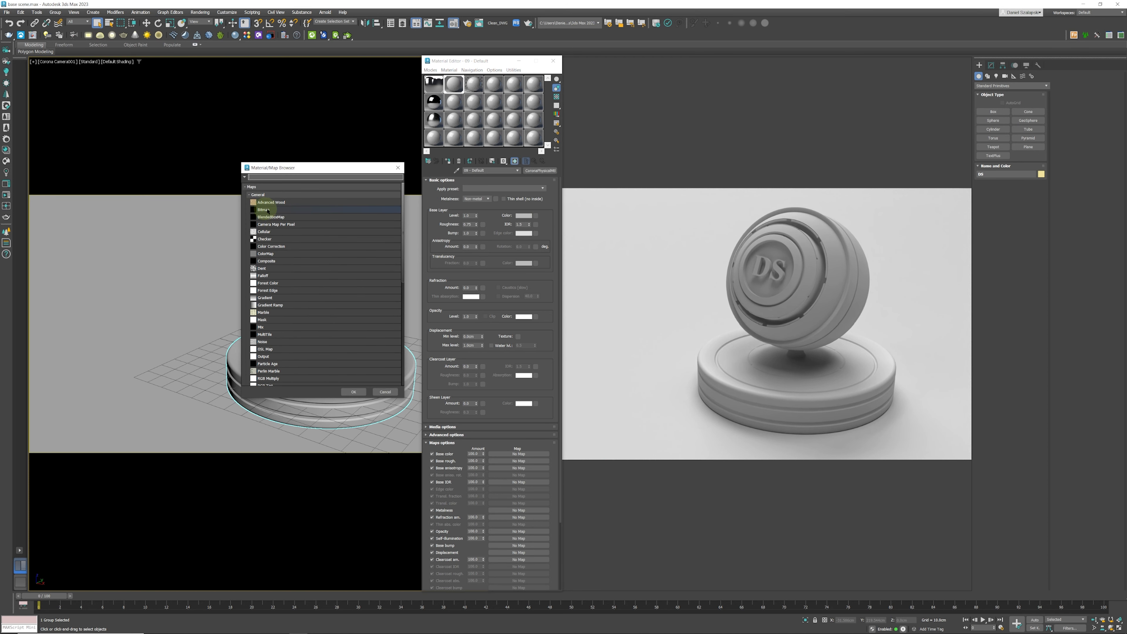
click(353, 391)
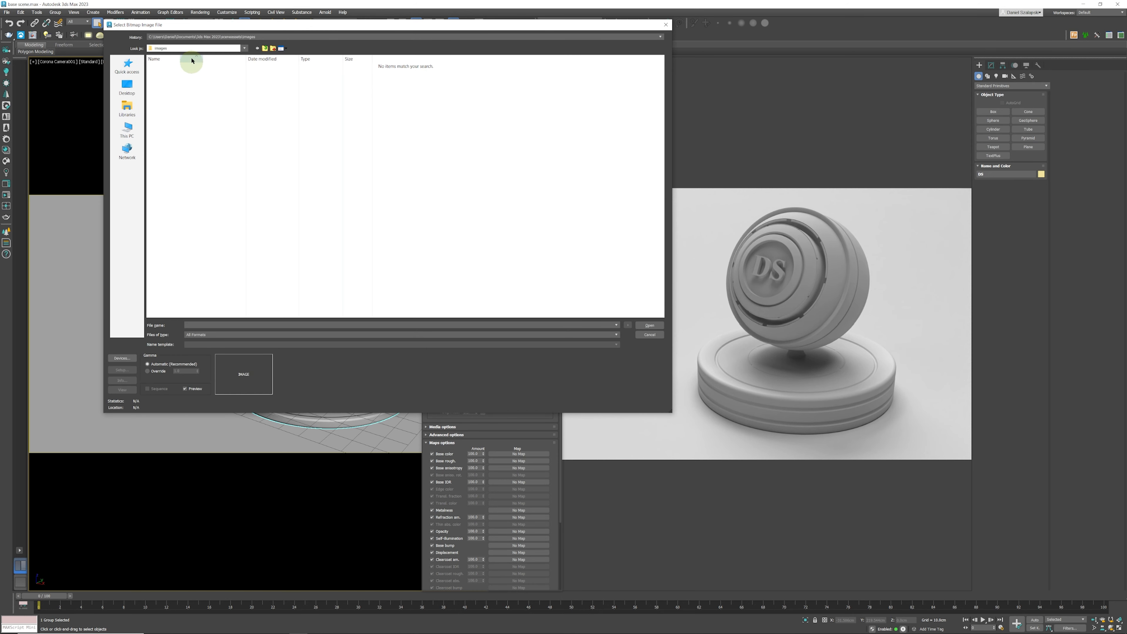
click(191, 48)
click(195, 40)
click(193, 39)
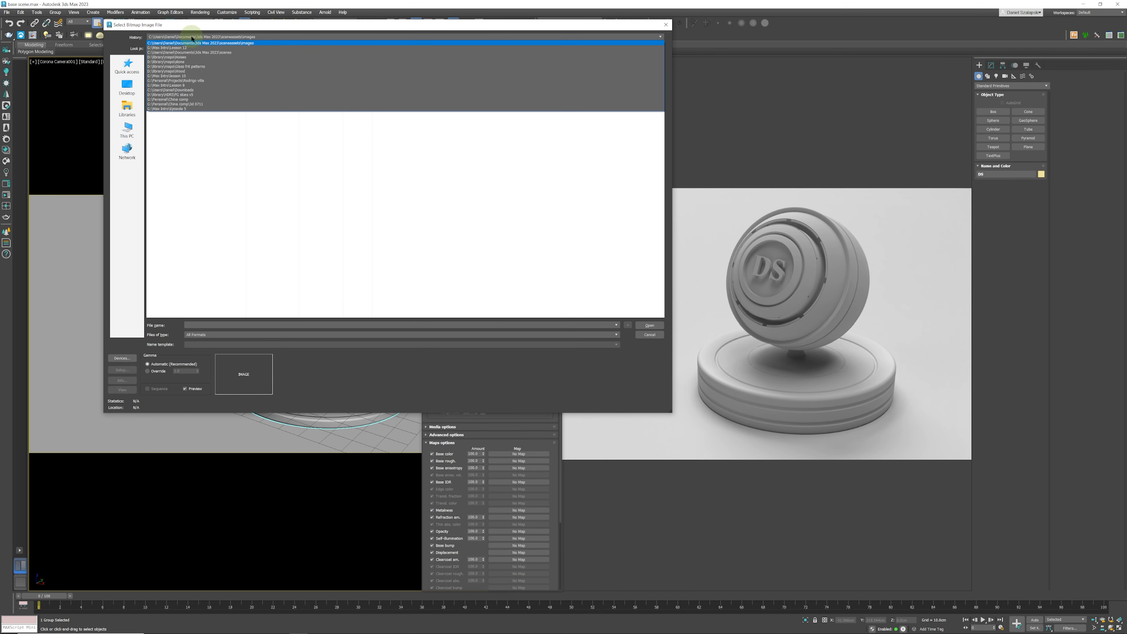
click(183, 72)
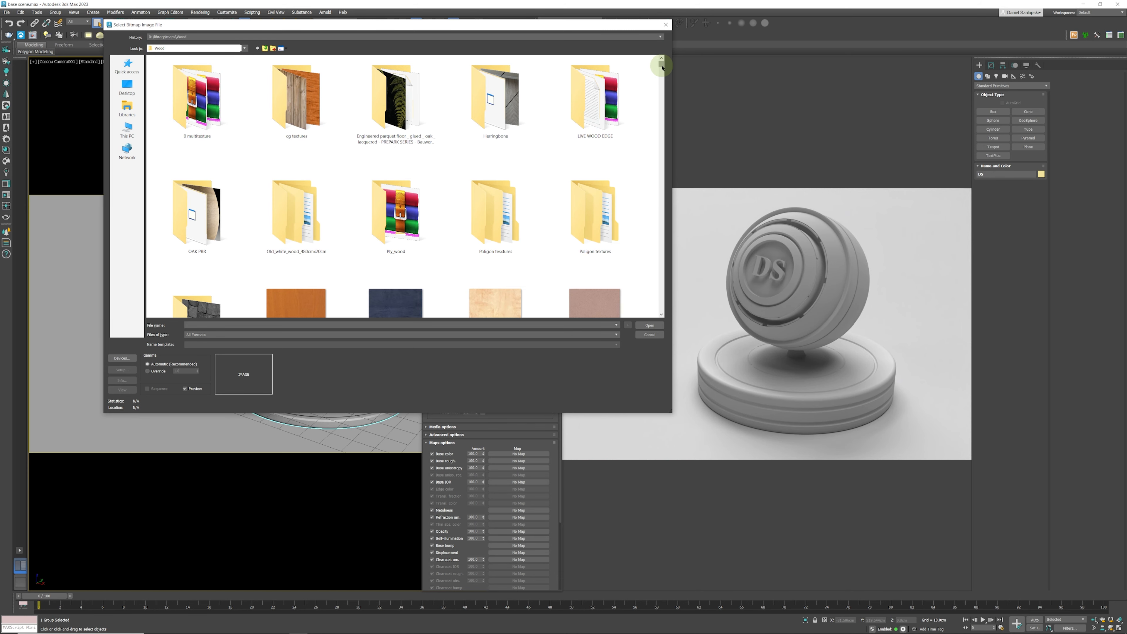
Preview the light wood image 107 at full size and load it as the base color bitmap
drag(662, 67, 668, 111)
click(503, 225)
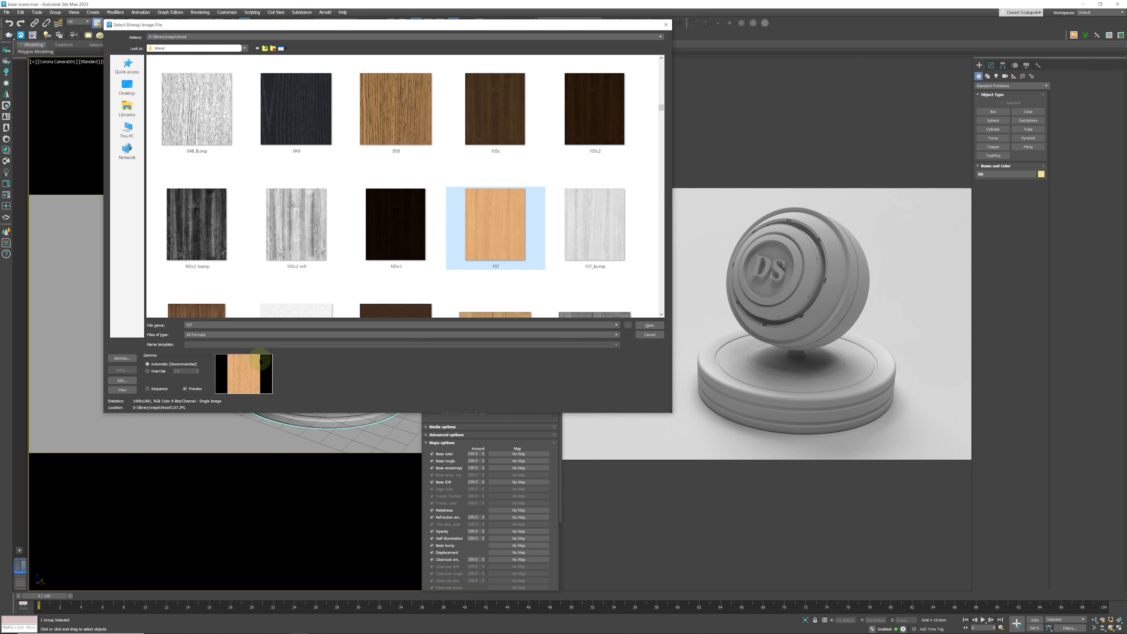
click(124, 390)
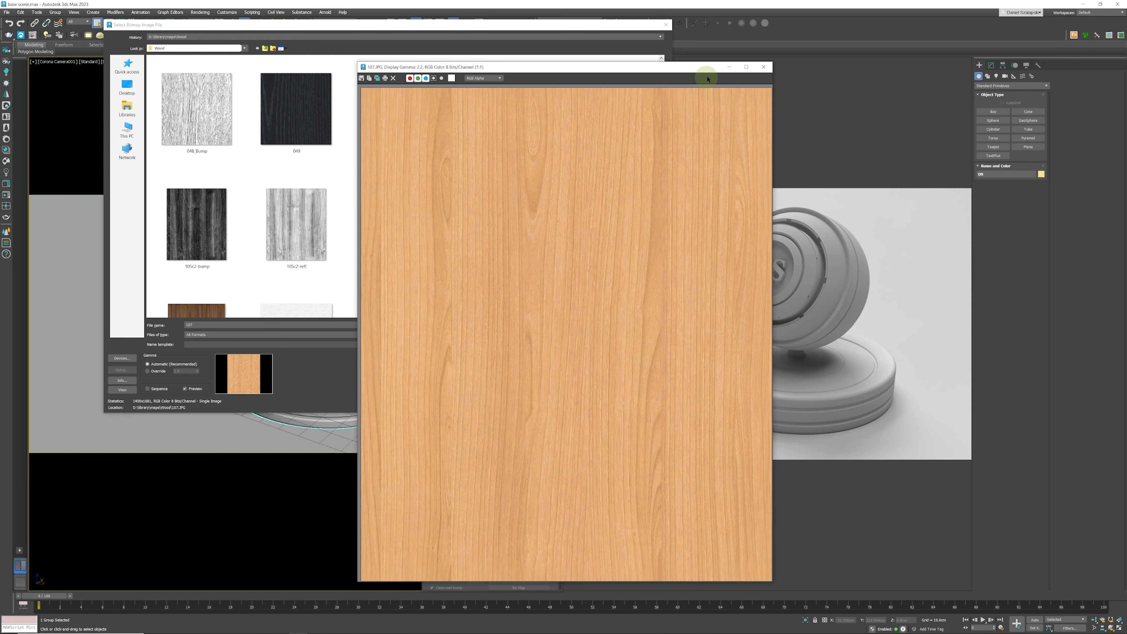
click(763, 66)
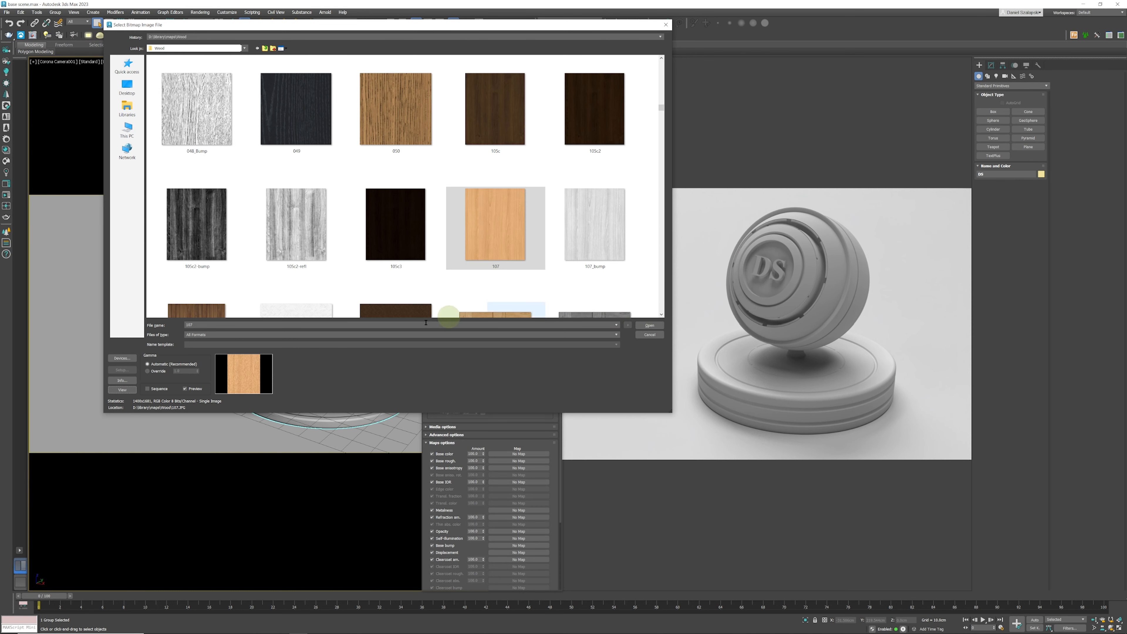
click(646, 327)
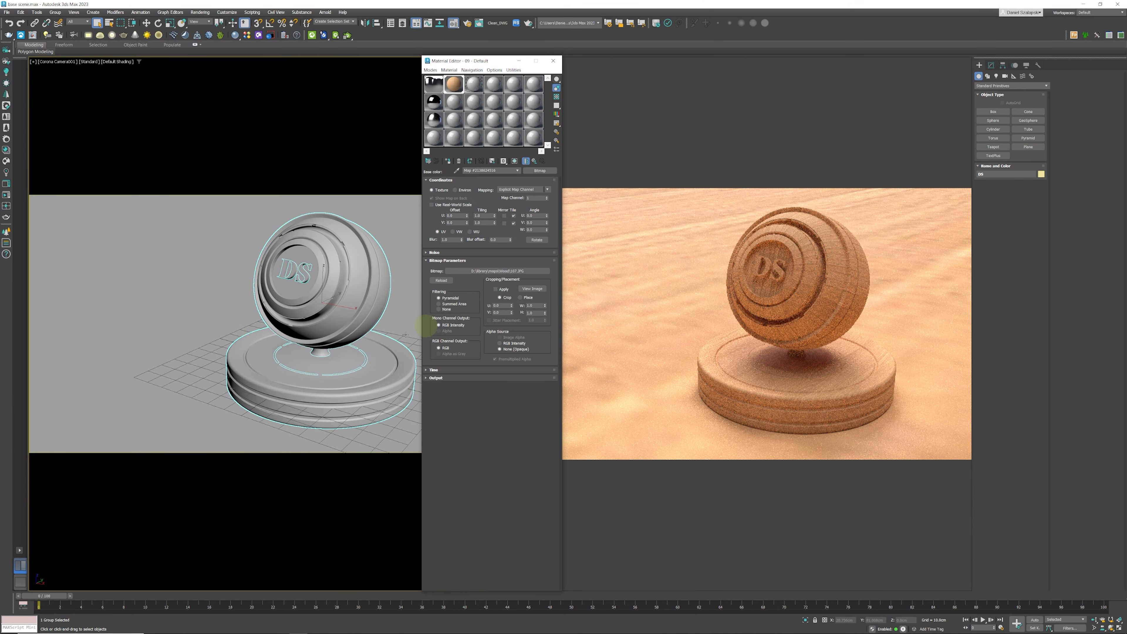
Change the second row's second material, 20 - Default, to CoronaPhysicalMtl and assign it to the background plane
click(169, 316)
drag(456, 104, 279, 212)
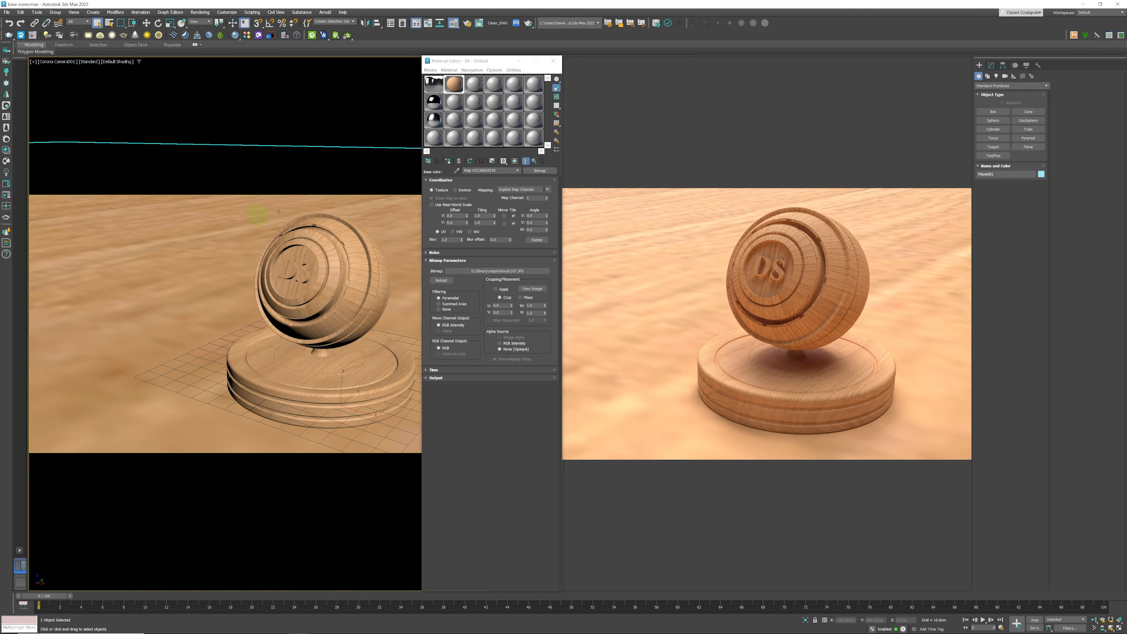
click(454, 102)
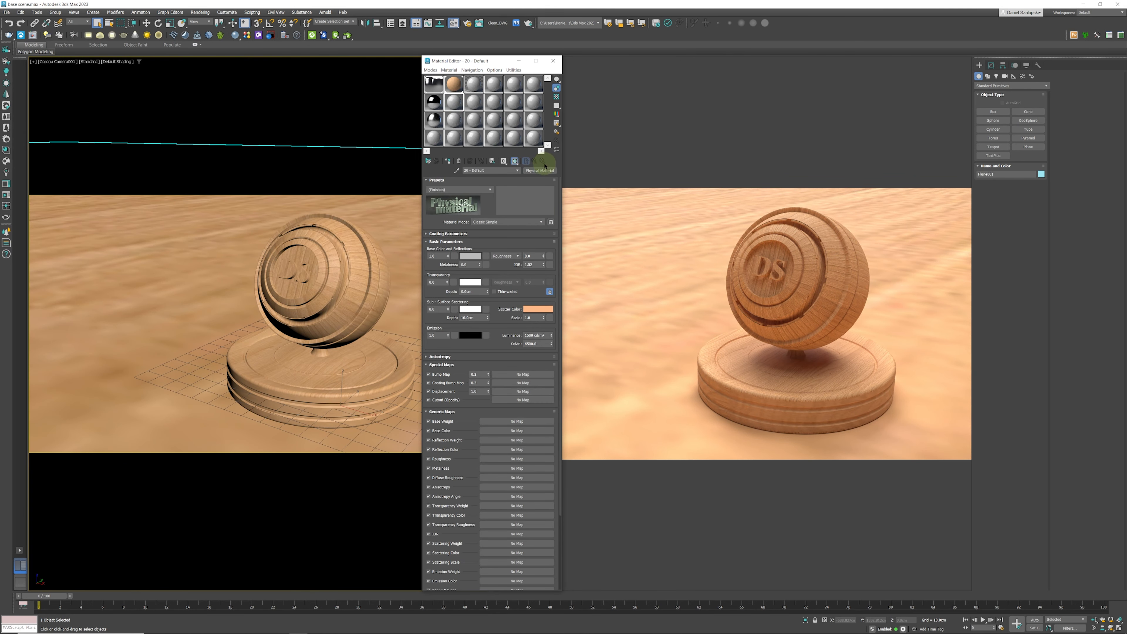
click(542, 170)
click(280, 281)
click(354, 392)
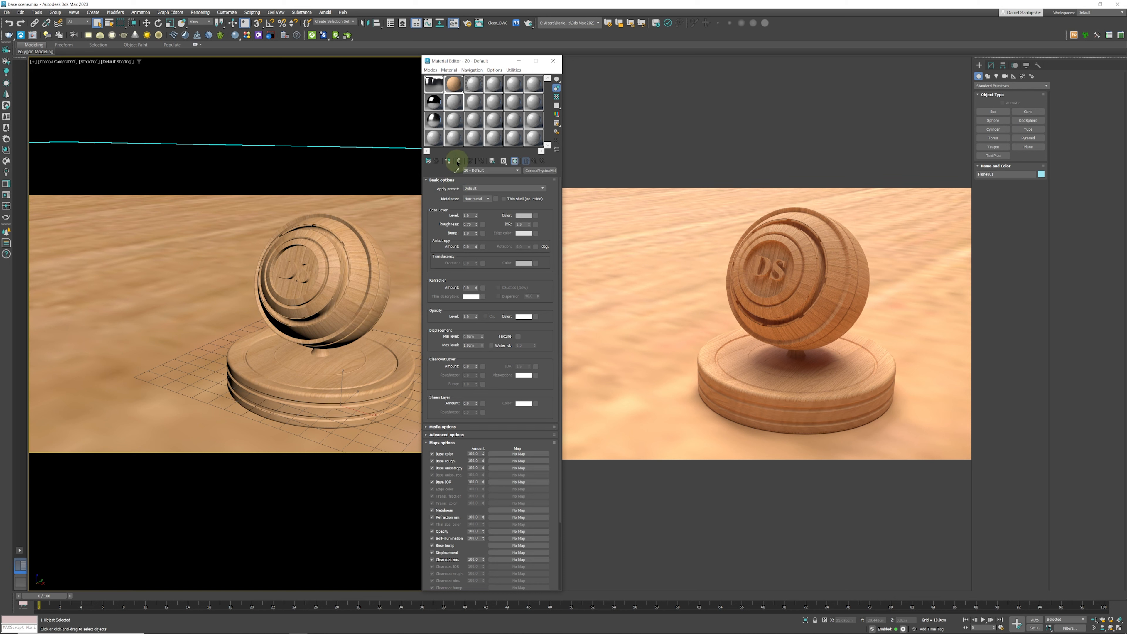
click(447, 162)
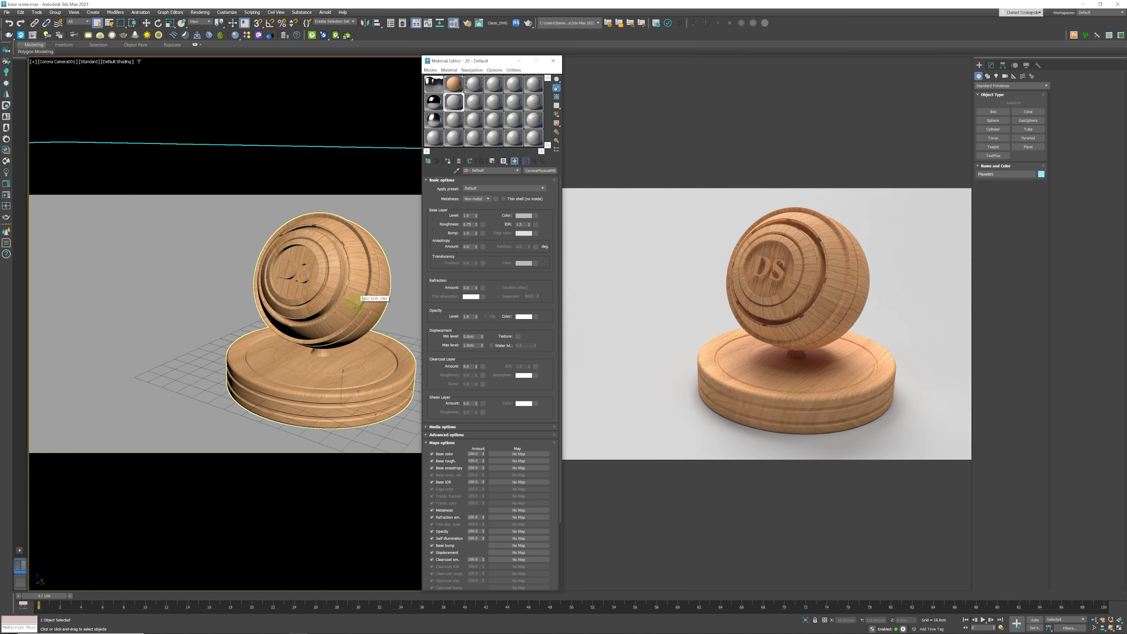
Create a box beside the shader ball and assign it the wood-textured 09 - Default material
click(994, 111)
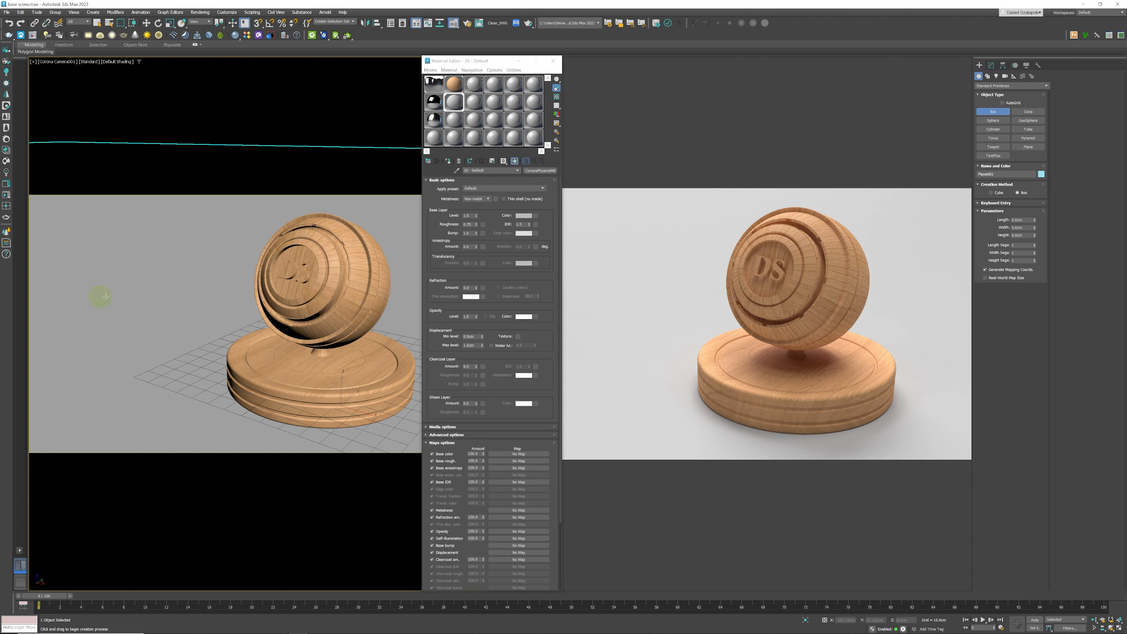
drag(138, 285, 151, 353)
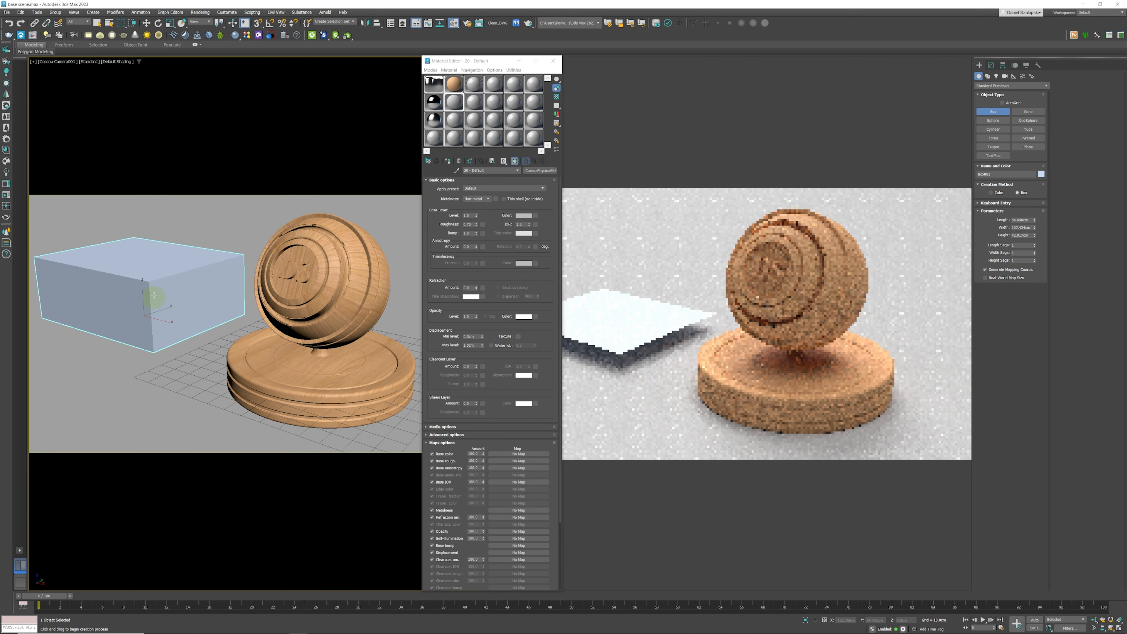
double_click(458, 87)
click(389, 88)
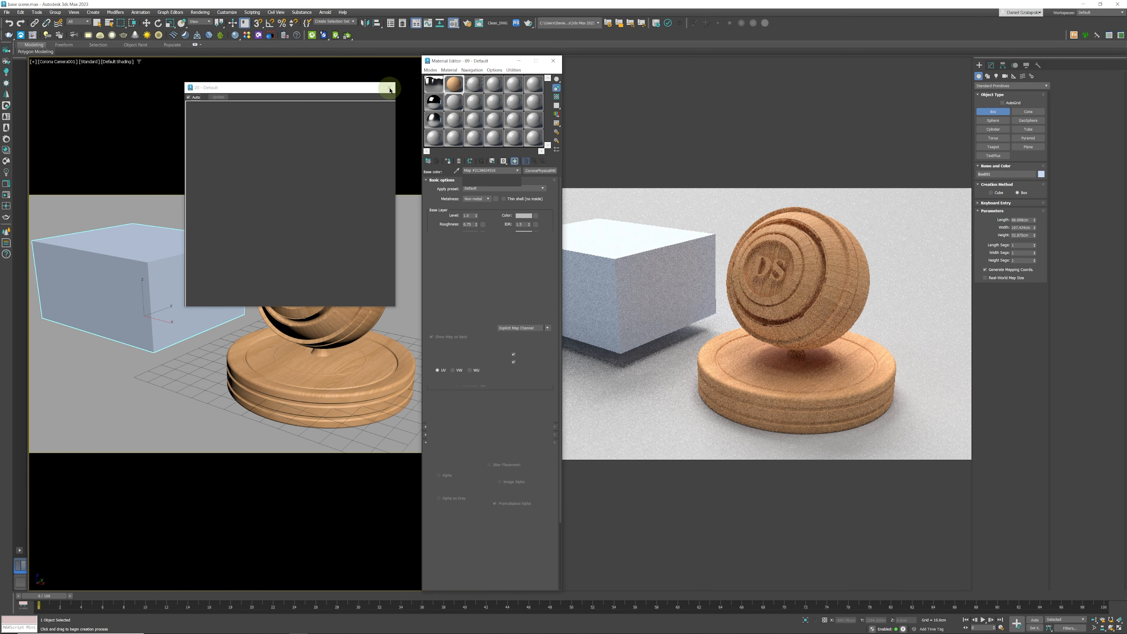
click(450, 161)
drag(485, 61, 409, 60)
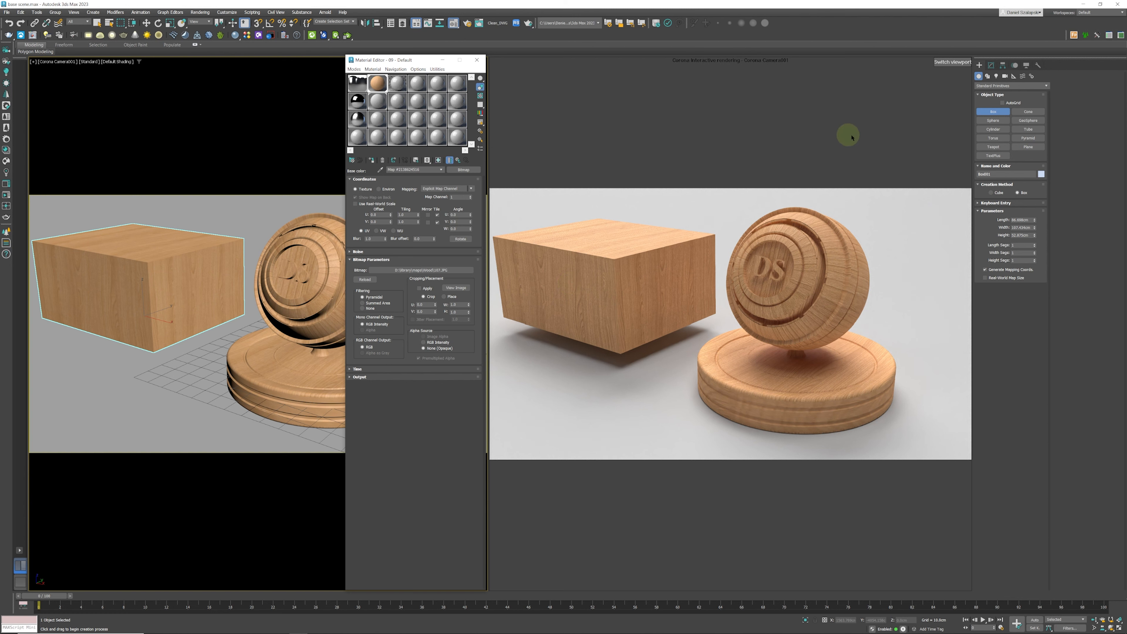
Add a UVW Map modifier to the box with Box mapping and Y alignment, and adjust its mapping length, width and height
click(993, 66)
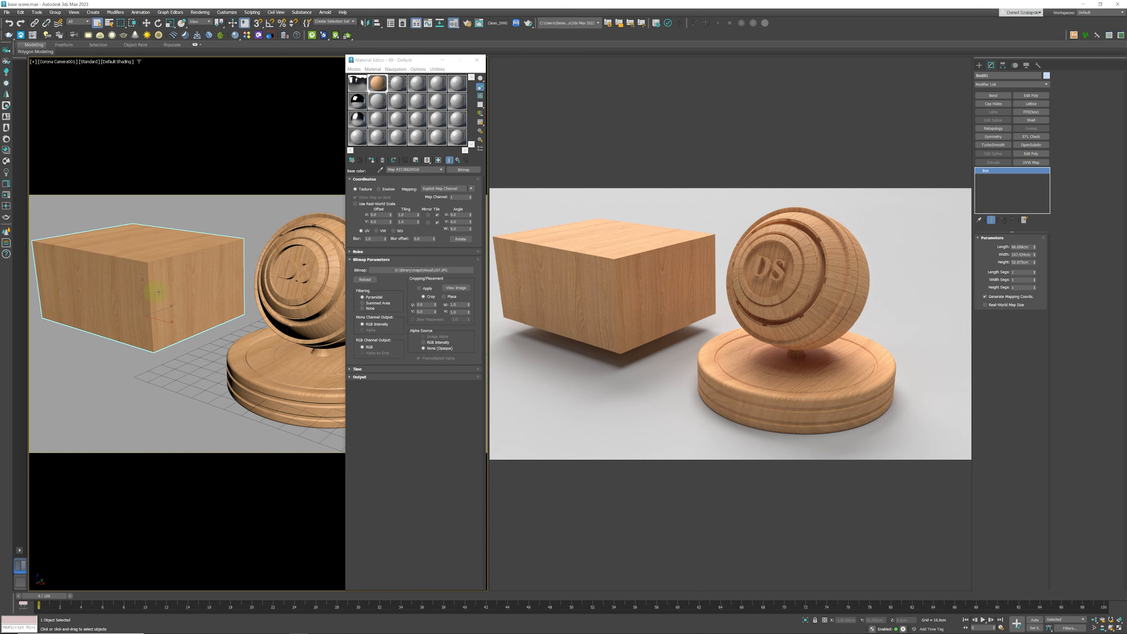
click(1032, 163)
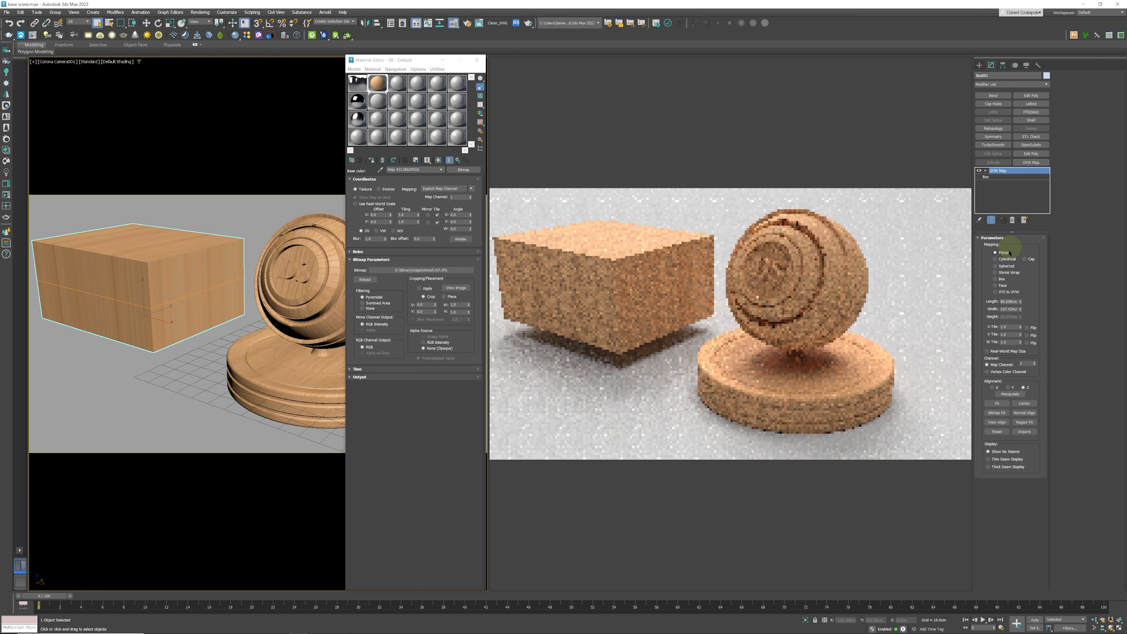
click(997, 280)
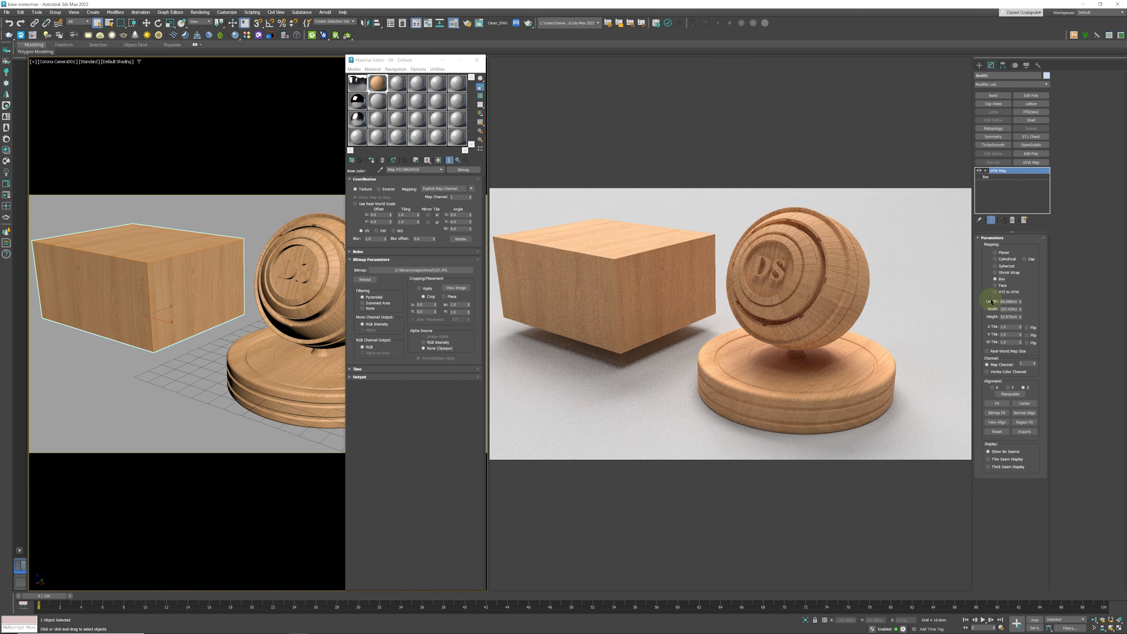
drag(1024, 302, 1023, 296)
mouse_move(1020, 301)
mouse_down()
mouse_move(1026, 270)
mouse_move(1032, 313)
mouse_move(1023, 313)
mouse_move(1026, 282)
mouse_move(1020, 322)
mouse_move(1025, 310)
mouse_up()
mouse_move(1021, 317)
mouse_down()
mouse_move(1032, 285)
mouse_move(1026, 318)
mouse_move(1023, 307)
mouse_up()
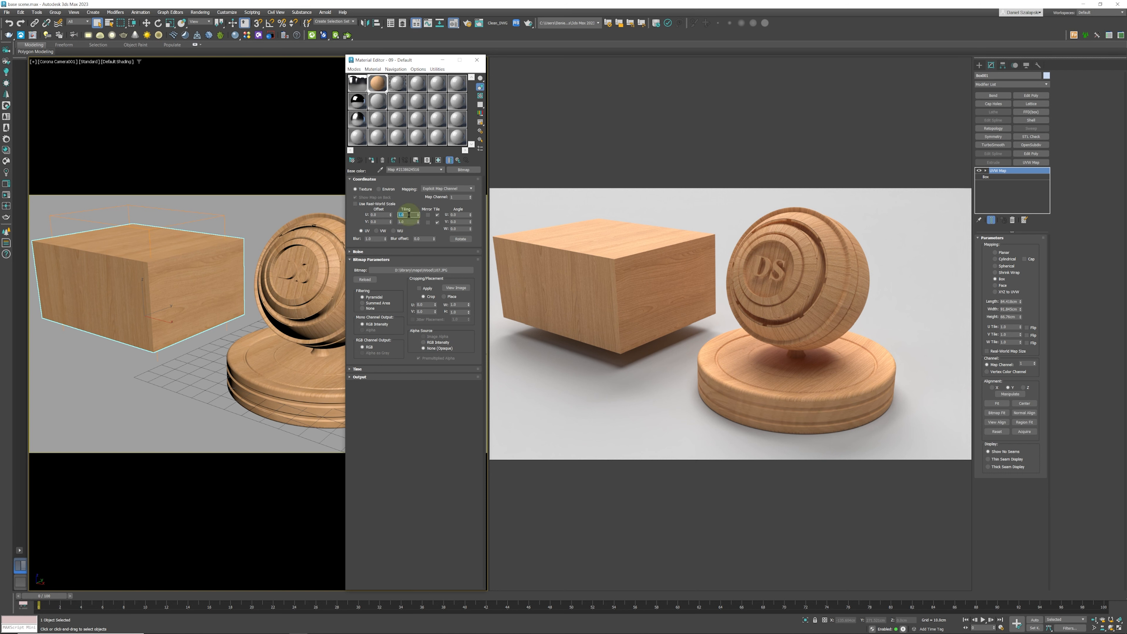
Try U and V tiling values of 2 and 10 on the wood bitmap, and reset both to 1
double_click(408, 222)
text(2)
key(Return)
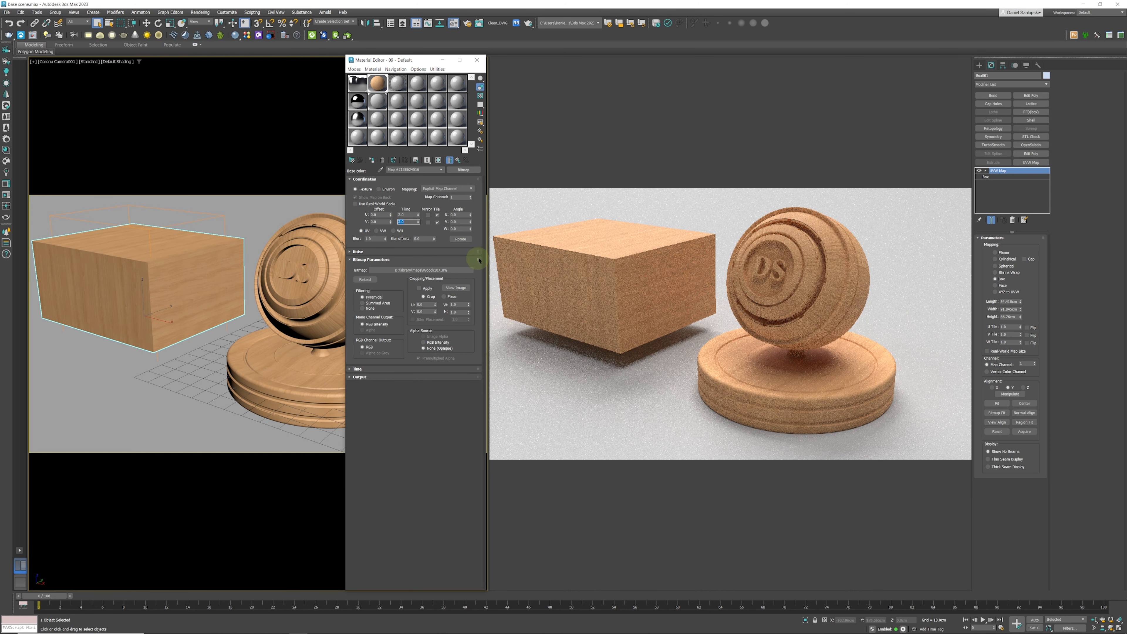
click(410, 215)
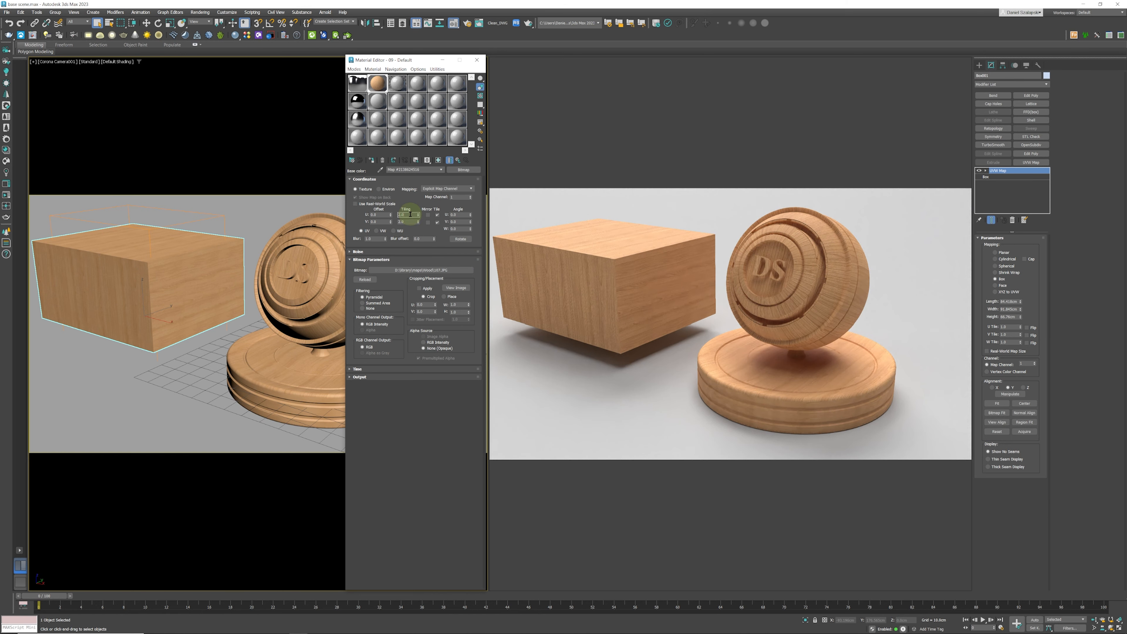
click(409, 222)
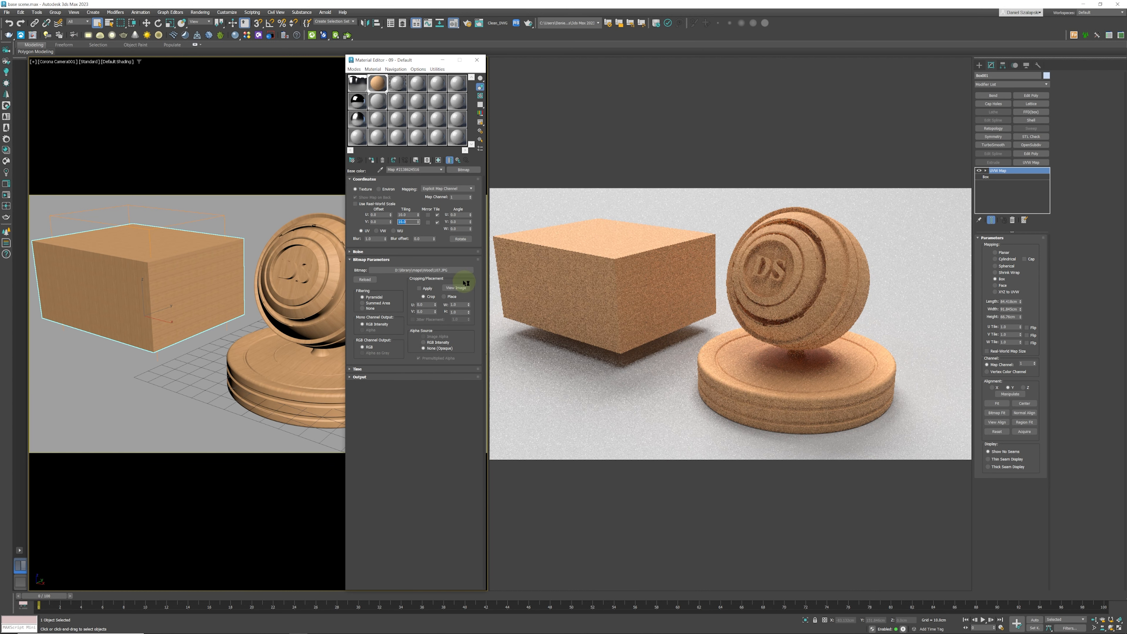
click(407, 215)
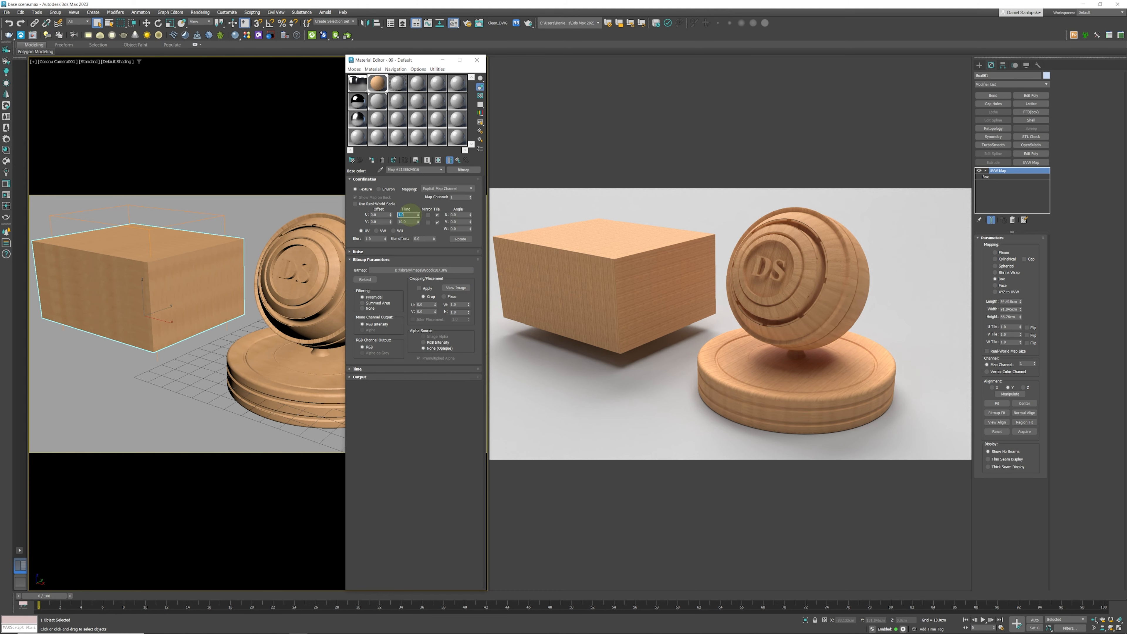
click(412, 221)
Fit the UVW mapping to the box and return to the 09 - Default material's main parameters
click(997, 404)
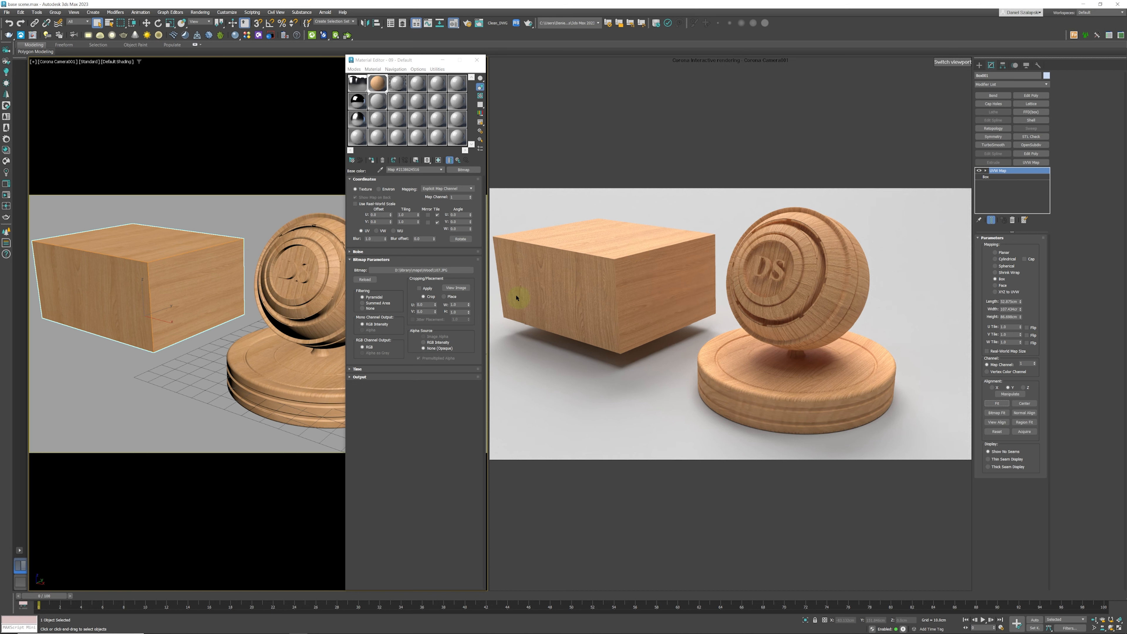
click(458, 161)
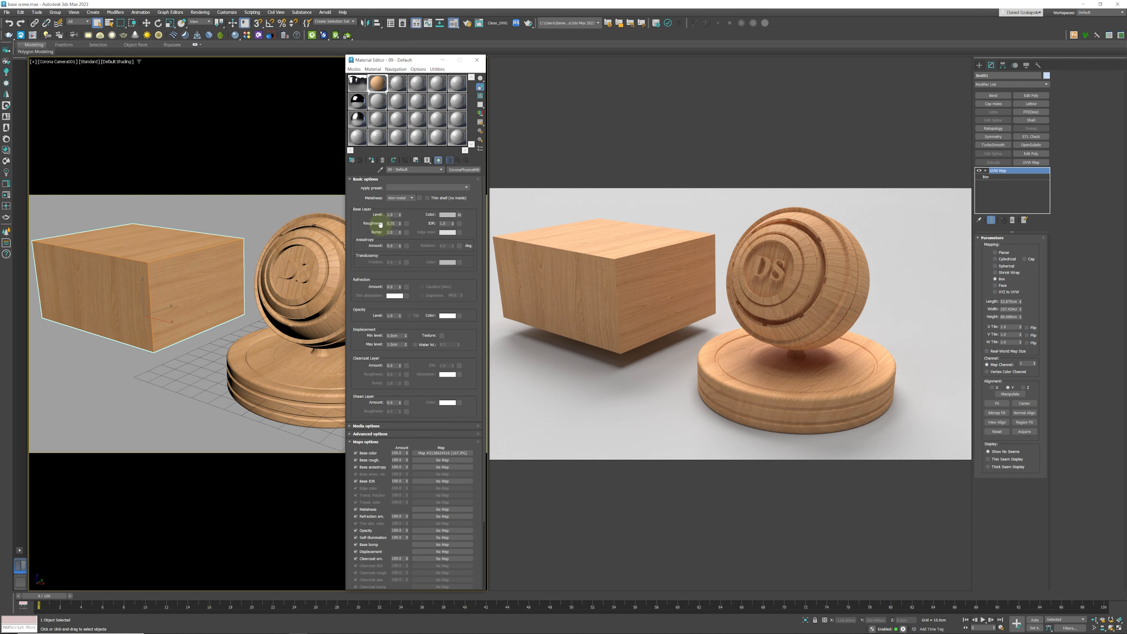
Compare the wood material's base layer roughness at 0 and 1, and leave it set to 0
mouse_move(397, 223)
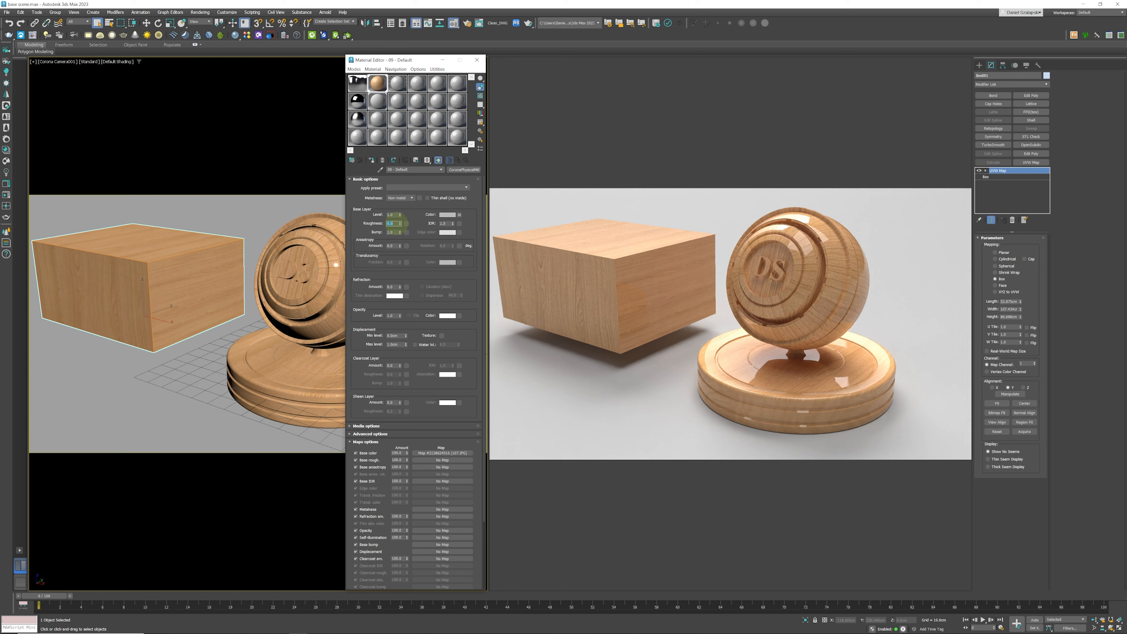
text(1)
key(Return)
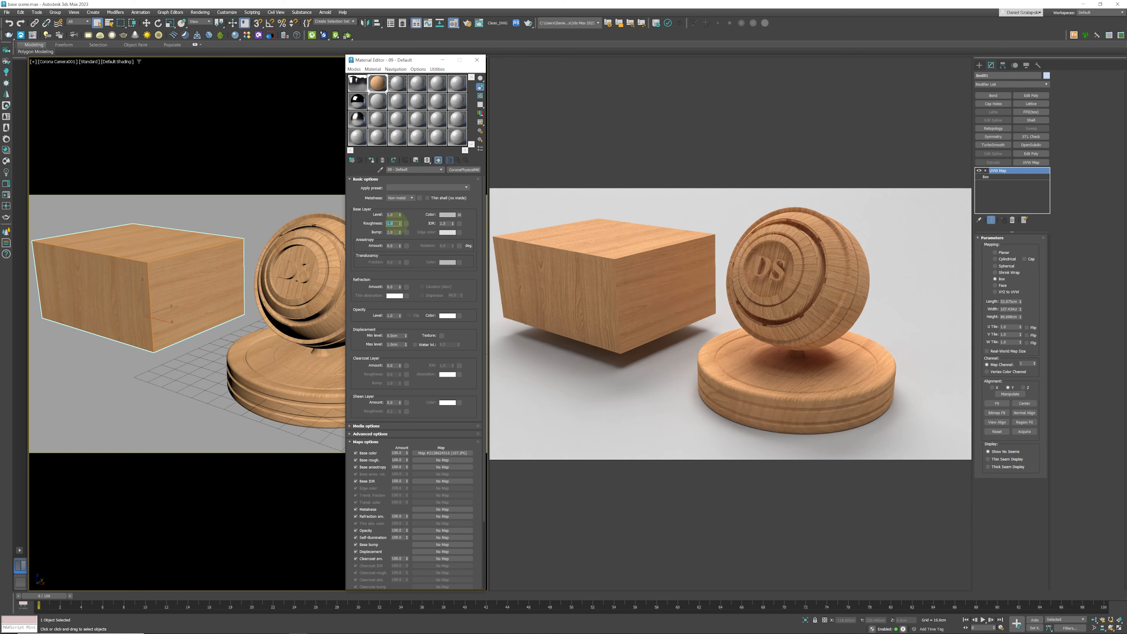
click(418, 223)
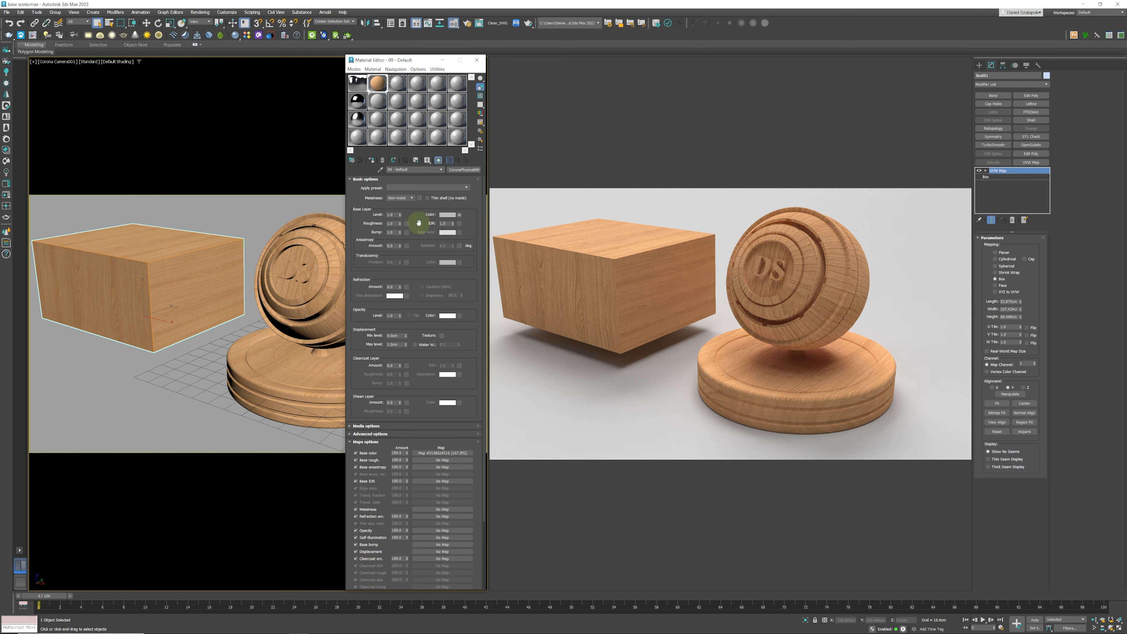
click(393, 222)
text(0)
key(Return)
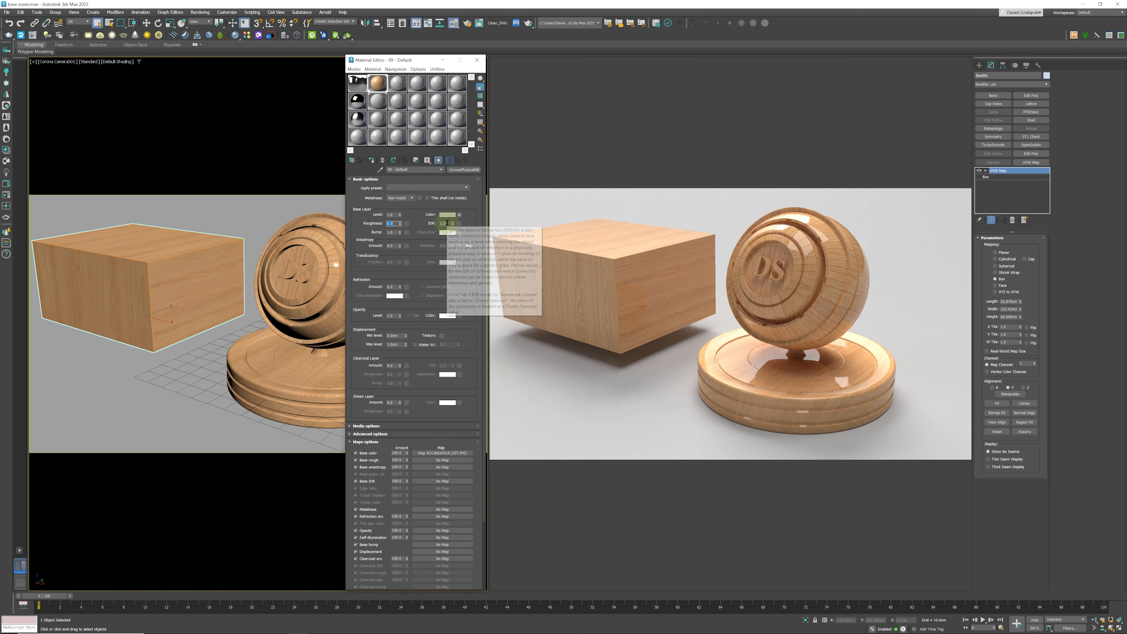
click(424, 226)
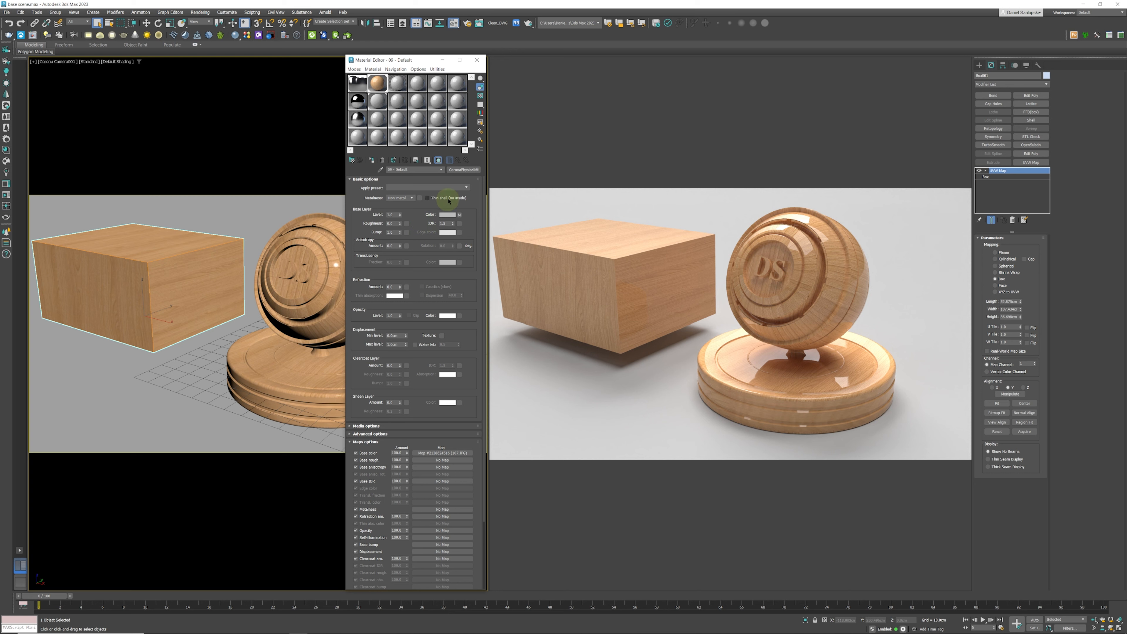
Check the list of available material presets without applying one
click(463, 188)
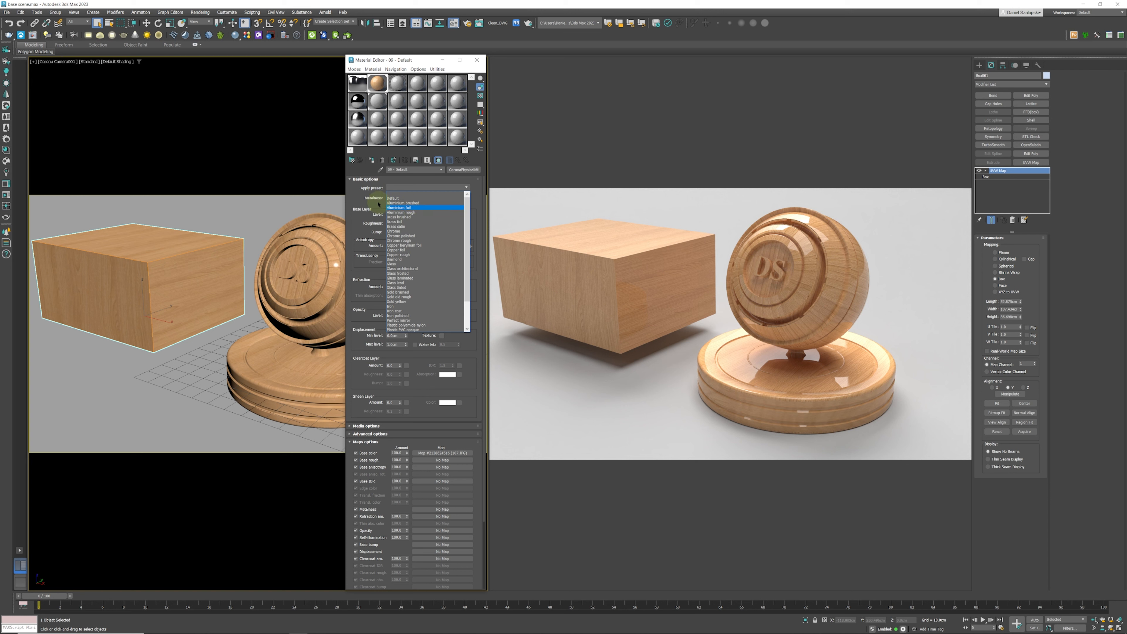
click(360, 191)
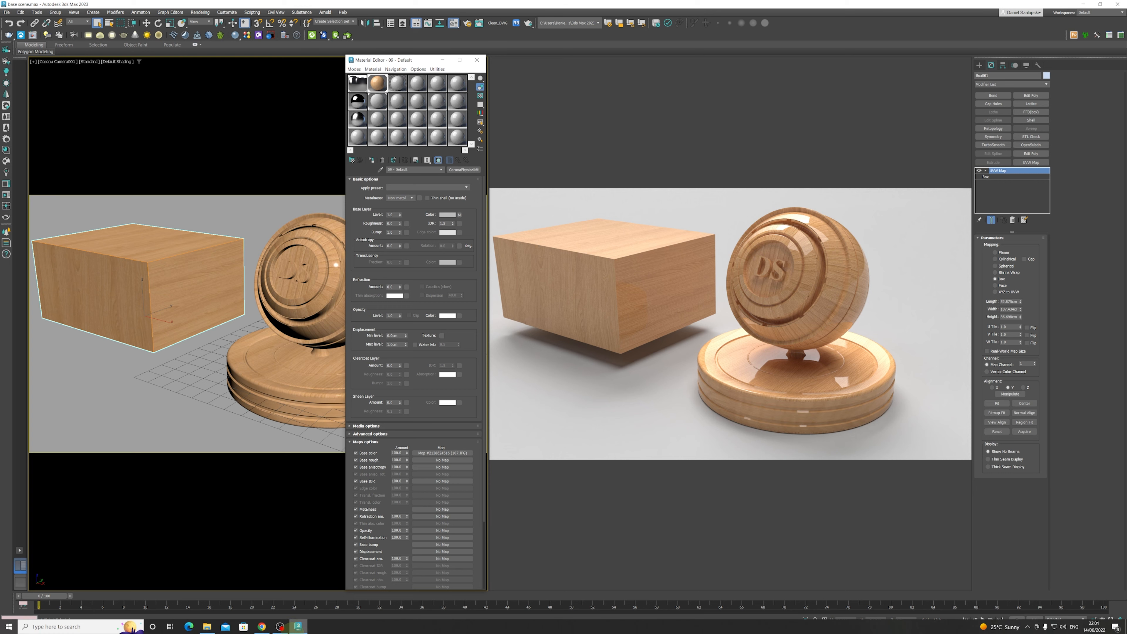
Switch to Chrome, examine the pixelandpoly.com Index of Refraction tables for common materials, and return to 3ds Max
click(262, 626)
click(281, 209)
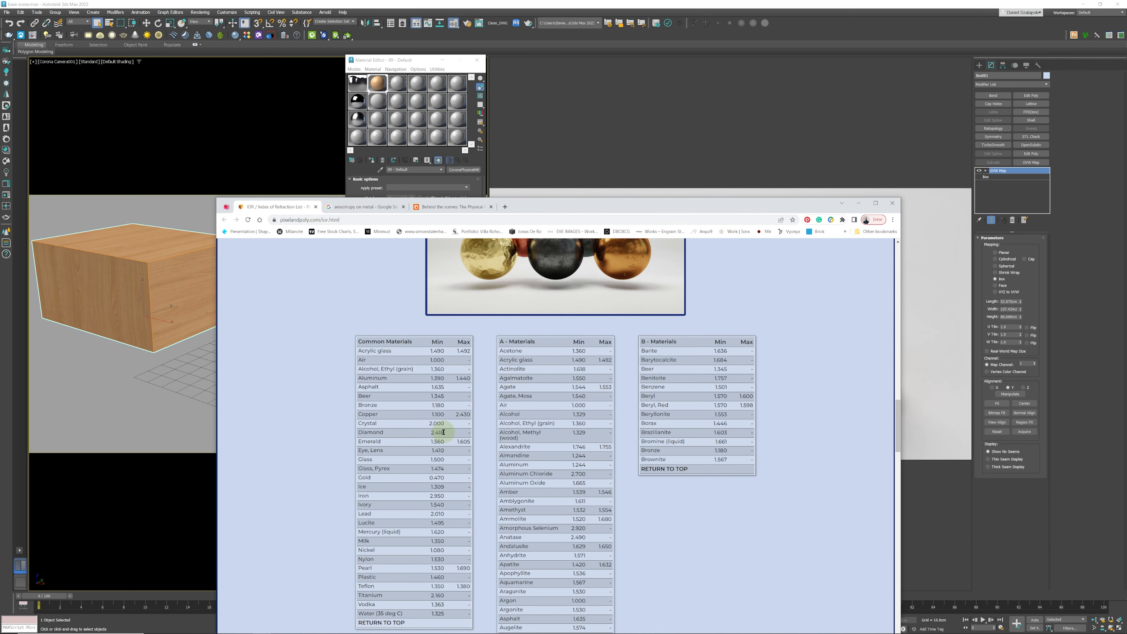
scroll(421, 453, down, 20)
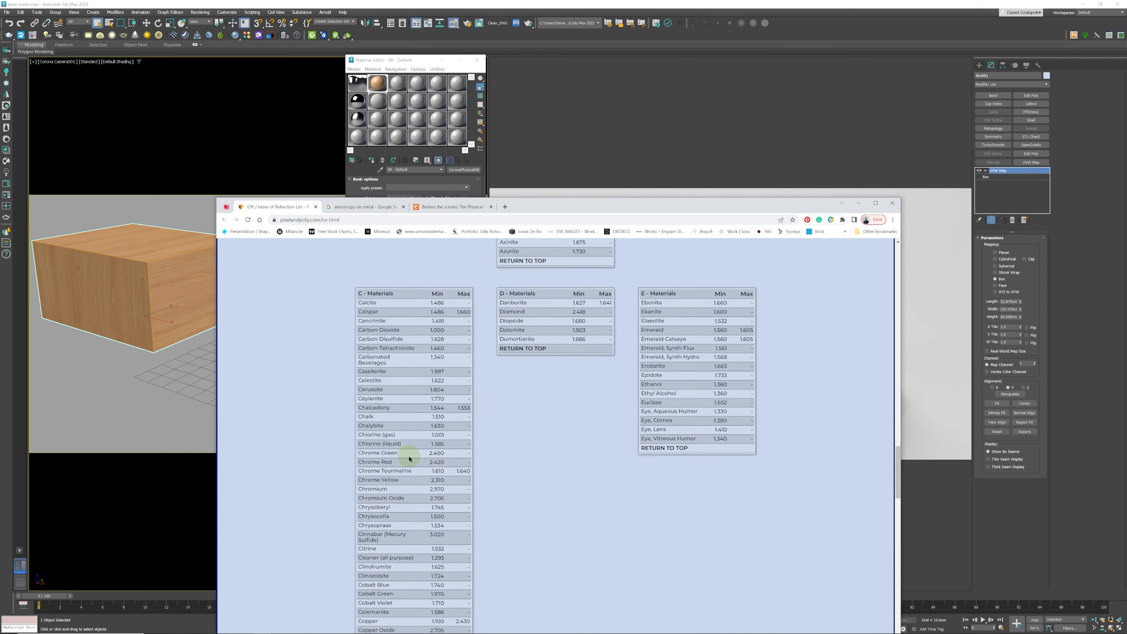
scroll(411, 461, down, 6)
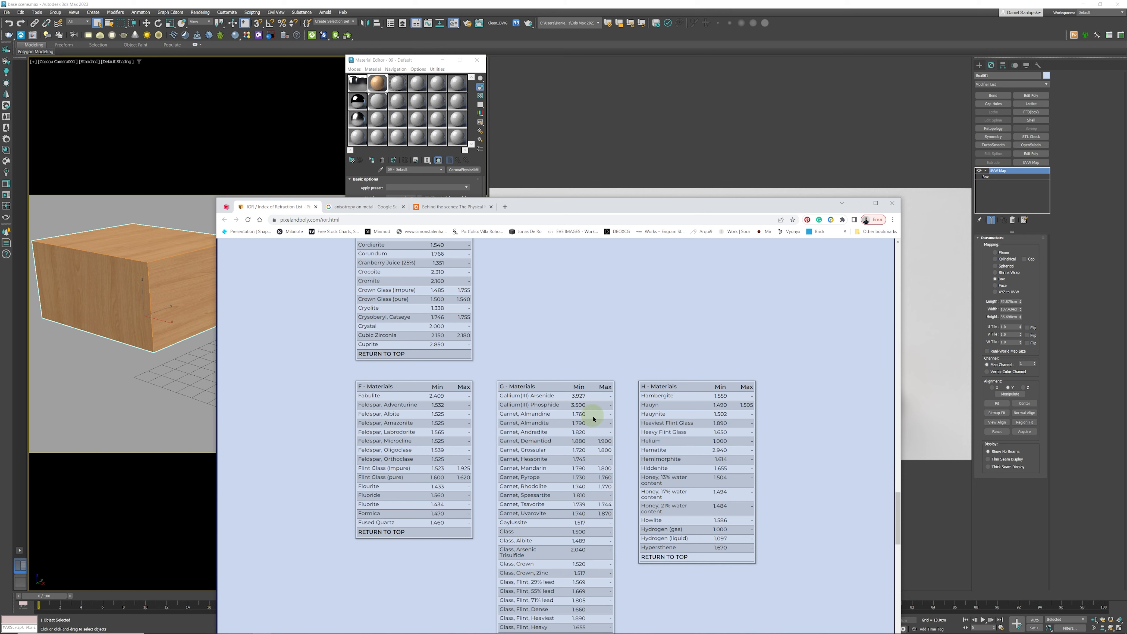
scroll(559, 439, down, 1)
scroll(559, 439, up, 8)
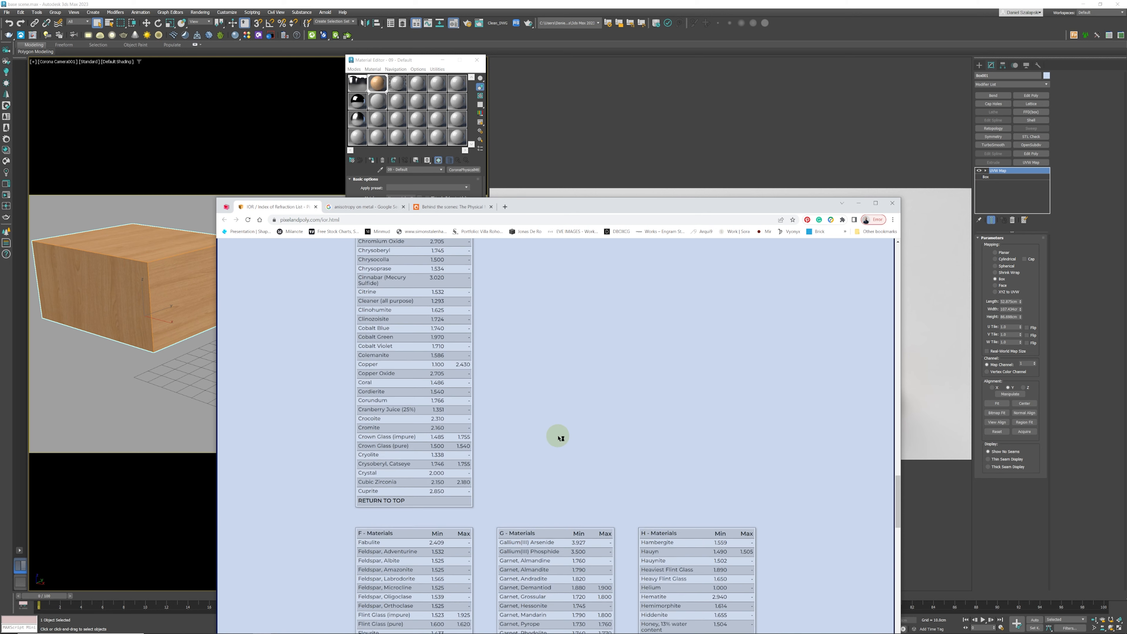
scroll(558, 439, up, 5)
scroll(461, 463, down, 1)
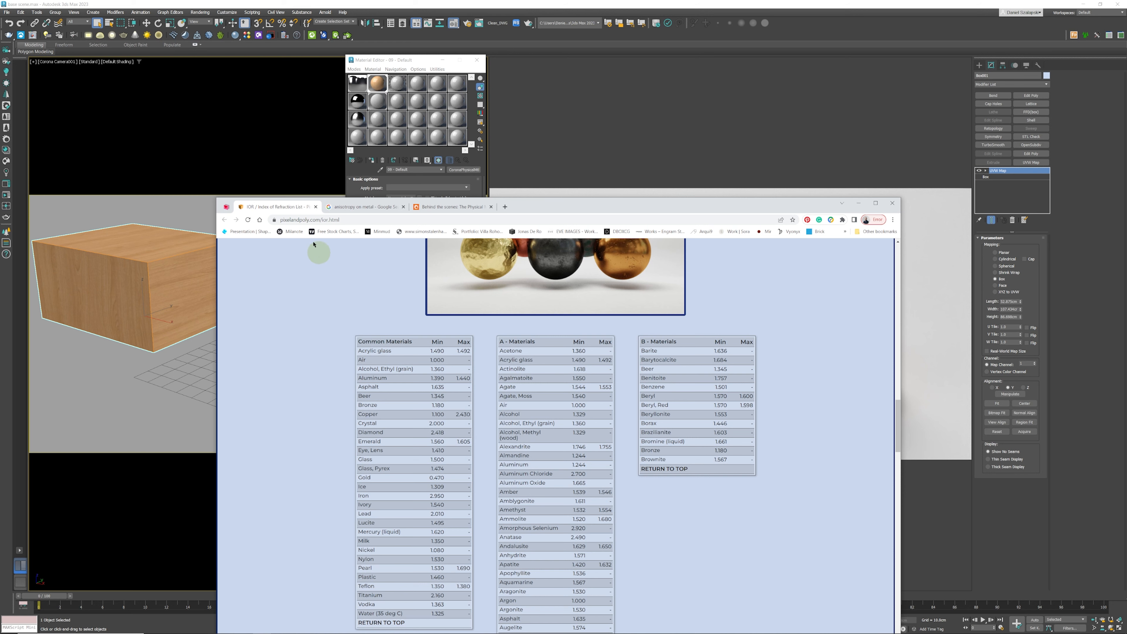
click(858, 205)
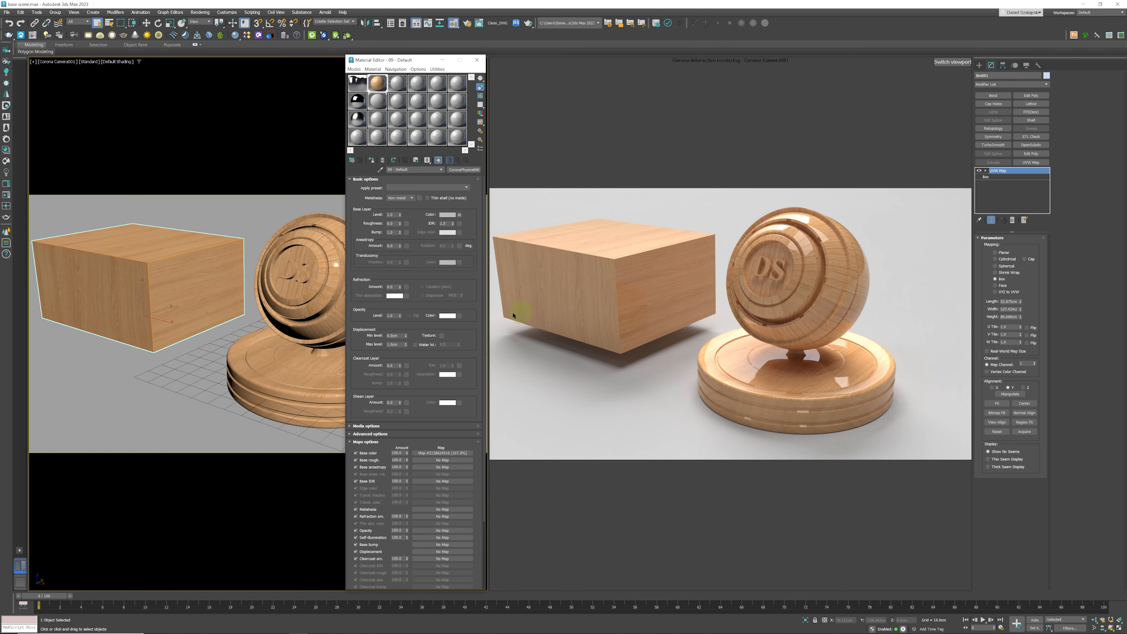
Try a different base layer IOR on the wood material and restore the previous value
double_click(445, 223)
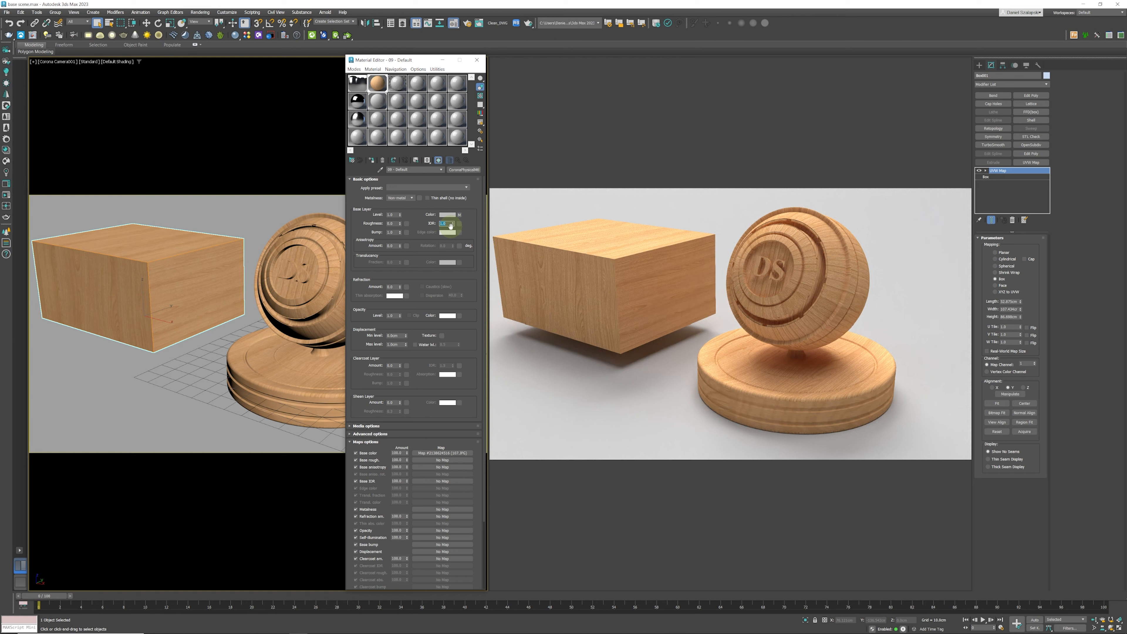
key(Return)
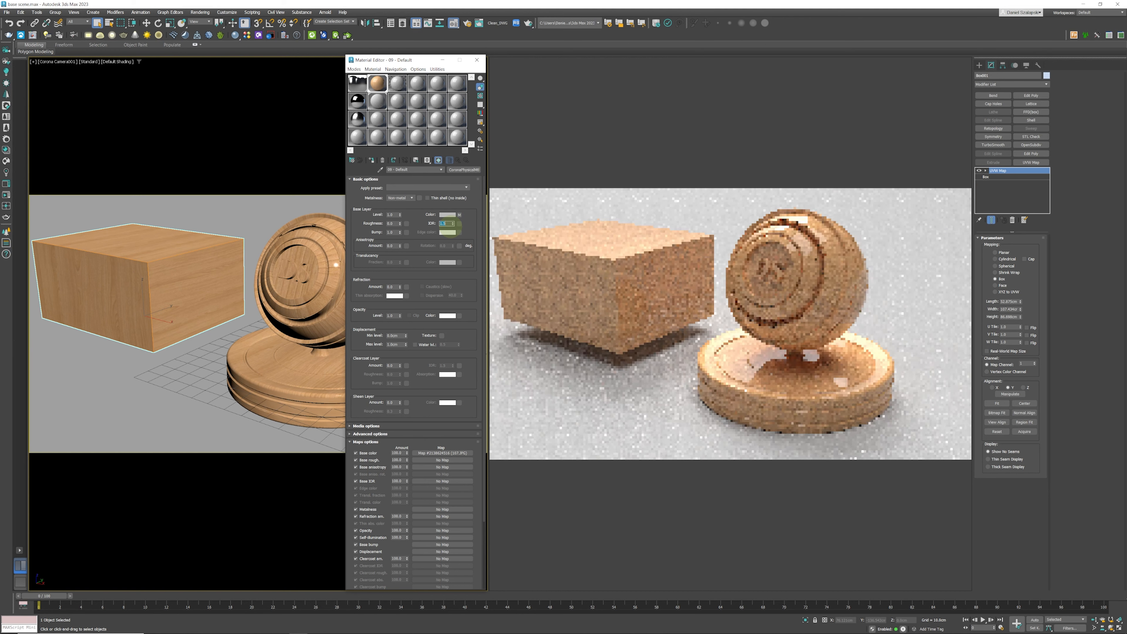
click(422, 219)
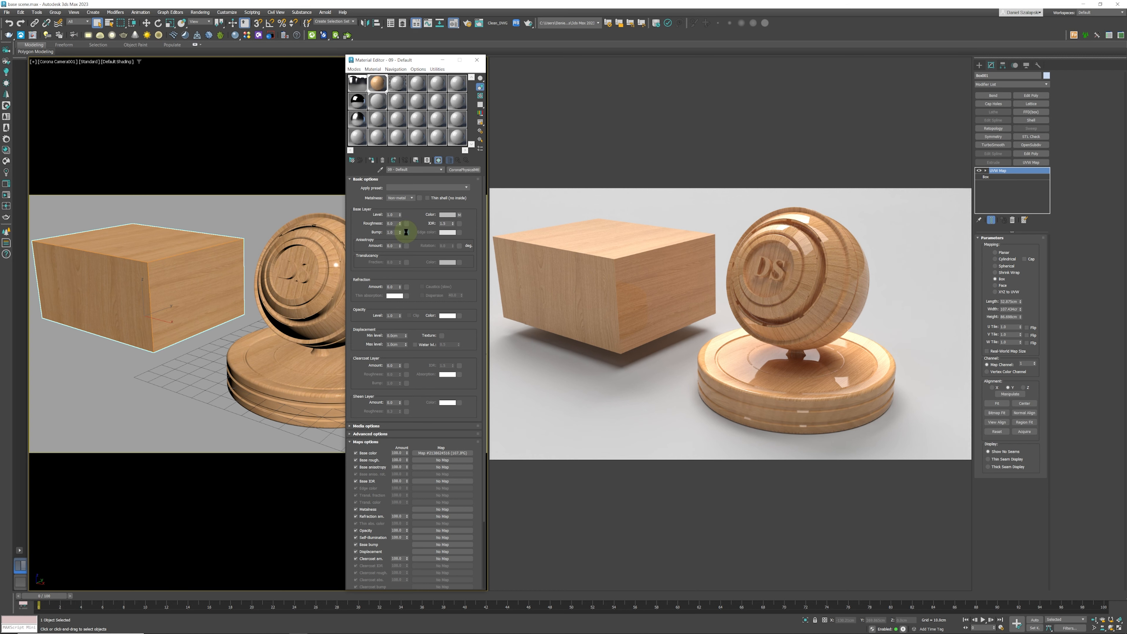
Add a Noise map to the base layer bump and open an enlarged preview of the material beside the editor
click(406, 232)
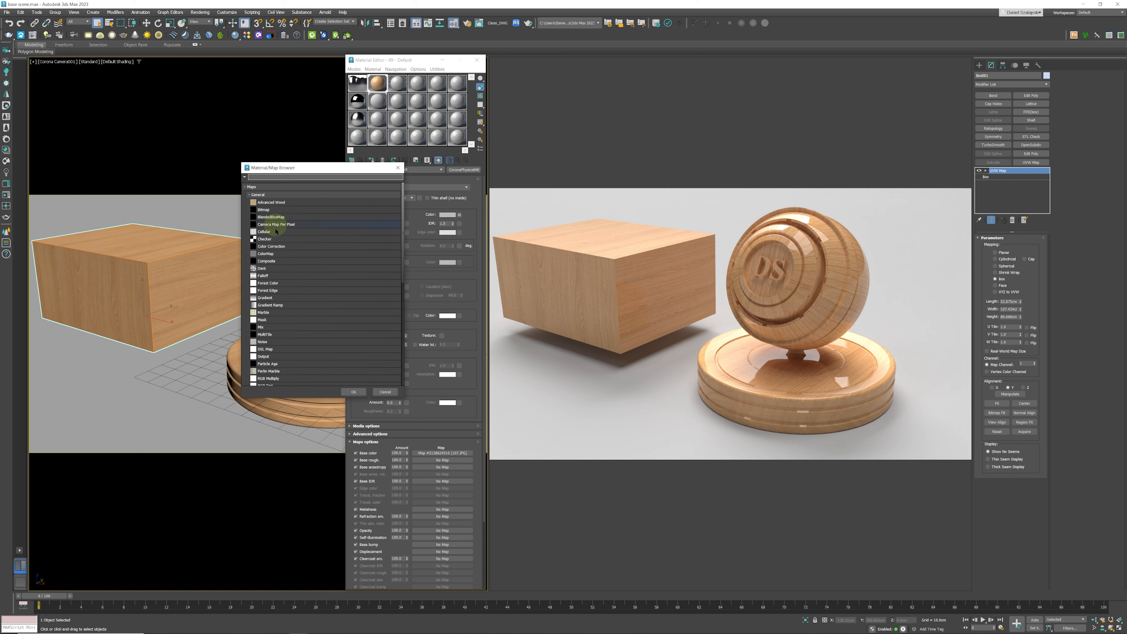
double_click(280, 342)
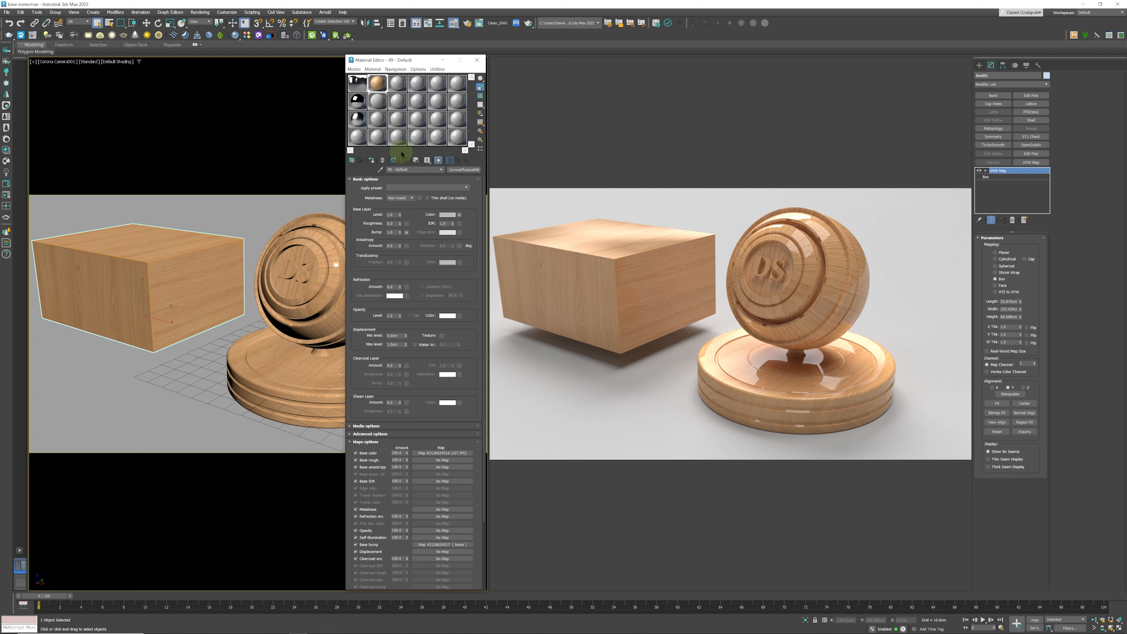
double_click(375, 85)
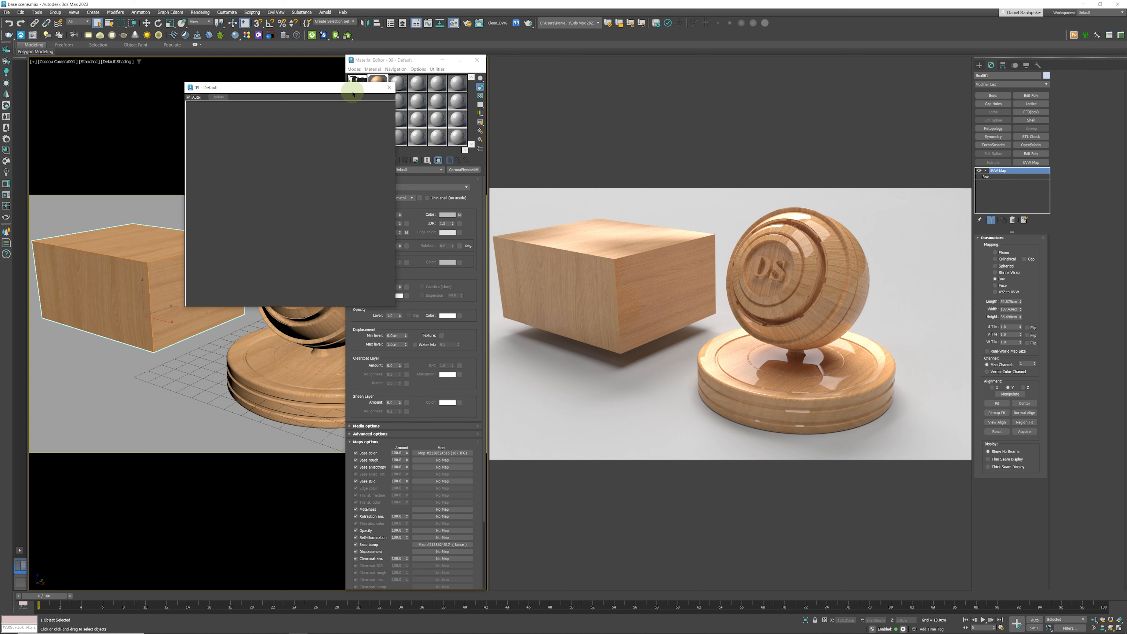
drag(347, 91, 290, 77)
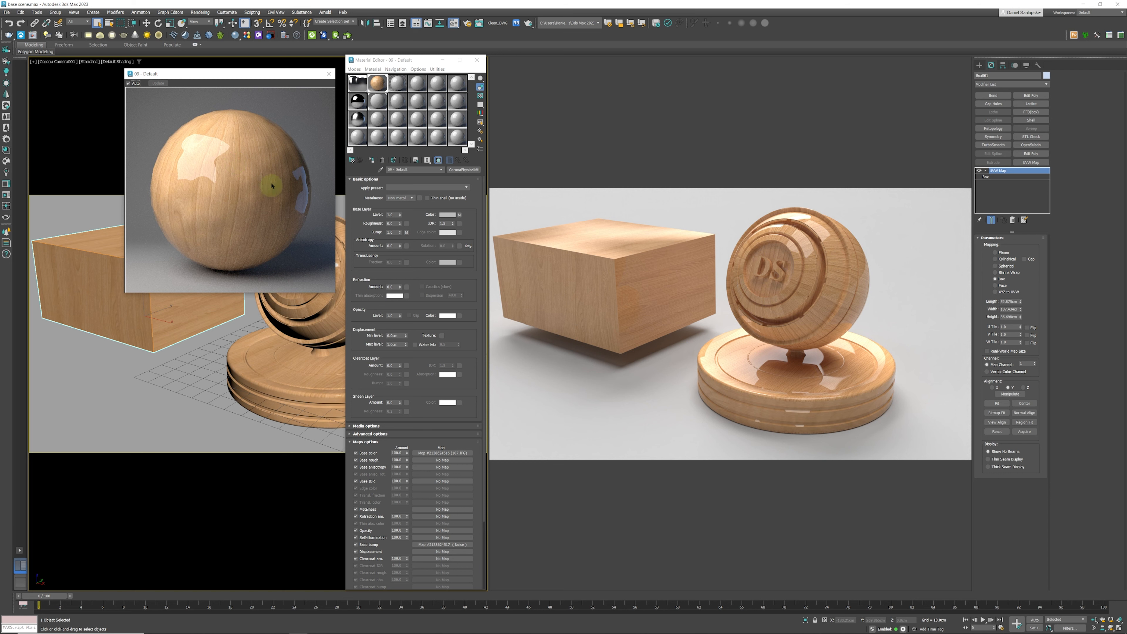
Increase the X and Y tiling of the bump's Noise map
click(406, 233)
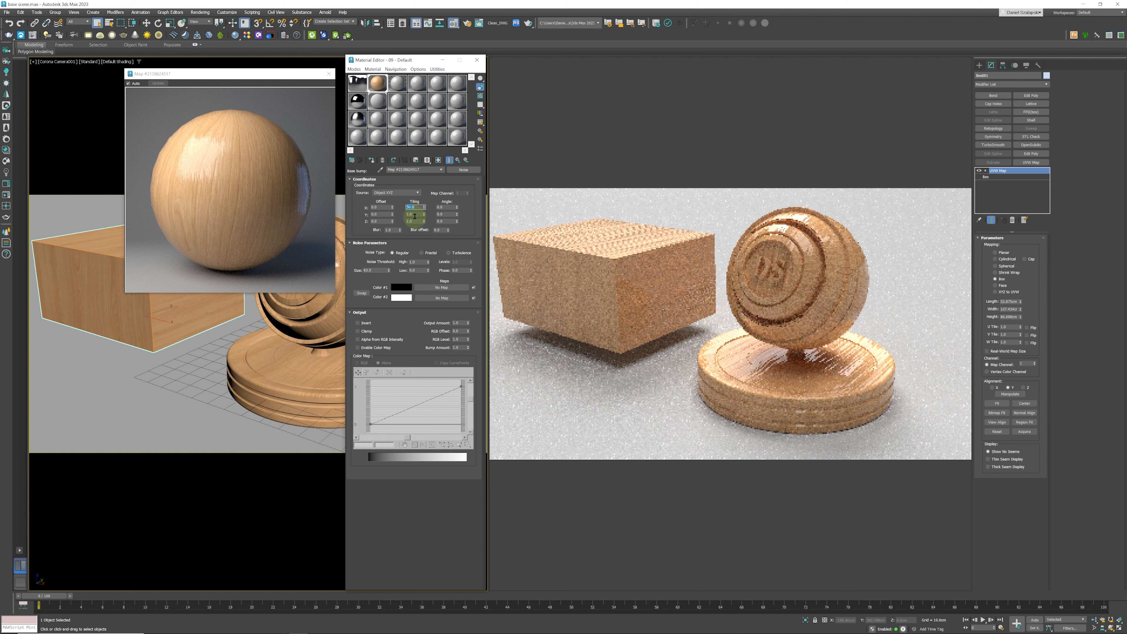
click(417, 214)
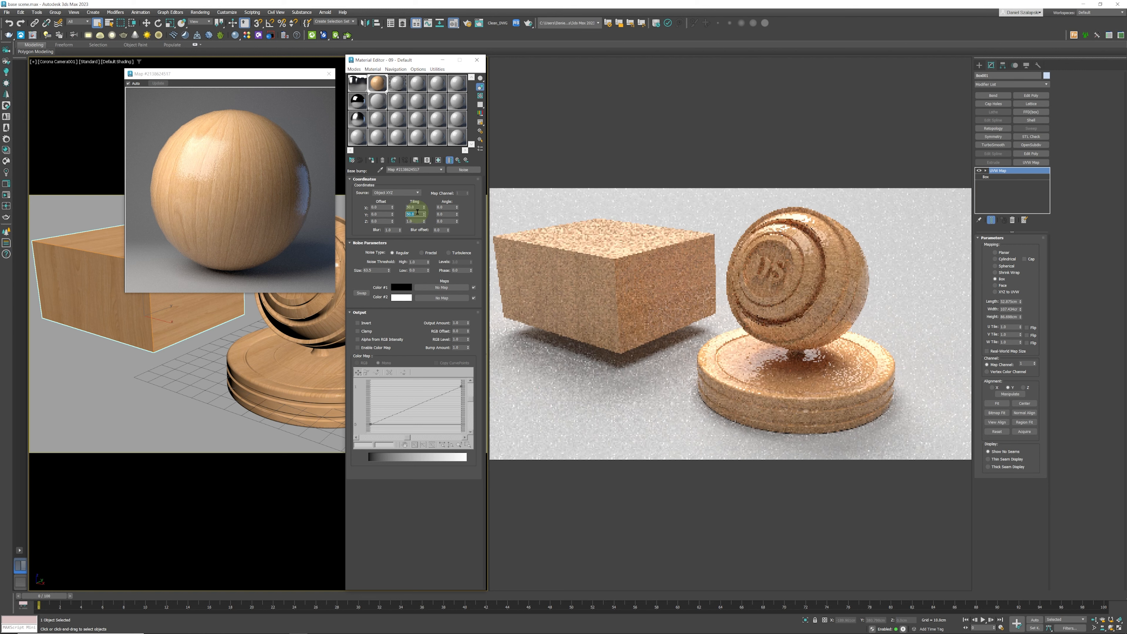
click(553, 276)
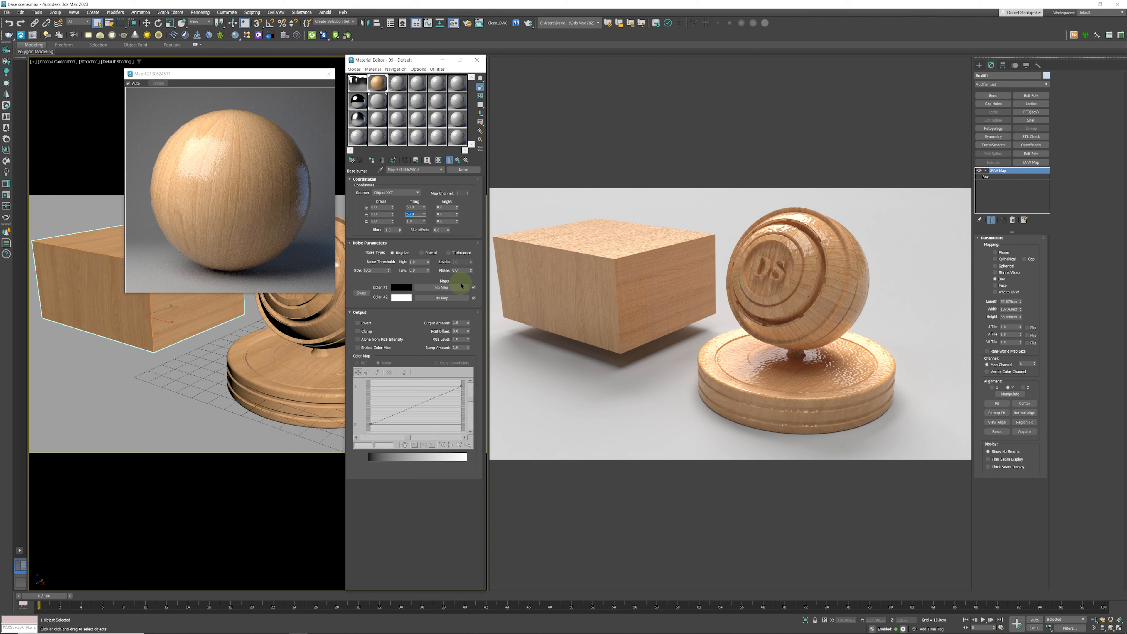
Return to the 09 - Default material and clear the Noise map from its base layer bump
click(460, 161)
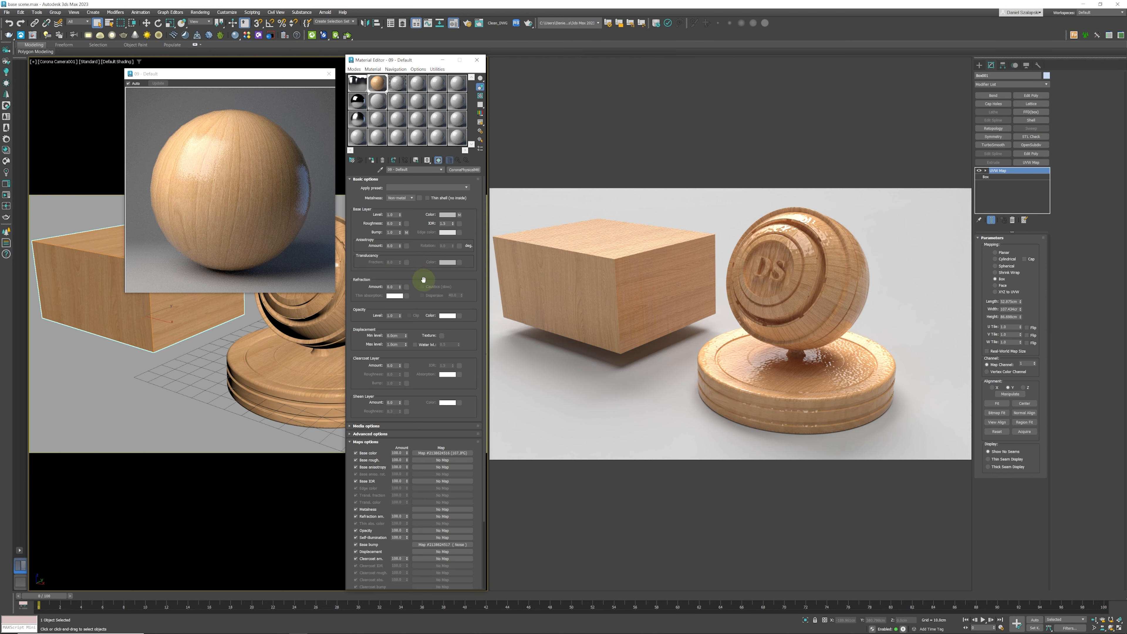
right_click(406, 232)
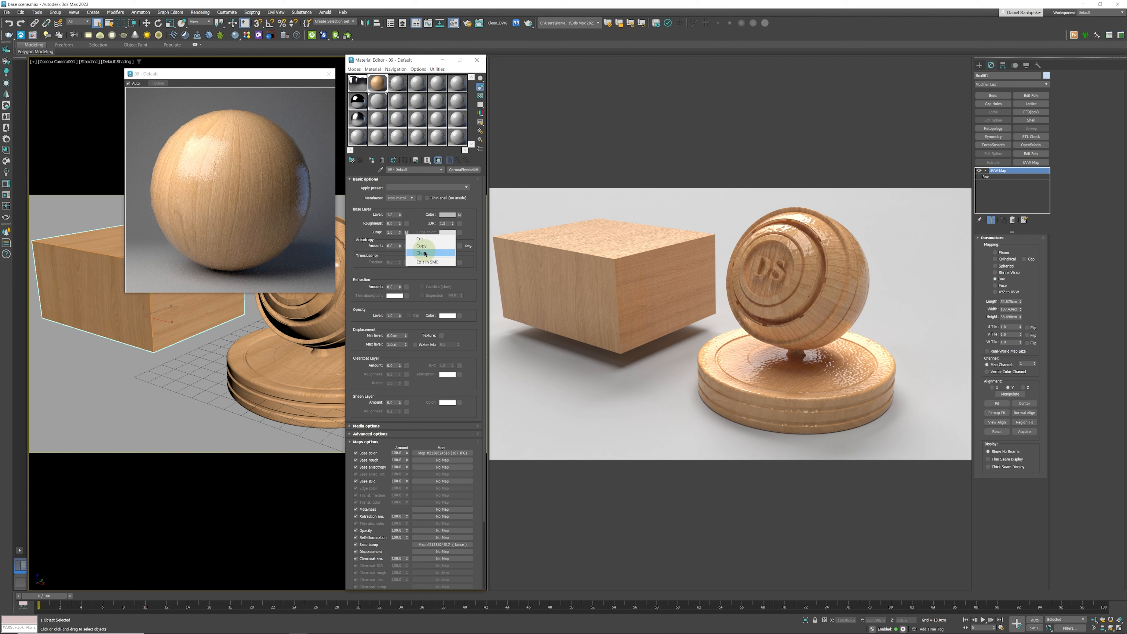
click(408, 237)
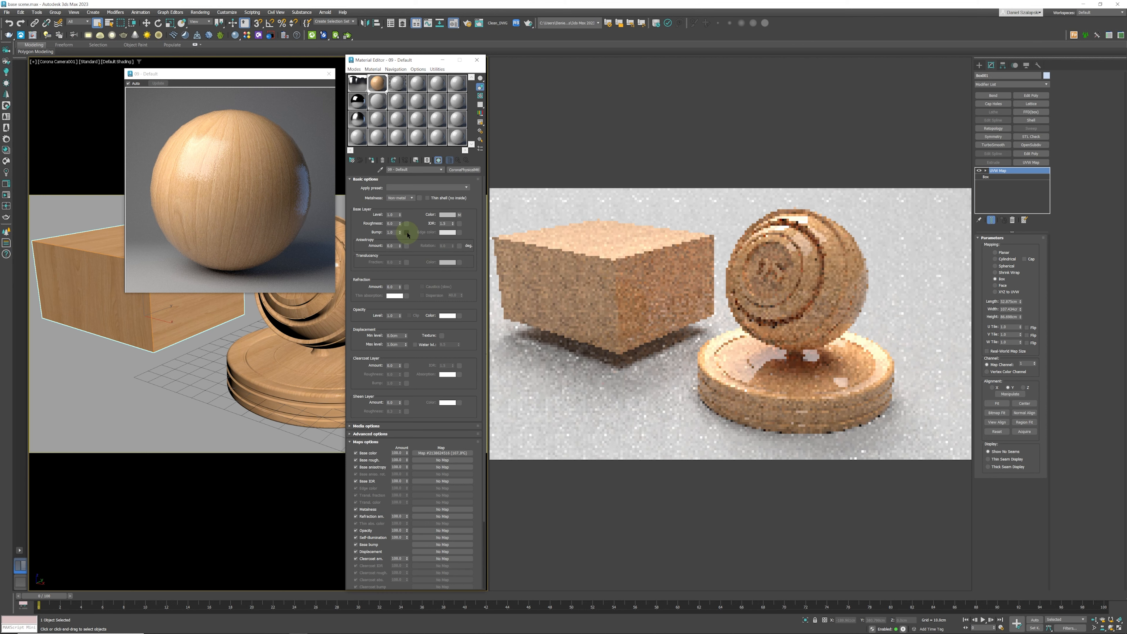
Load the mottled greyscale image 18.jpg from the Noises maps folder as the base layer bump bitmap and close the enlarged preview
click(408, 234)
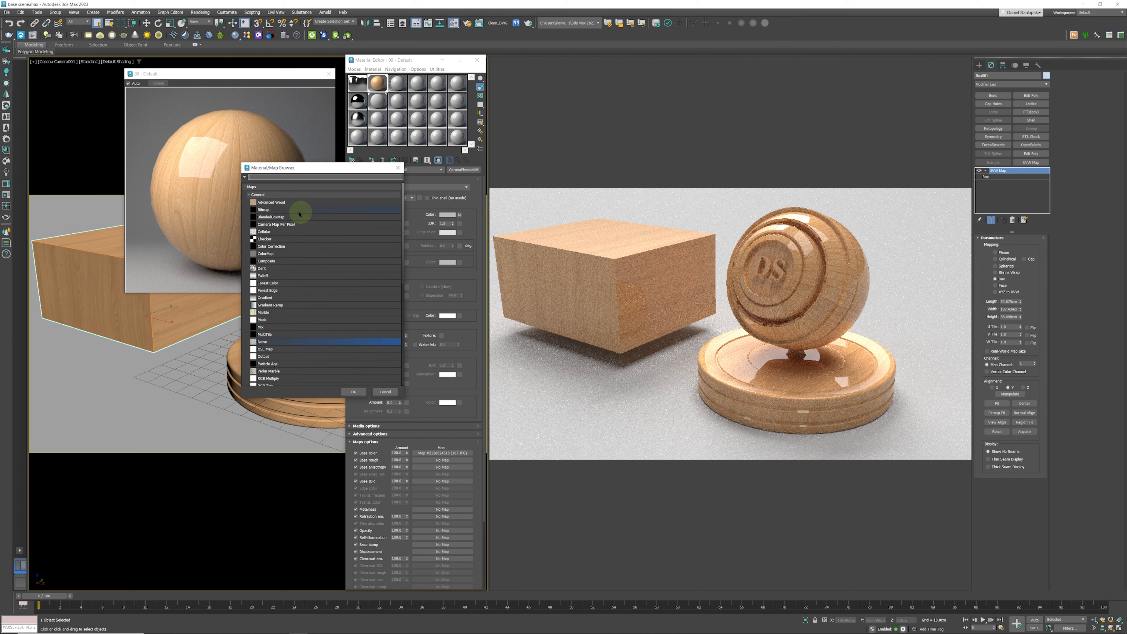
double_click(278, 210)
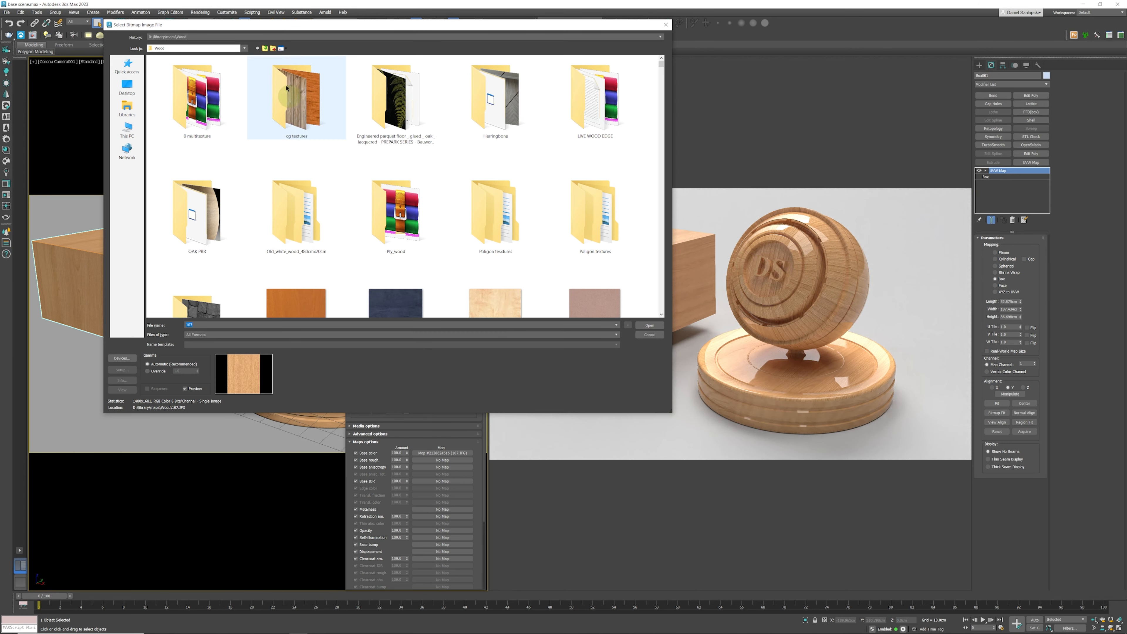
click(265, 49)
scroll(247, 211, up, 2)
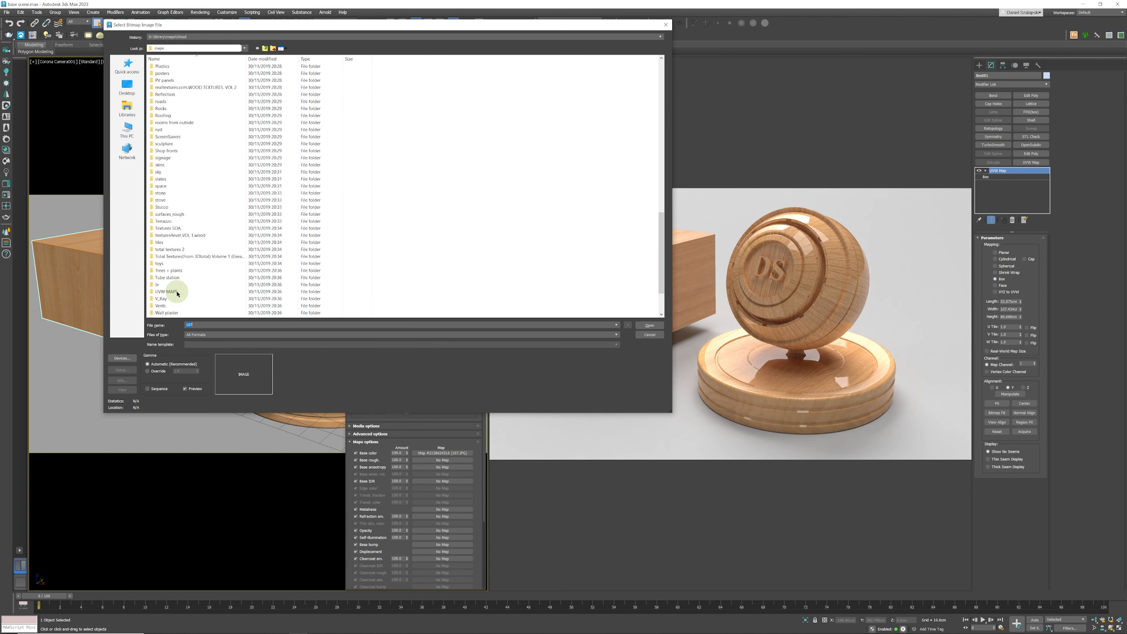
scroll(186, 222, up, 1)
scroll(190, 224, up, 7)
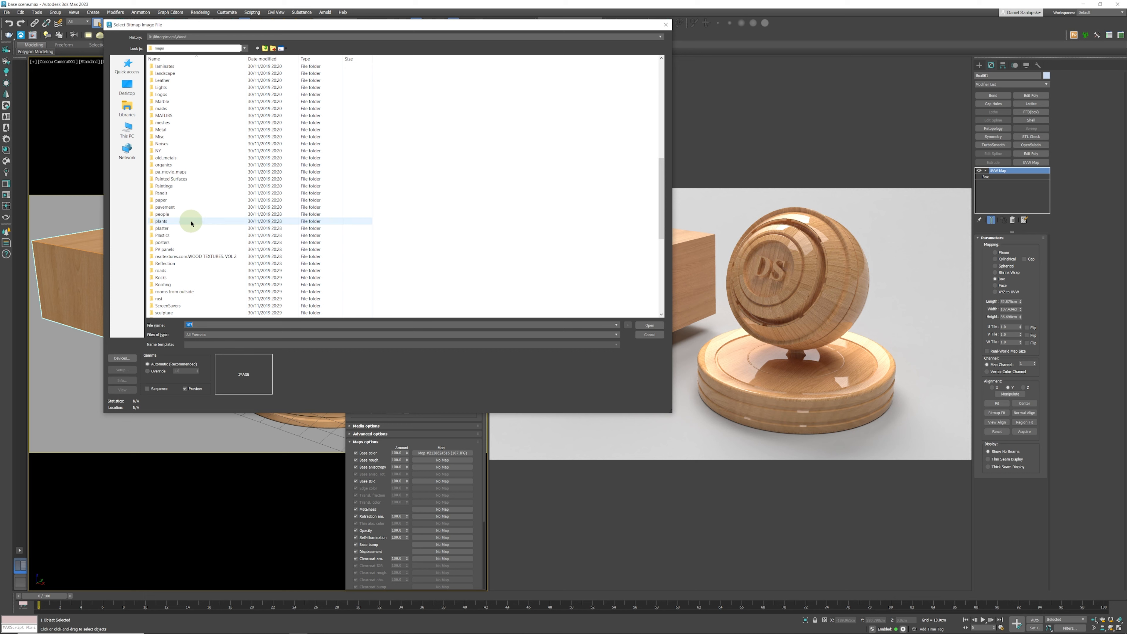
double_click(167, 144)
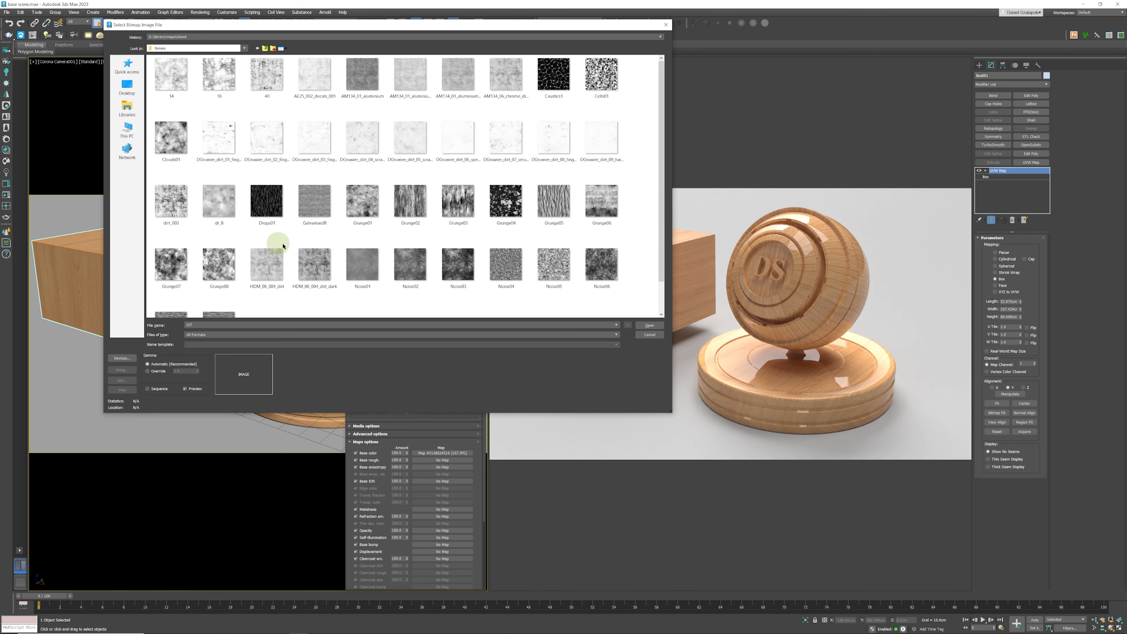
scroll(288, 251, down, 1)
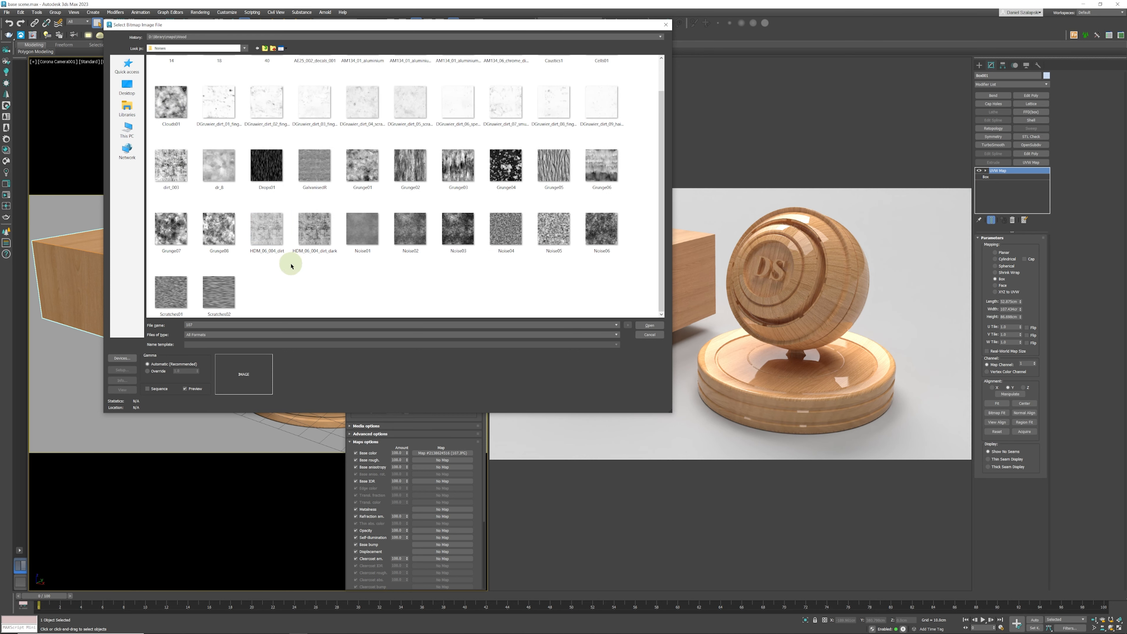
scroll(278, 279, up, 1)
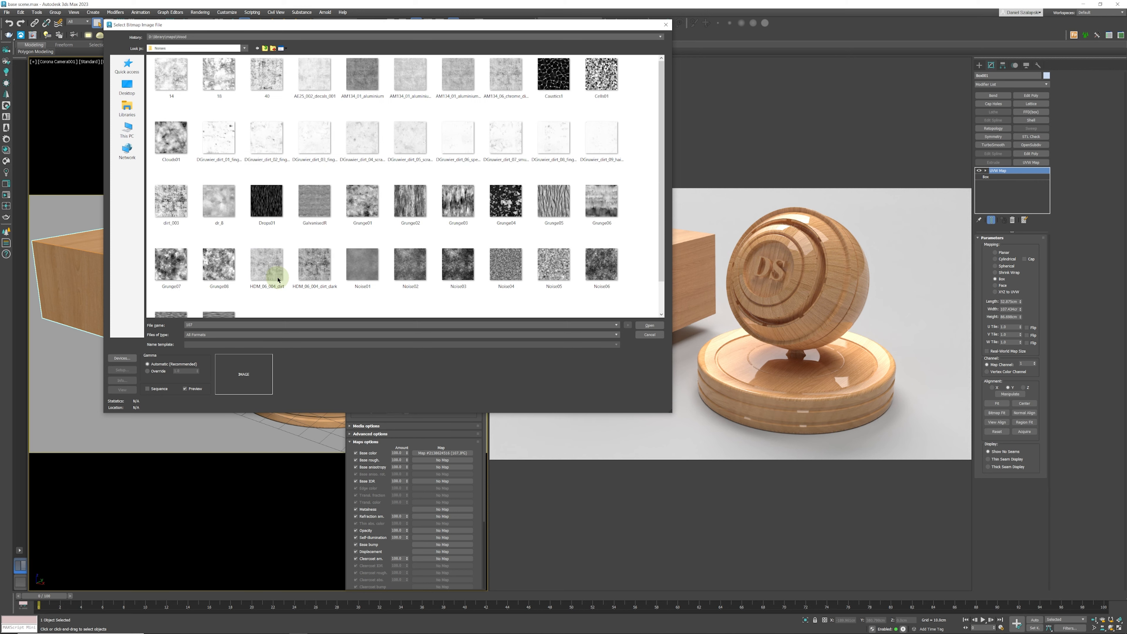
click(219, 74)
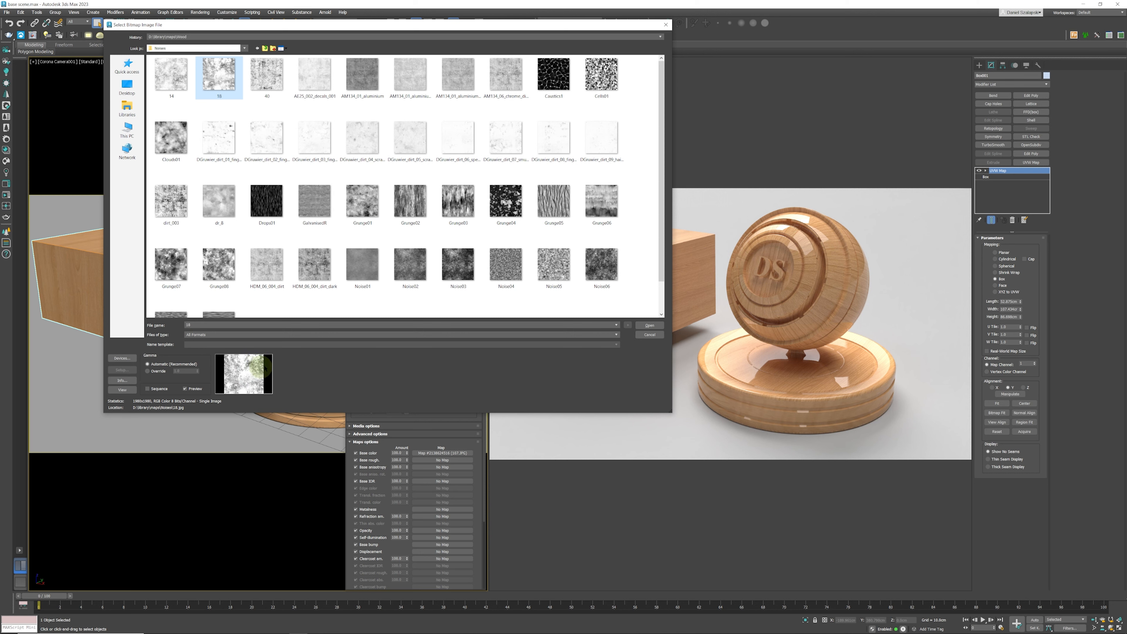
click(650, 325)
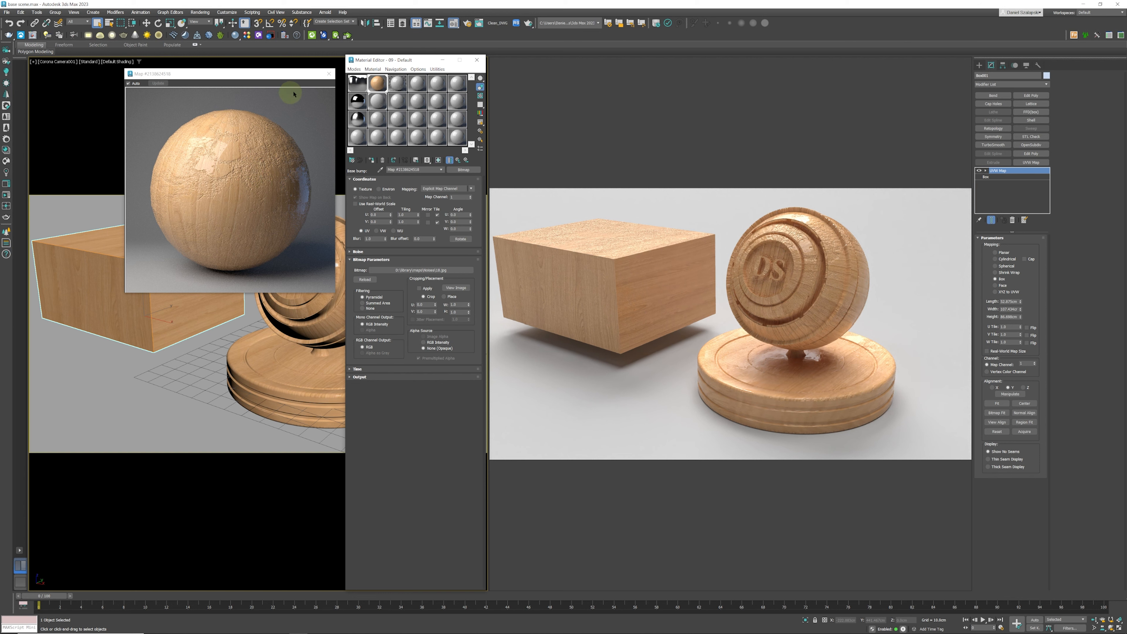
click(329, 74)
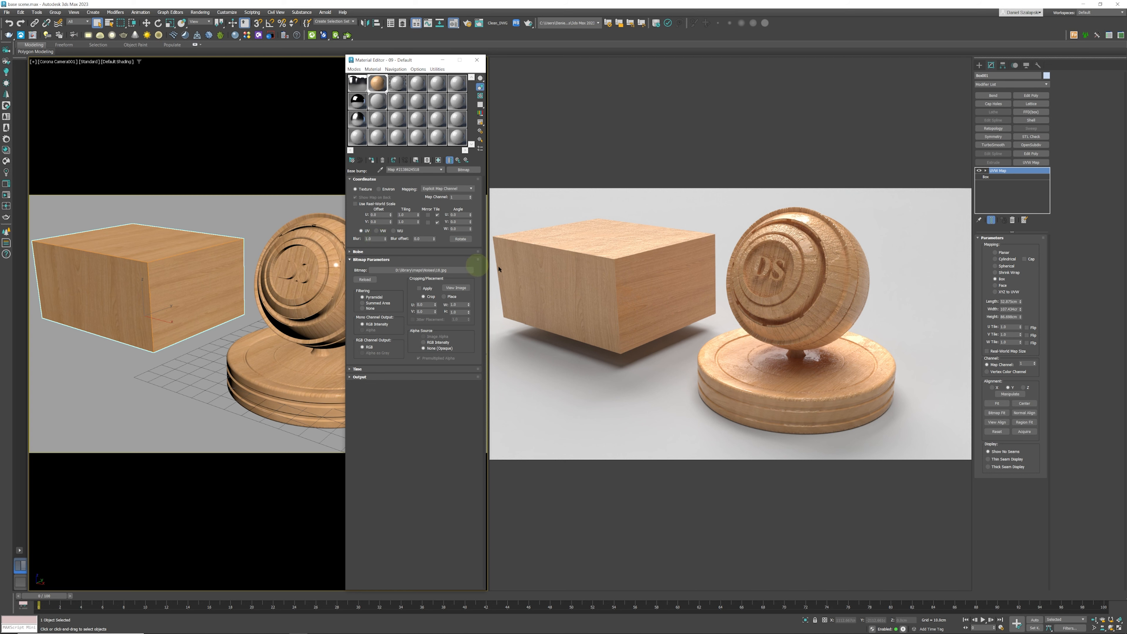
Try a longer UVW Map on the box and enlarge the box's length and width into a broad slab around the shader ball
click(177, 262)
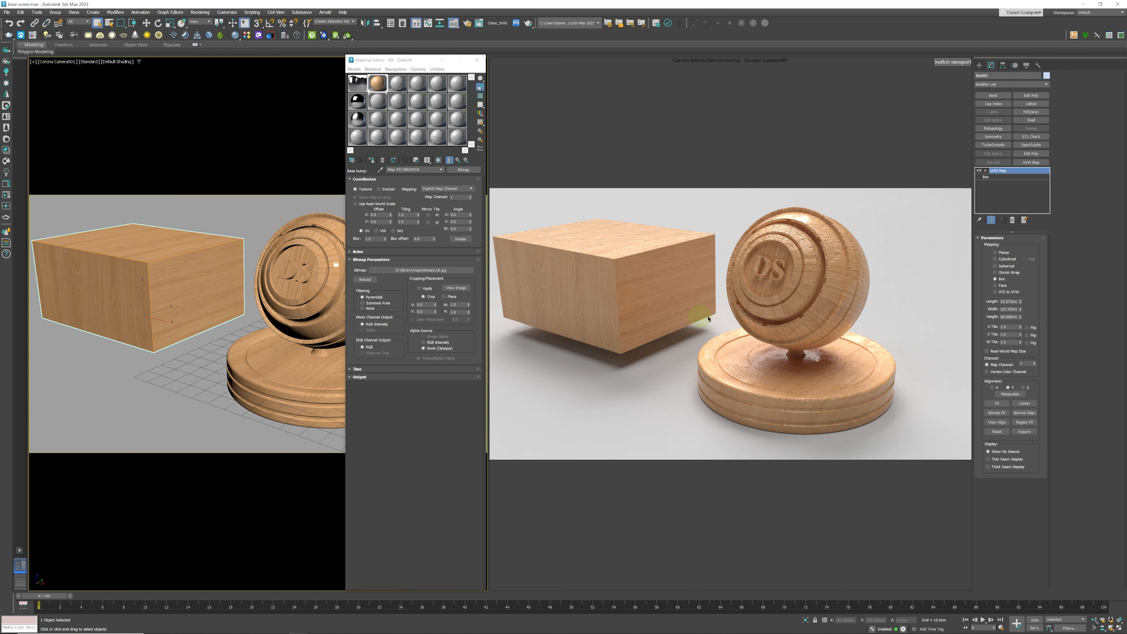
mouse_move(1021, 302)
mouse_down()
mouse_move(1021, 277)
mouse_move(1031, 298)
mouse_up()
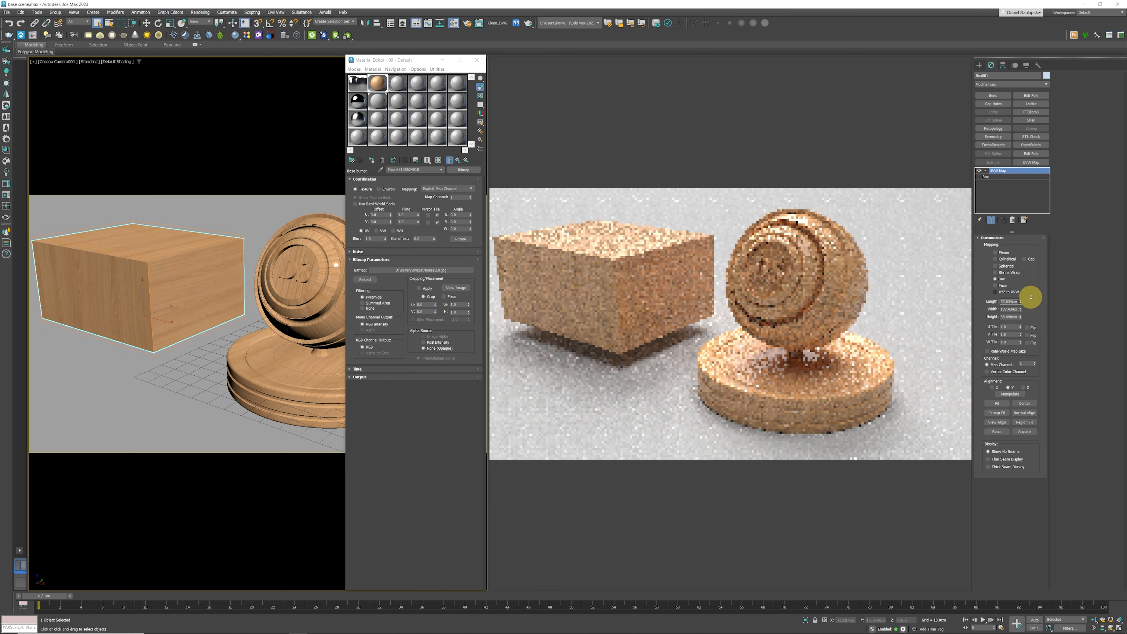
click(987, 176)
drag(1034, 247, 1039, 214)
drag(1035, 254, 1017, 170)
mouse_move(1034, 262)
mouse_down()
mouse_move(1035, 226)
mouse_move(1034, 257)
mouse_up()
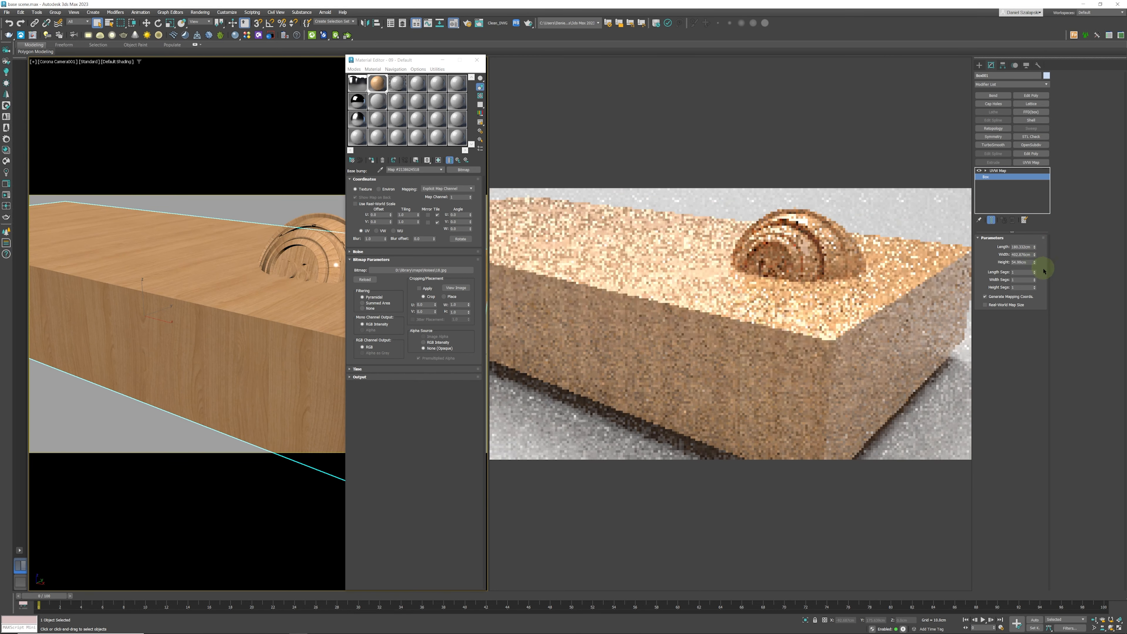
drag(1035, 247, 1040, 177)
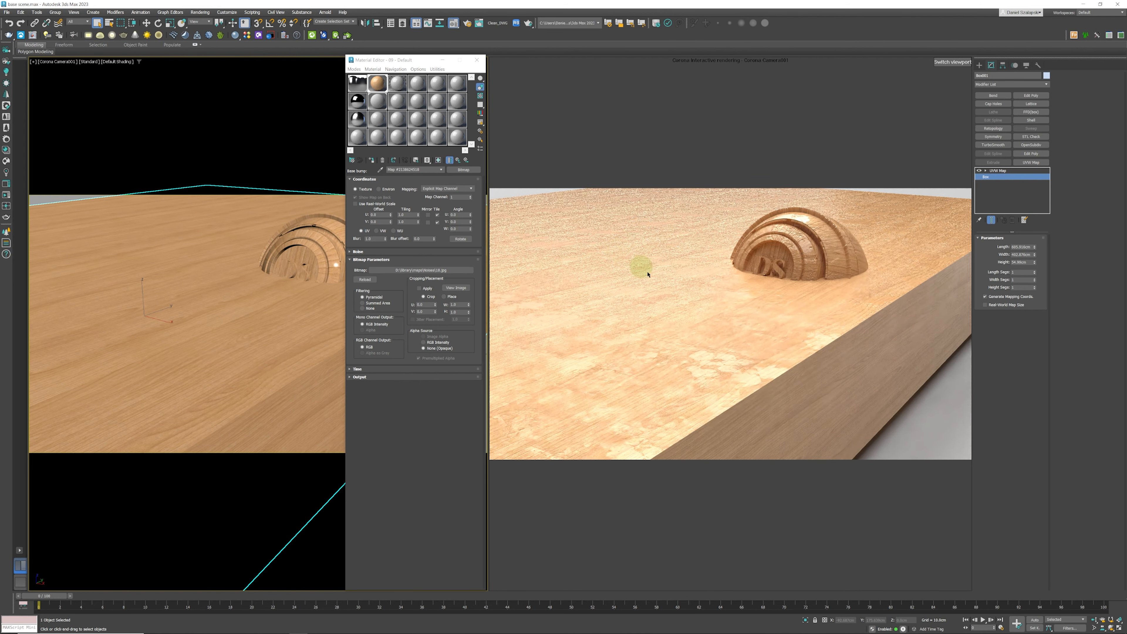
Orbit the camera to a lower angle to examine how reflections break up across the slab's bumped top surface
click(1111, 628)
click(708, 311)
drag(286, 302, 217, 244)
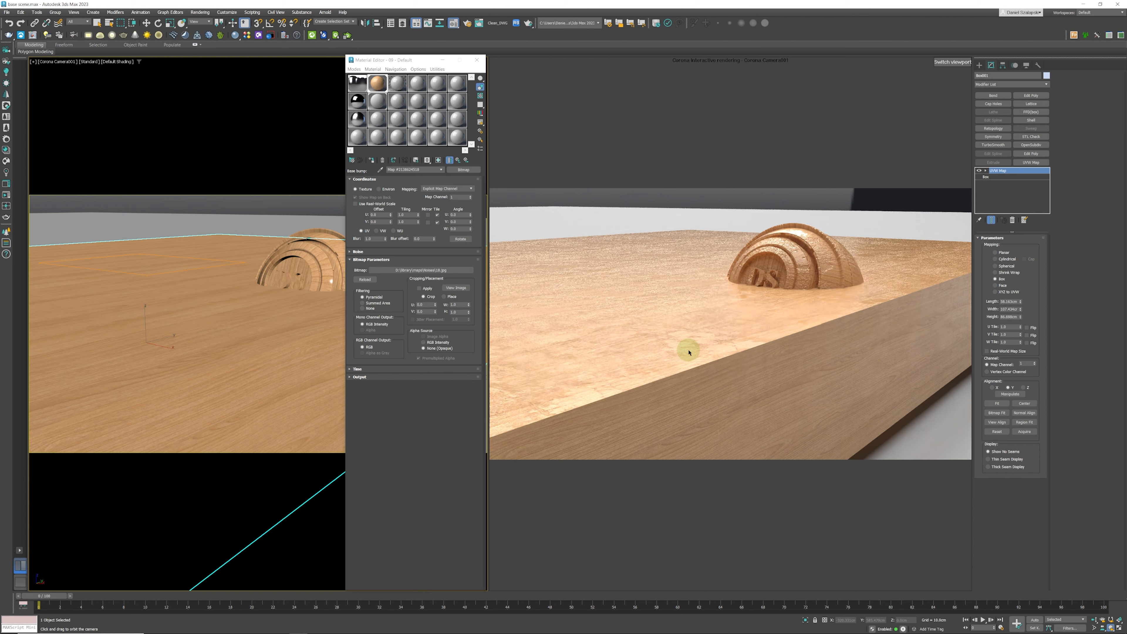
Return from the bump bitmap to the parent 09 - Default material and delete the slab-sized box from the scene
double_click(377, 238)
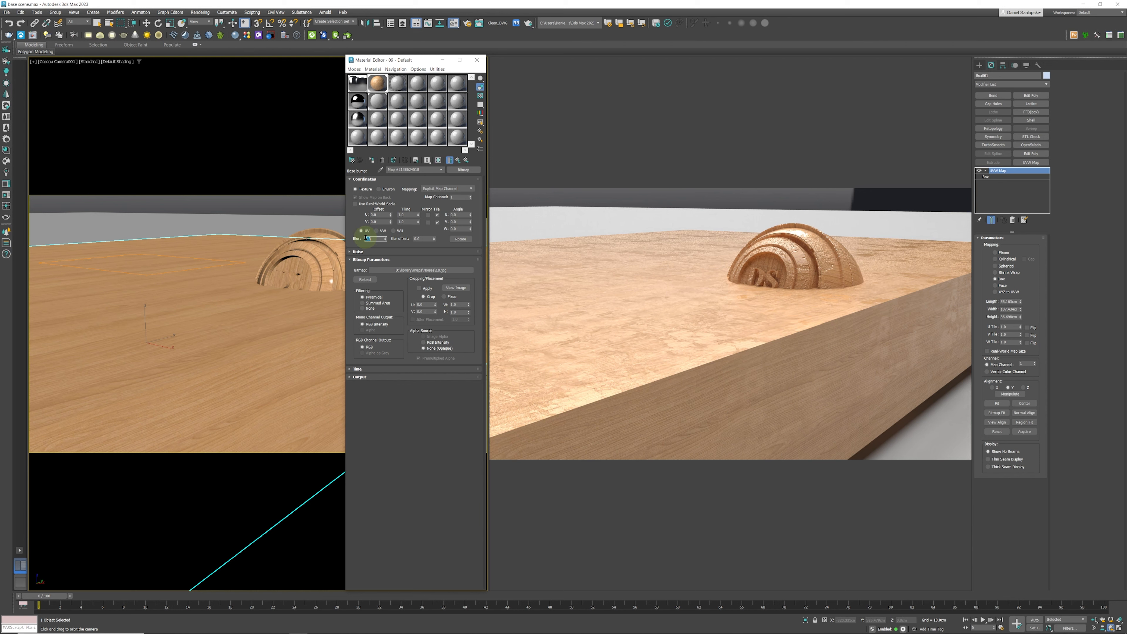
click(461, 161)
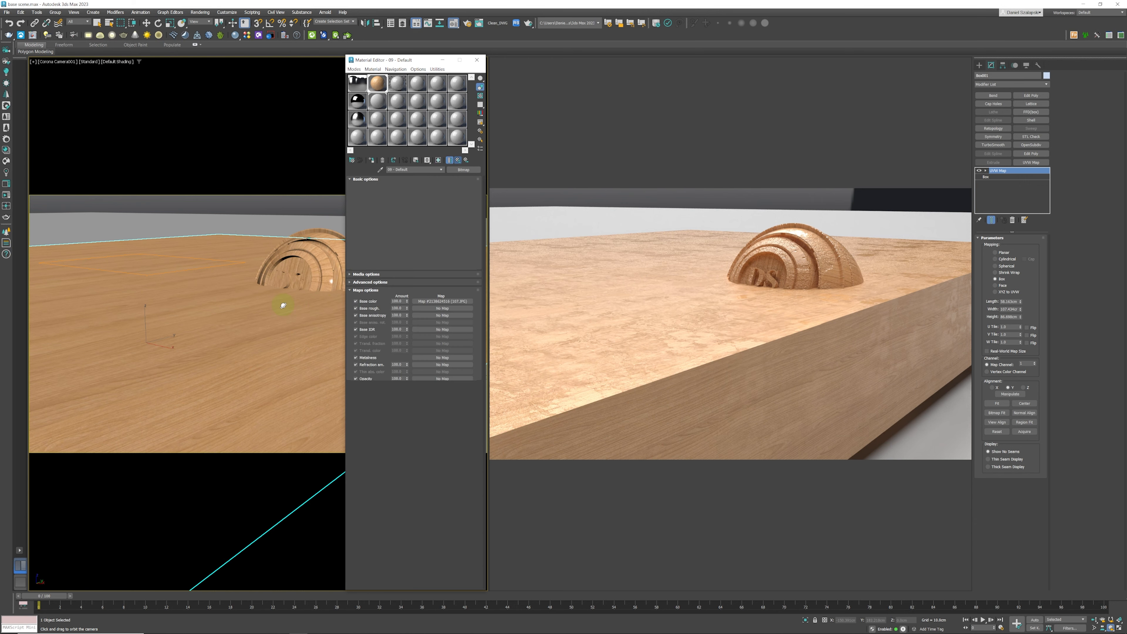
key(Delete)
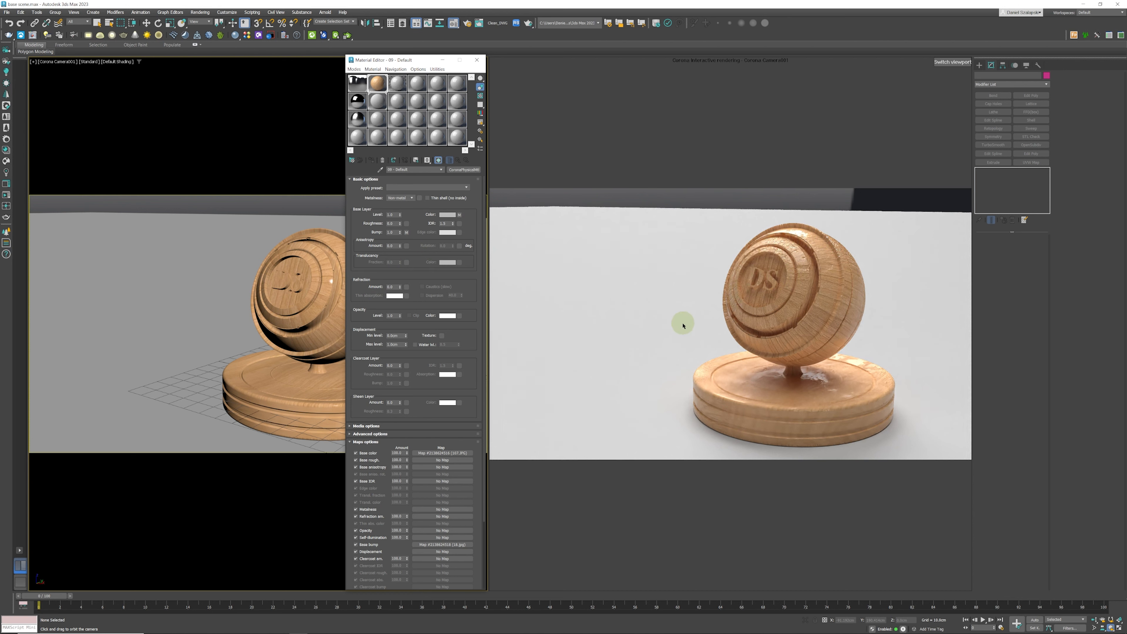
Set the wood material's clearcoat layer amount to 1
scroll(372, 266, down, 1)
scroll(371, 266, up, 1)
text(1)
key(Return)
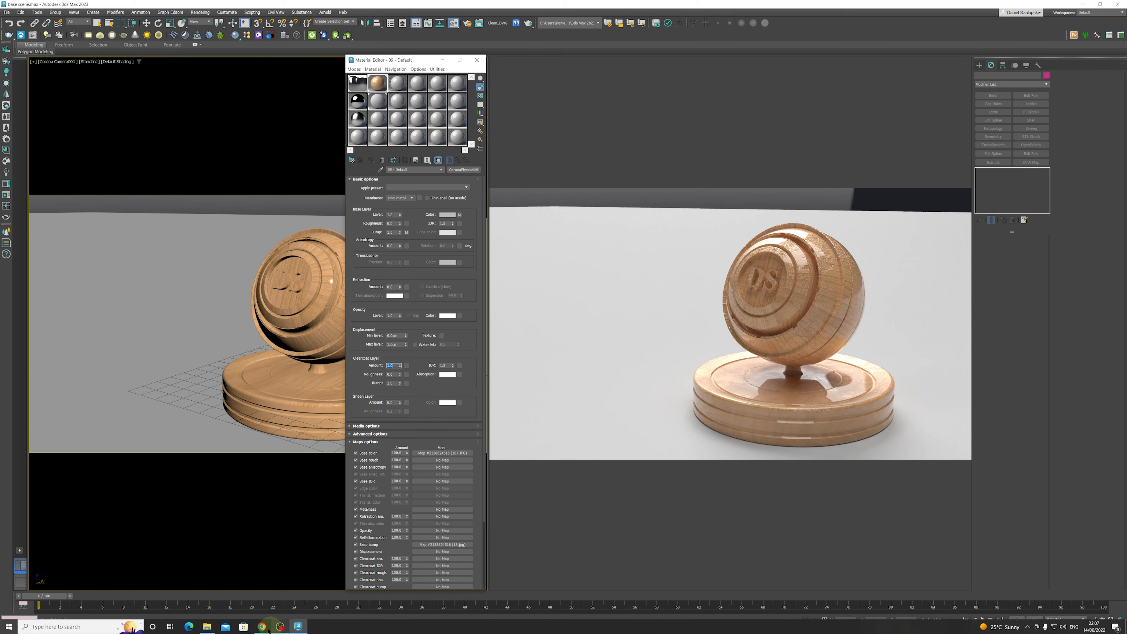
Switch to Chrome and examine the Corona blog's vase examples comparing base bump without clearcoat and with smooth clearcoat, then return to 3ds Max
click(262, 627)
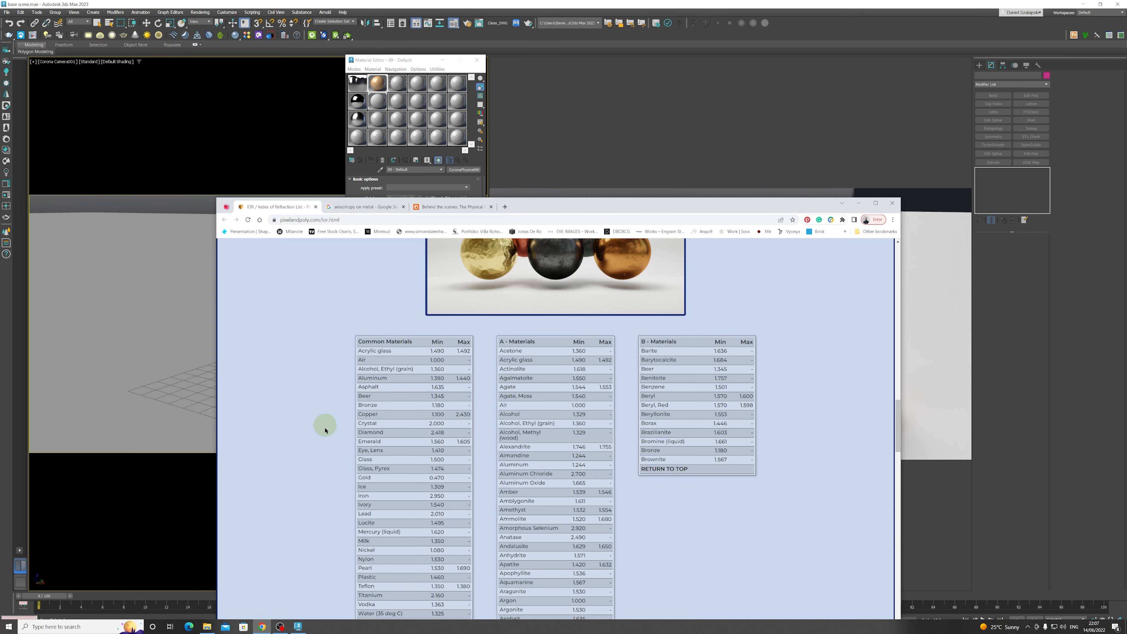
click(433, 206)
scroll(399, 431, up, 15)
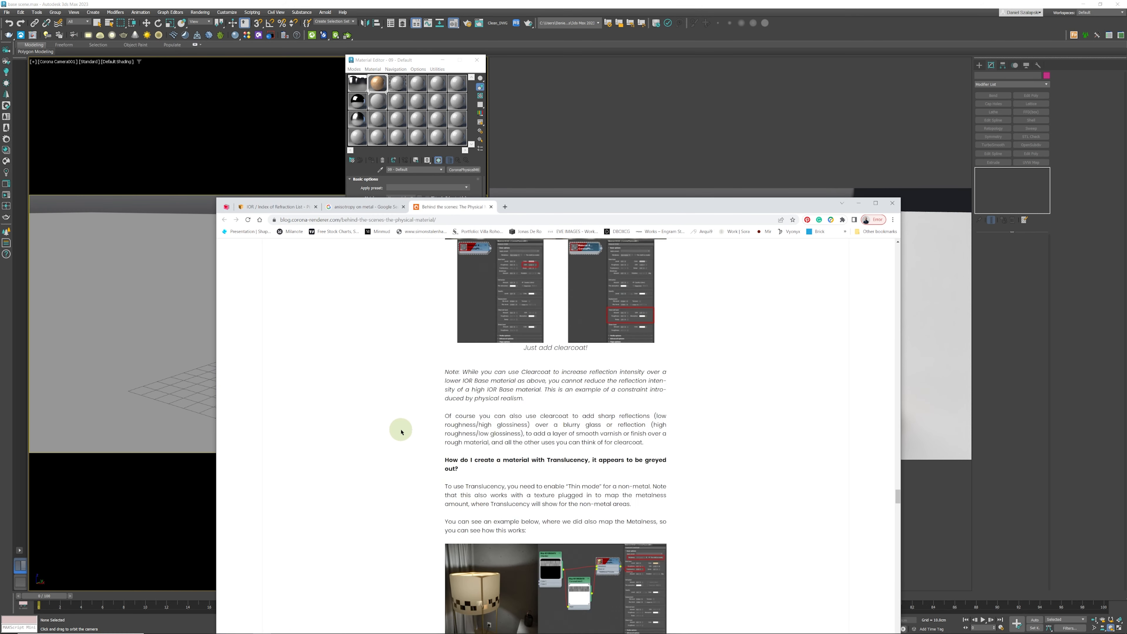
drag(898, 475, 892, 355)
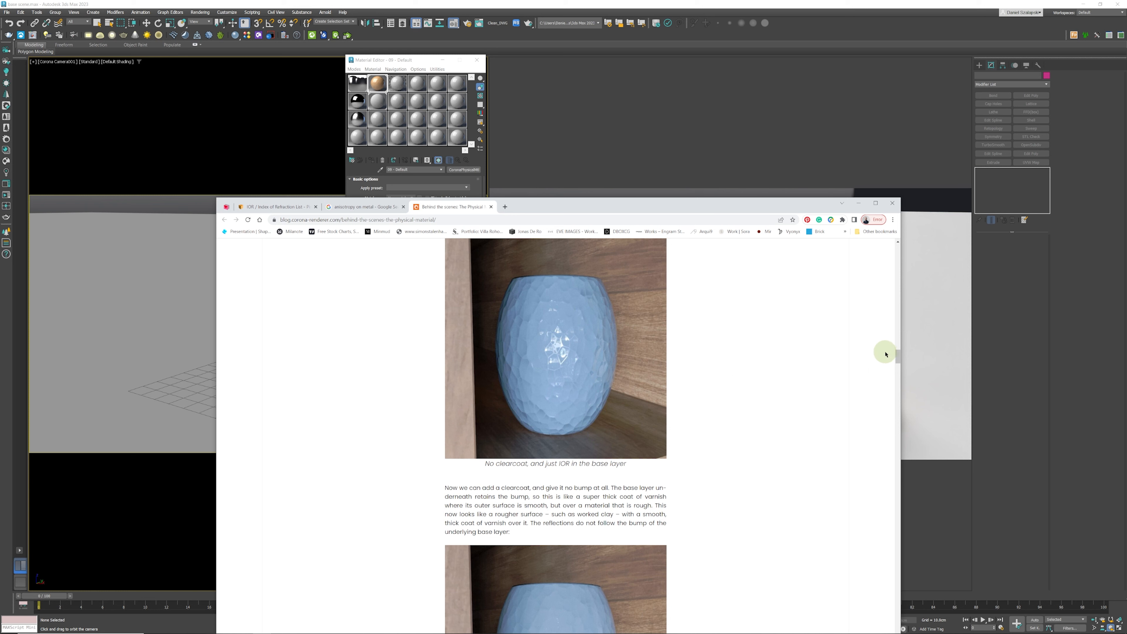
drag(897, 358, 898, 360)
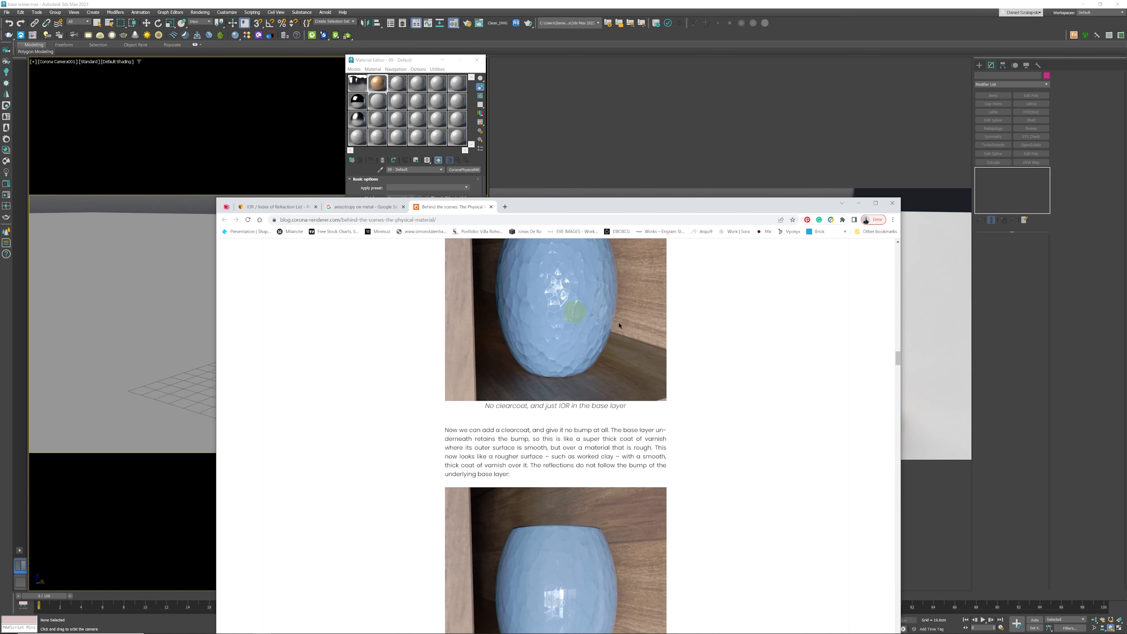
drag(898, 357, 899, 360)
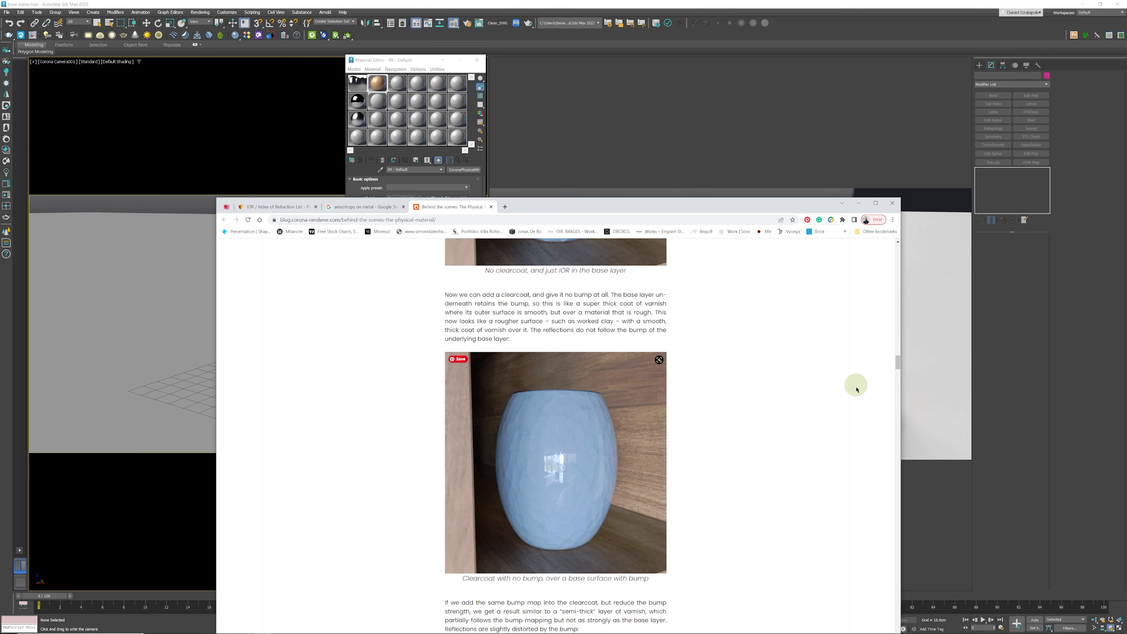
drag(898, 367, 900, 359)
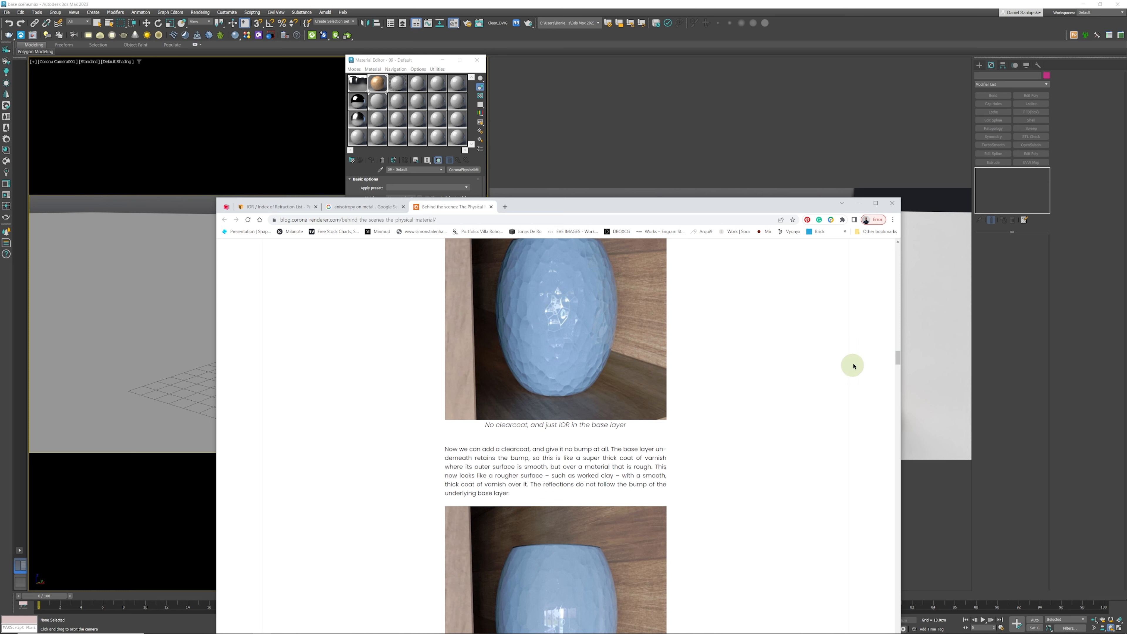
drag(898, 359, 898, 363)
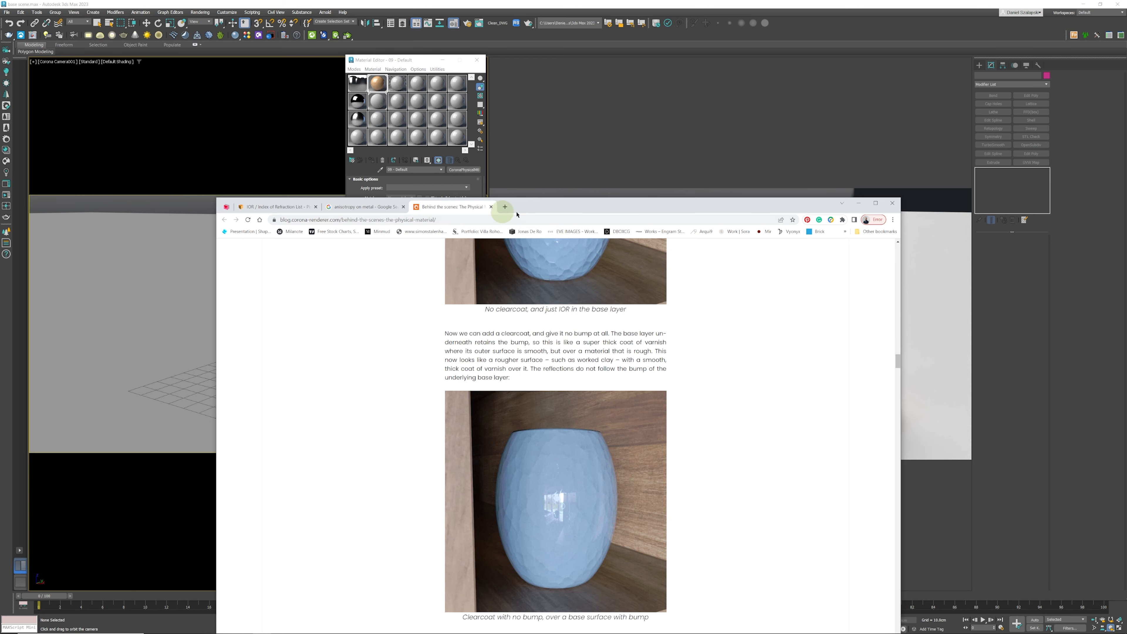
click(859, 204)
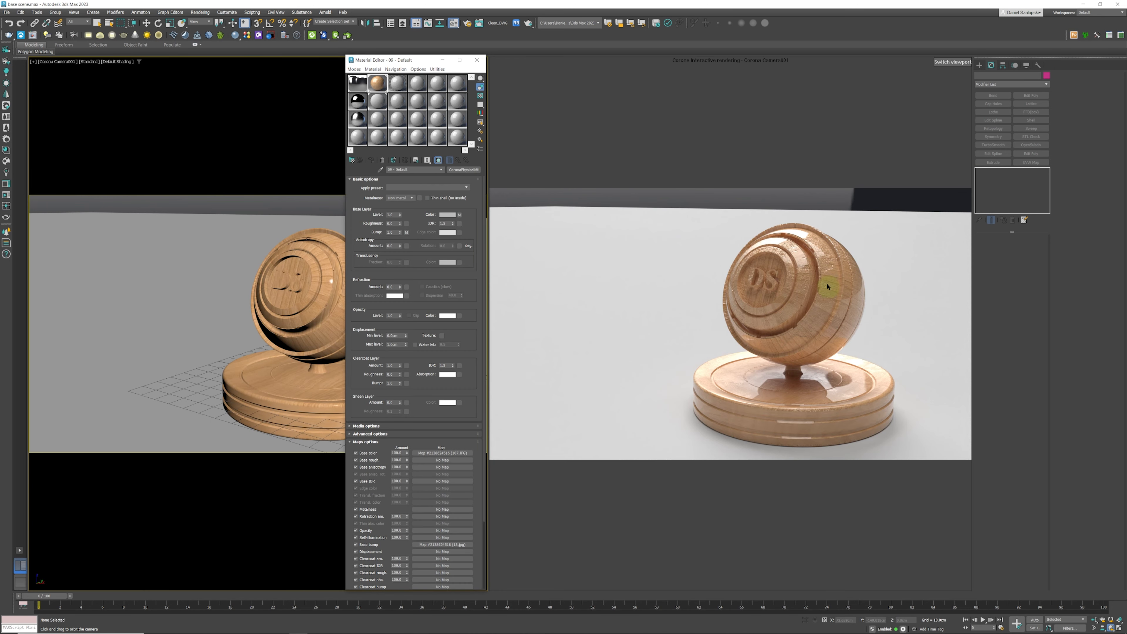
Set the wood material's clearcoat layer amount back to 0
scroll(428, 262, down, 1)
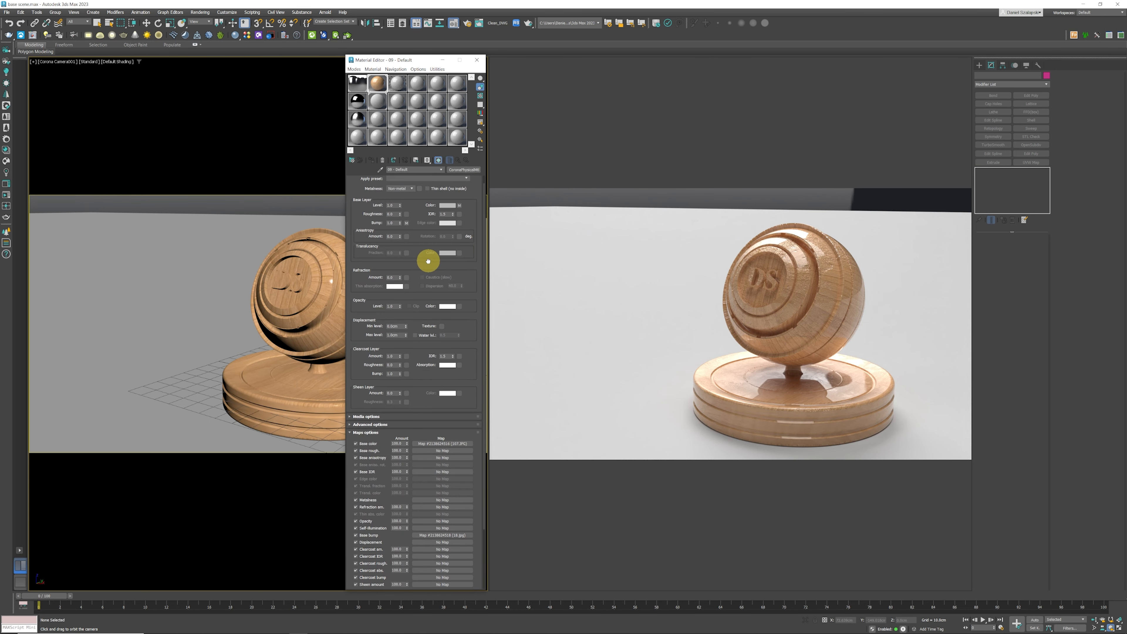
double_click(393, 356)
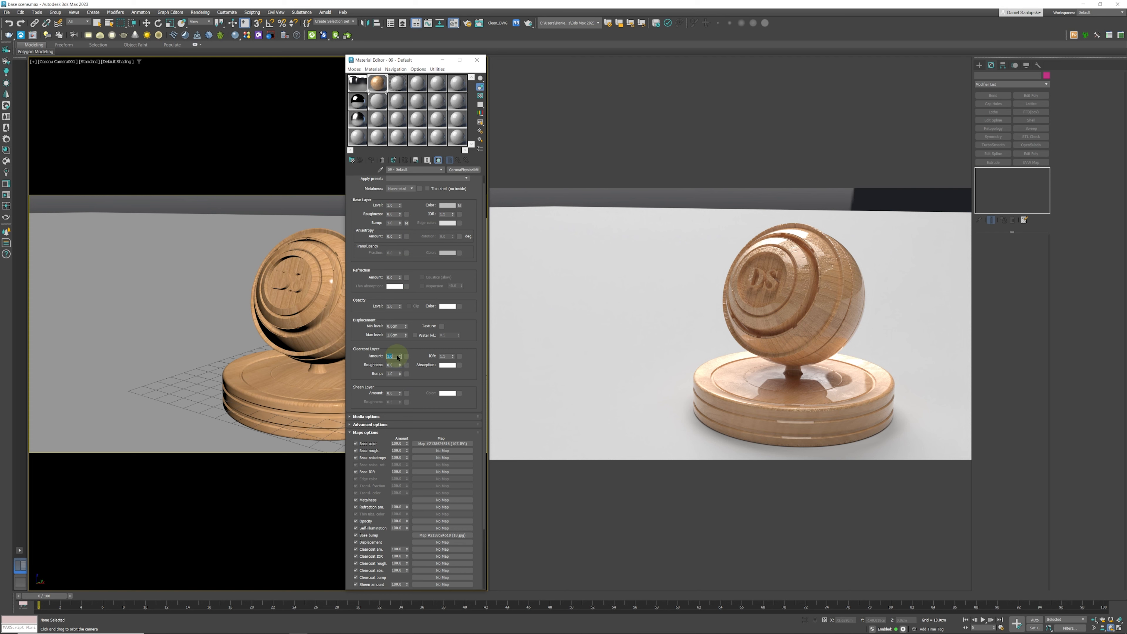
key(Return)
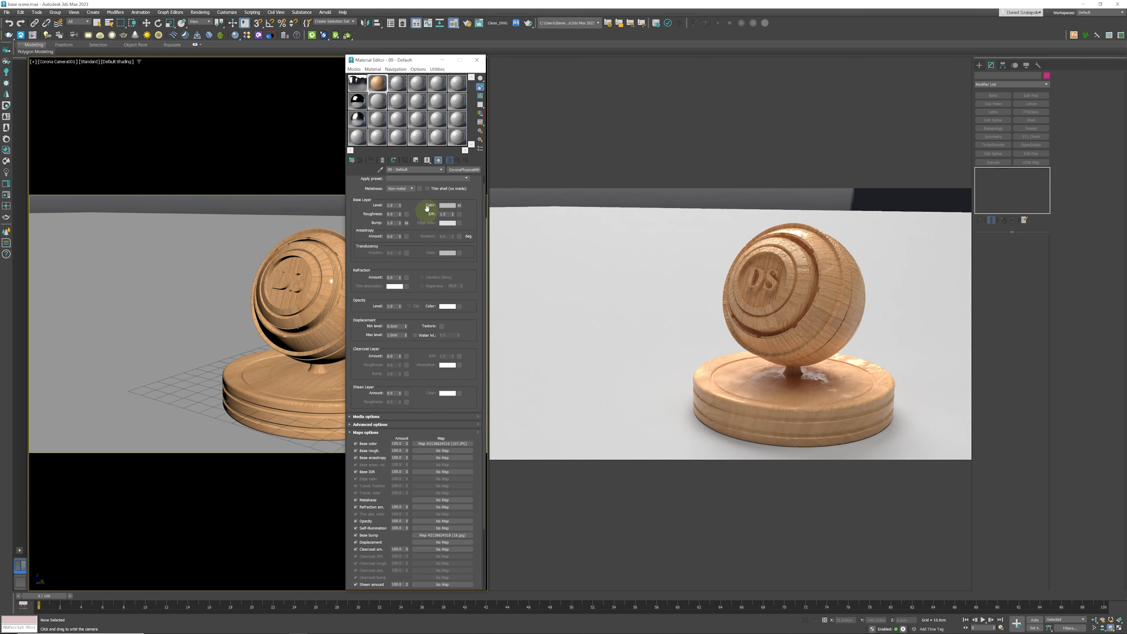
Assign the unused grey 20 - Default material to the shader ball and set its refraction amount to 1
mouse_move(433, 190)
click(97, 23)
click(314, 307)
click(379, 104)
click(375, 160)
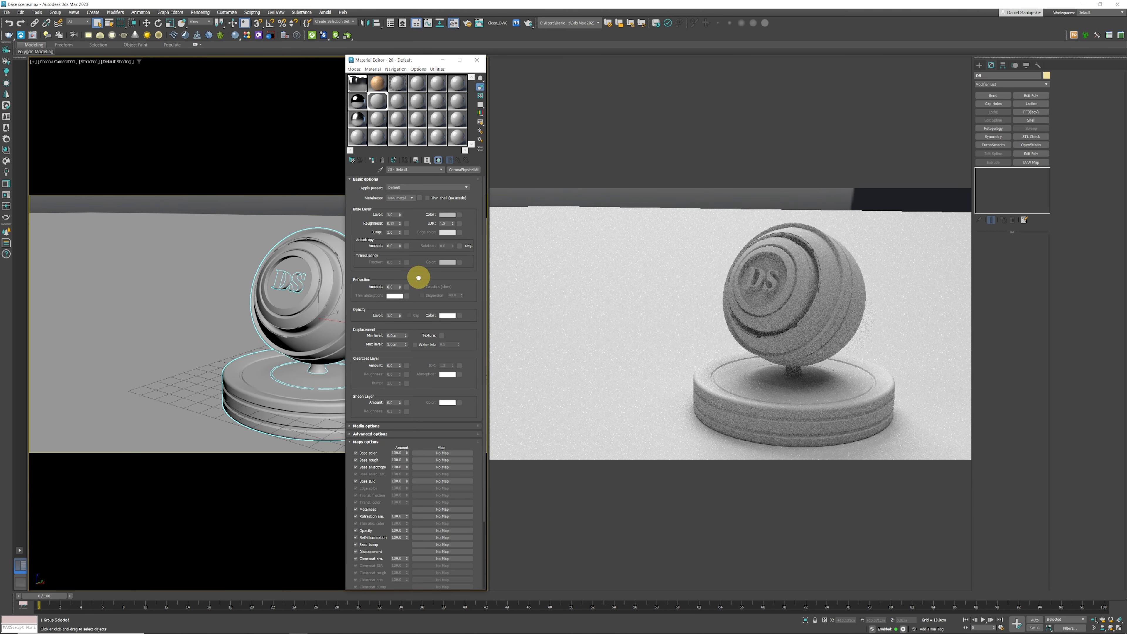
double_click(394, 287)
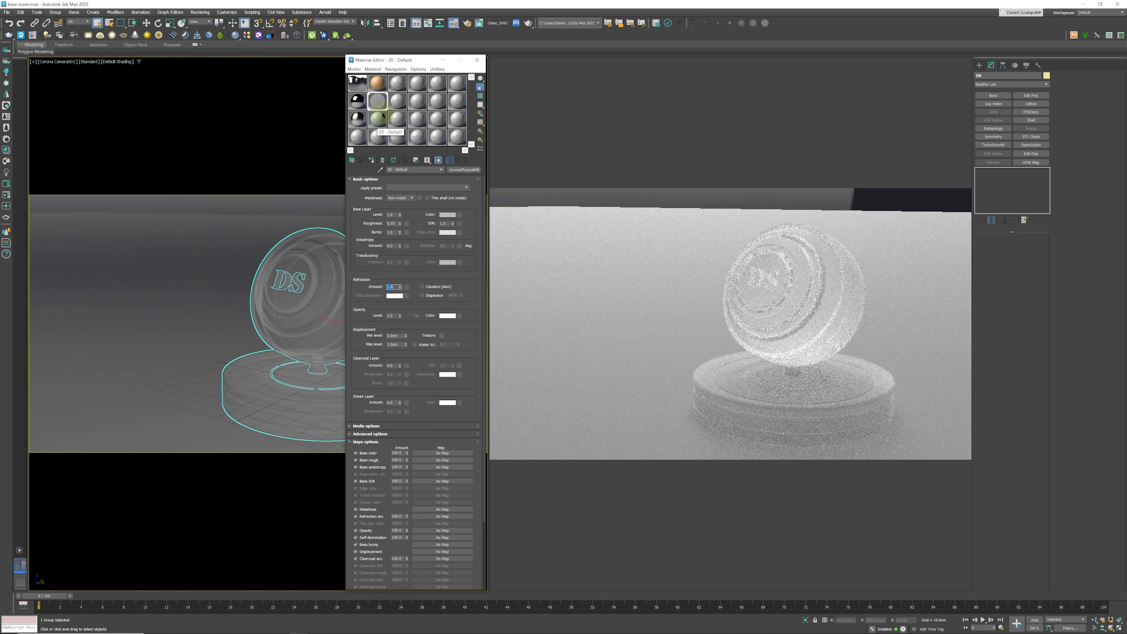
Copy the refractive material into the sample slot directly below it, select the floor plane and open an enlarged preview of the copy
drag(381, 101, 379, 120)
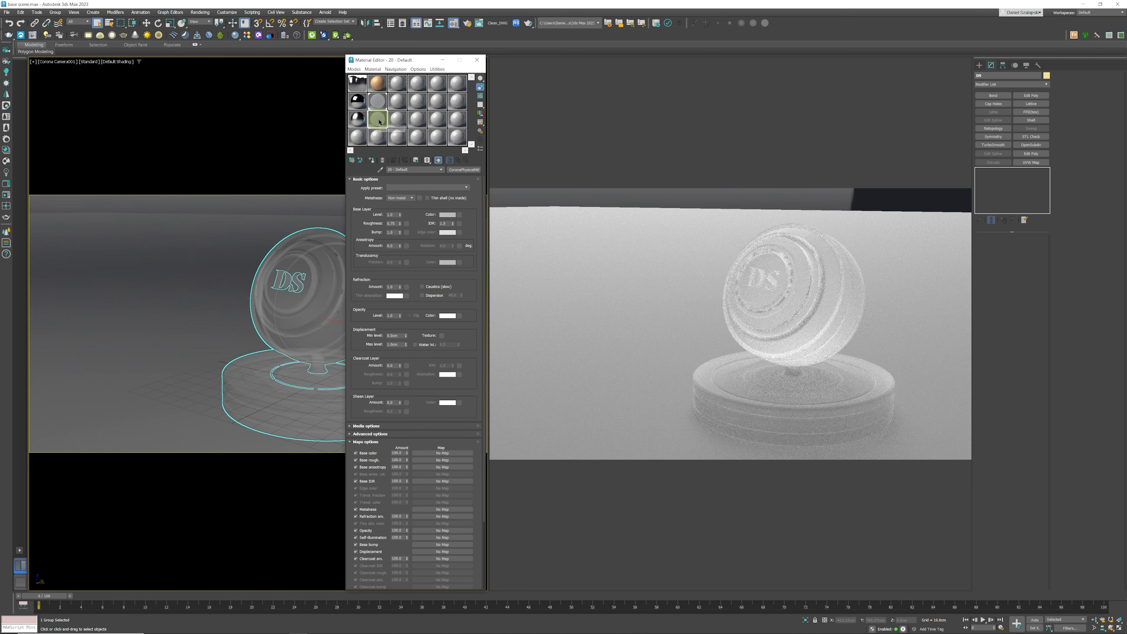
click(220, 253)
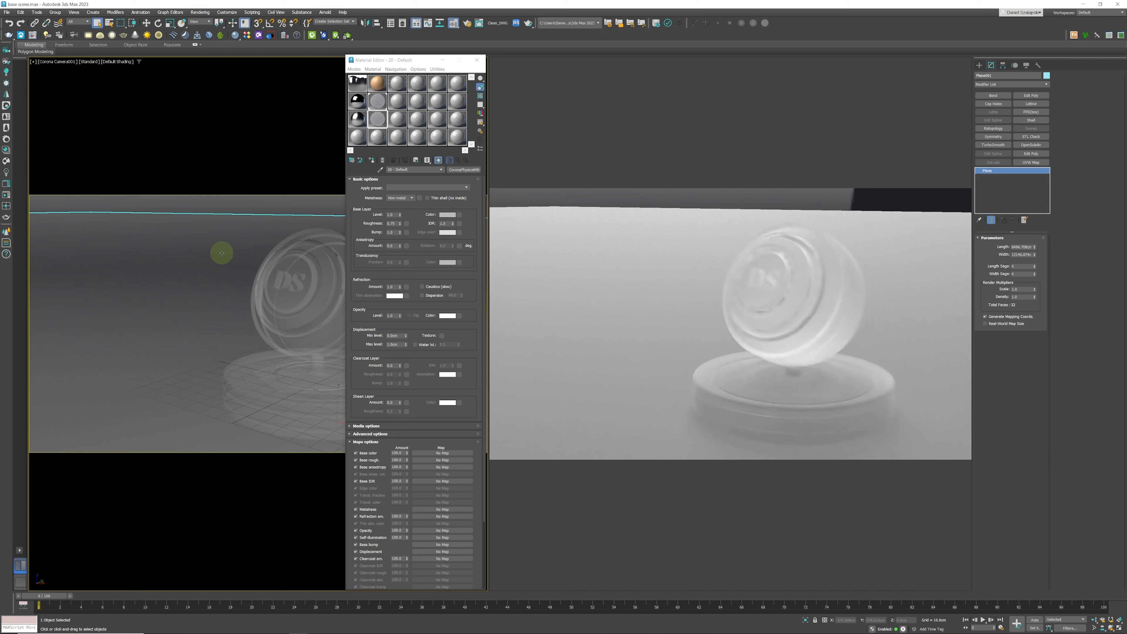
double_click(379, 126)
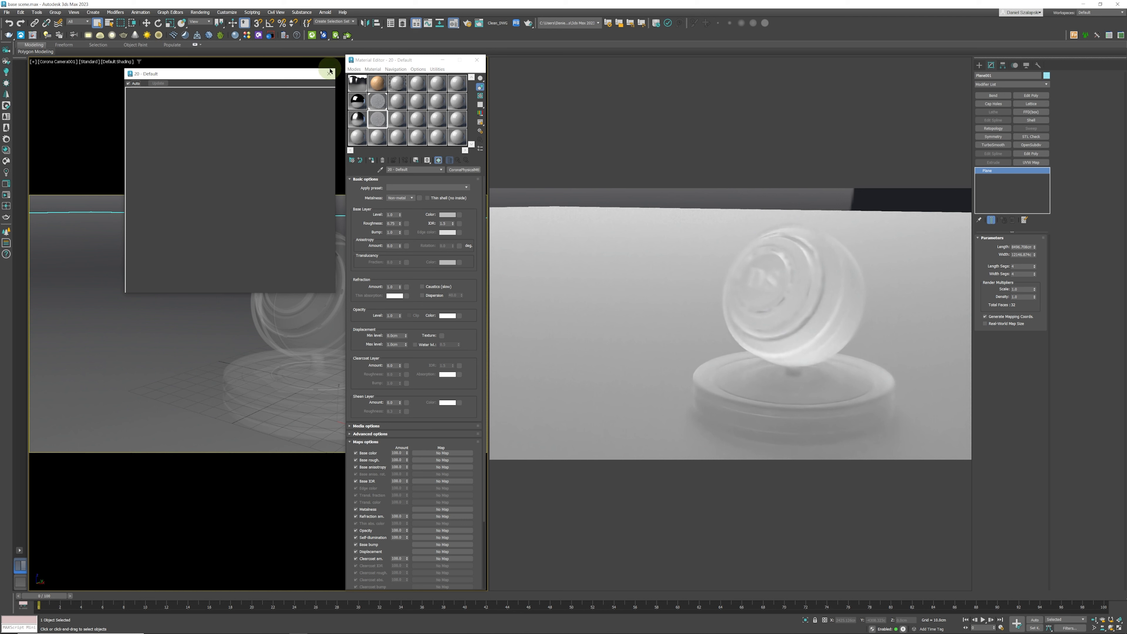
Close the enlarged preview and replace the copied material with a fresh CoronaPhysicalMtl at default settings
click(617, 350)
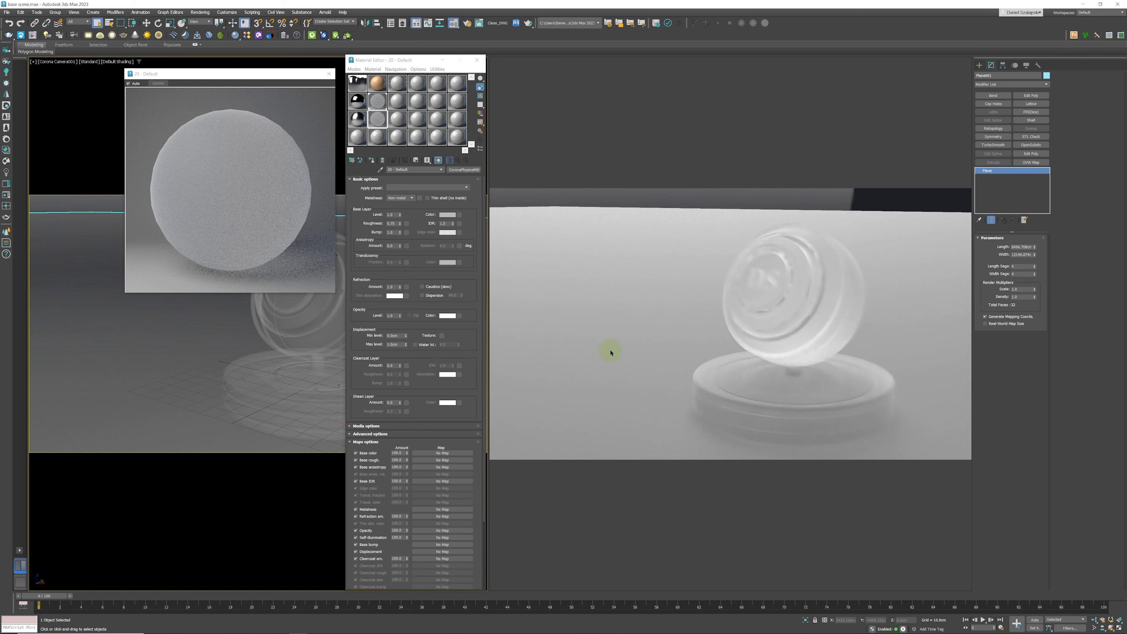
click(331, 74)
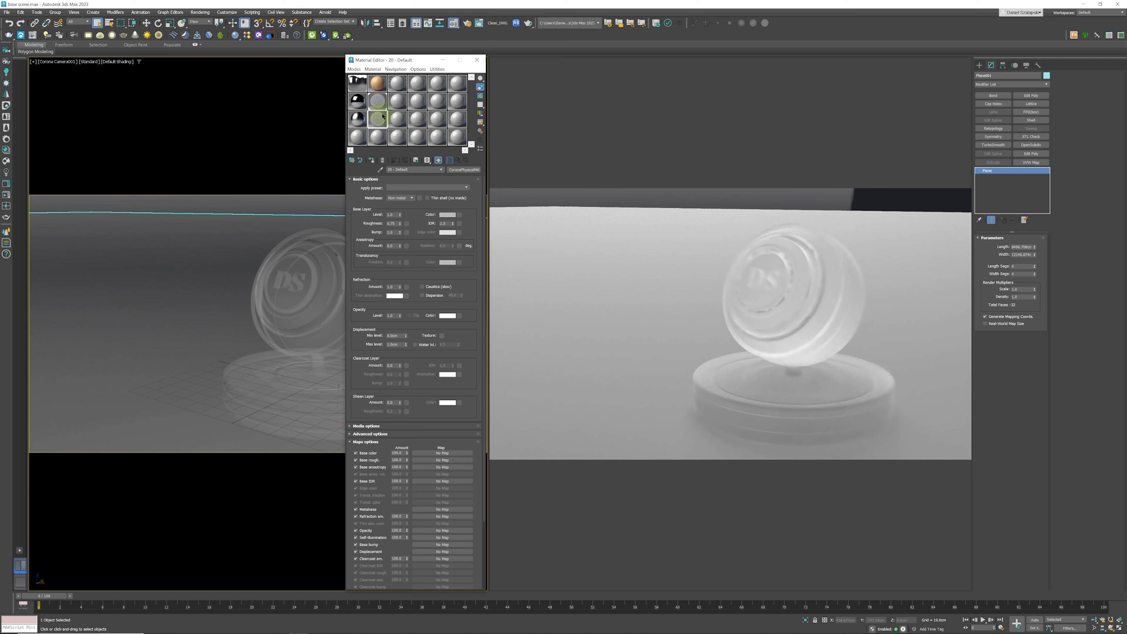
click(464, 169)
click(352, 391)
click(367, 179)
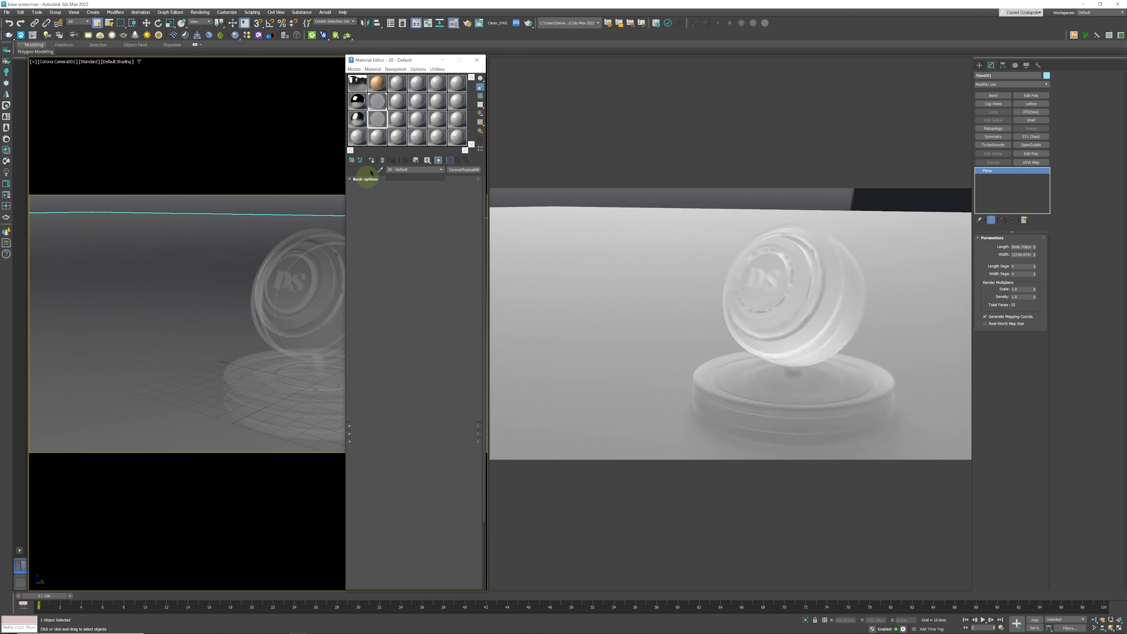
Assign the fresh material to the selected floor plane, renaming it 20 - Defaulta to resolve the duplicate name
click(372, 161)
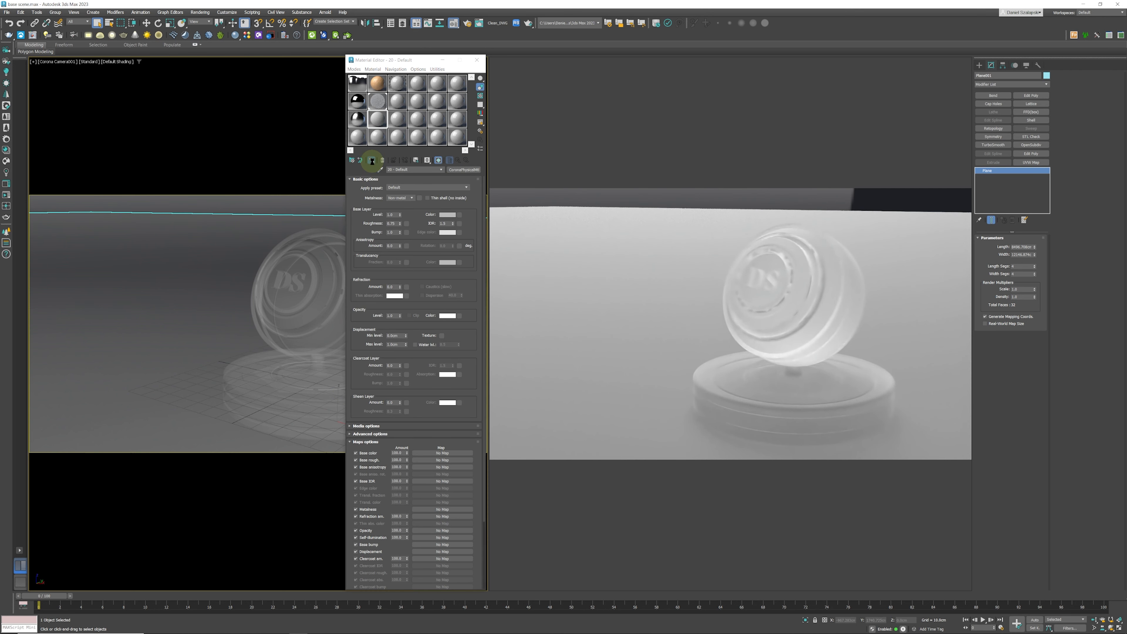
click(516, 316)
click(546, 331)
text(a)
click(571, 347)
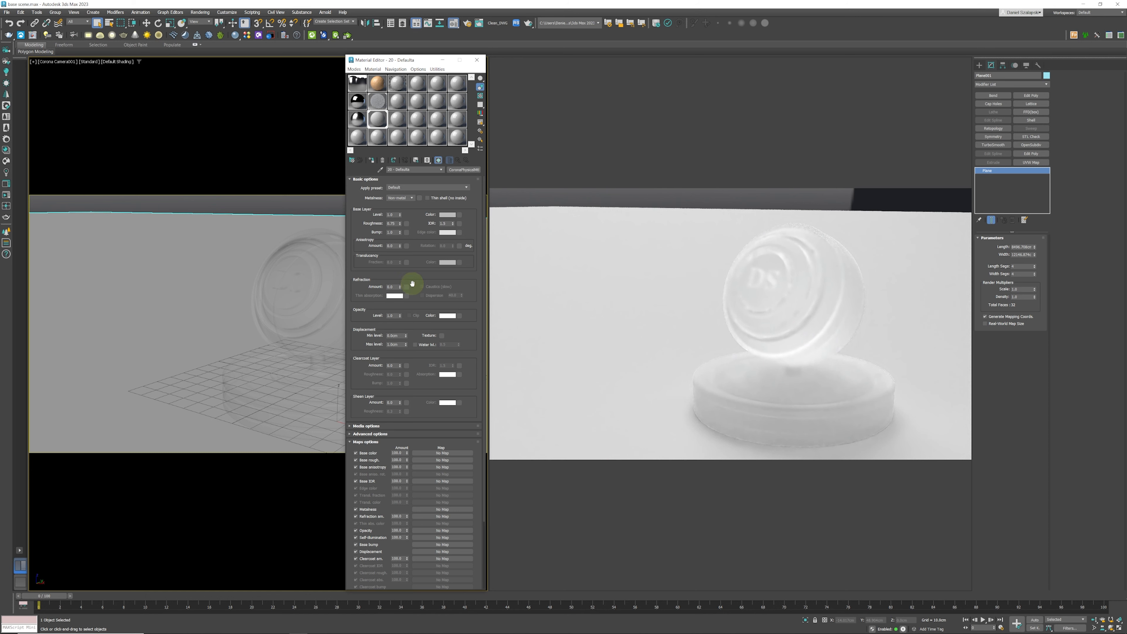
Set the floor material's refraction amount to 0.14
double_click(391, 287)
drag(401, 285, 400, 281)
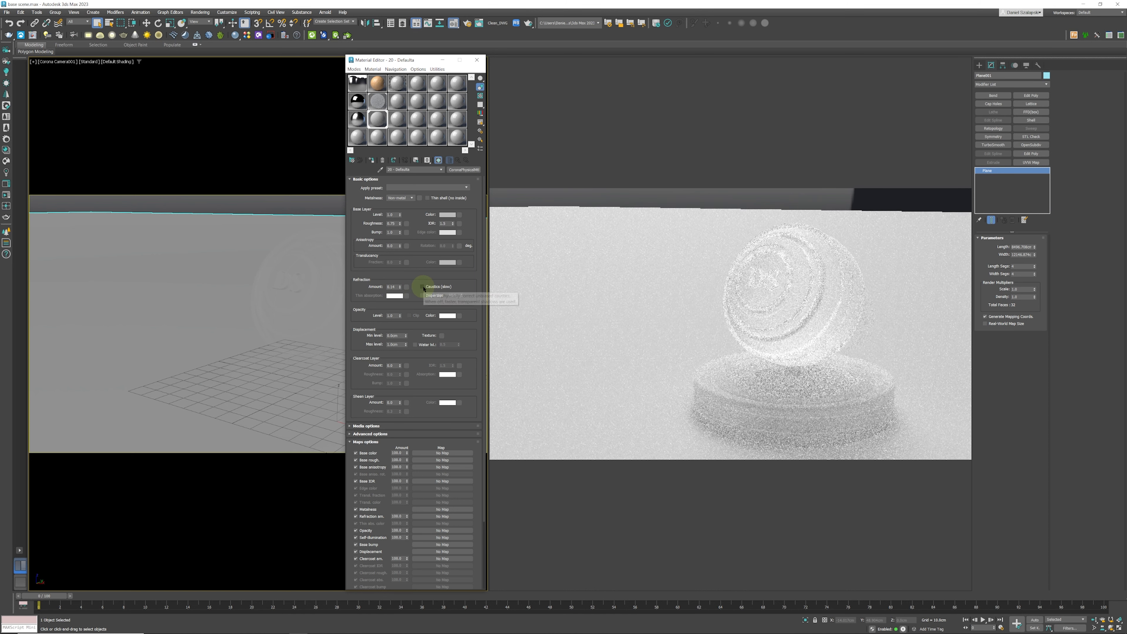
mouse_move(415, 278)
mouse_down()
mouse_move(419, 259)
mouse_move(419, 282)
mouse_up()
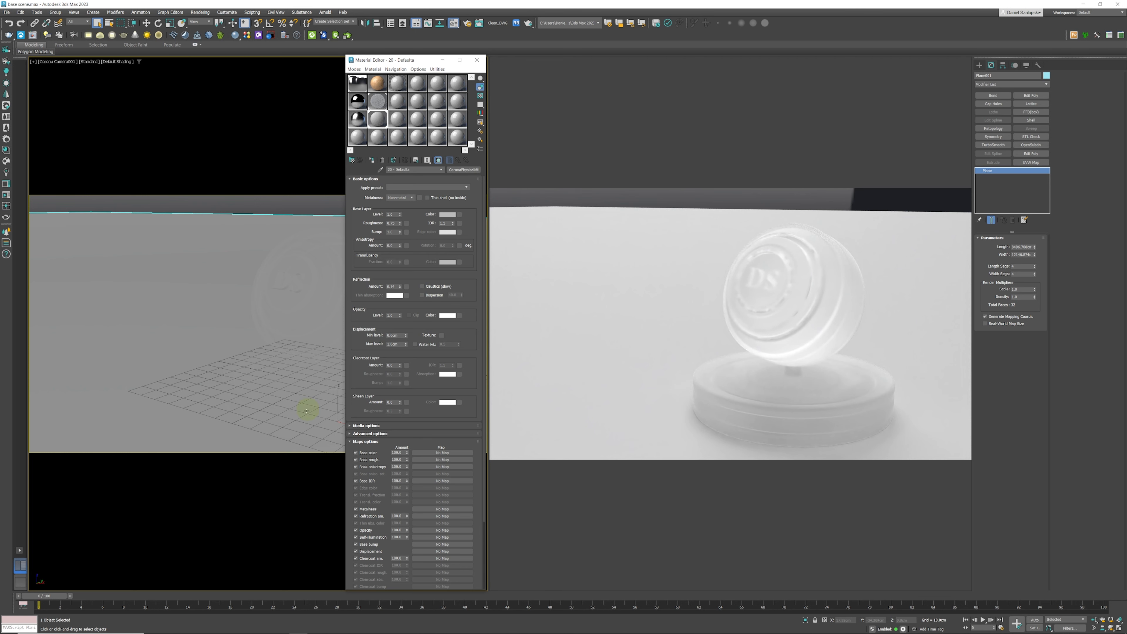
drag(422, 307, 423, 308)
Switch to Chrome and search Google for "diamond light dispersion" in a new tab
mouse_move(278, 628)
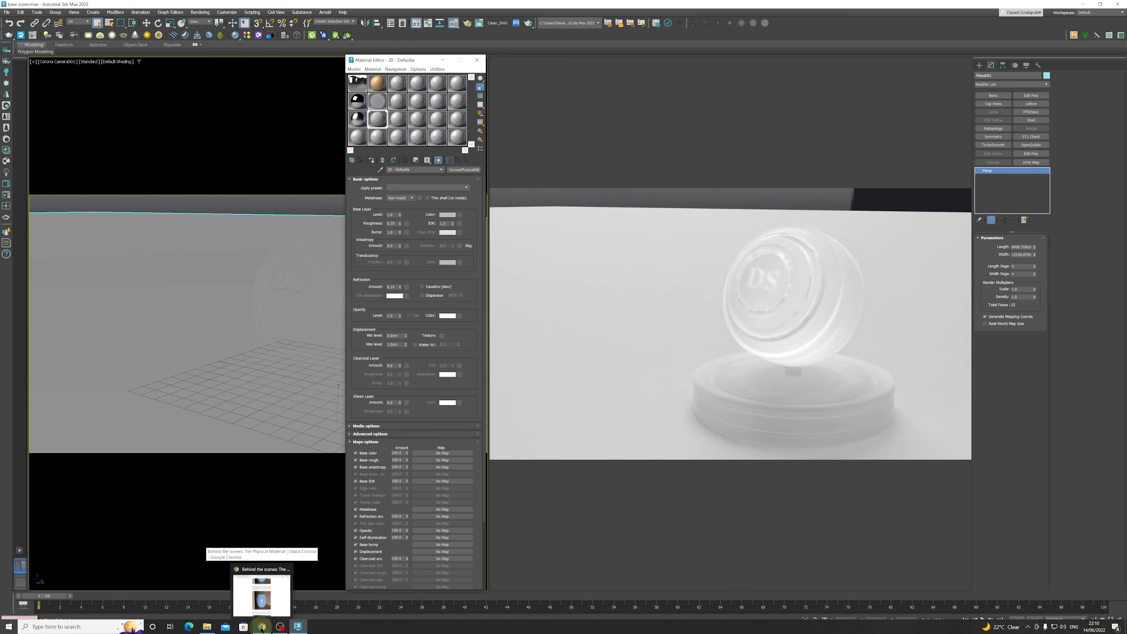
click(261, 628)
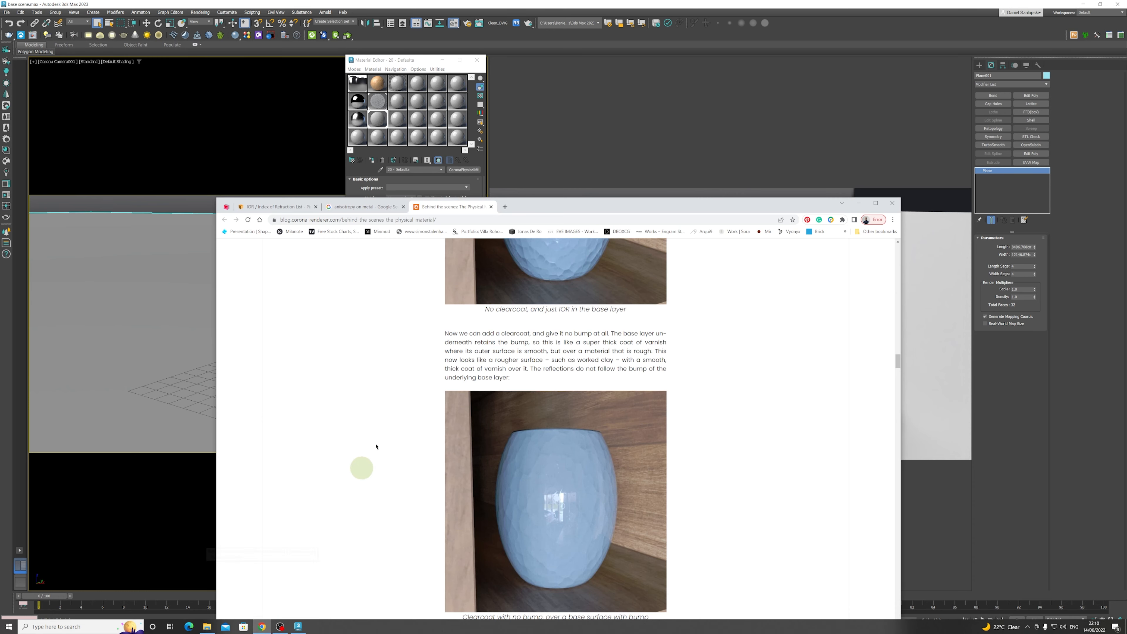
click(505, 207)
click(524, 353)
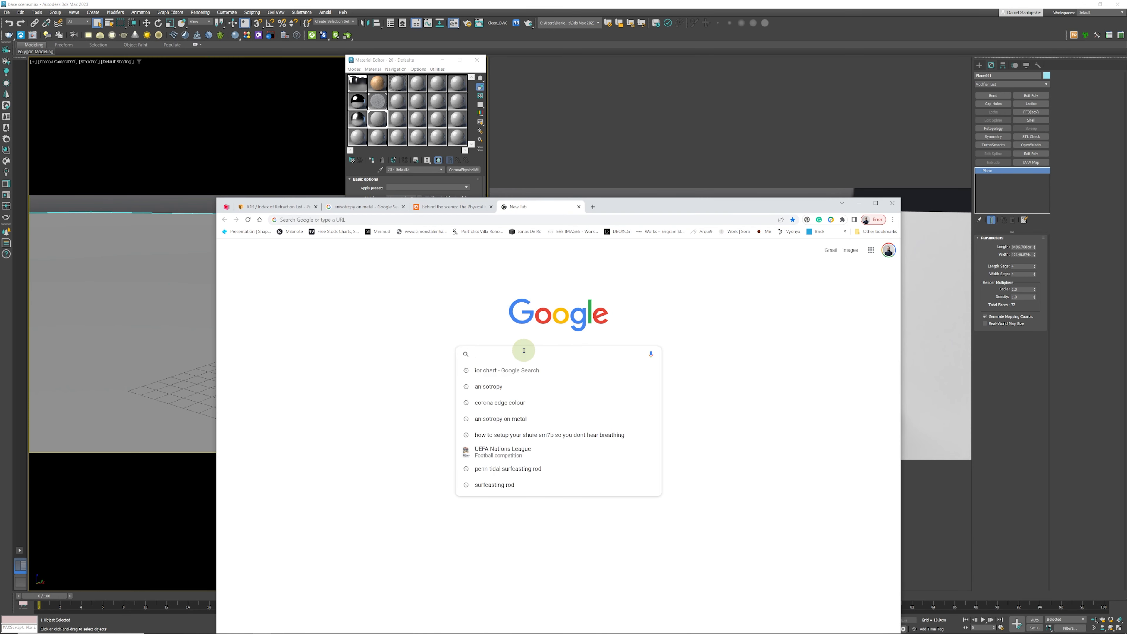
text(diamon)
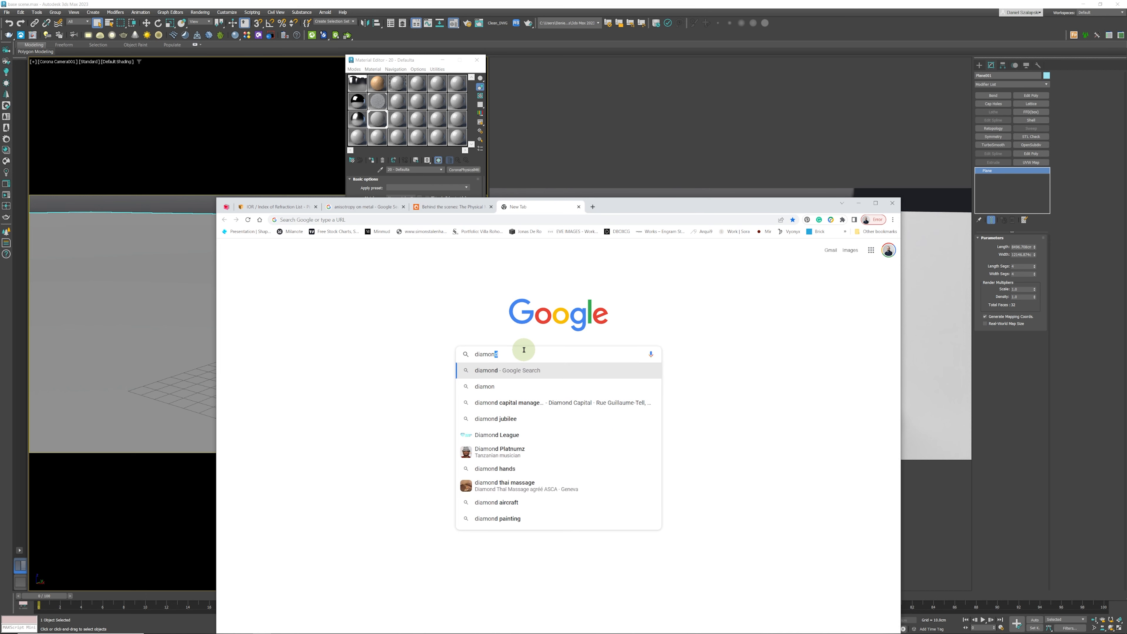
text(d light di)
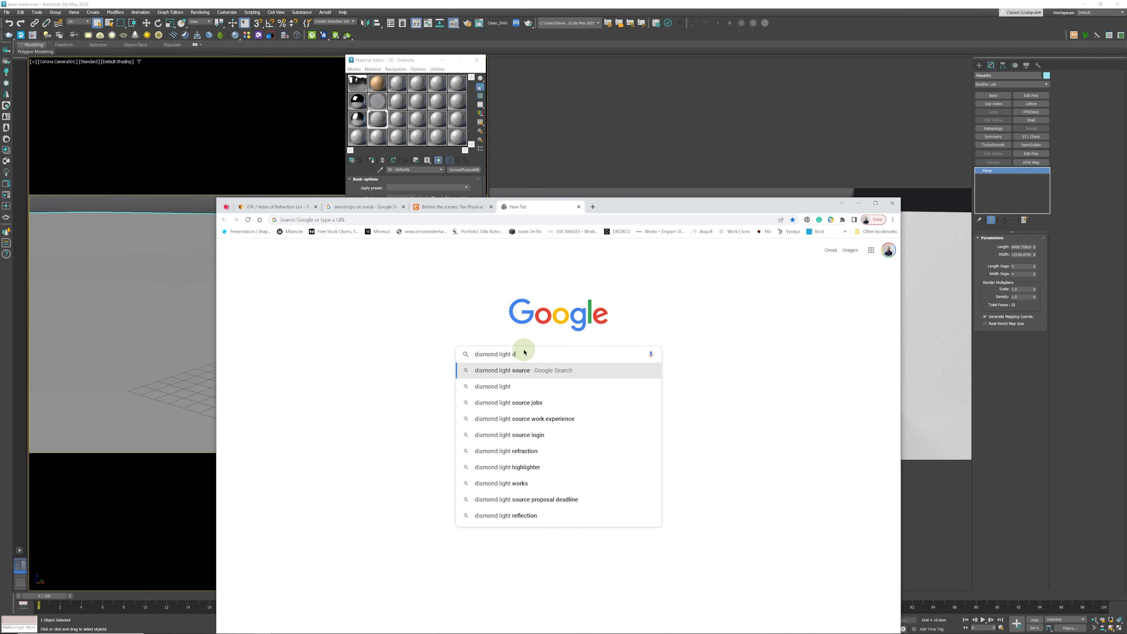
text(spersion)
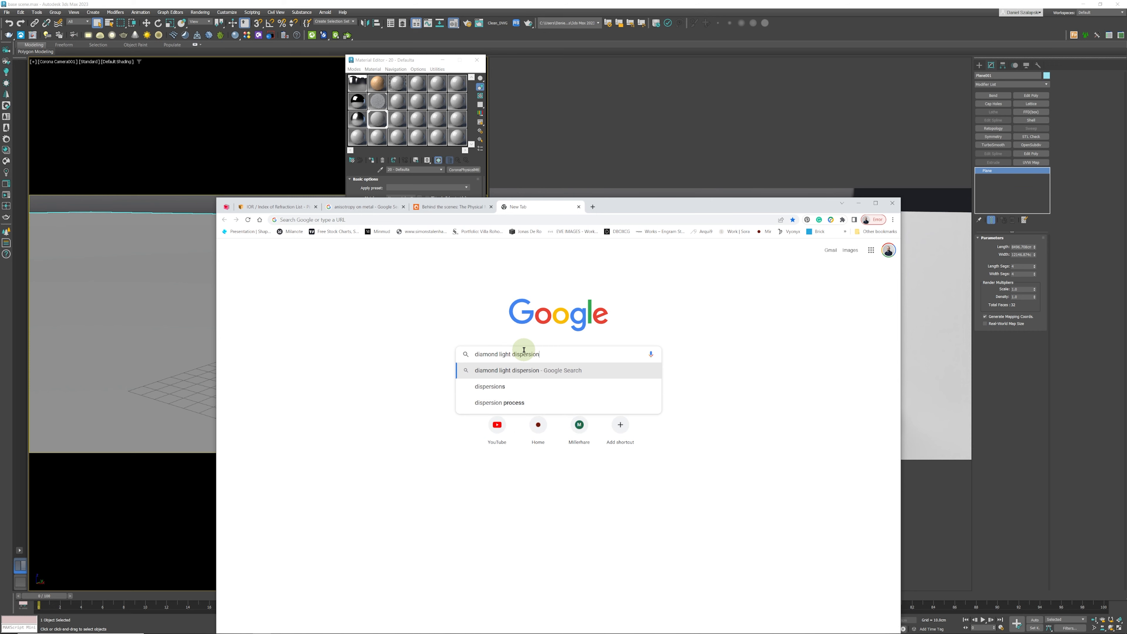
key(Return)
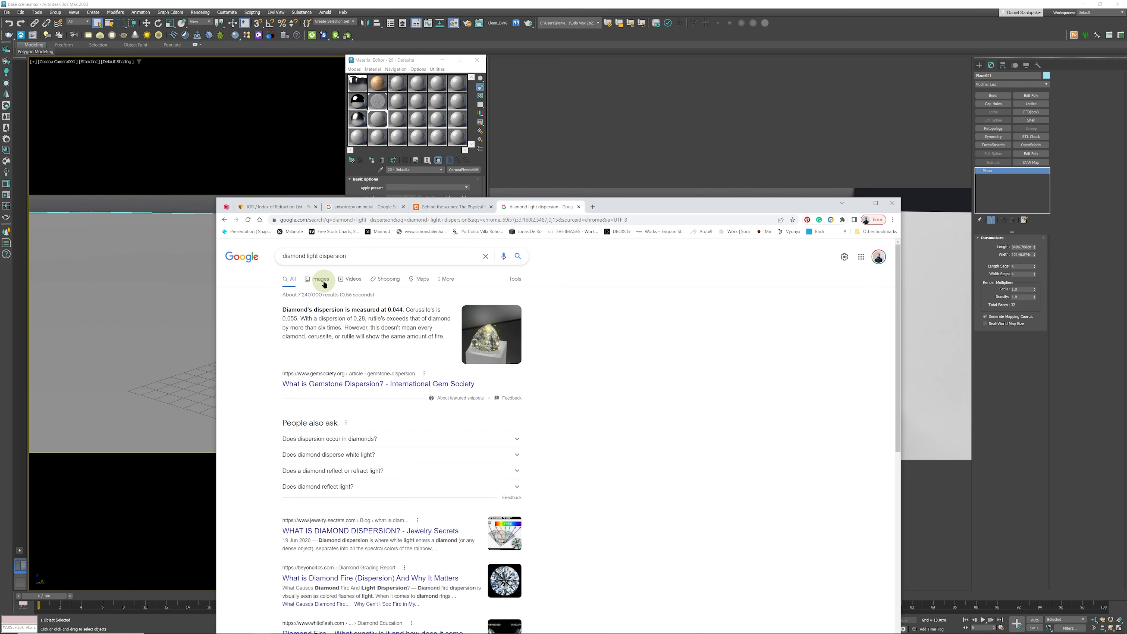
Browse the image results, examine the Yafaray and Blender light dispersion picture, and return to 3ds Max
click(324, 283)
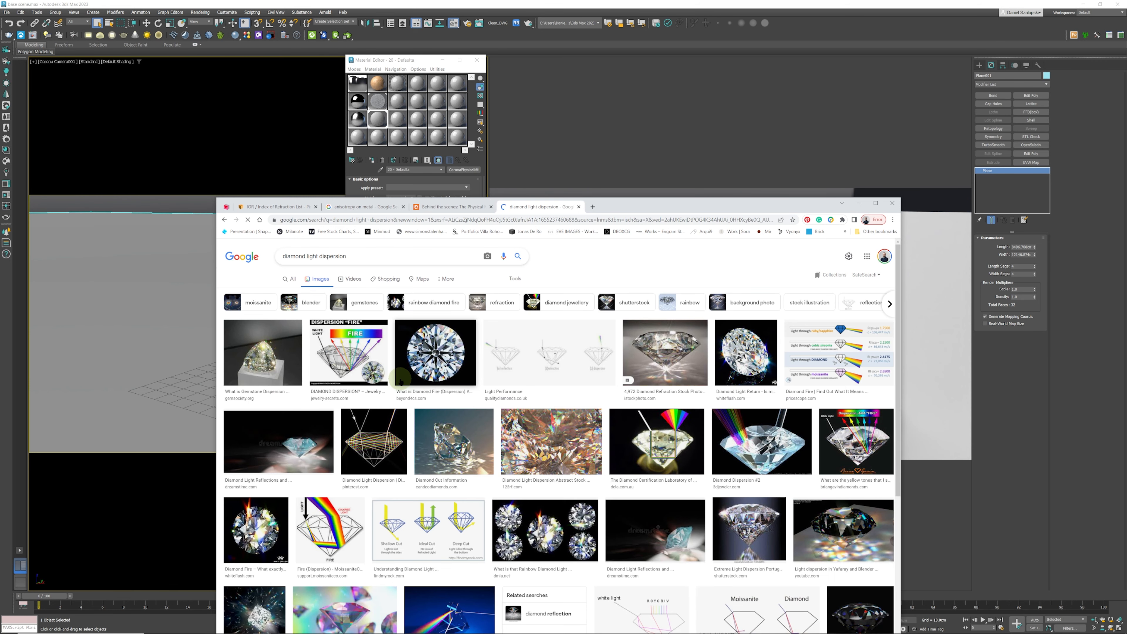
scroll(337, 433, down, 2)
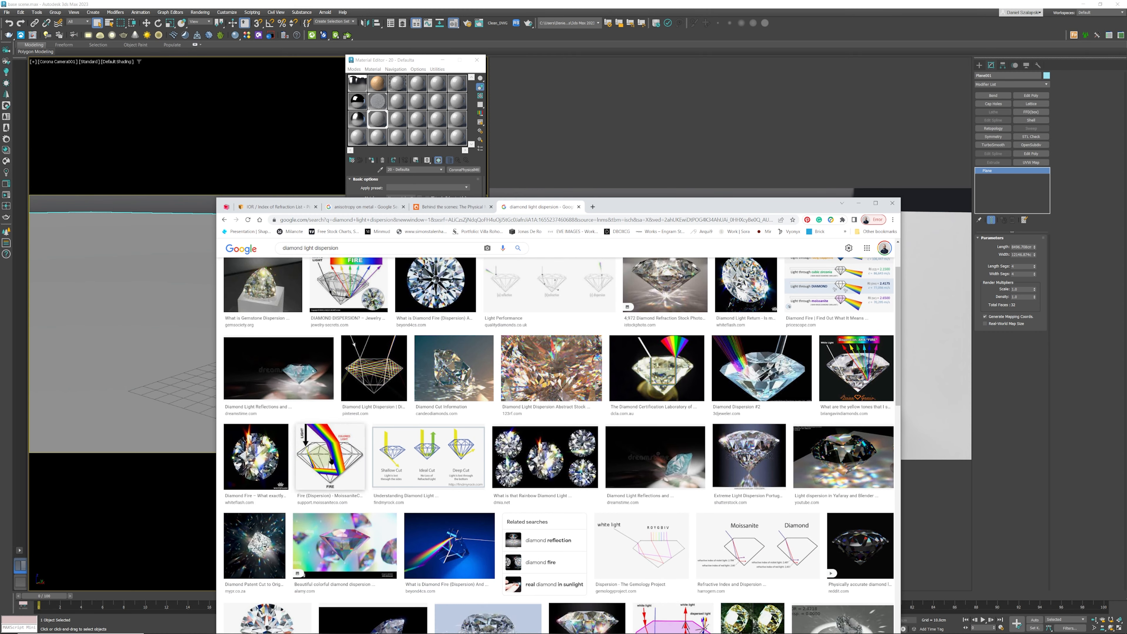
click(836, 473)
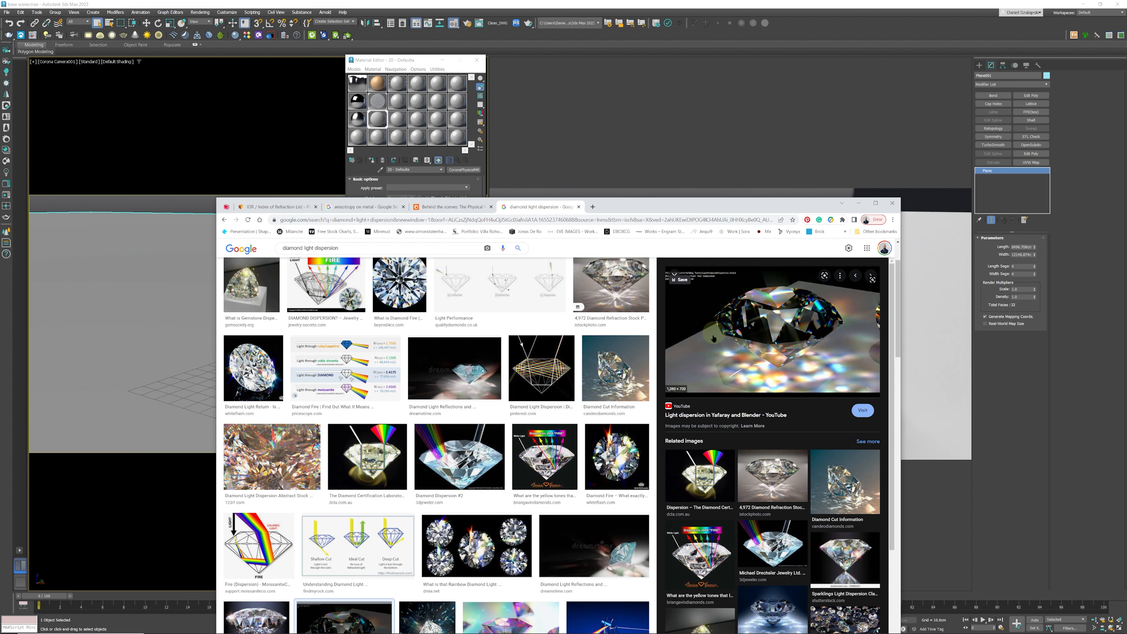
click(864, 205)
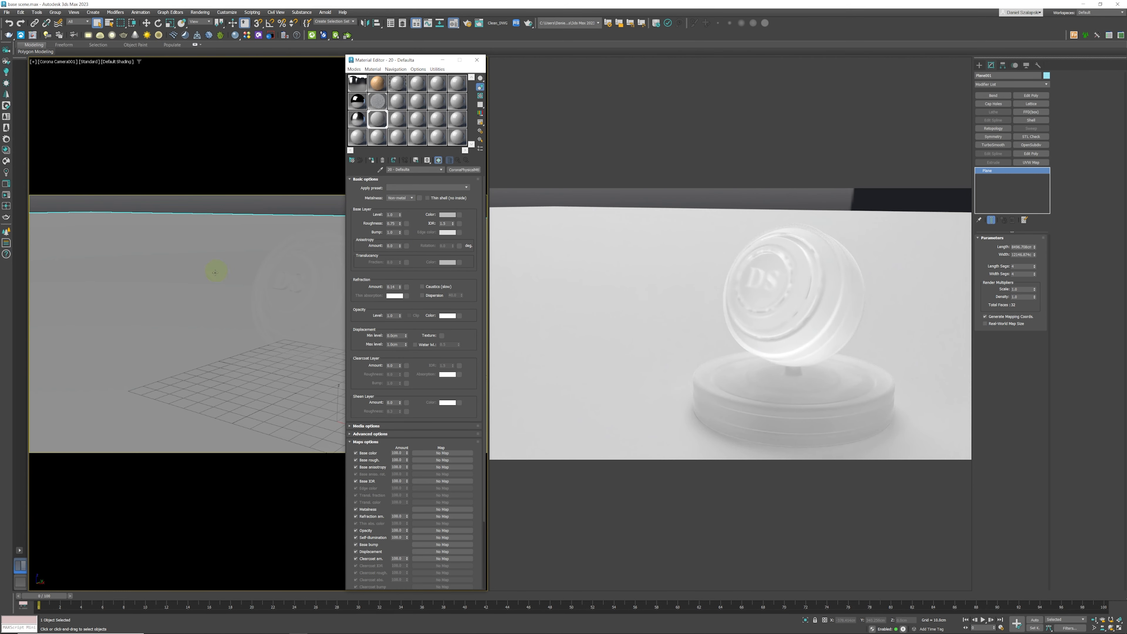
click(275, 292)
click(464, 187)
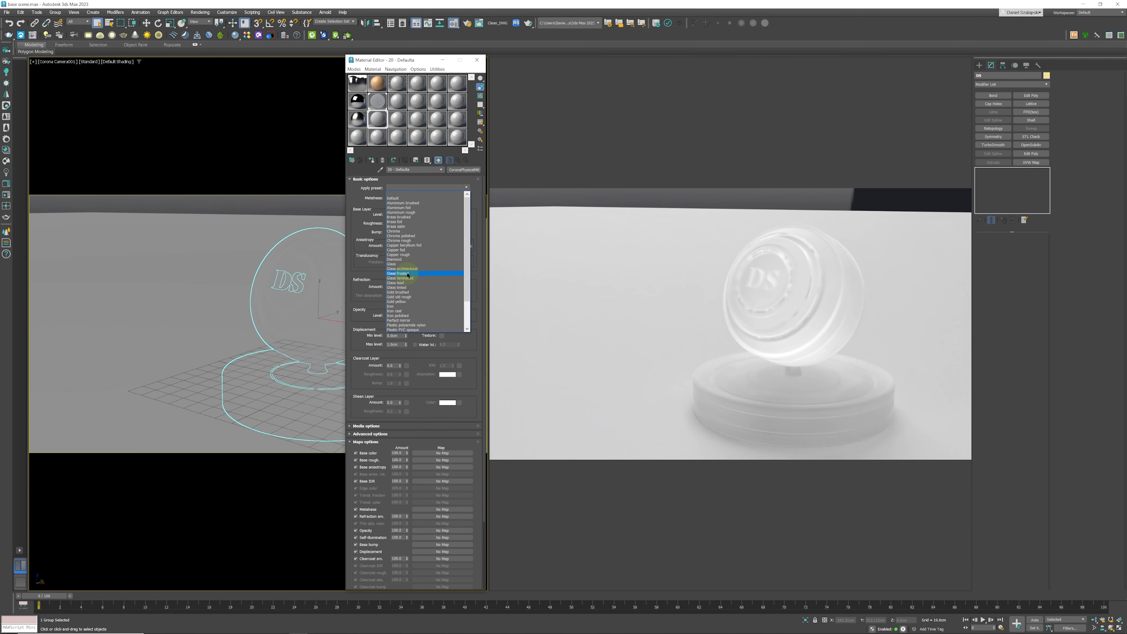
click(402, 288)
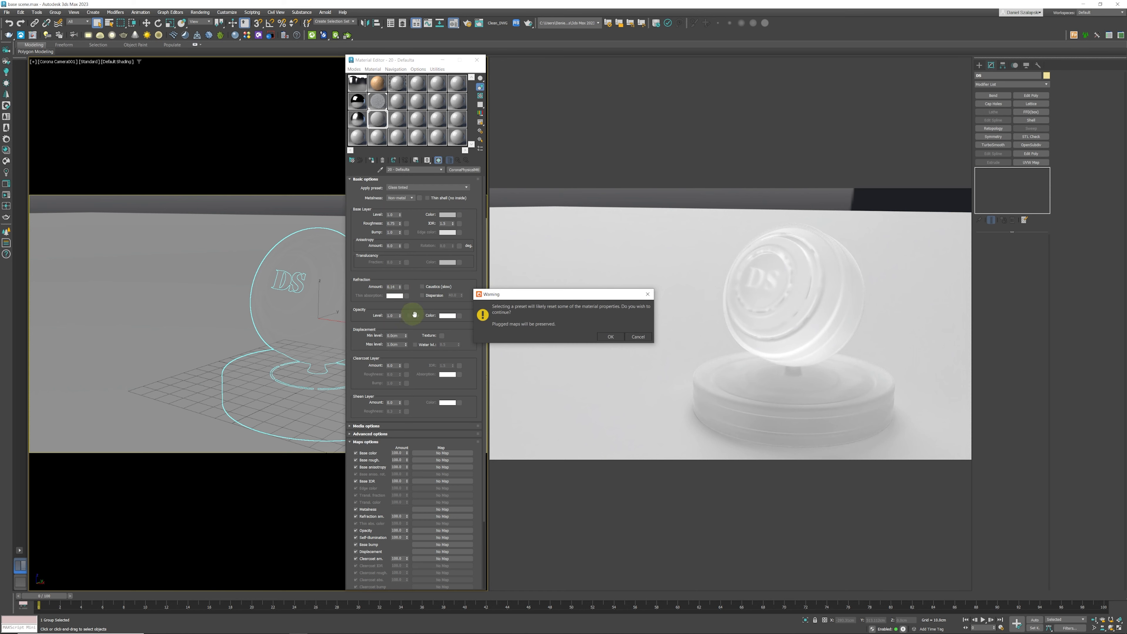
click(599, 332)
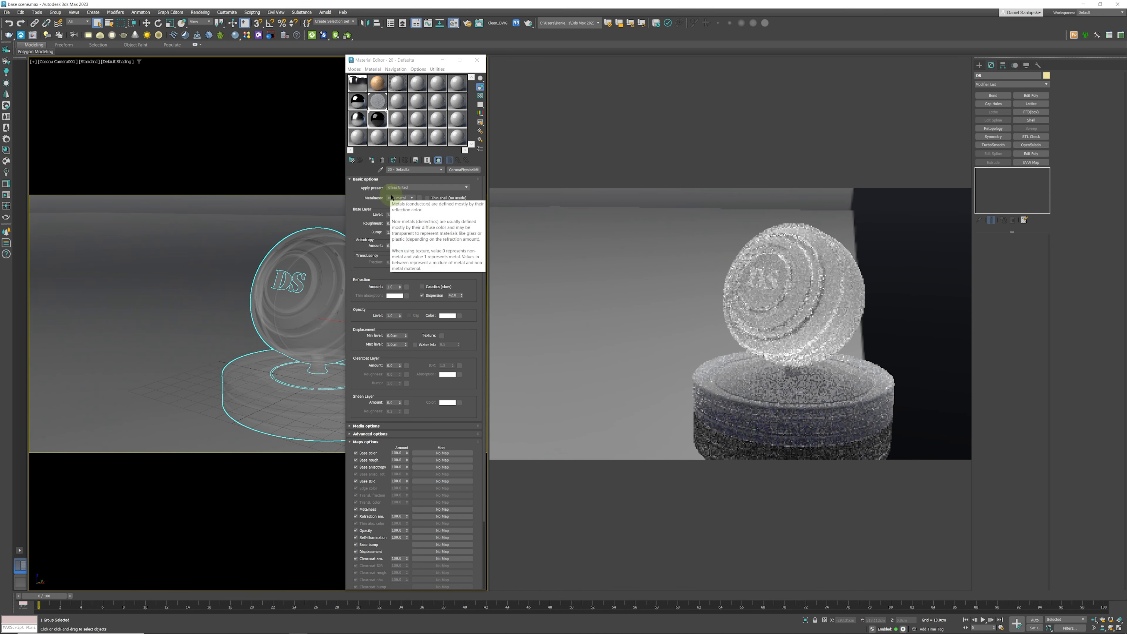
click(375, 161)
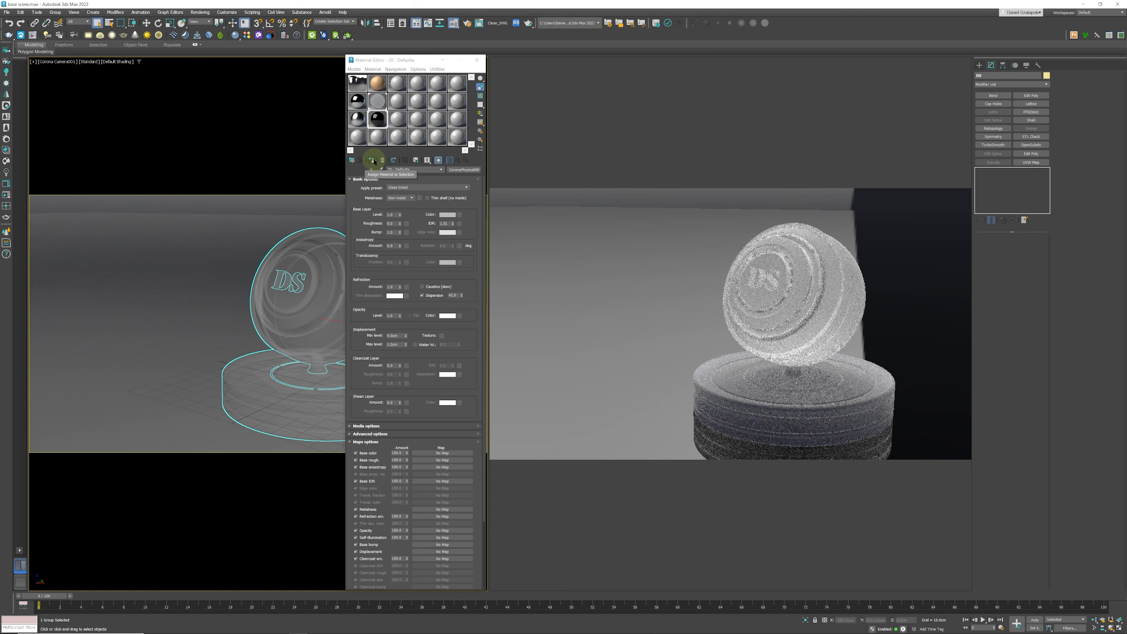
click(385, 160)
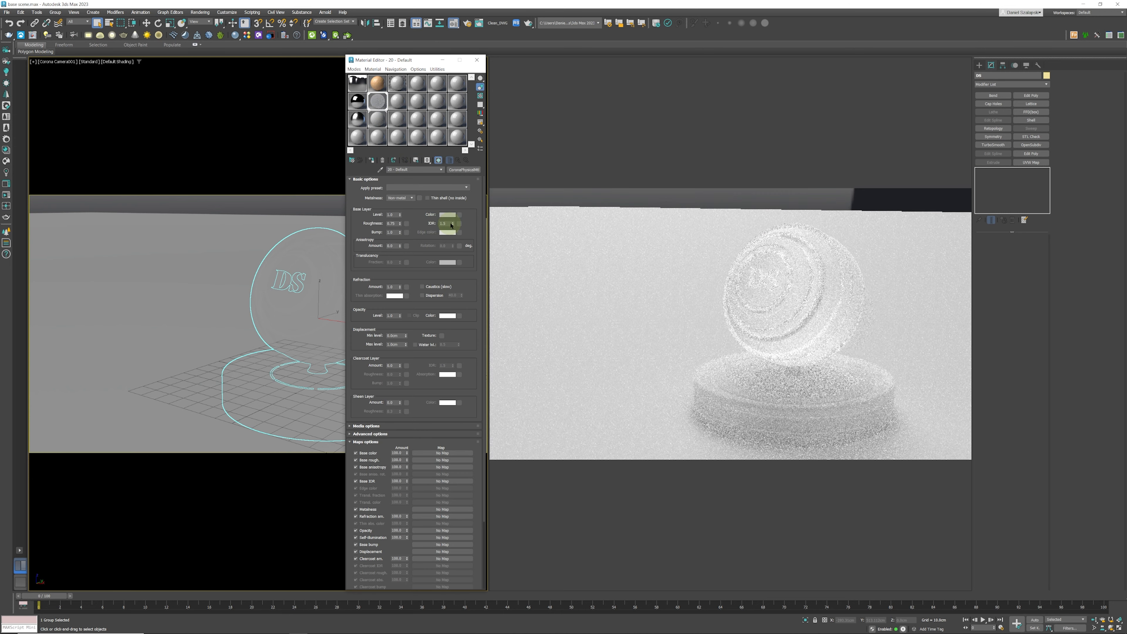
Apply the Glass tinted preset to the shader ball's material and accept resetting its properties
click(463, 187)
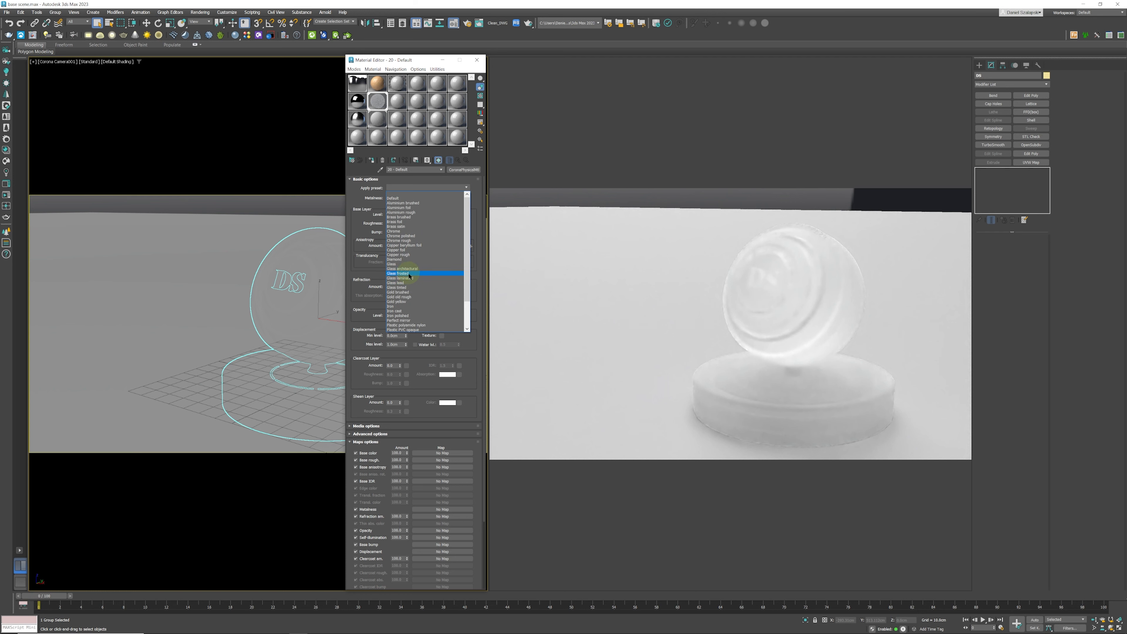
click(407, 287)
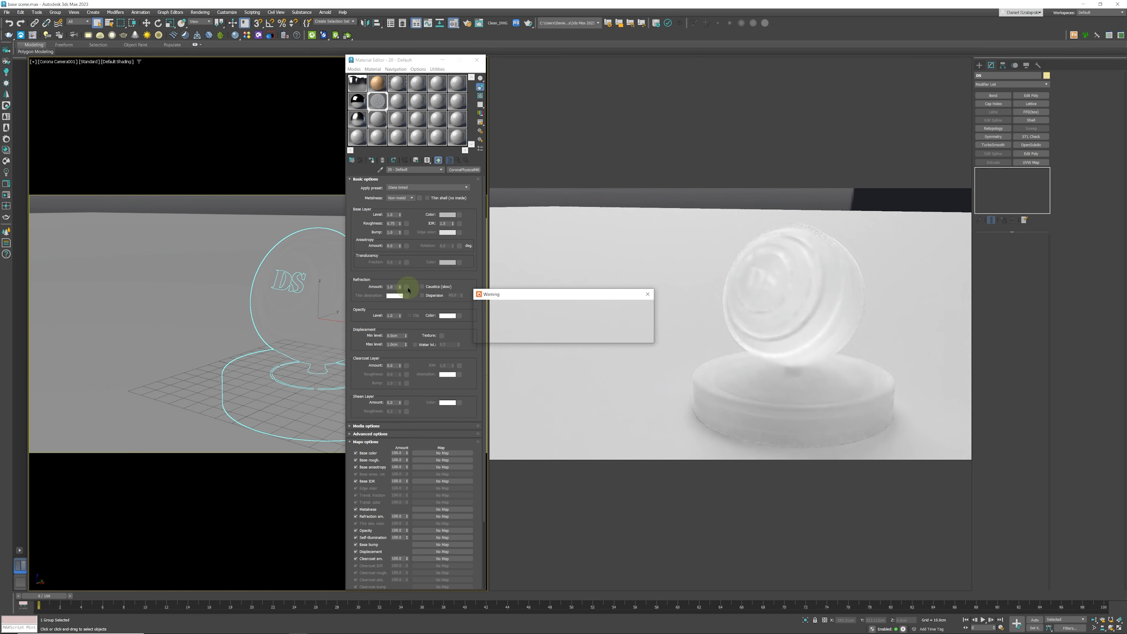
click(611, 335)
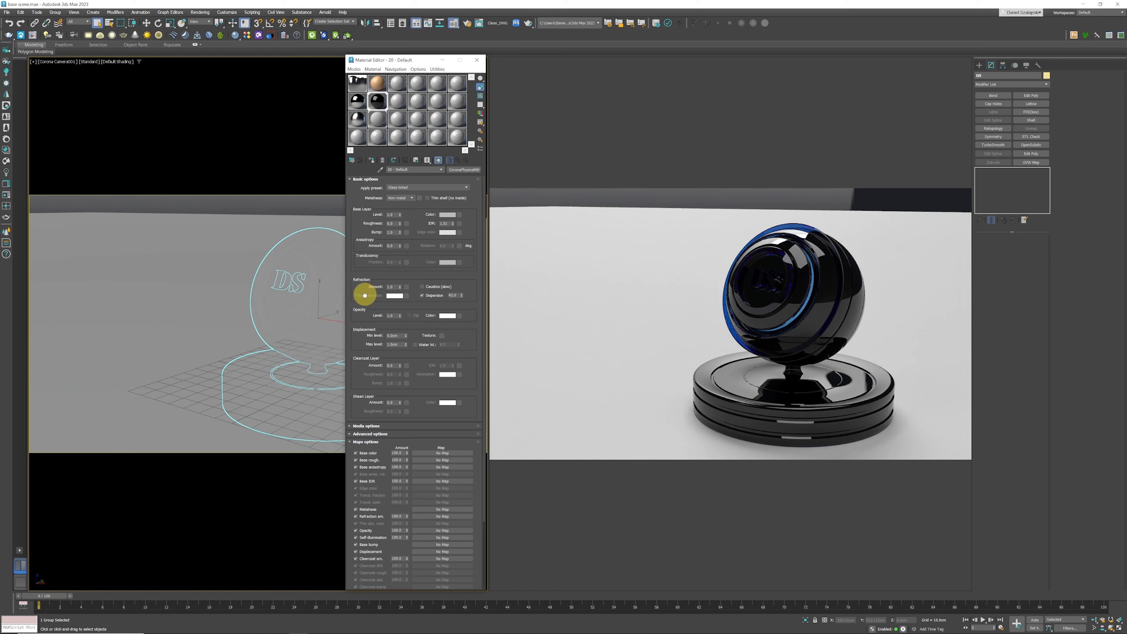
Test the tinted glass with refraction amounts of 0.5 and 0, and restore the amount to 1
double_click(394, 286)
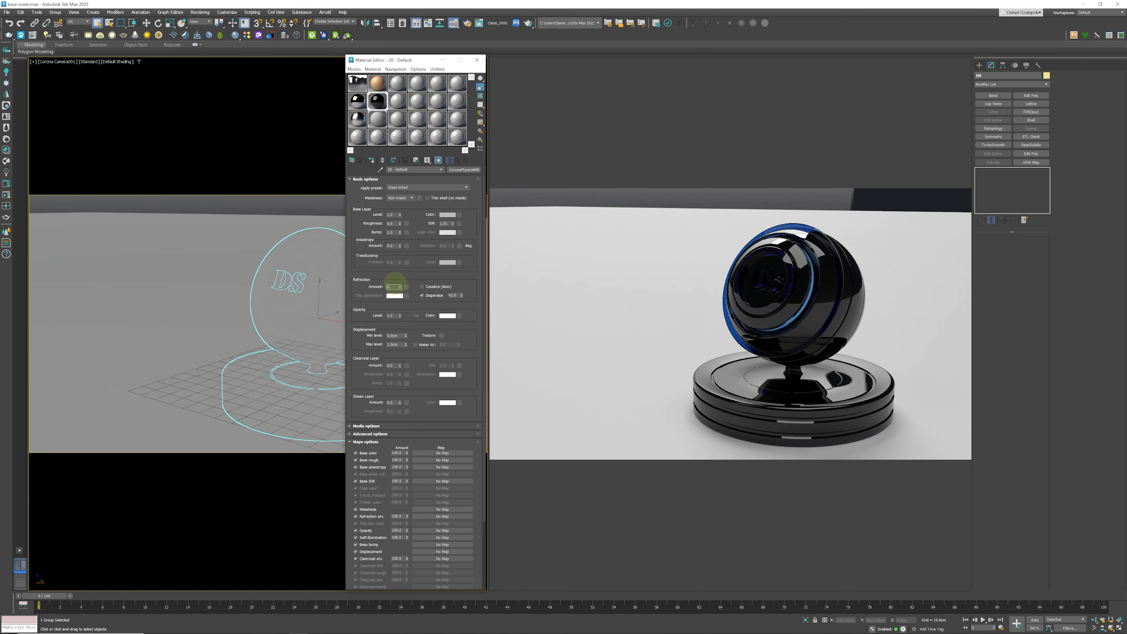
text(0.5)
key(Return)
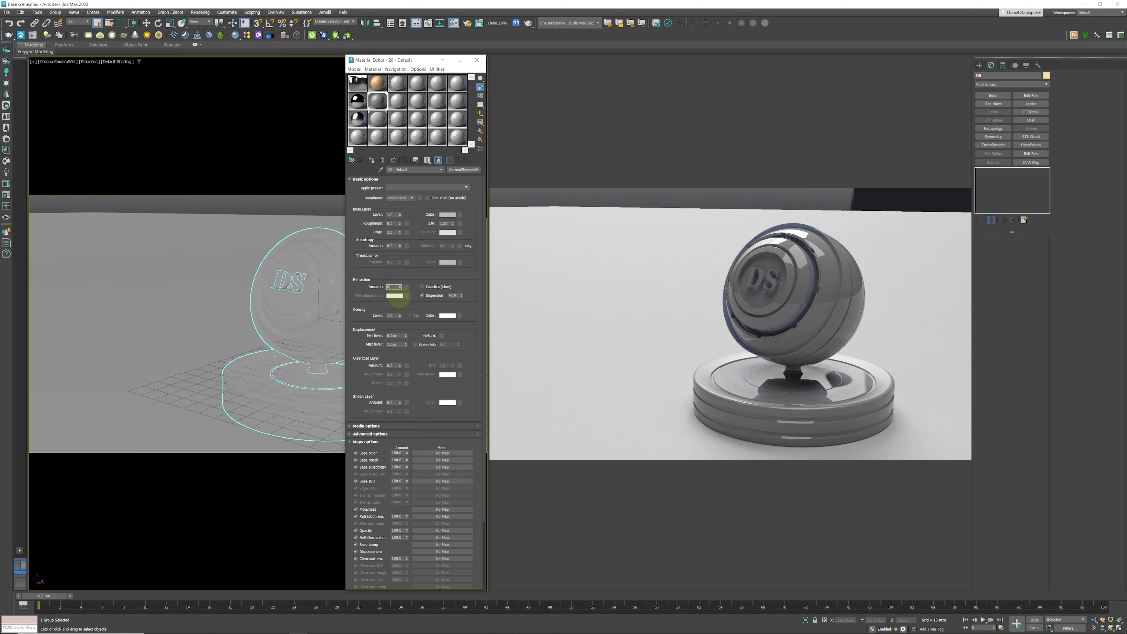
text(0)
key(Return)
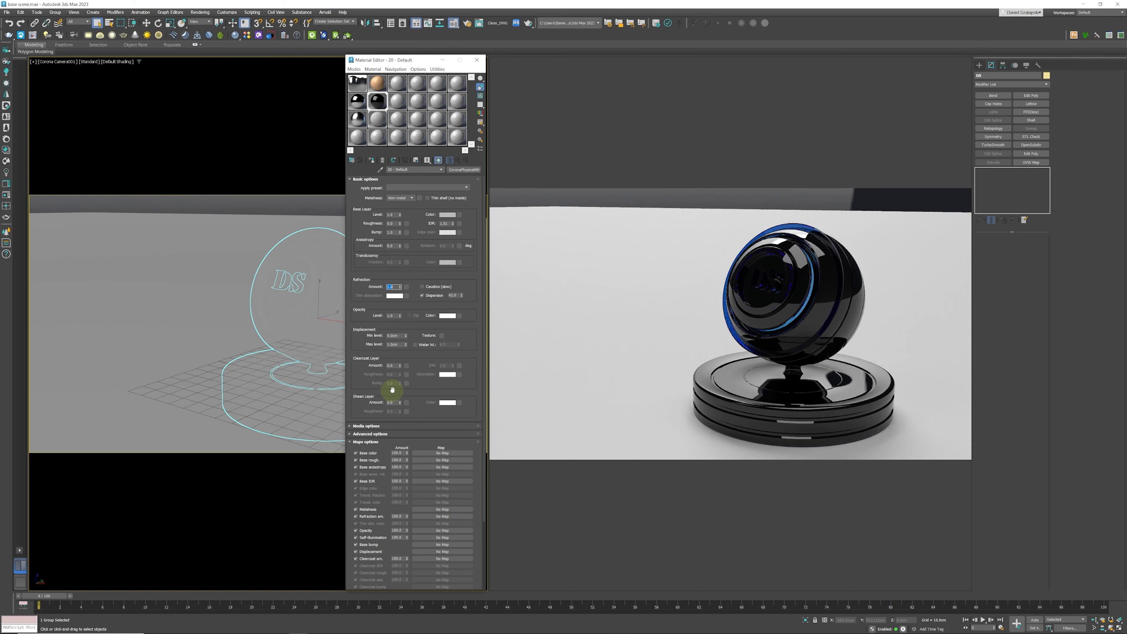
Reveal the tinted glass material's media options and set the volumetric absorption distance to 50 cm
click(351, 426)
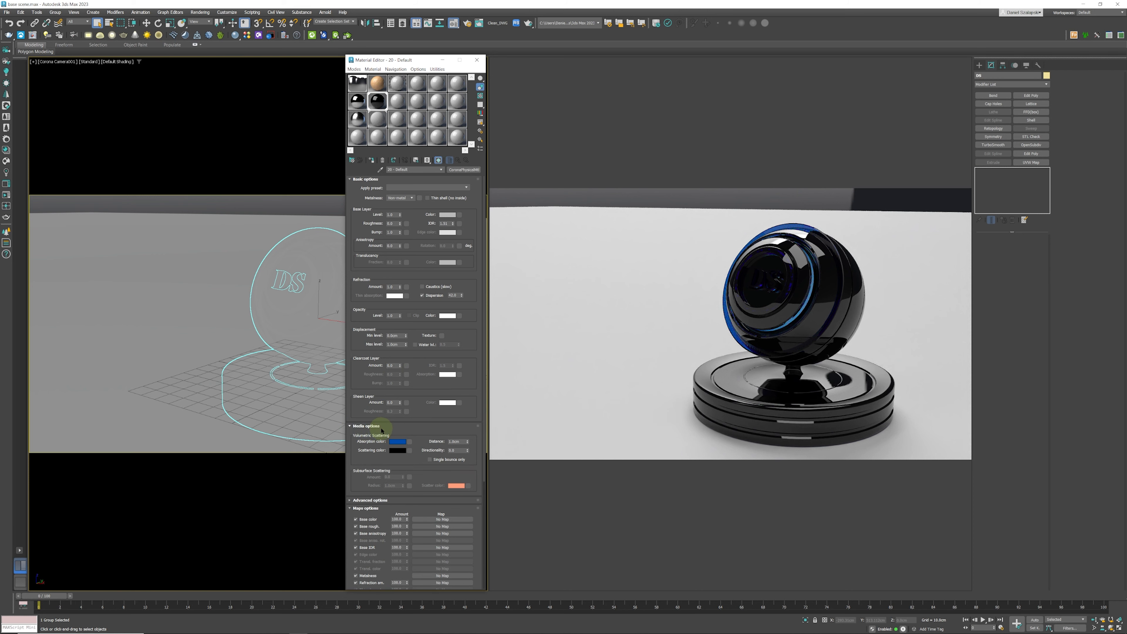
drag(364, 411, 364, 400)
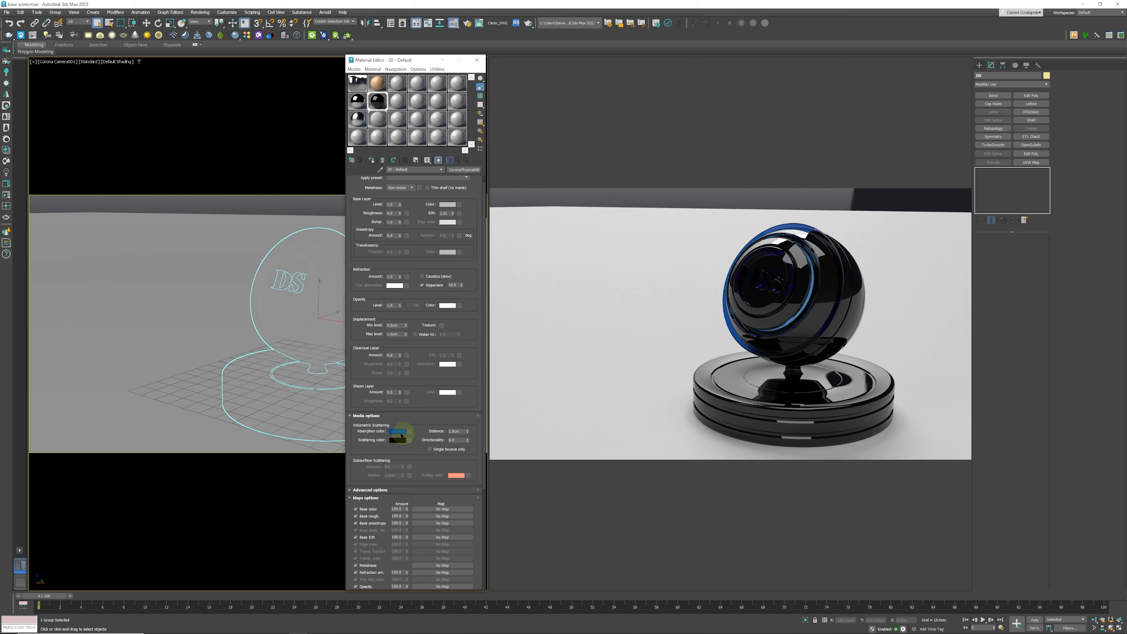
double_click(455, 432)
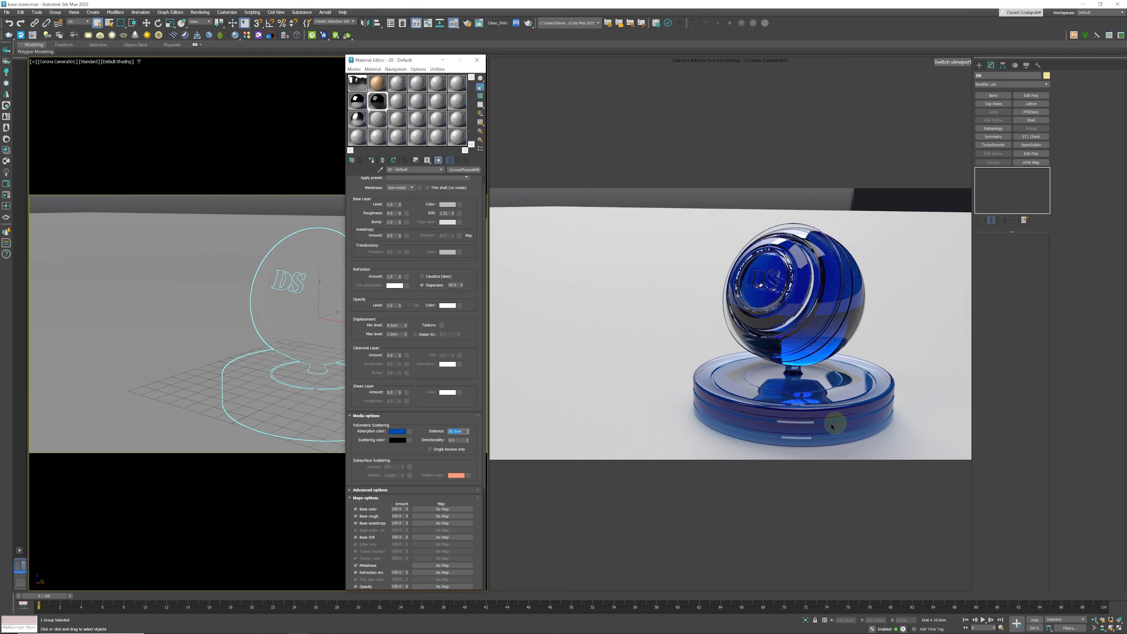
Change the glass material's volumetric absorption color from the Color Selector to an orange-brown amber tone and accept it
click(397, 432)
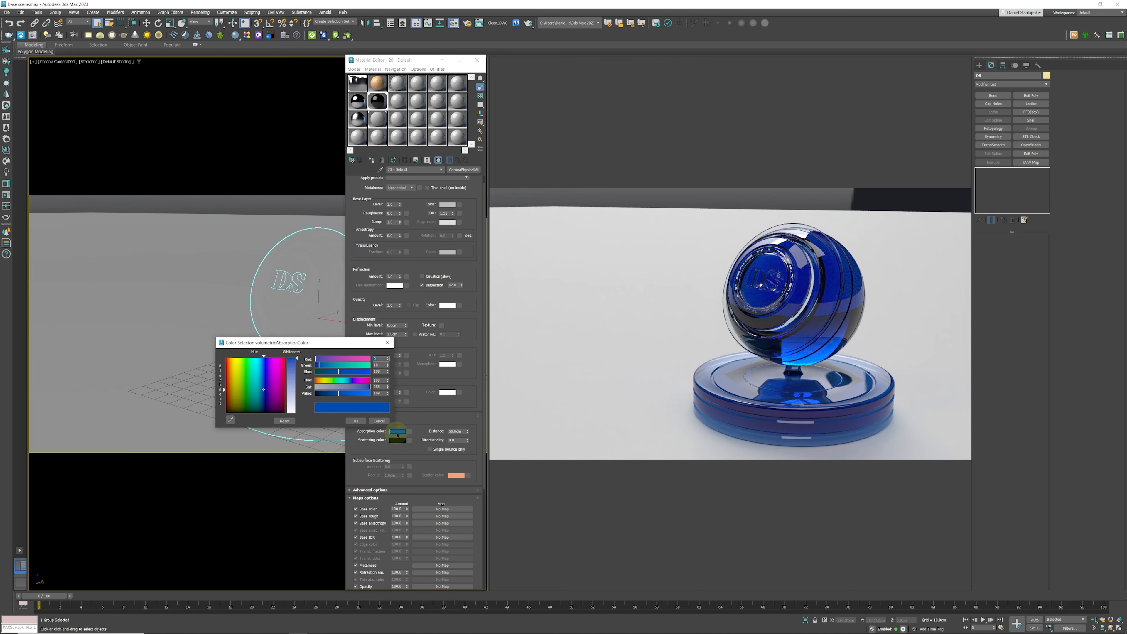
click(342, 359)
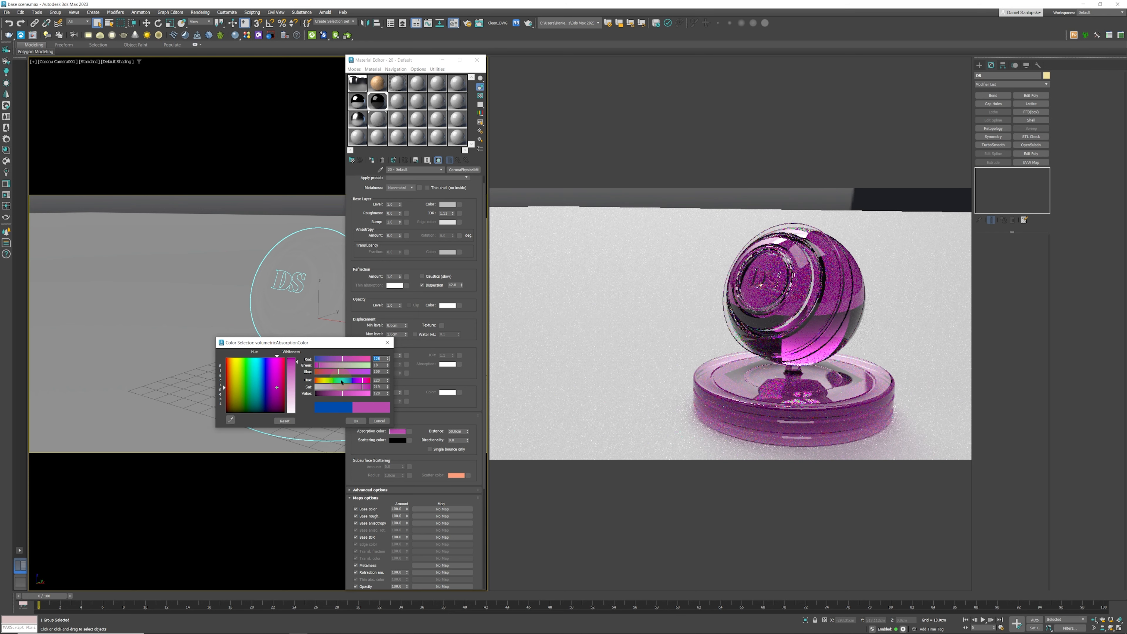
click(318, 380)
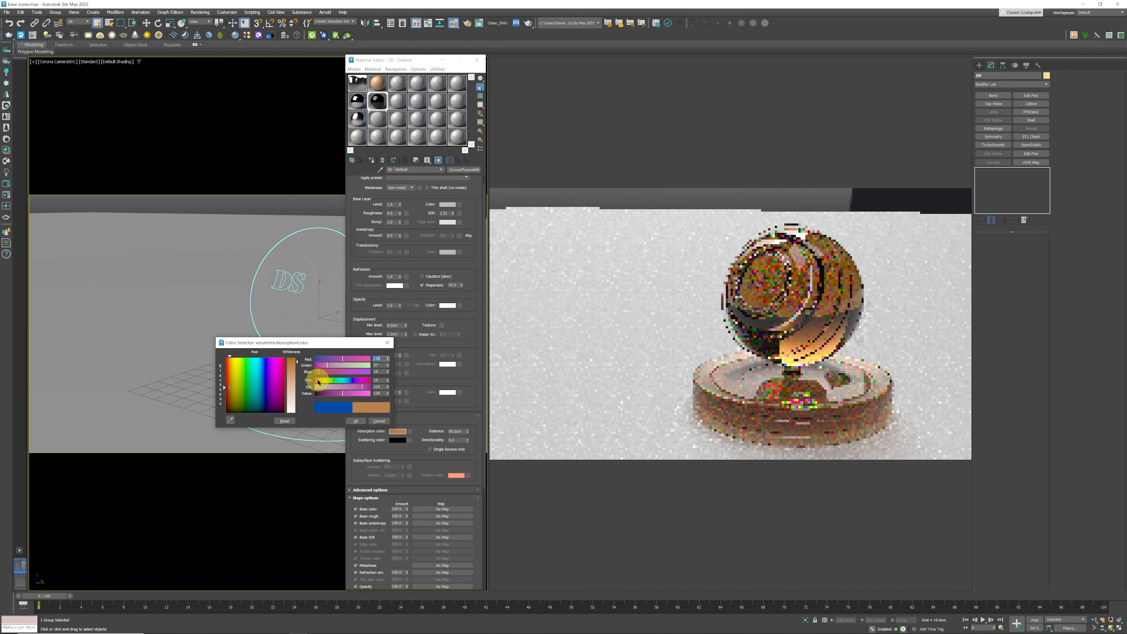
click(356, 421)
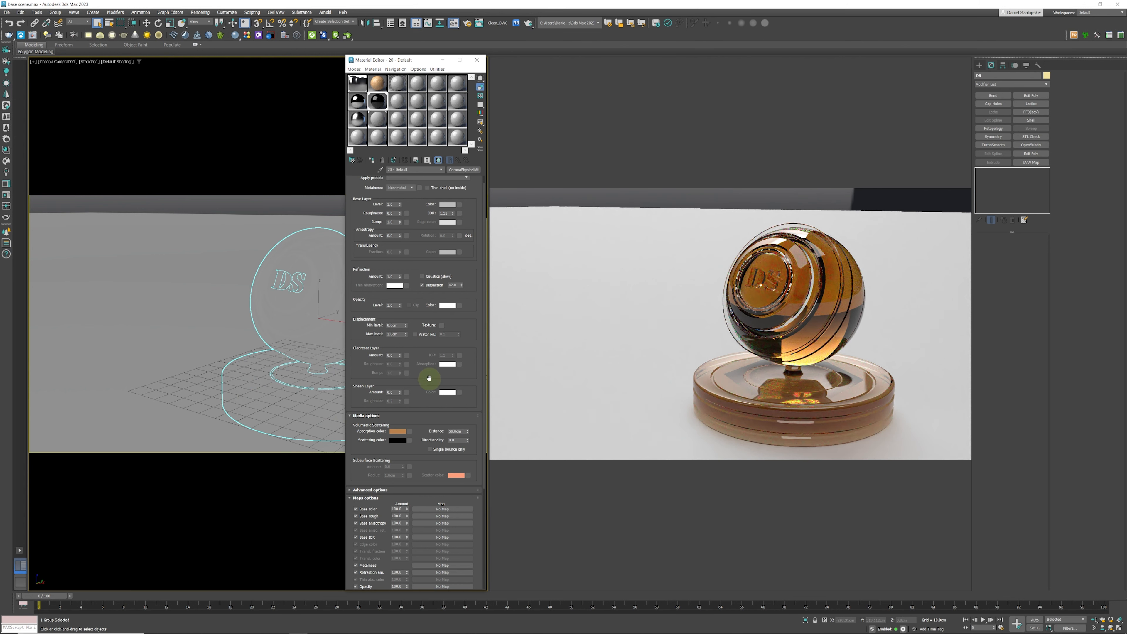
scroll(421, 395, up, 1)
scroll(421, 395, up, 2)
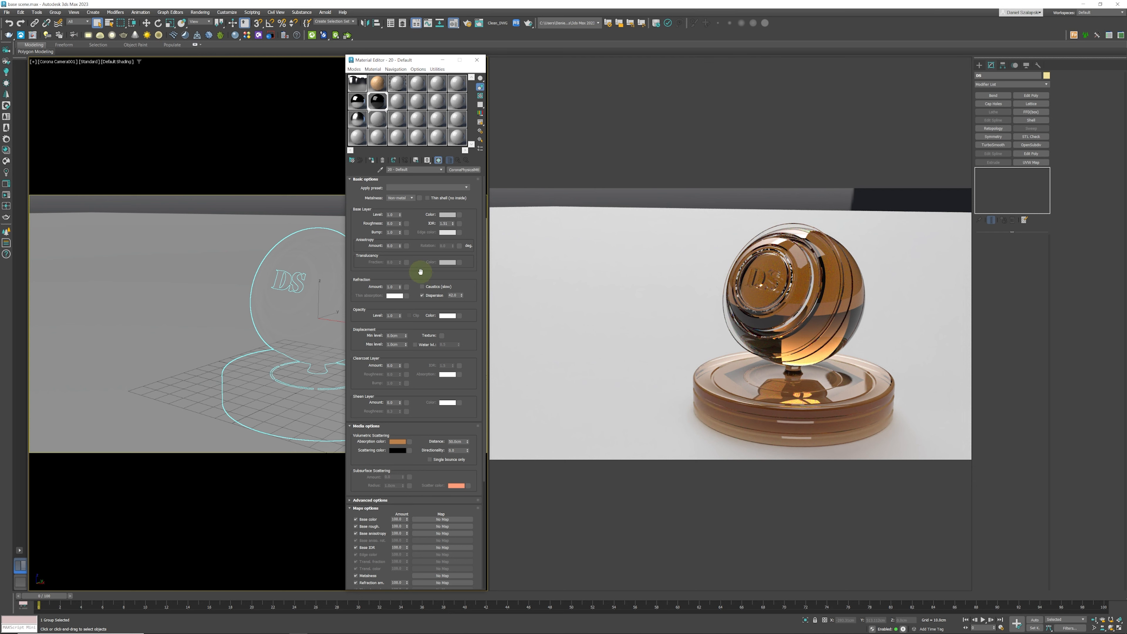
scroll(422, 257, down, 2)
scroll(421, 271, up, 2)
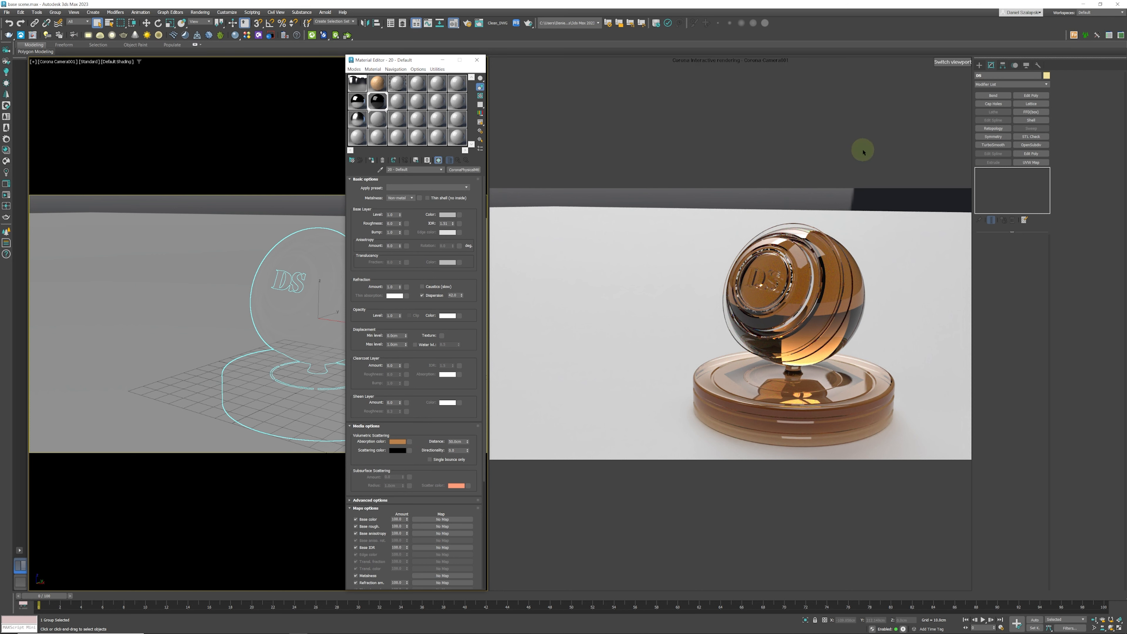
Add a CoronaDisplacementMod modifier to the selected shader ball group
click(982, 65)
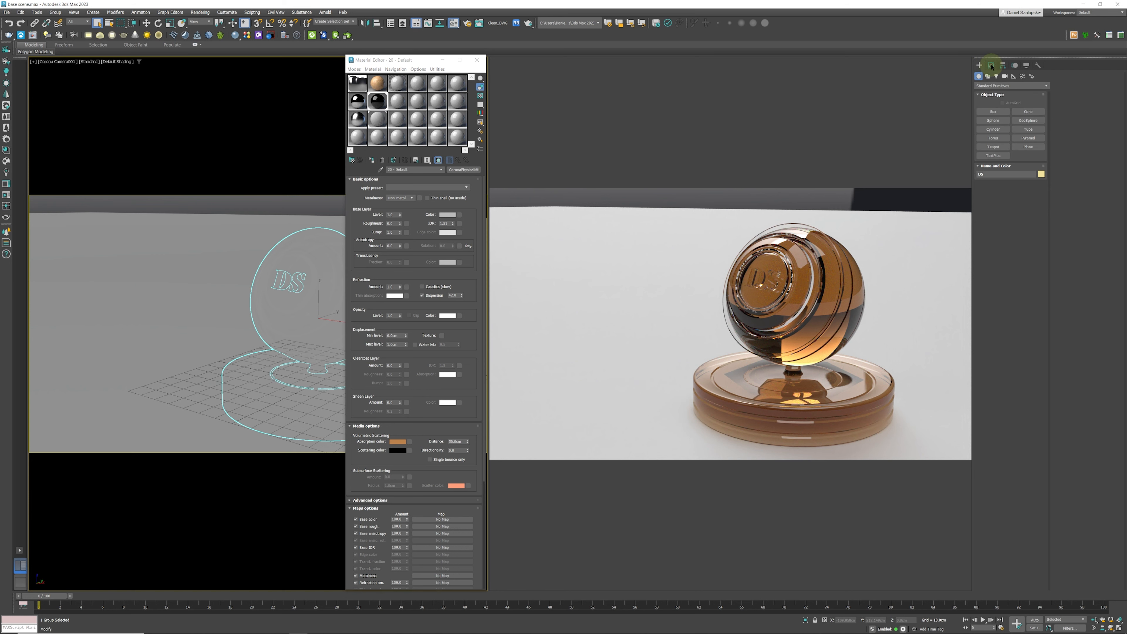
click(992, 67)
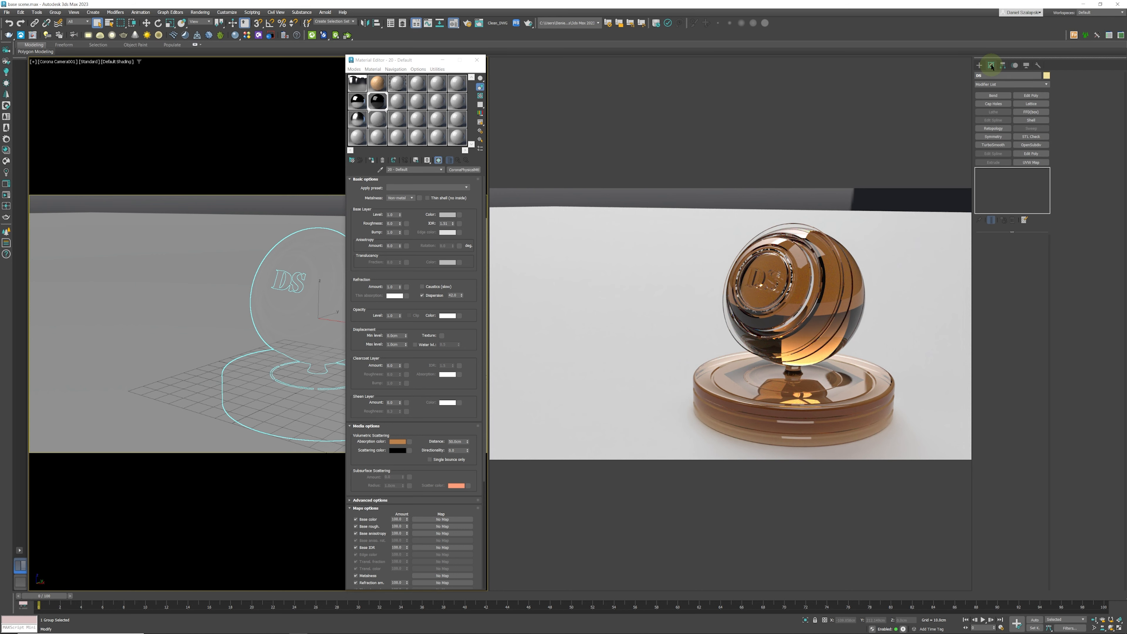
click(1048, 86)
mouse_move(1047, 102)
mouse_down()
mouse_move(1050, 254)
mouse_move(1053, 109)
mouse_up()
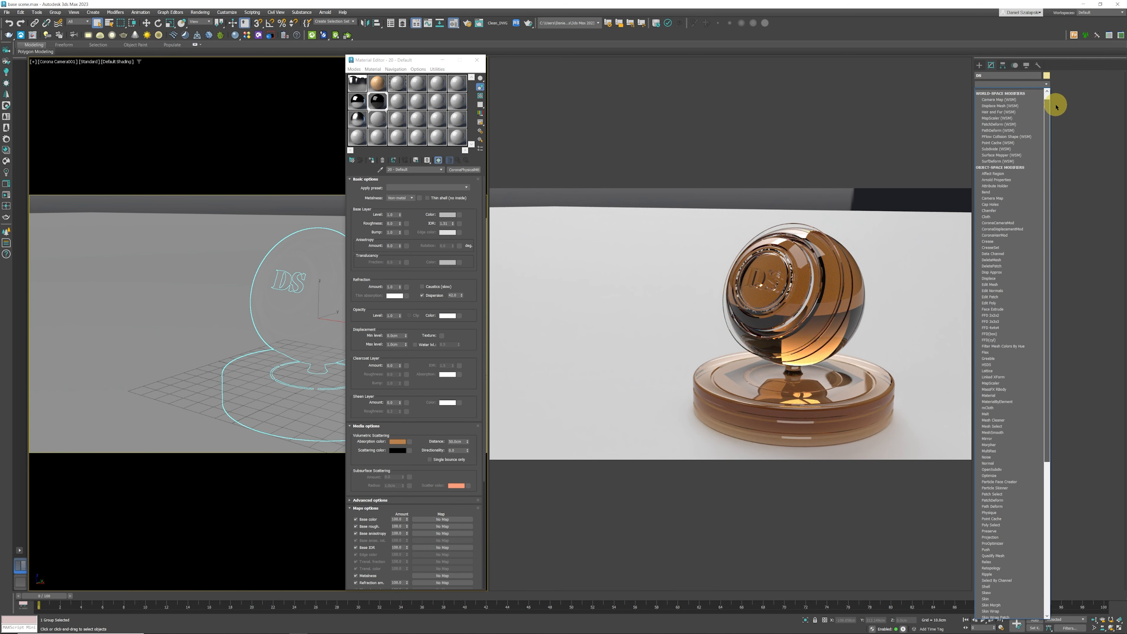
click(1019, 230)
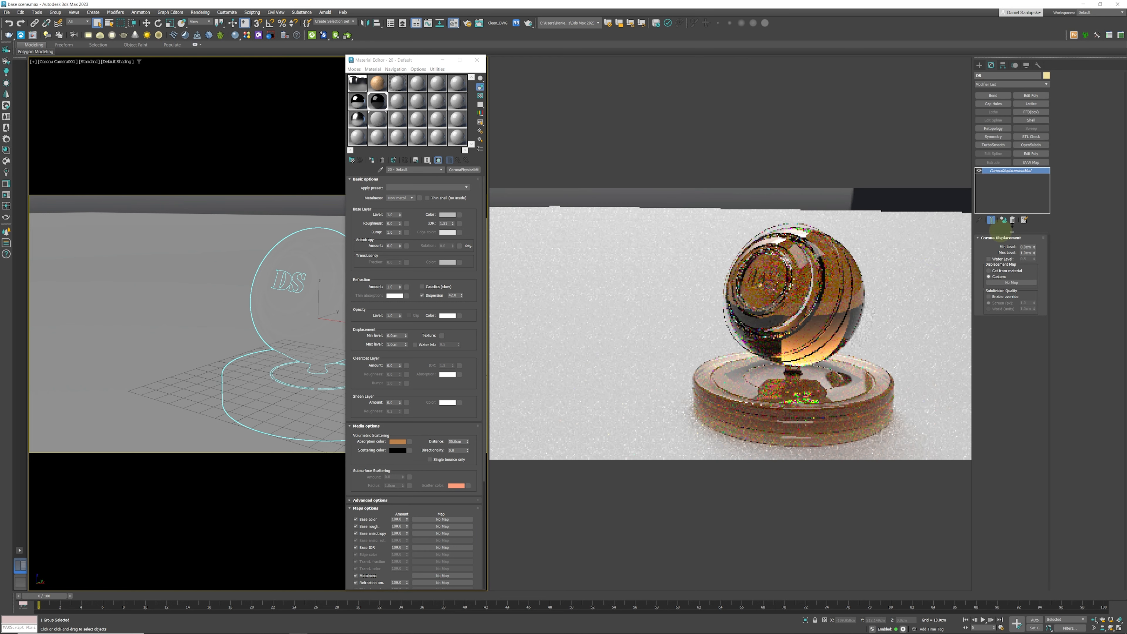
Assign a Noise map as the custom displacement map of the selected object's Corona displacement modifier
click(1007, 284)
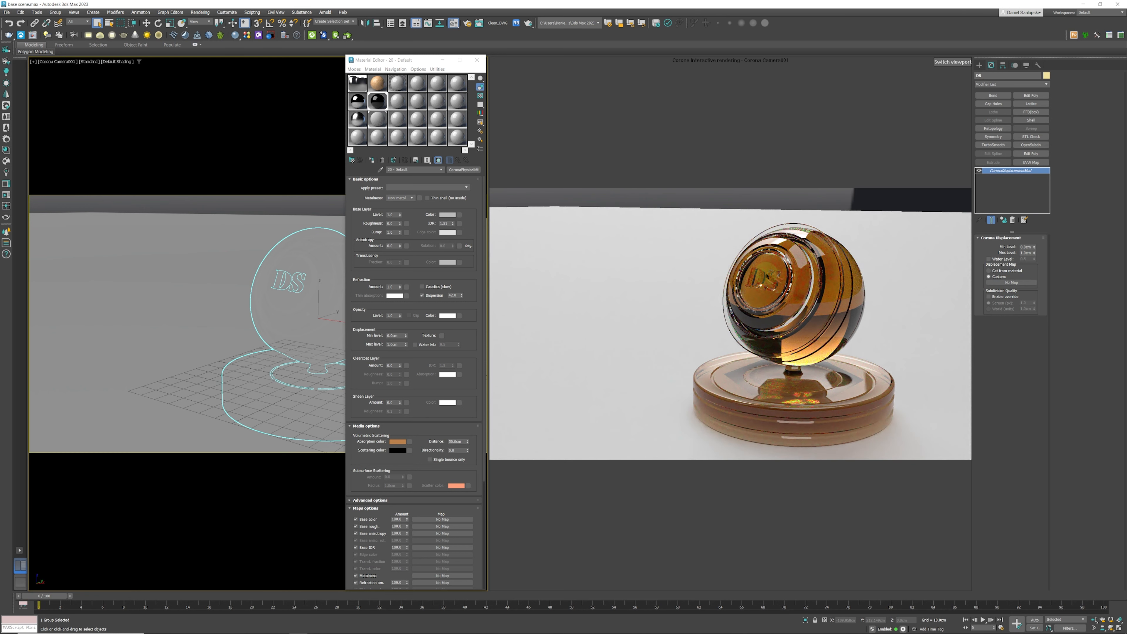
click(435, 200)
click(1014, 283)
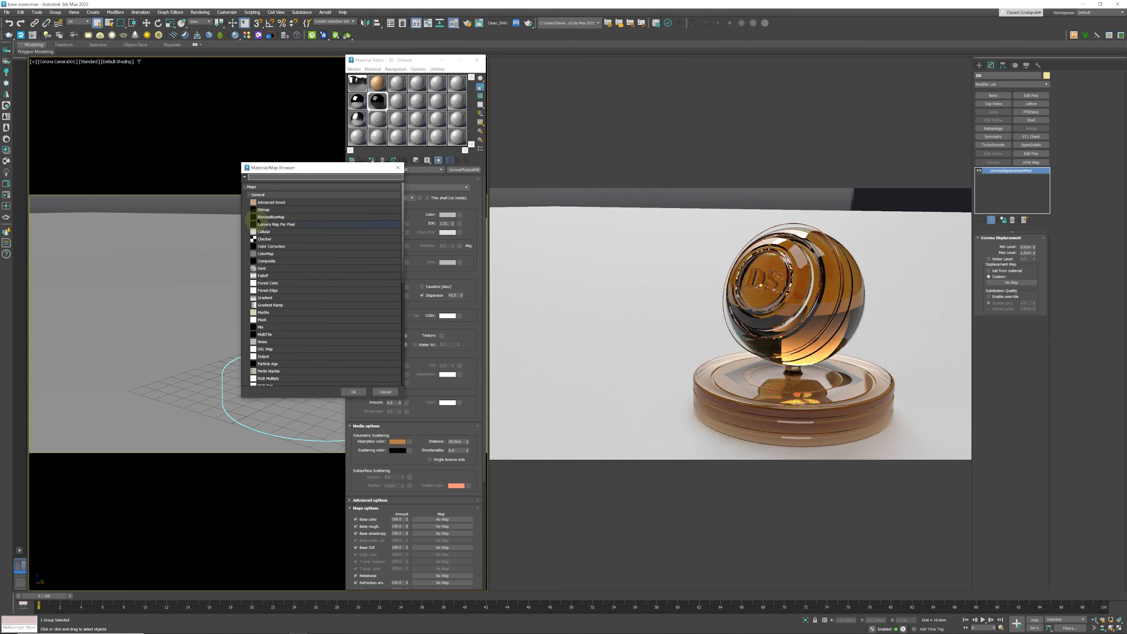
click(273, 320)
click(269, 342)
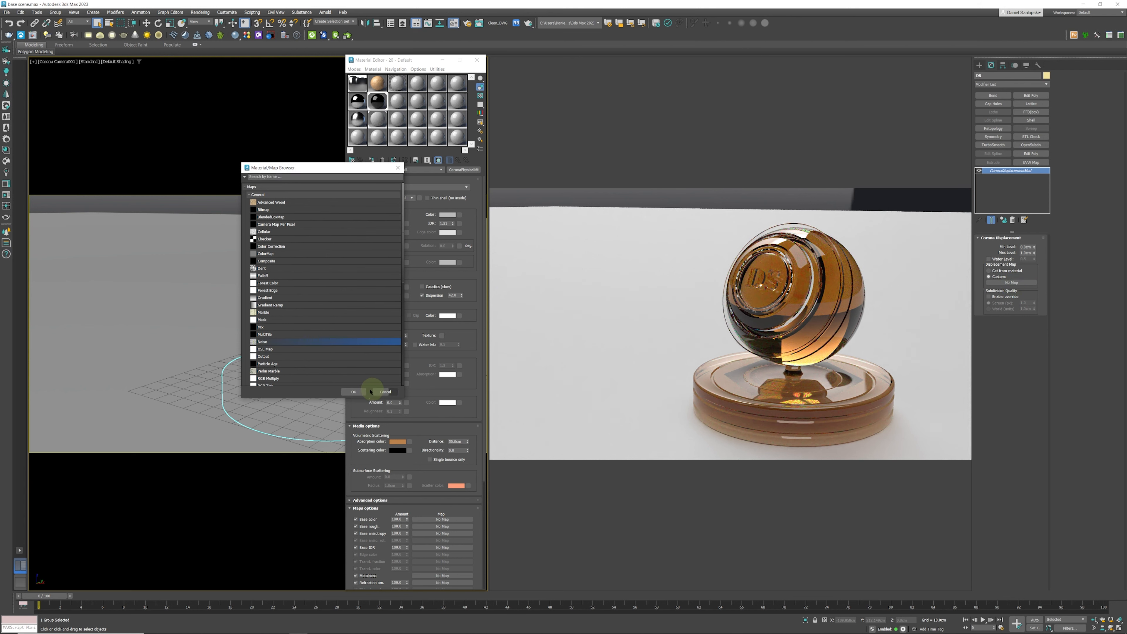
click(357, 393)
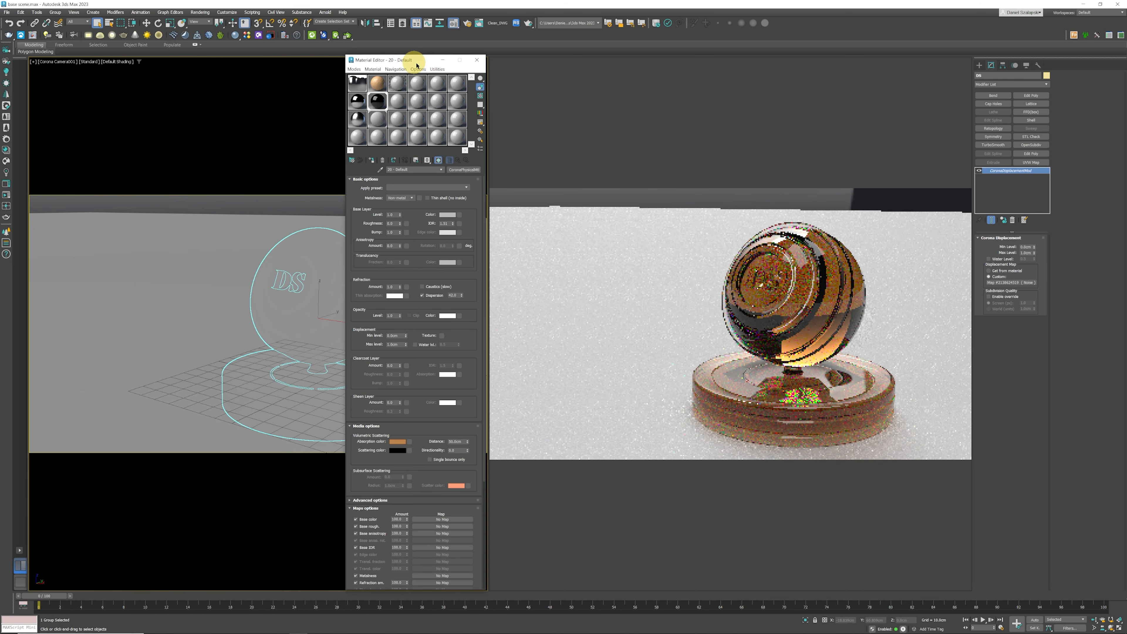
Place the displacement's Noise map as an instance into an empty sample slot of the Material Editor
drag(417, 65, 480, 65)
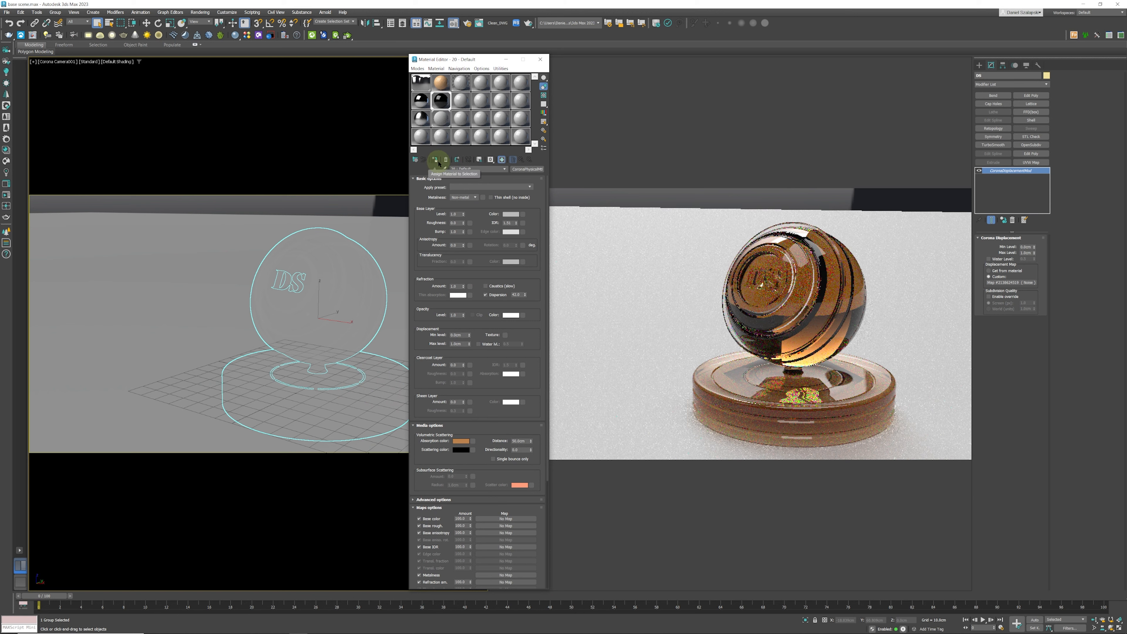
click(1019, 283)
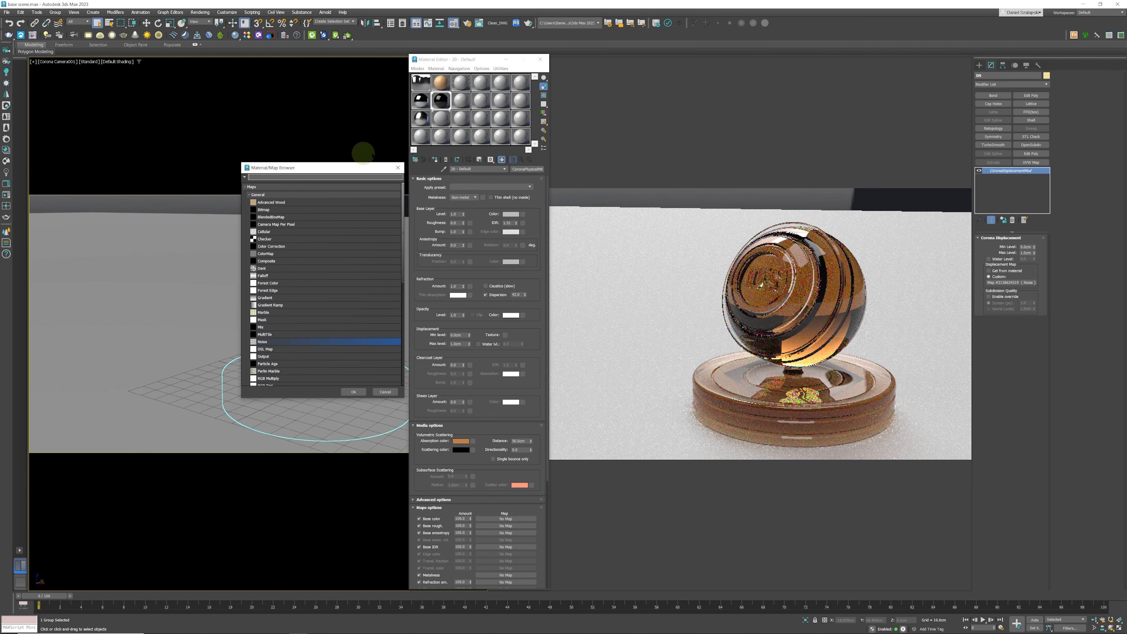
click(398, 168)
click(441, 136)
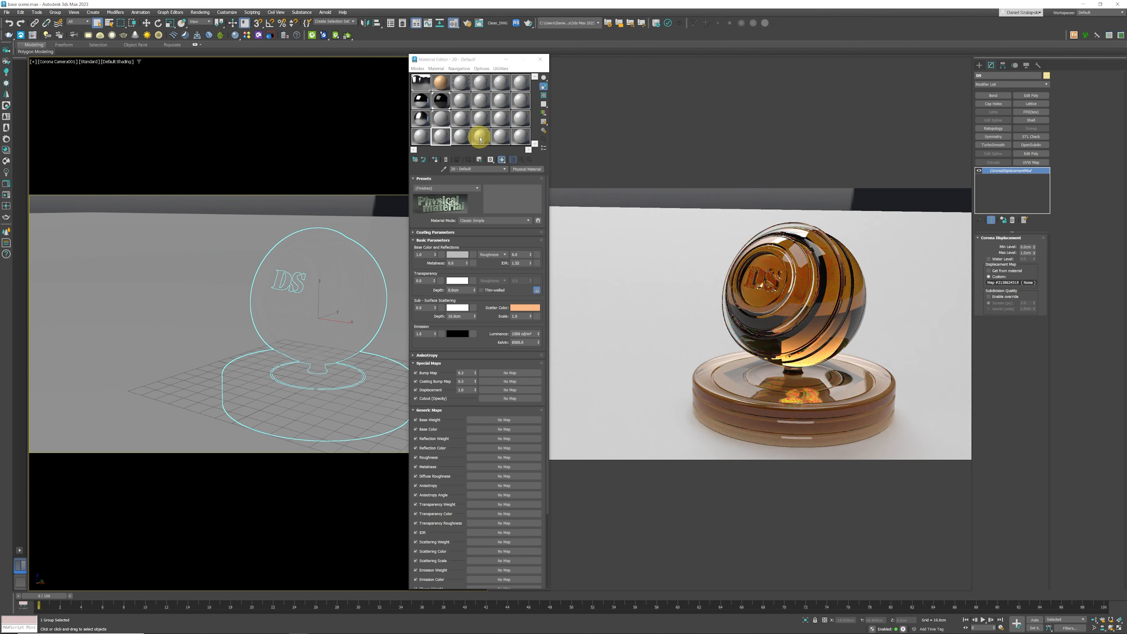
drag(481, 139, 473, 255)
click(463, 346)
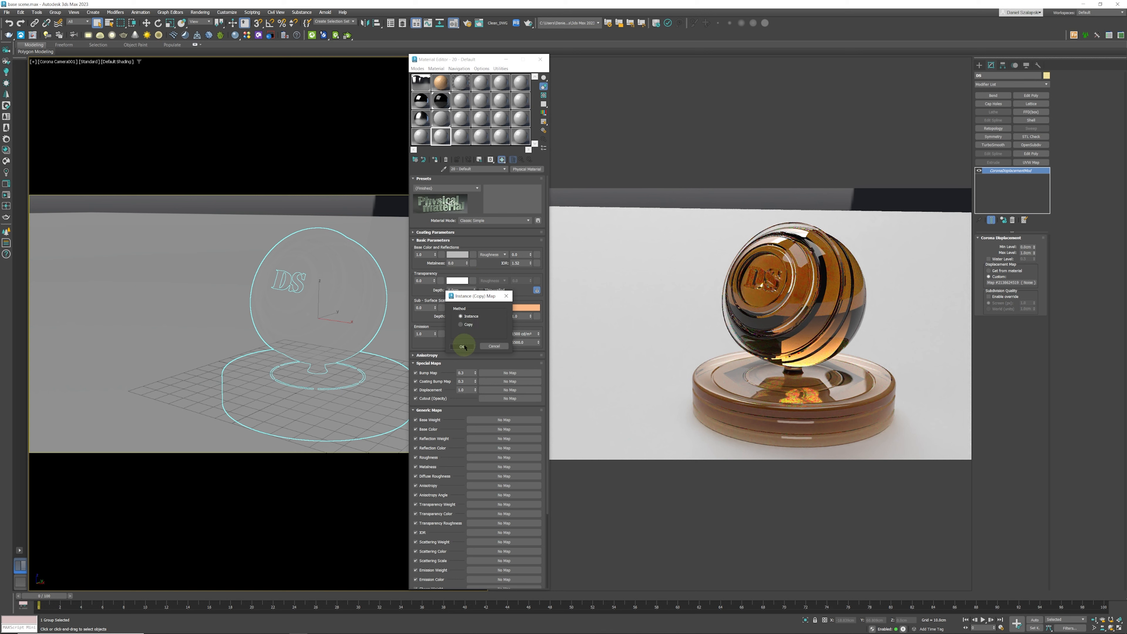
click(602, 197)
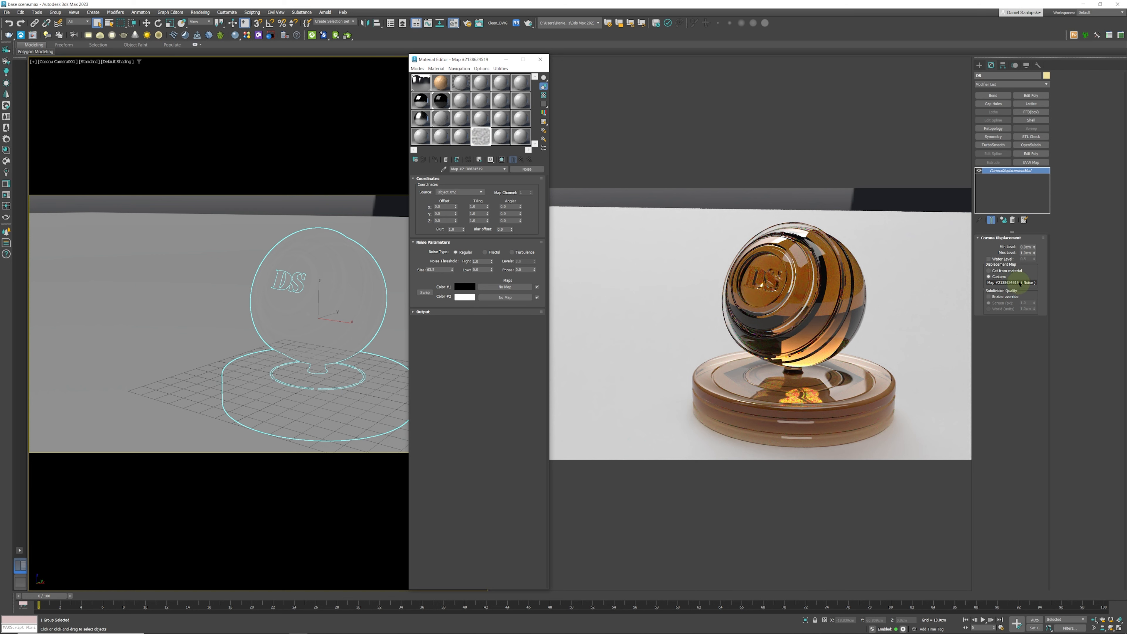
Set the displacement's maximum level to 10 cm and reduce the Noise map's size for finer bumps
click(1027, 252)
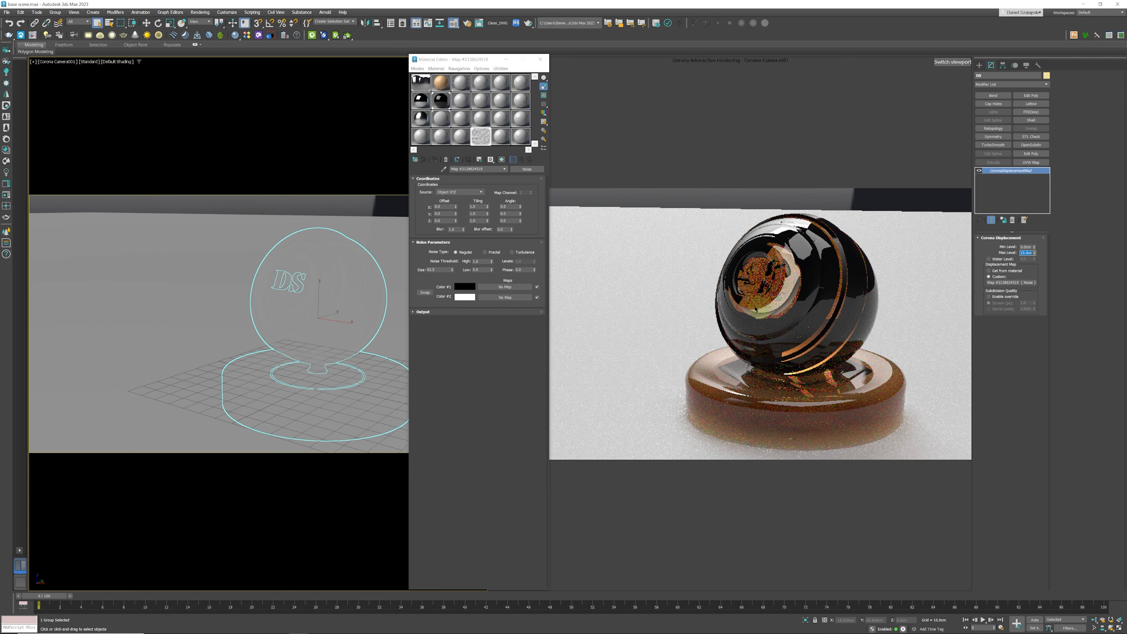
double_click(438, 270)
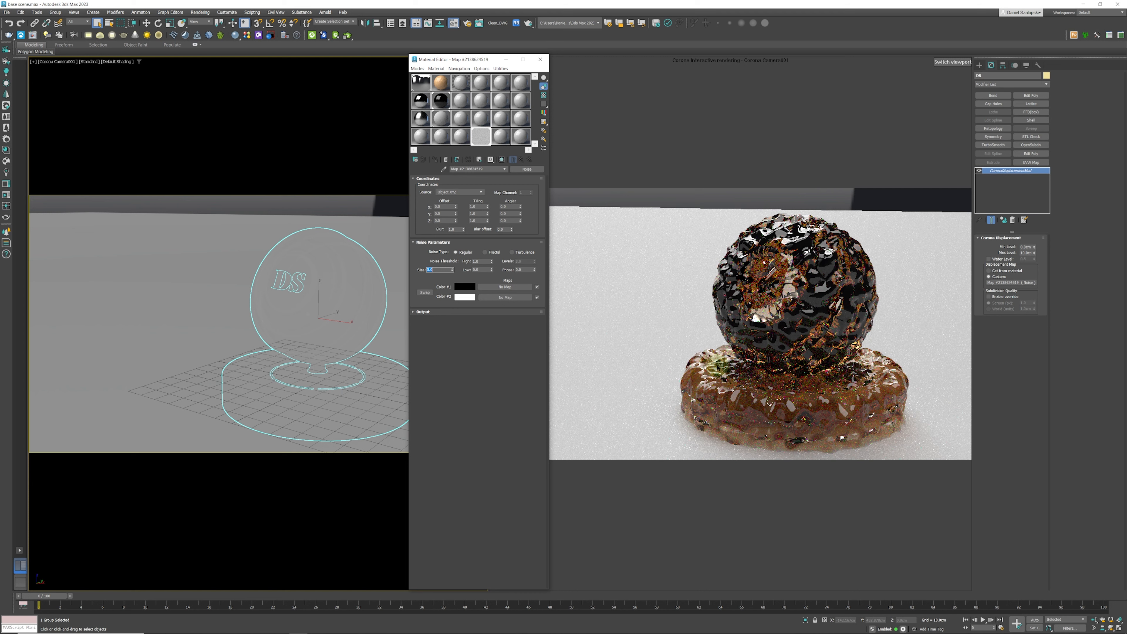
double_click(442, 270)
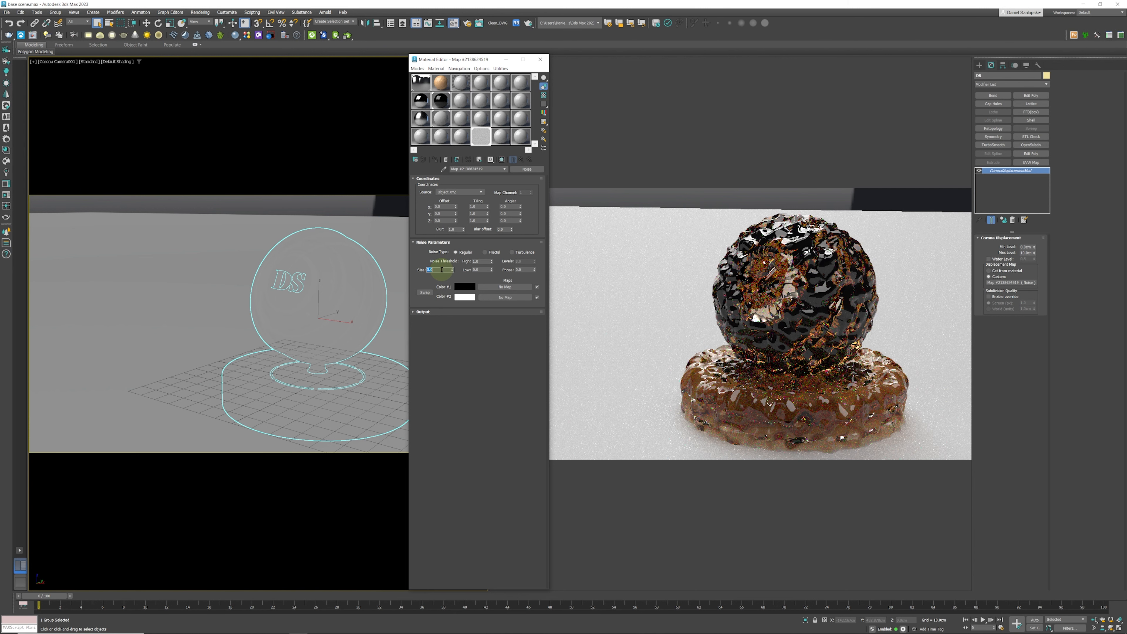
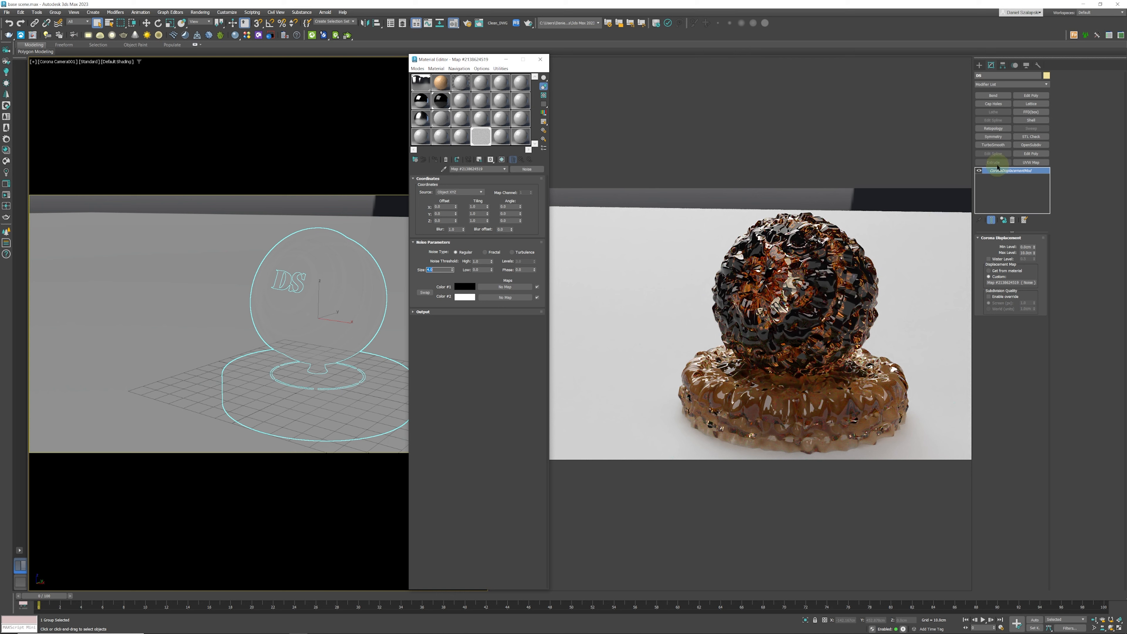
Delete the Corona displacement modifier from the selected object
right_click(1004, 173)
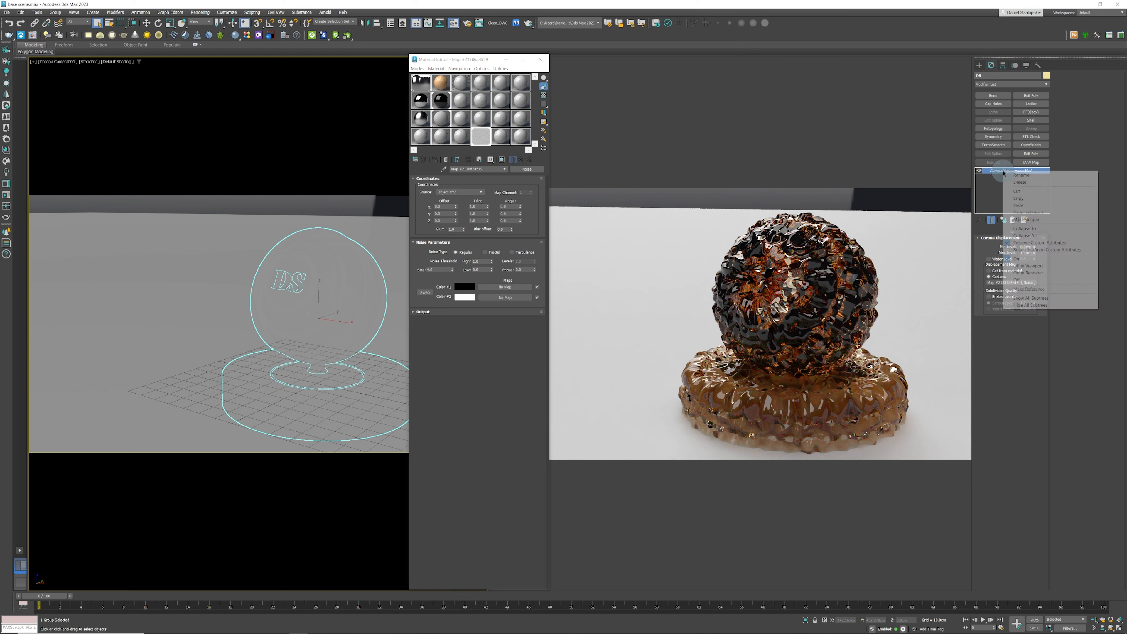
click(1016, 178)
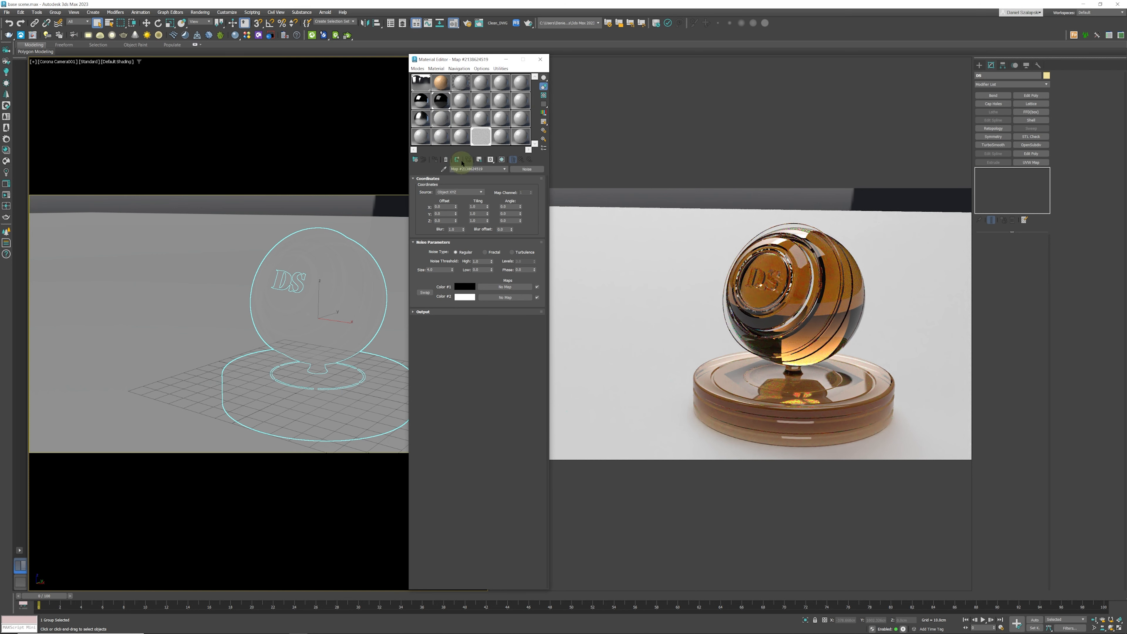
Replace the object's amber glass material with a fresh default CoronaPhysicalMtl
double_click(442, 116)
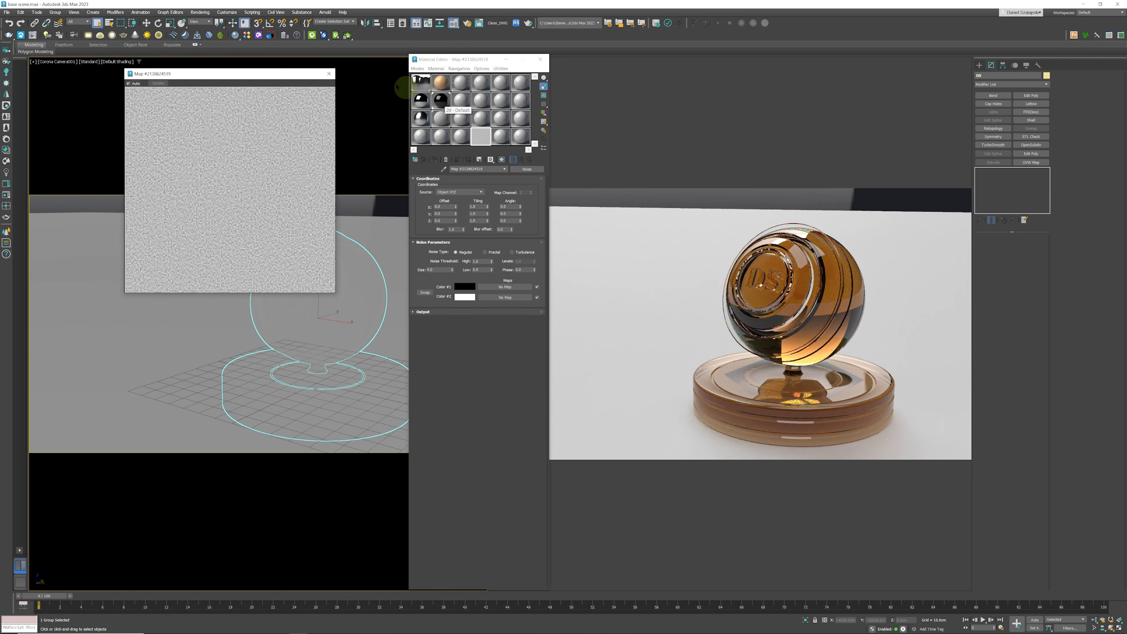
click(330, 74)
click(442, 103)
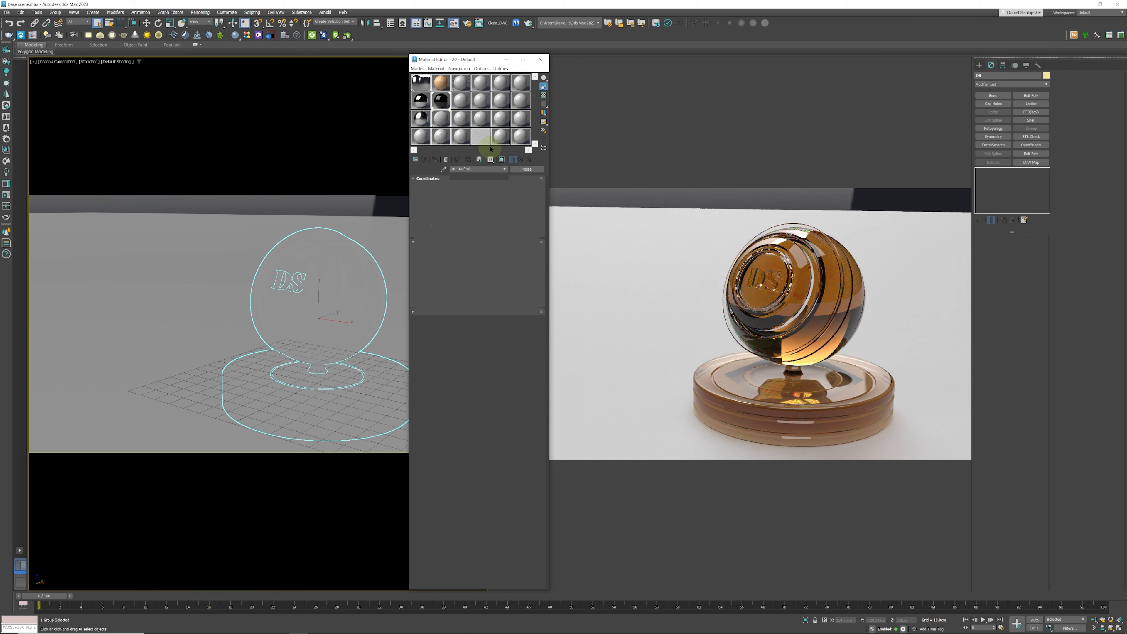
click(527, 169)
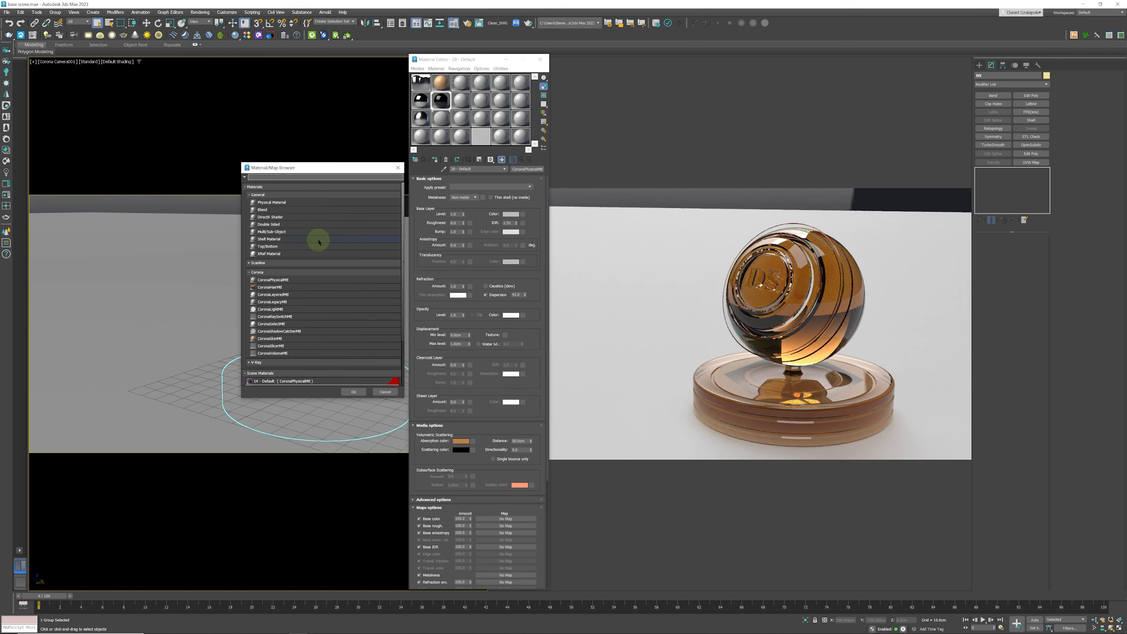
click(277, 281)
click(354, 392)
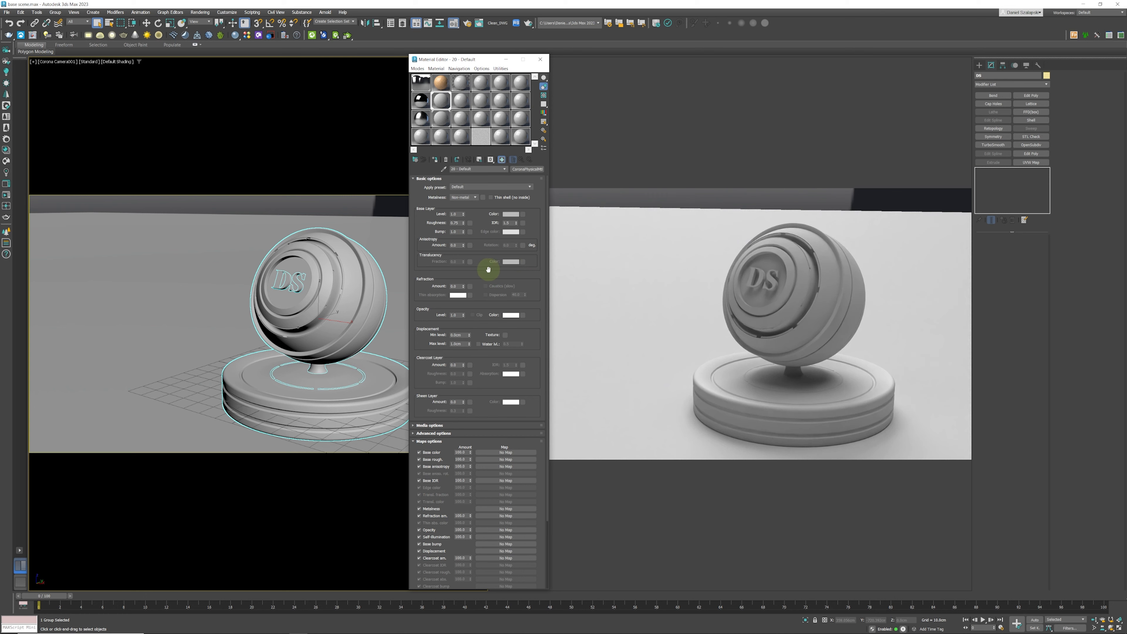
Switch to the browser and examine the sheen examples in the Corona physical material article, then return to 3ds Max
drag(485, 270, 485, 254)
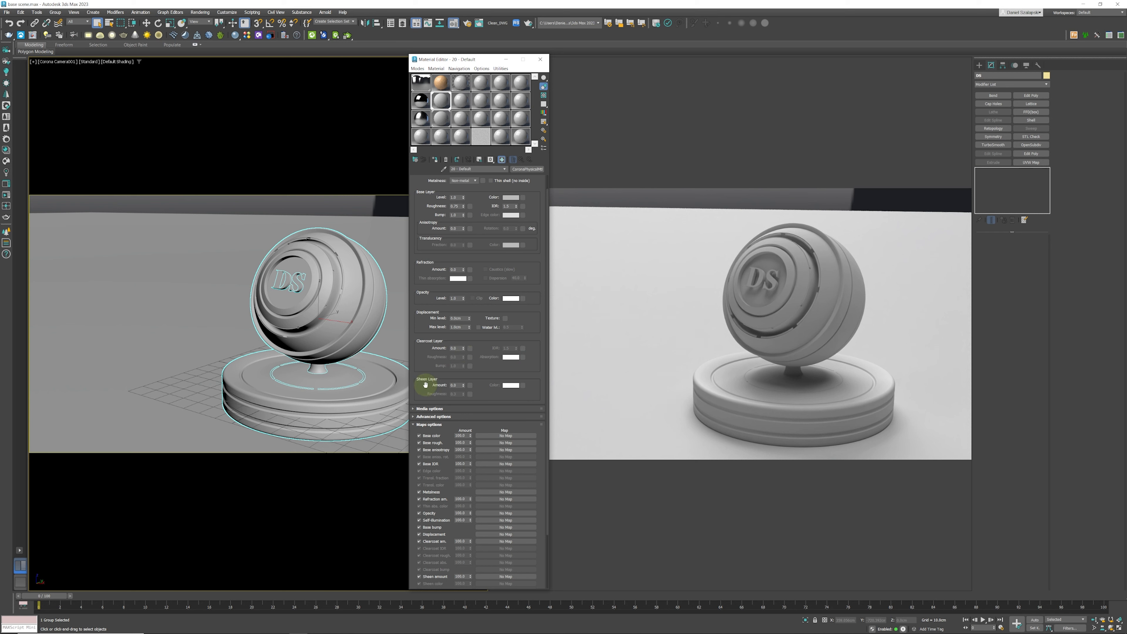
drag(424, 385, 423, 376)
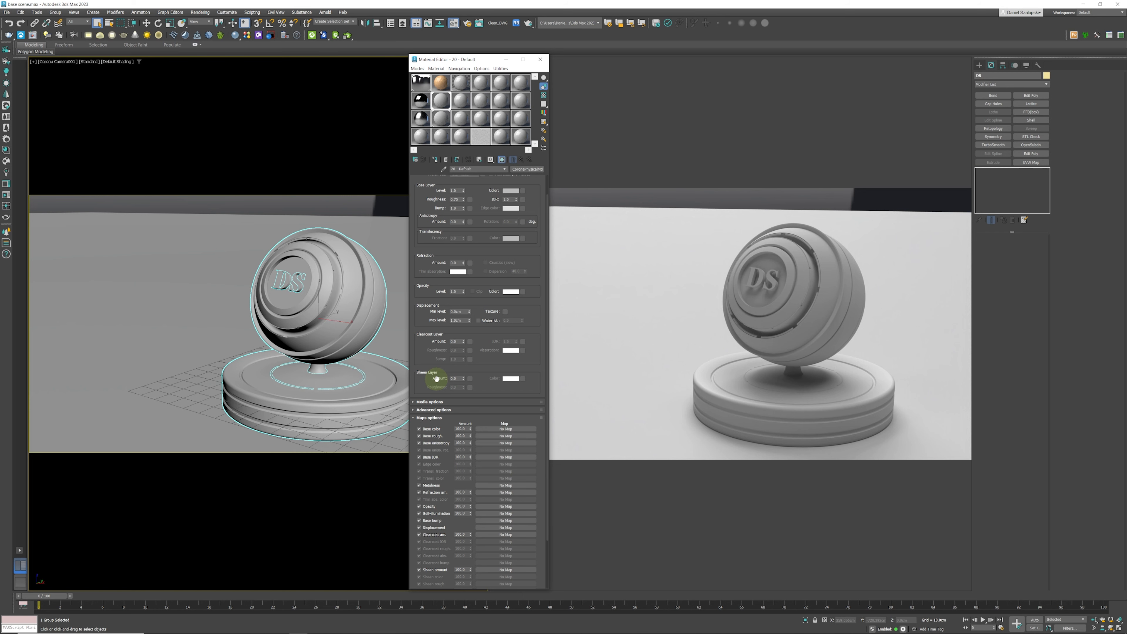
click(262, 627)
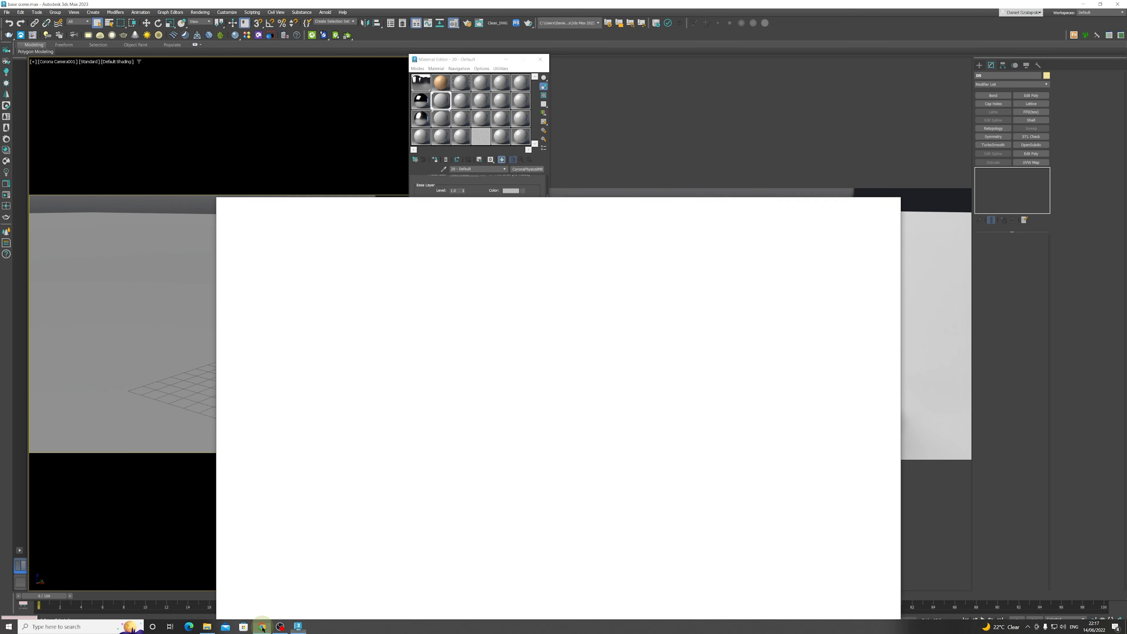
click(440, 207)
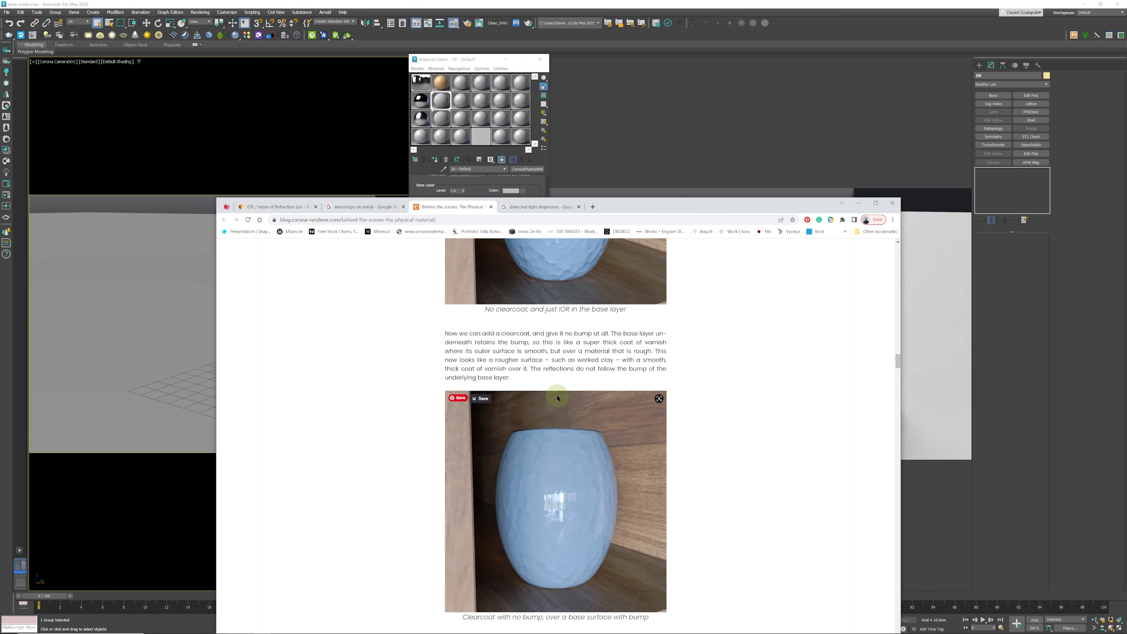
drag(896, 361, 901, 394)
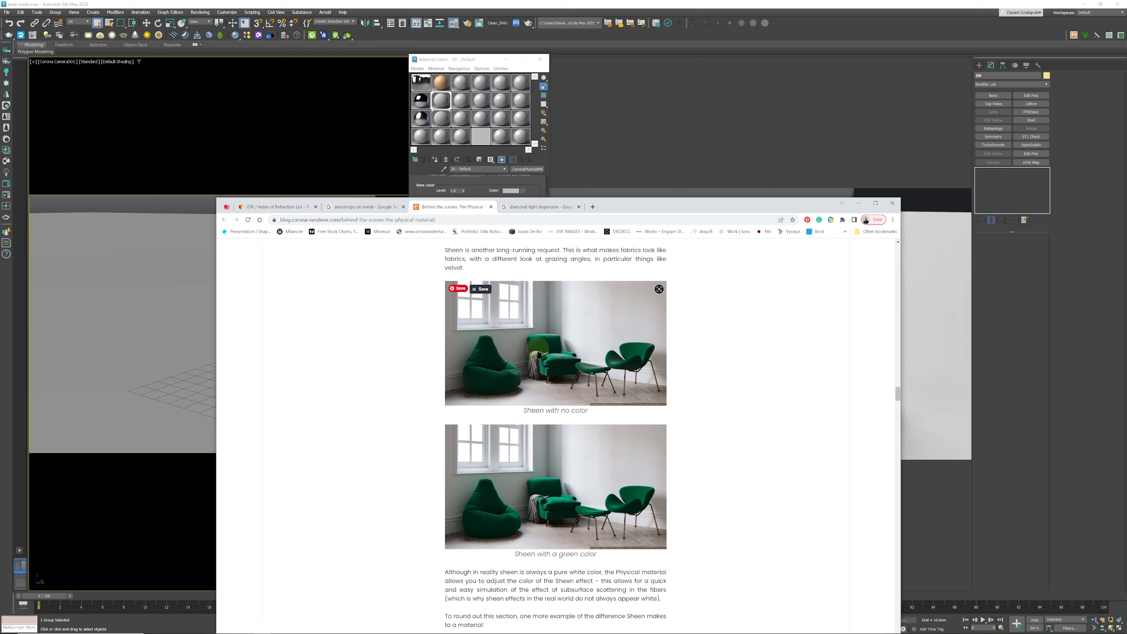
click(858, 207)
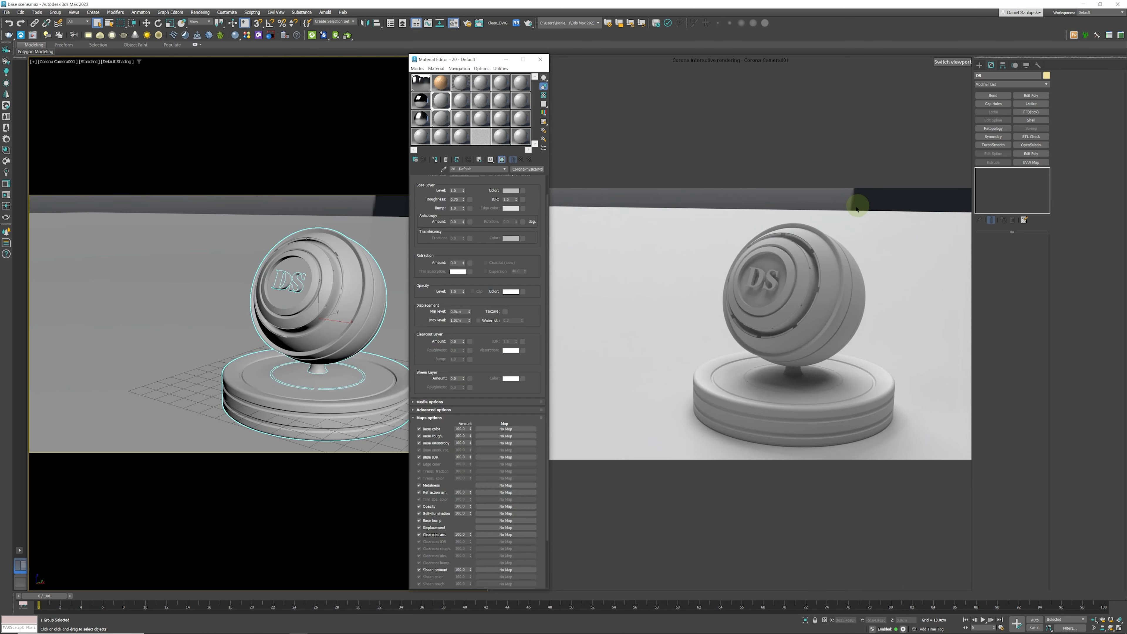
Apply the Velvet preset to the object's physical material
drag(488, 222, 484, 252)
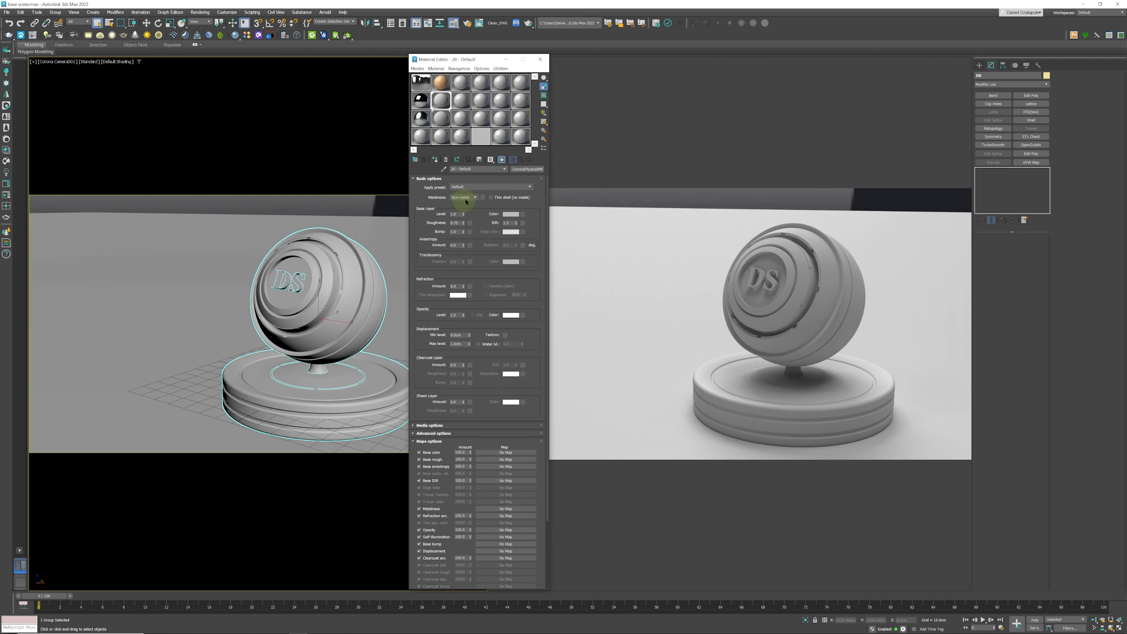
click(530, 187)
drag(532, 201, 531, 240)
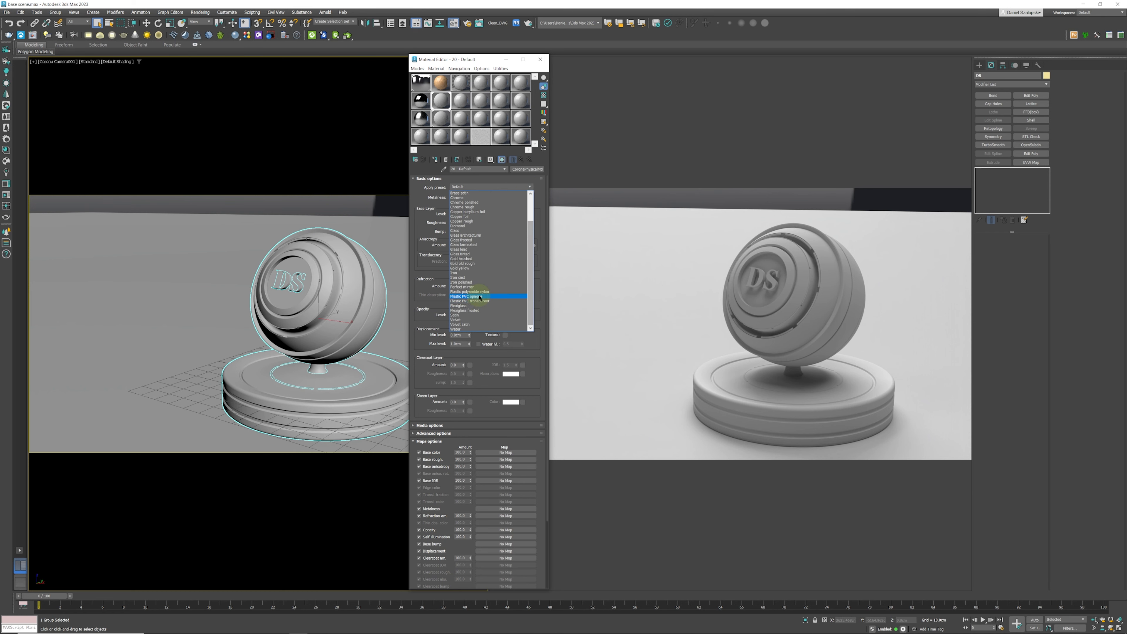
click(466, 320)
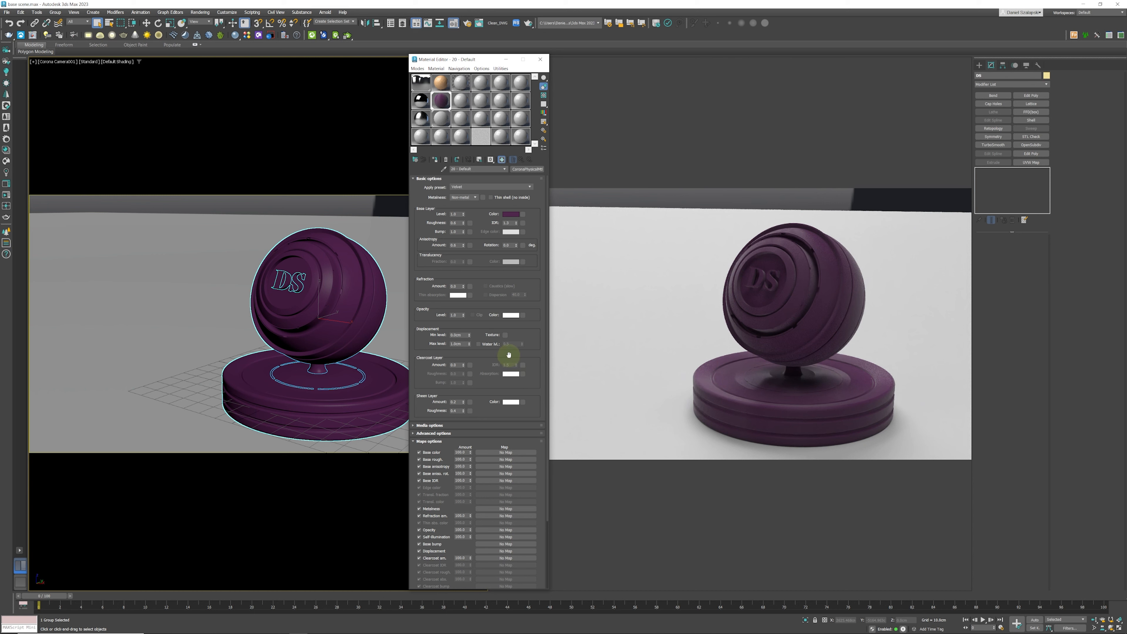
Try sheen layer amounts of 1 and 0 on the velvet material, and finish with 0.5
double_click(459, 402)
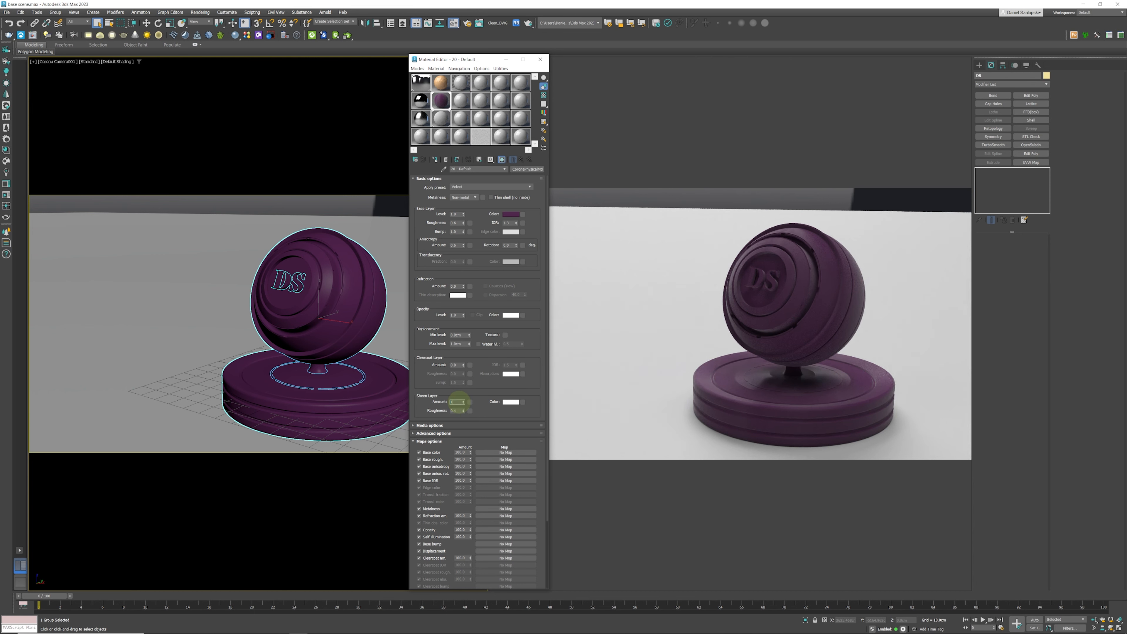
text(1)
key(Return)
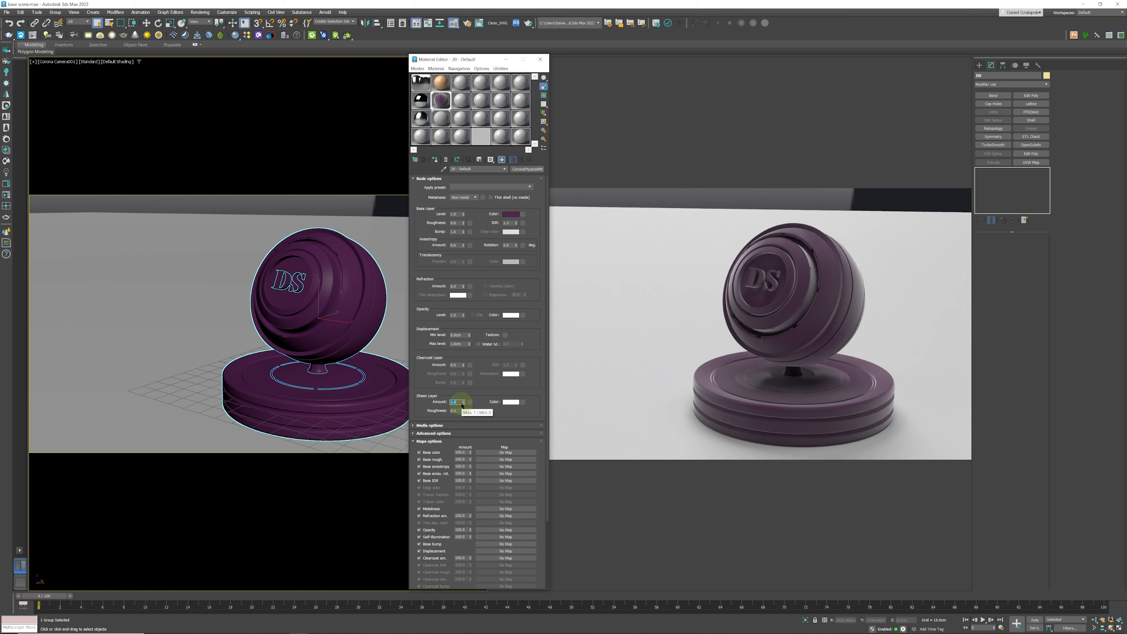
key(Return)
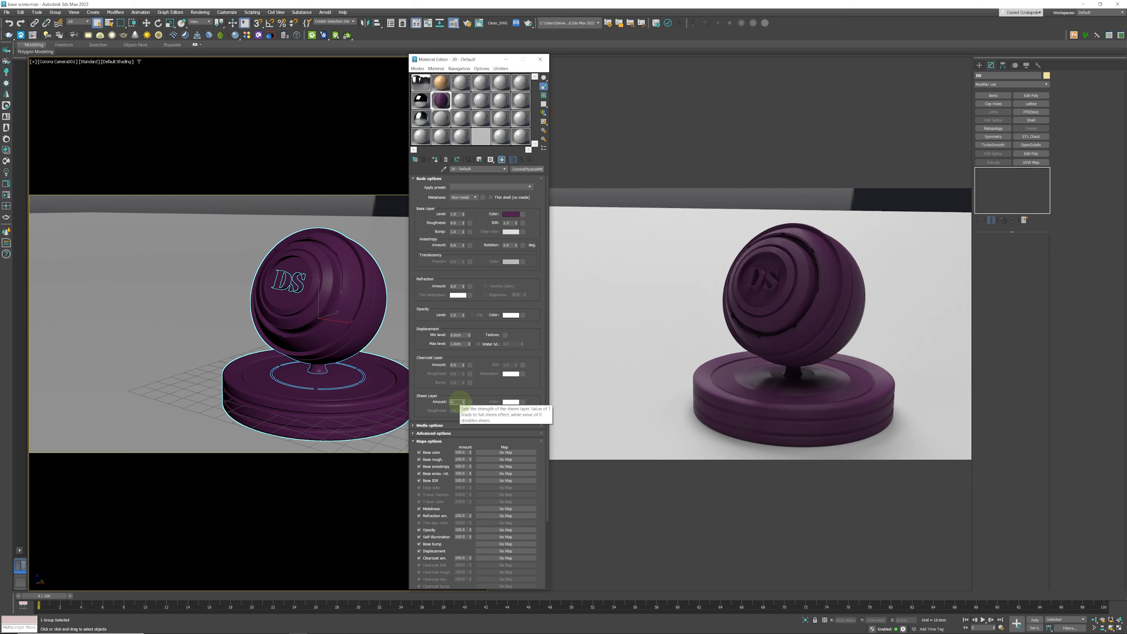
key(Return)
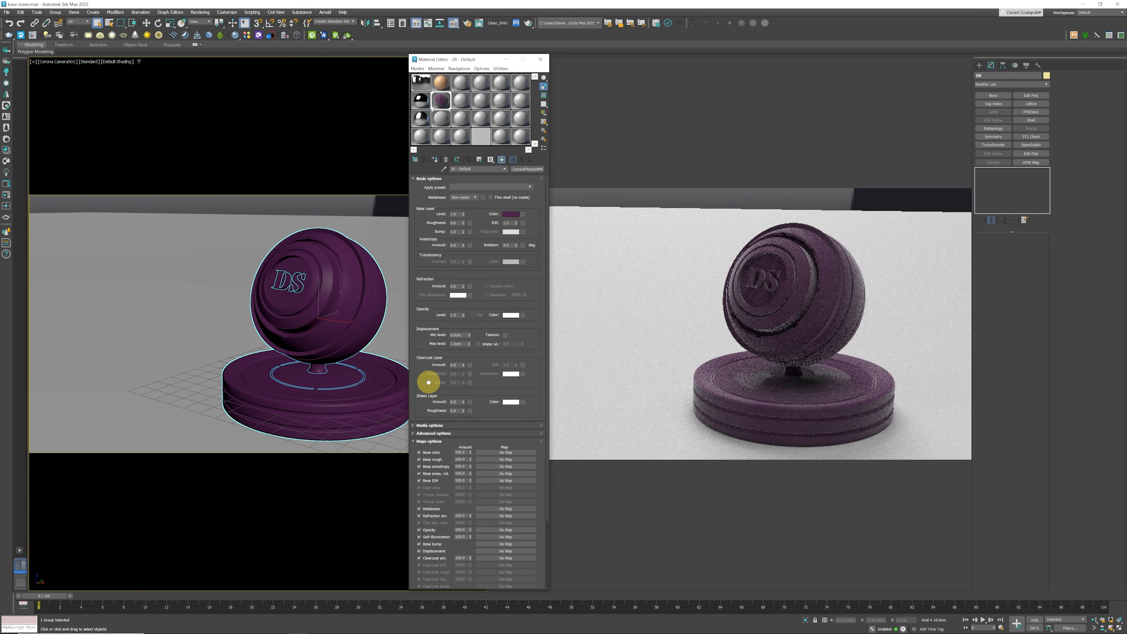
scroll(428, 371, down, 2)
scroll(428, 375, up, 2)
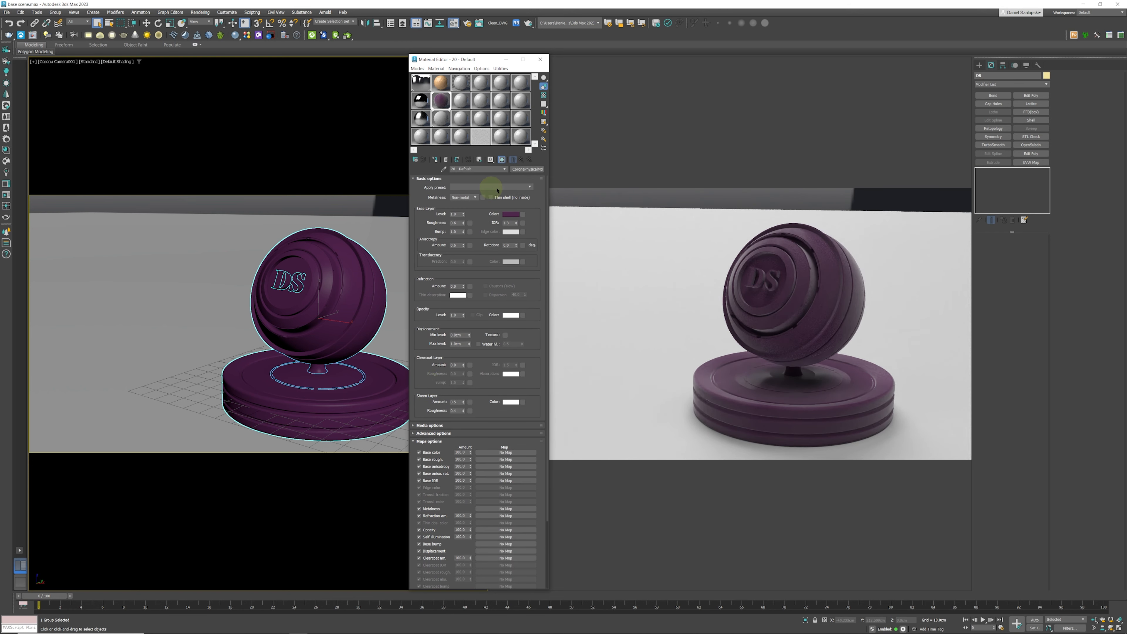
click(531, 188)
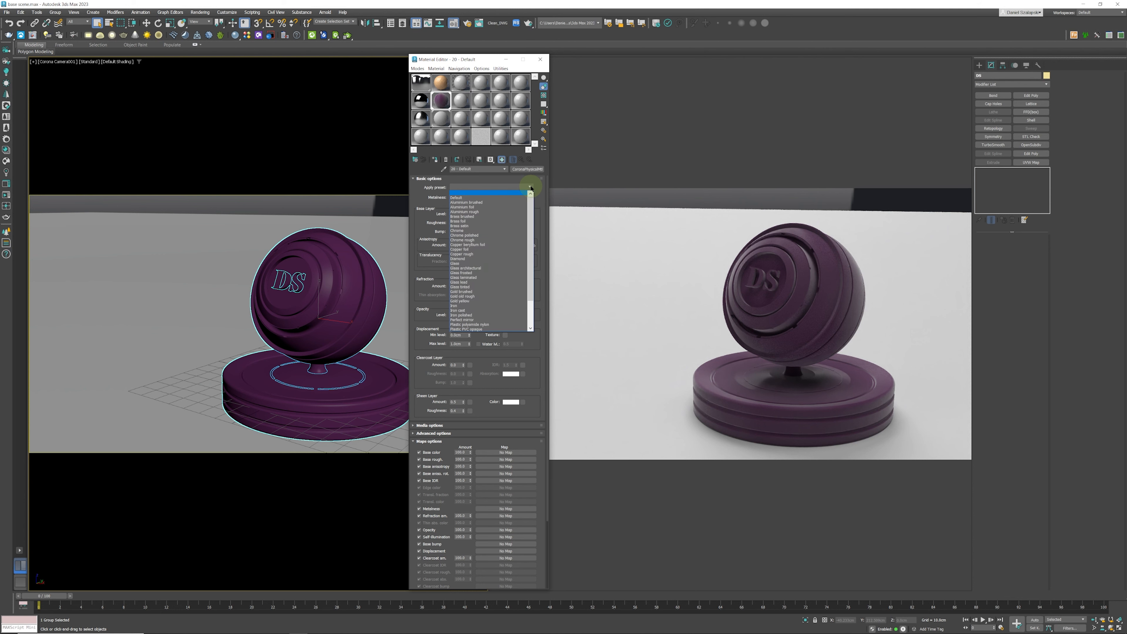
mouse_move(534, 208)
mouse_down()
mouse_move(532, 240)
mouse_move(535, 193)
mouse_up()
click(537, 191)
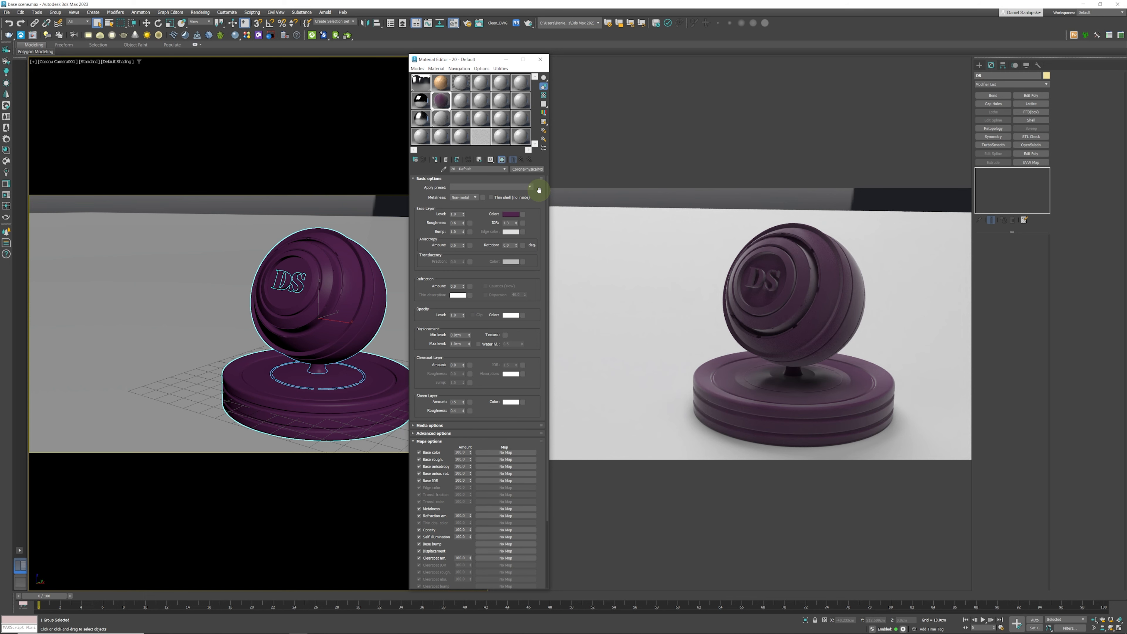
Examine the physical material's basic parameters, the volumetric and subsurface scattering settings in Media options, and the Advanced options
drag(425, 199, 427, 189)
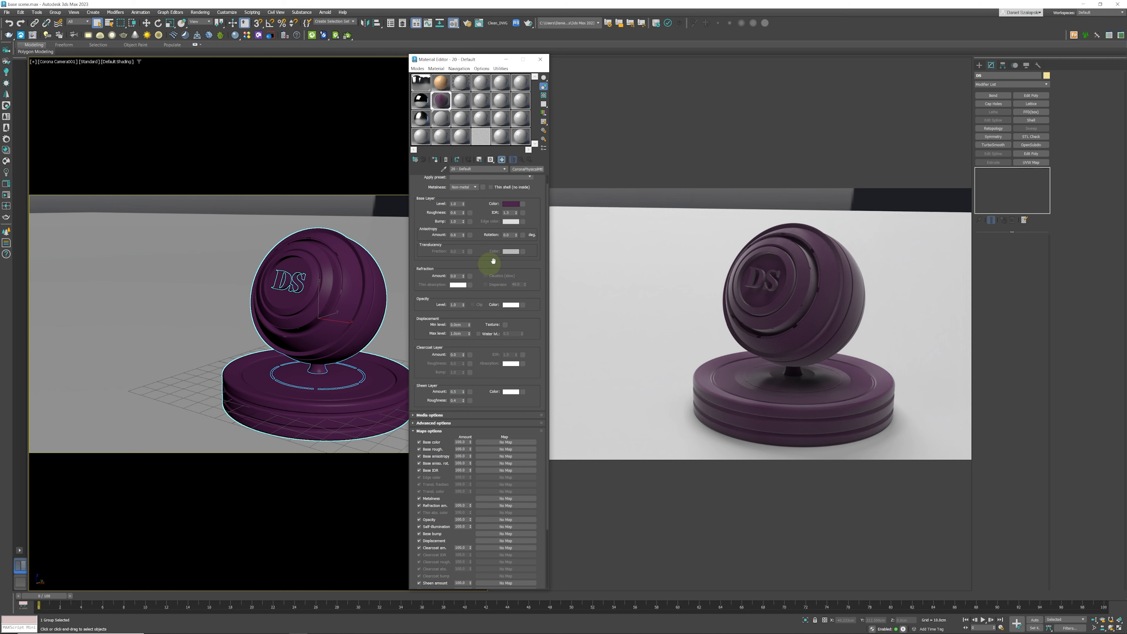
drag(489, 243, 486, 237)
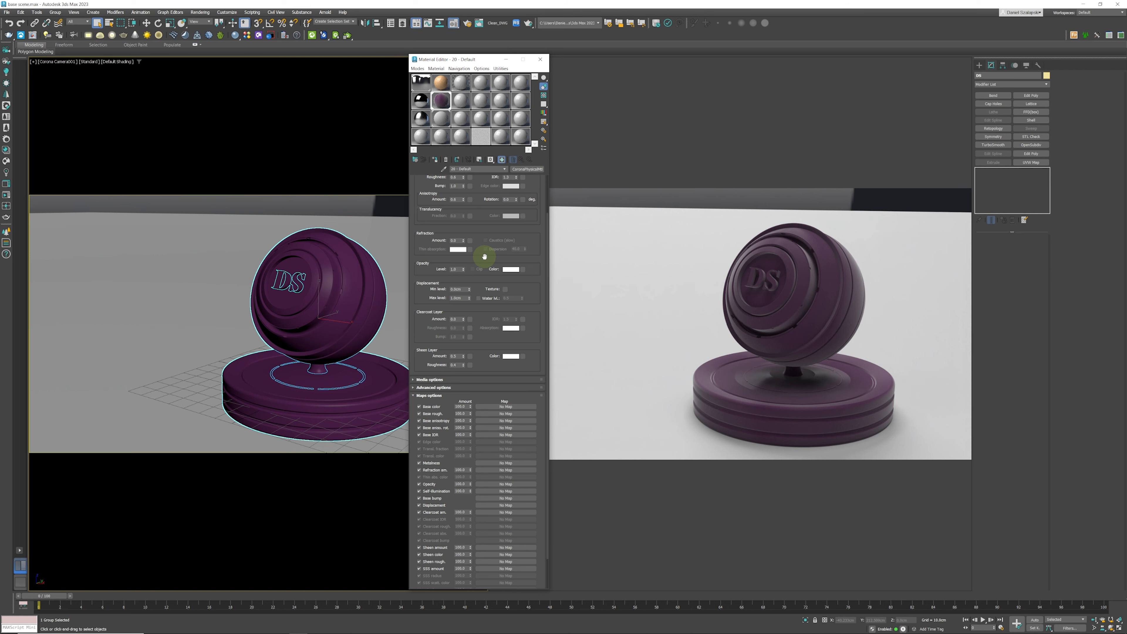
drag(475, 228, 485, 260)
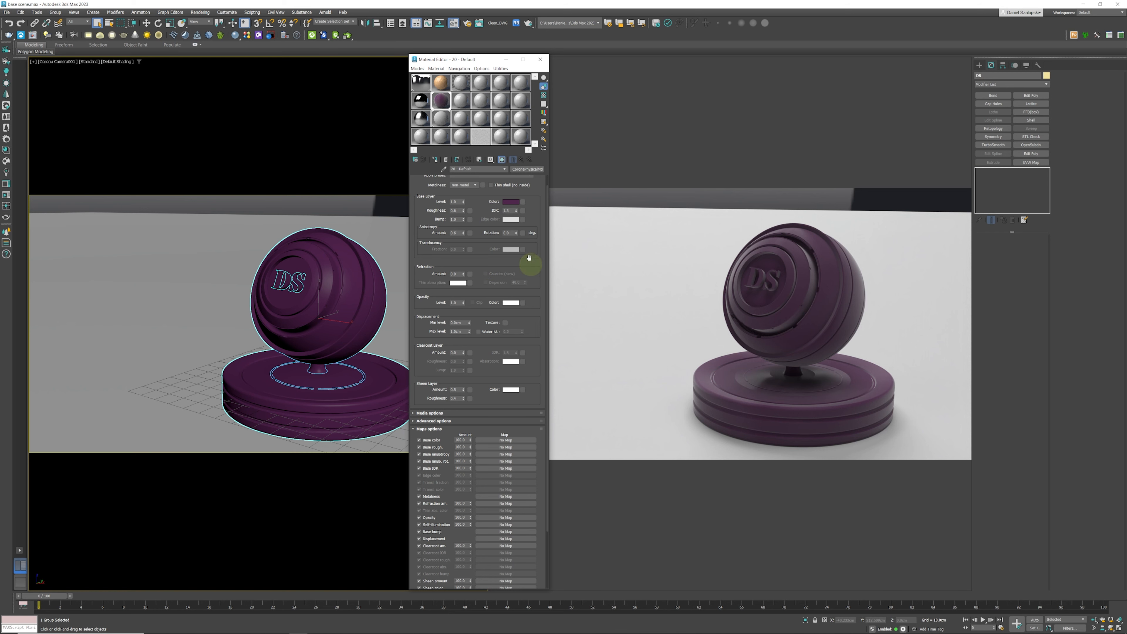
drag(484, 249, 489, 211)
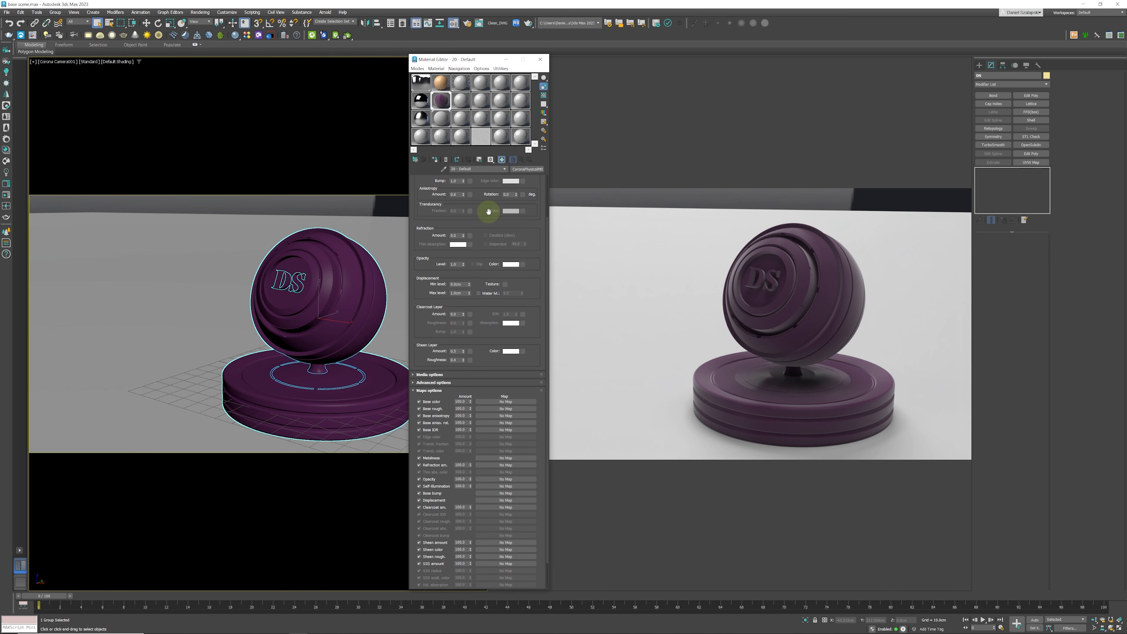
drag(484, 306, 491, 277)
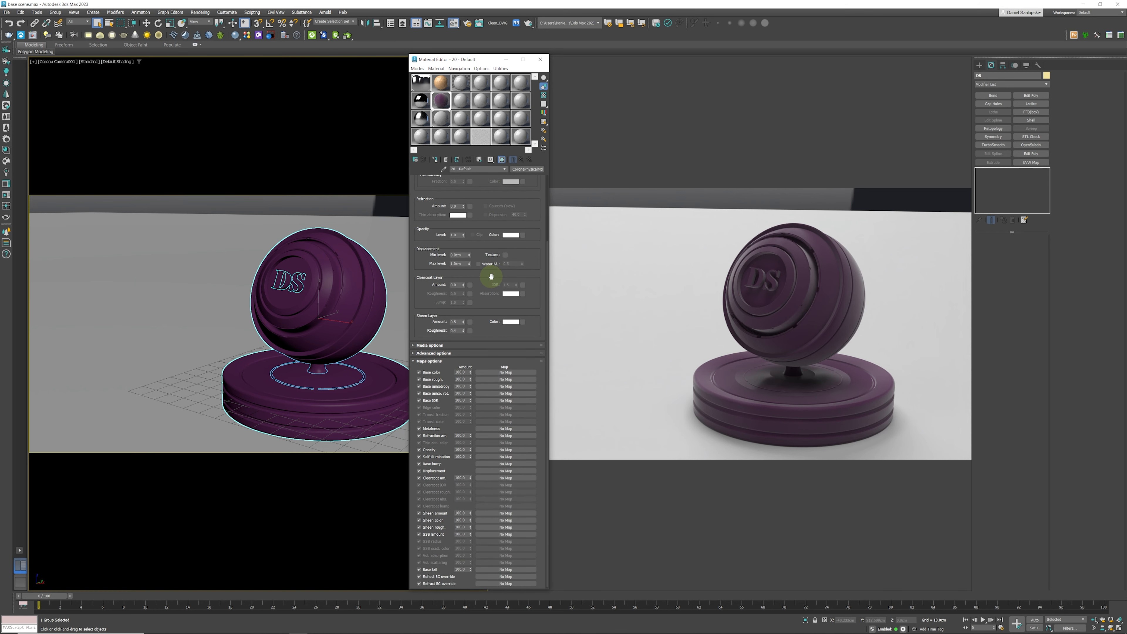
click(426, 345)
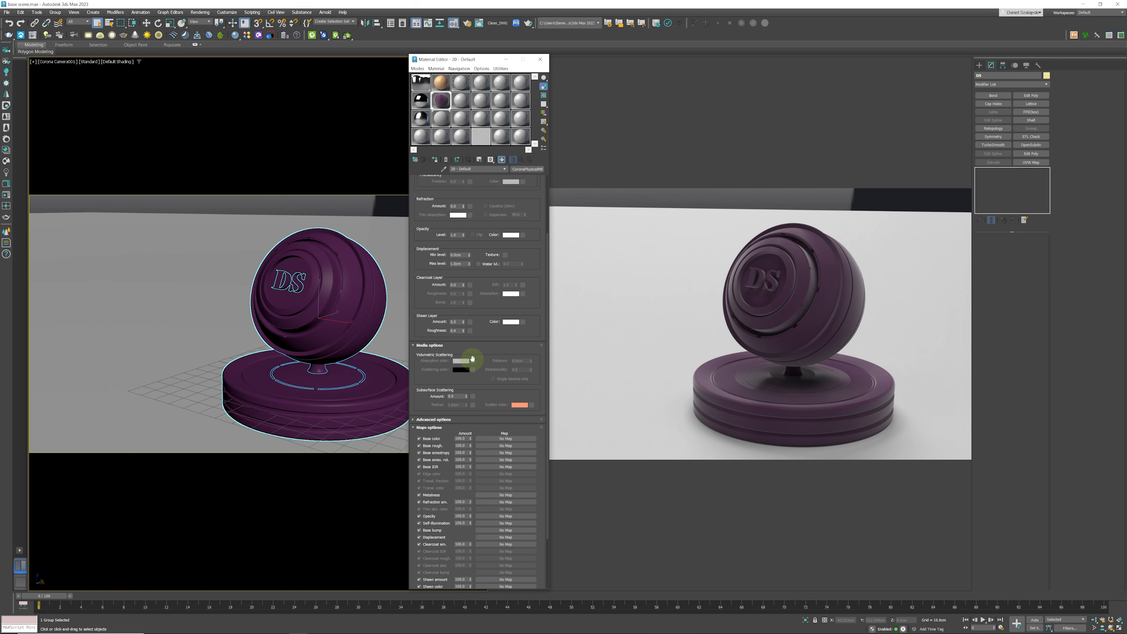
click(428, 346)
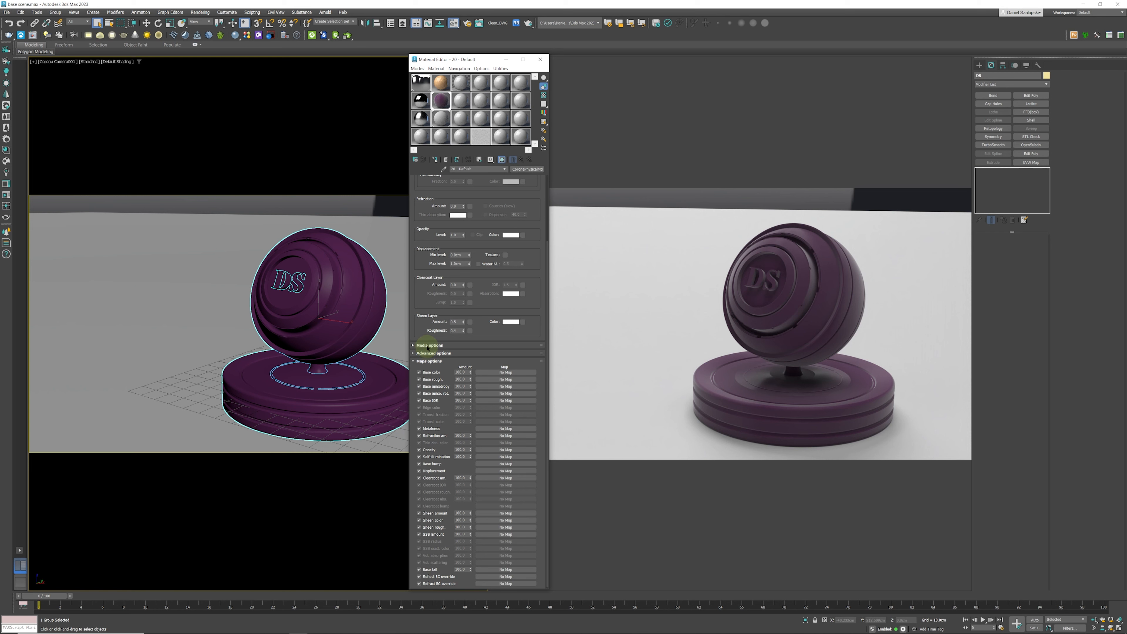
click(429, 346)
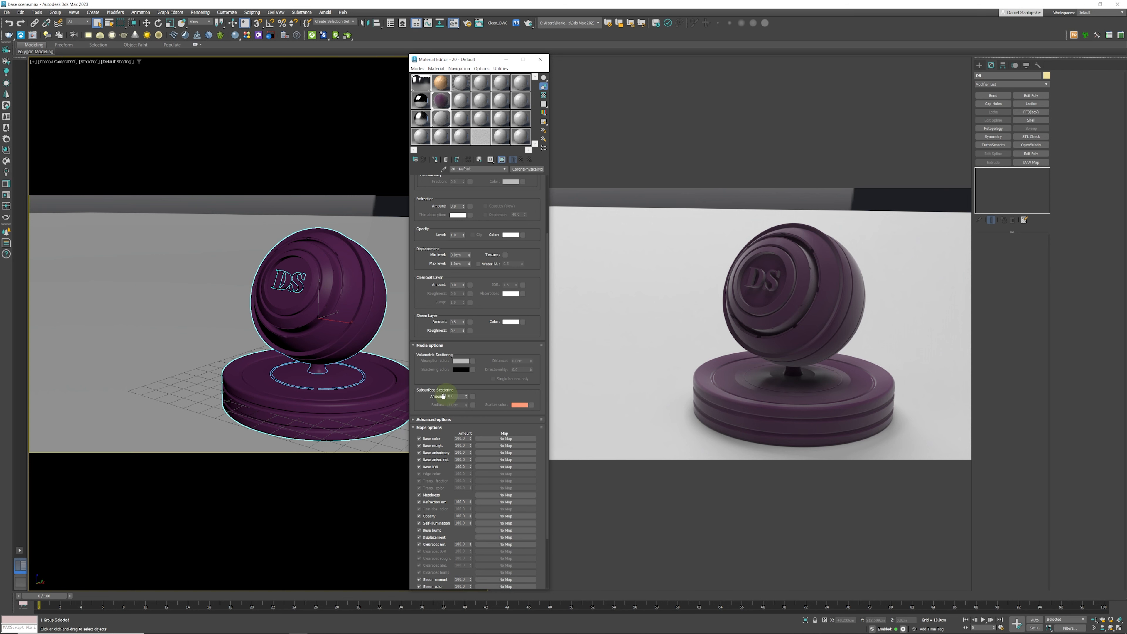
click(430, 345)
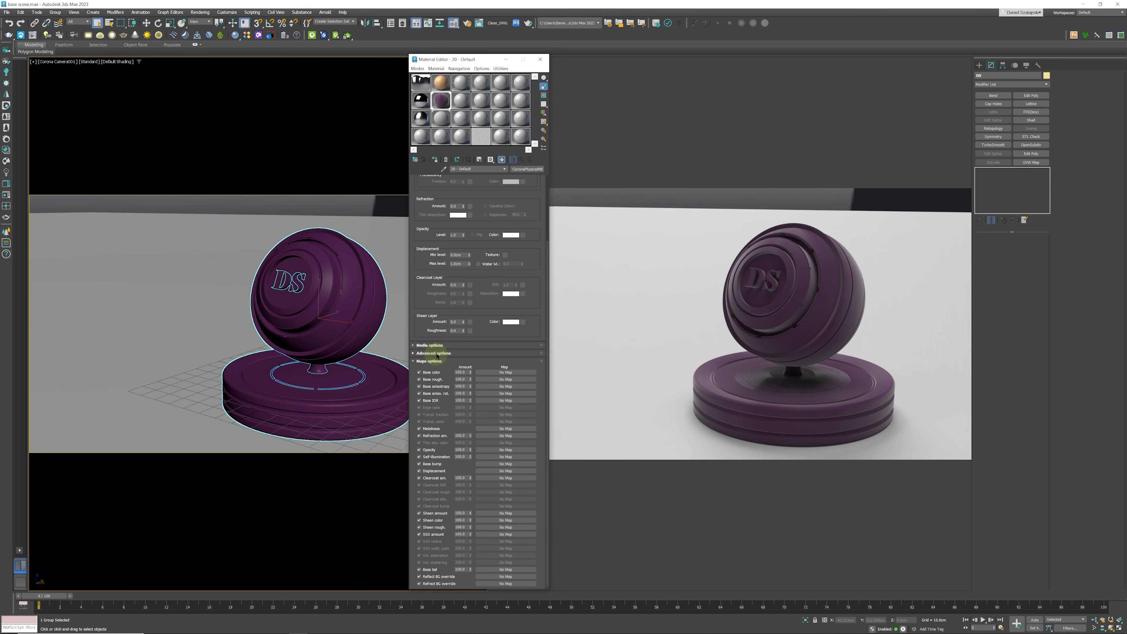
click(436, 354)
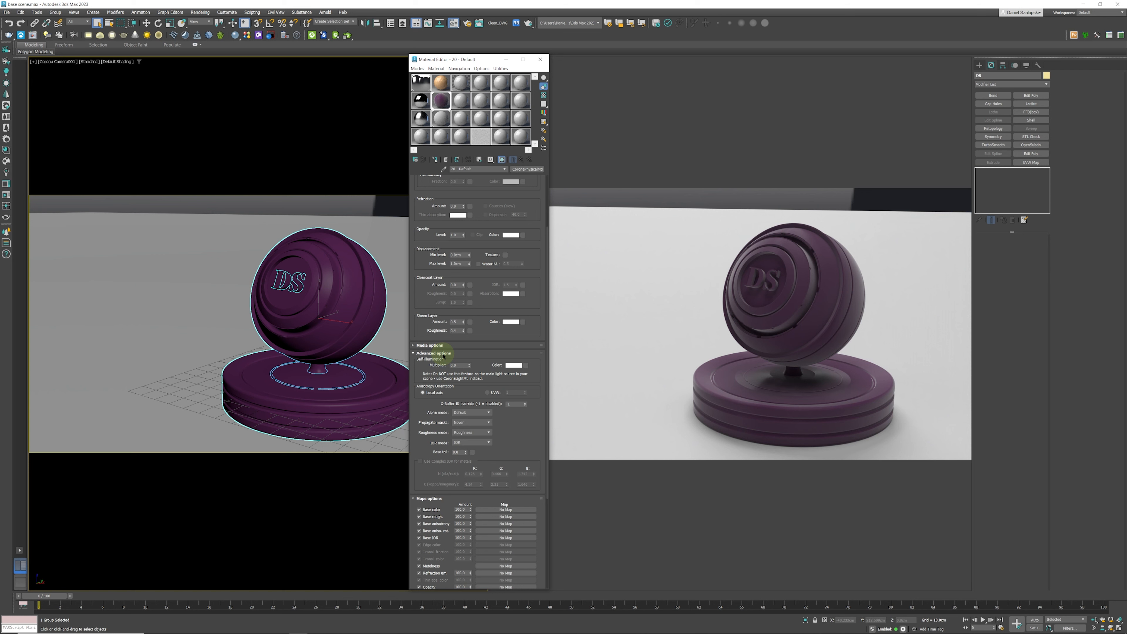
click(466, 354)
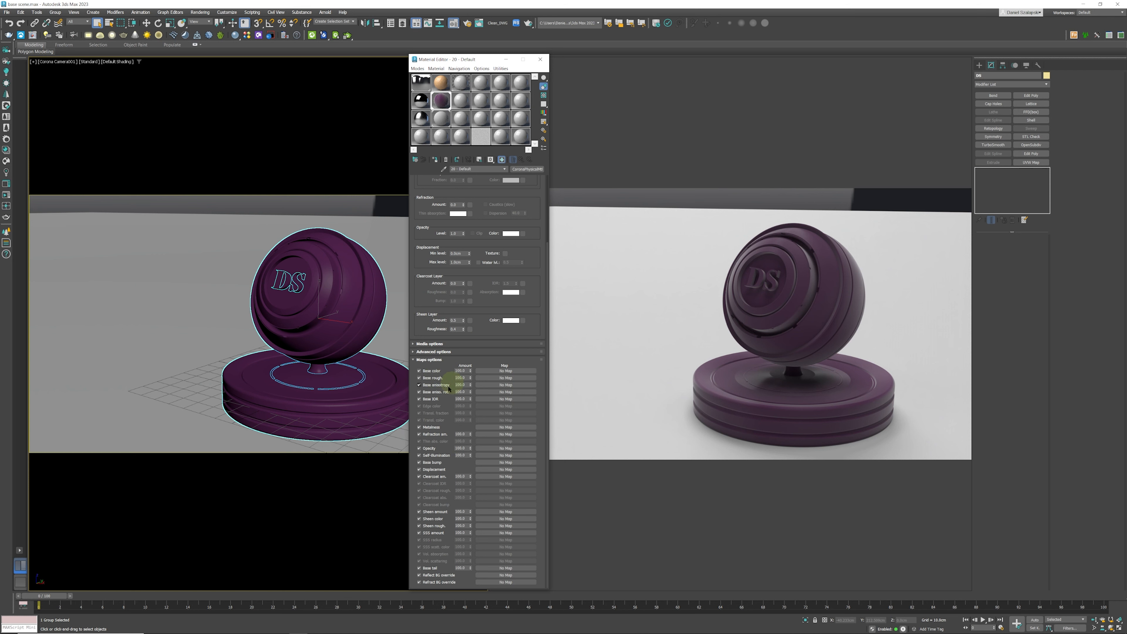
Load the tan 11080 brick image from the brick texture folder as the base color bitmap, then return to the parent material
scroll(480, 310, up, 1)
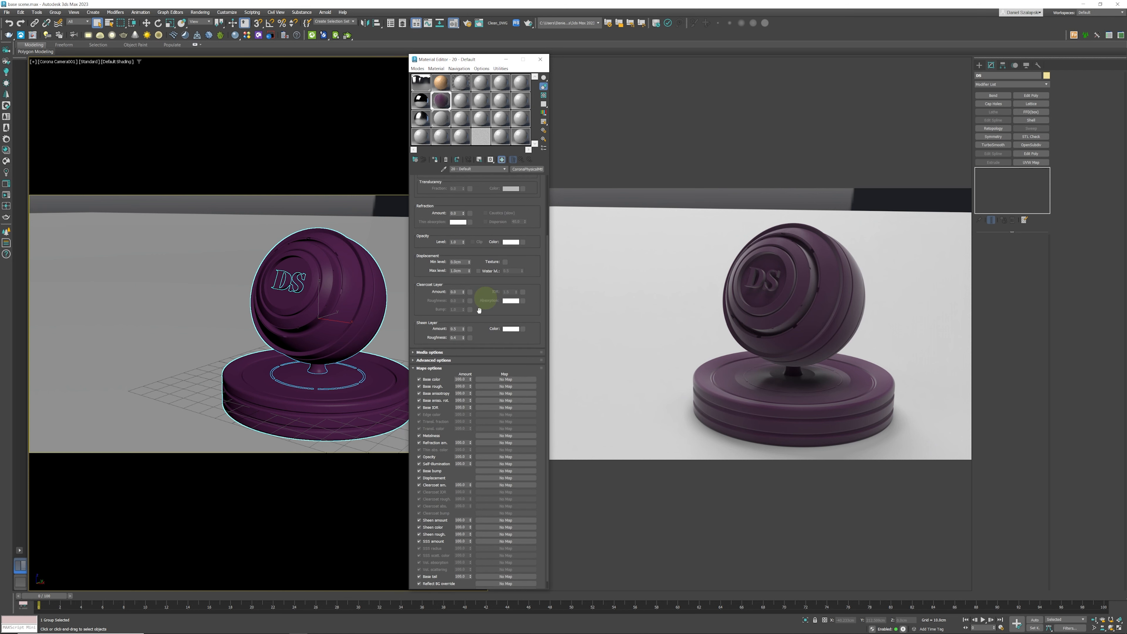
scroll(481, 296, up, 1)
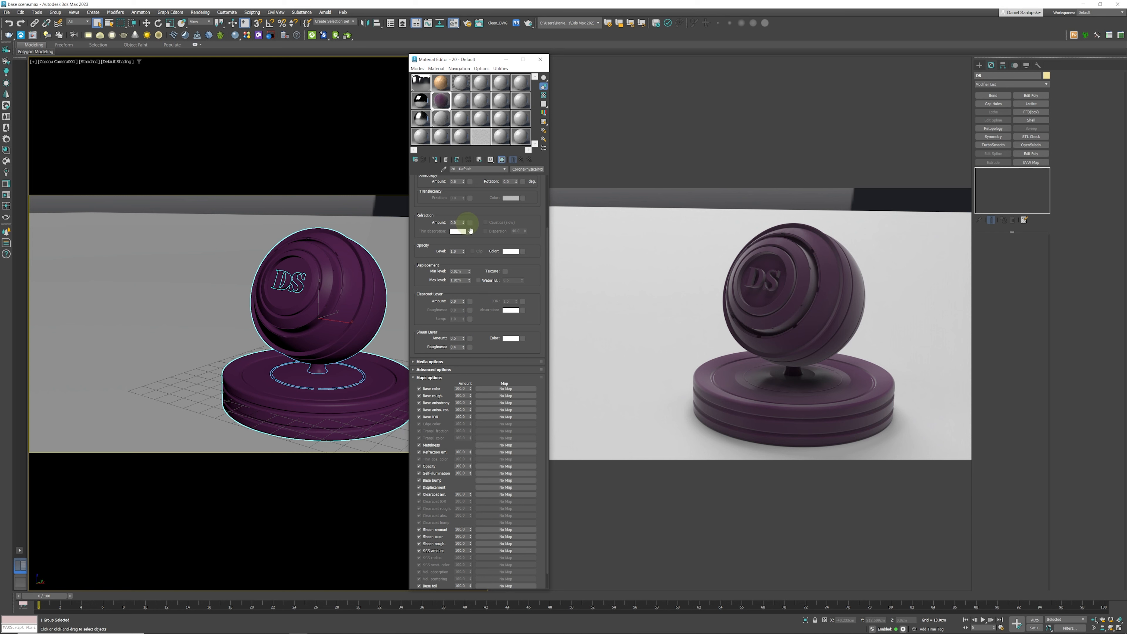
scroll(484, 241, up, 1)
scroll(485, 241, up, 5)
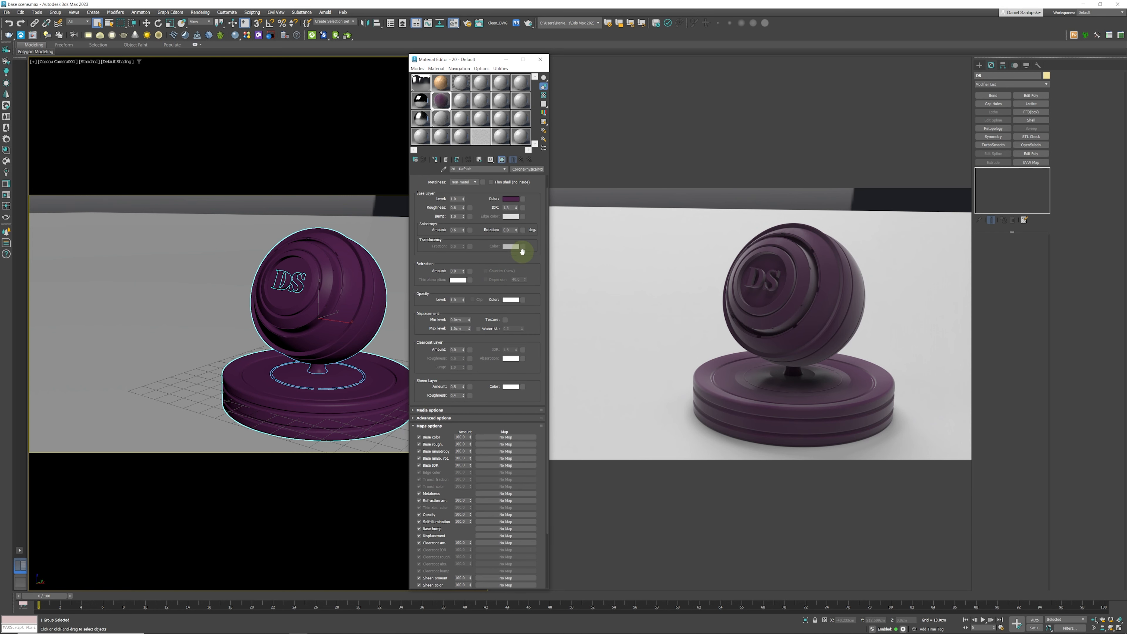
click(523, 199)
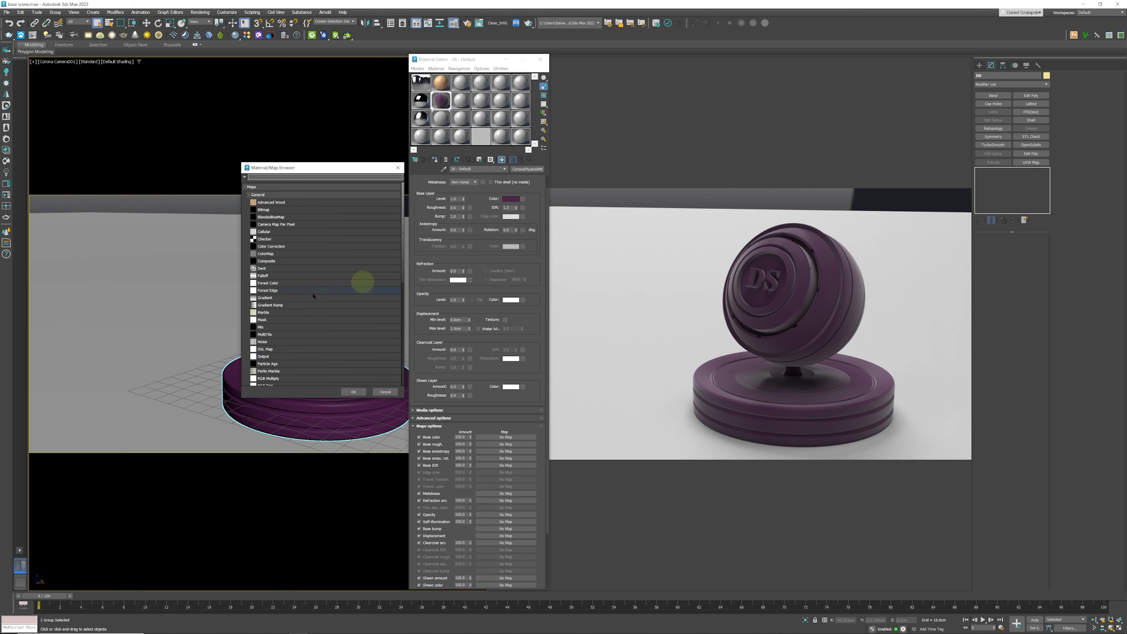
double_click(270, 212)
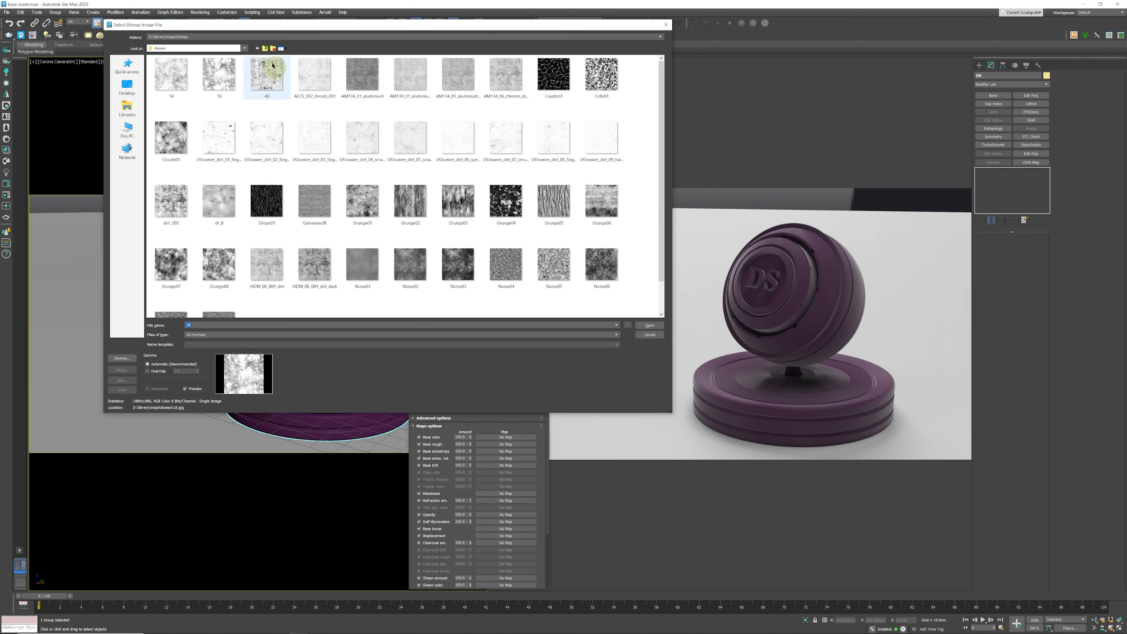
click(265, 49)
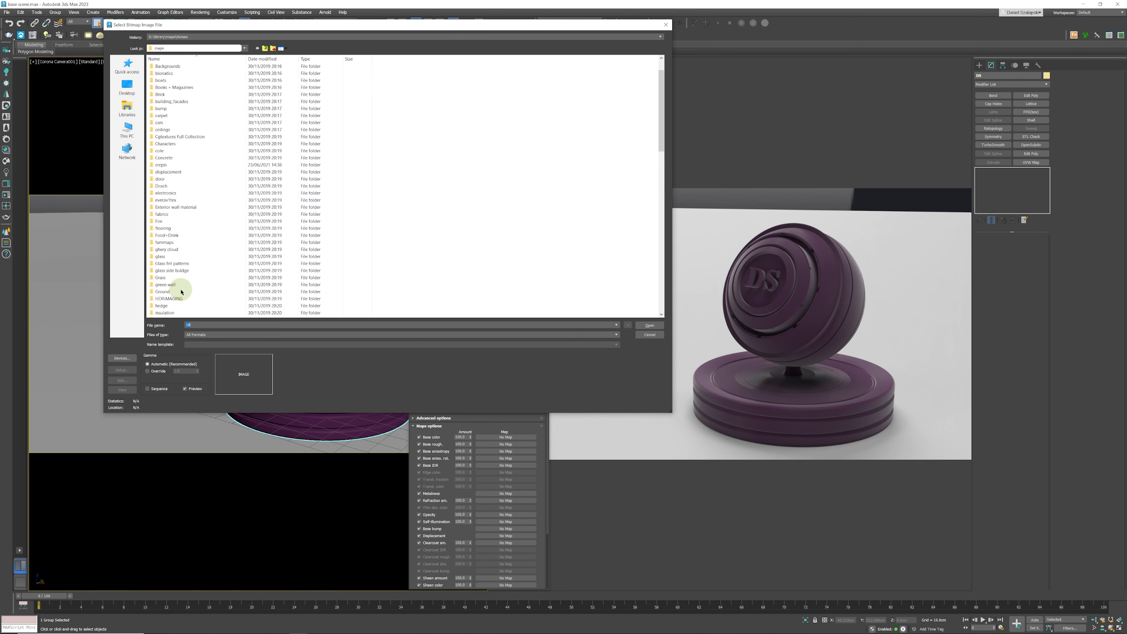
scroll(191, 266, up, 6)
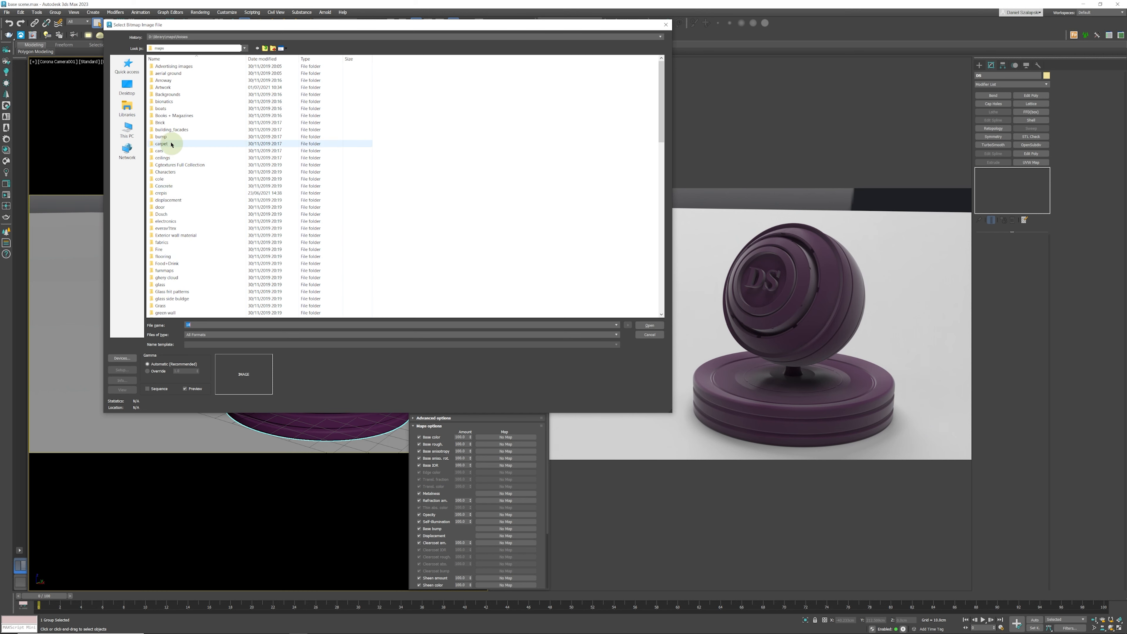
double_click(165, 124)
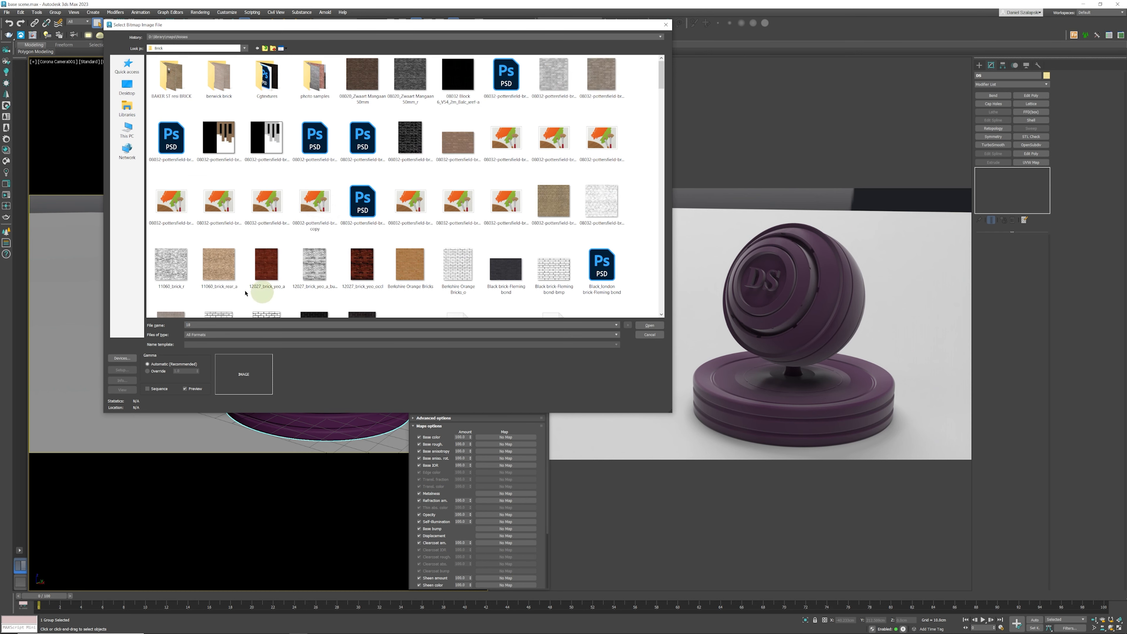
click(219, 266)
click(649, 326)
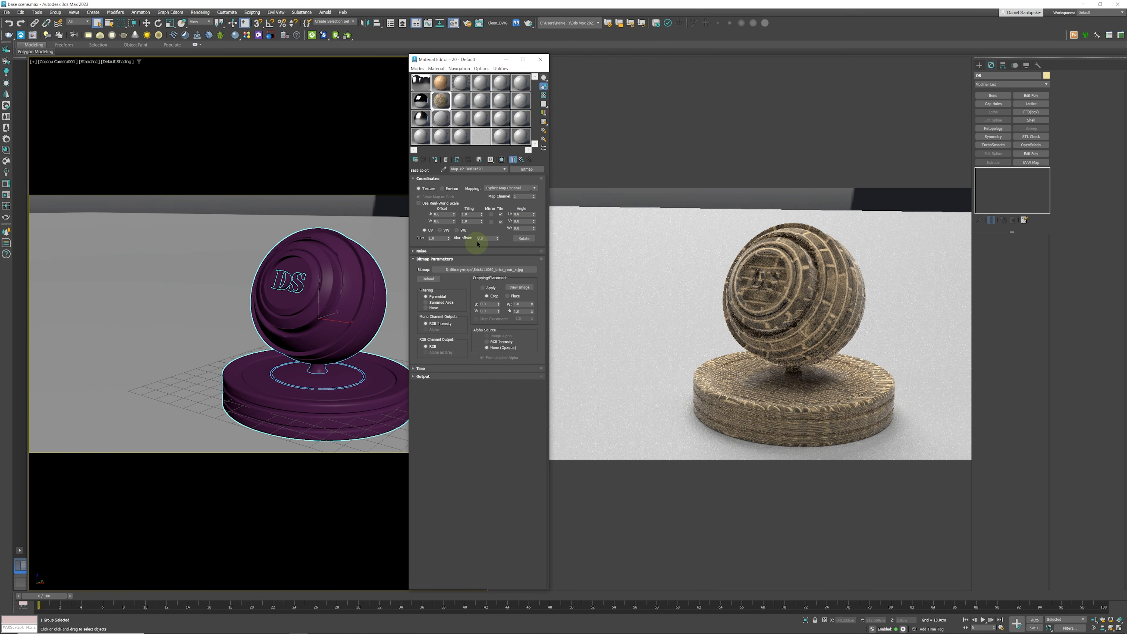
click(521, 161)
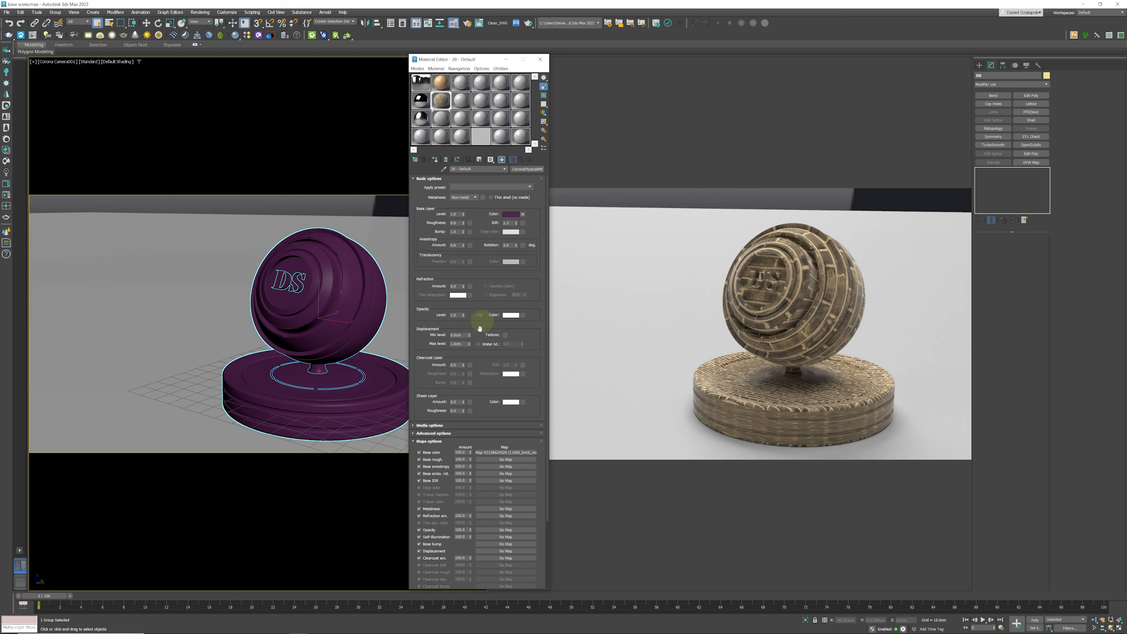
Show the brick texture on the object in the viewport and set the base color map amount to 50
scroll(489, 395, down, 3)
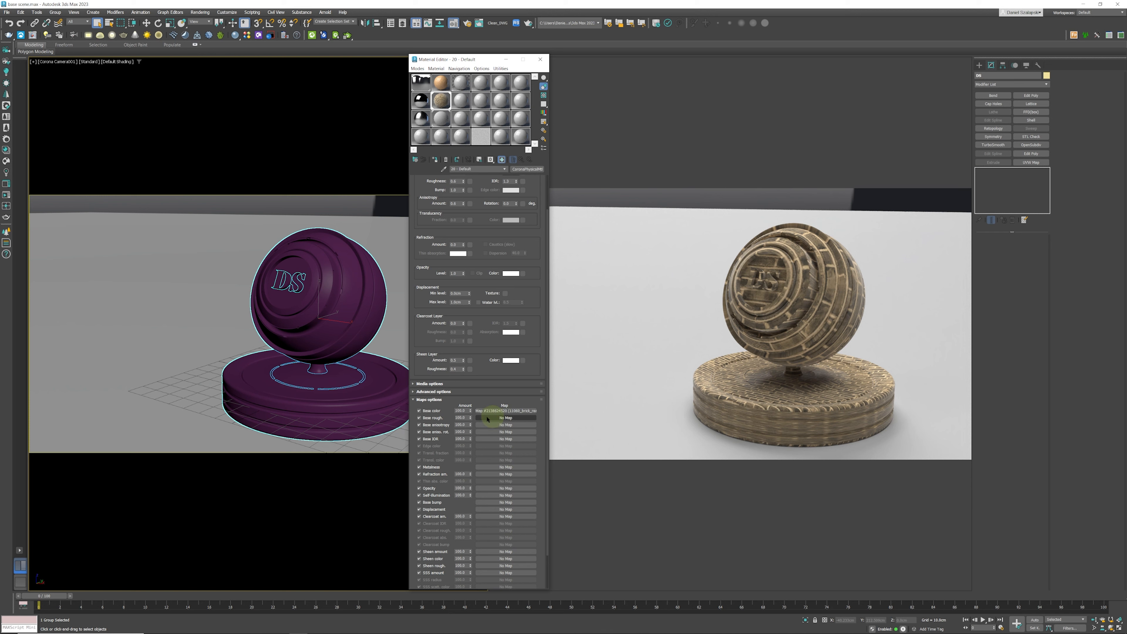
scroll(480, 378, up, 1)
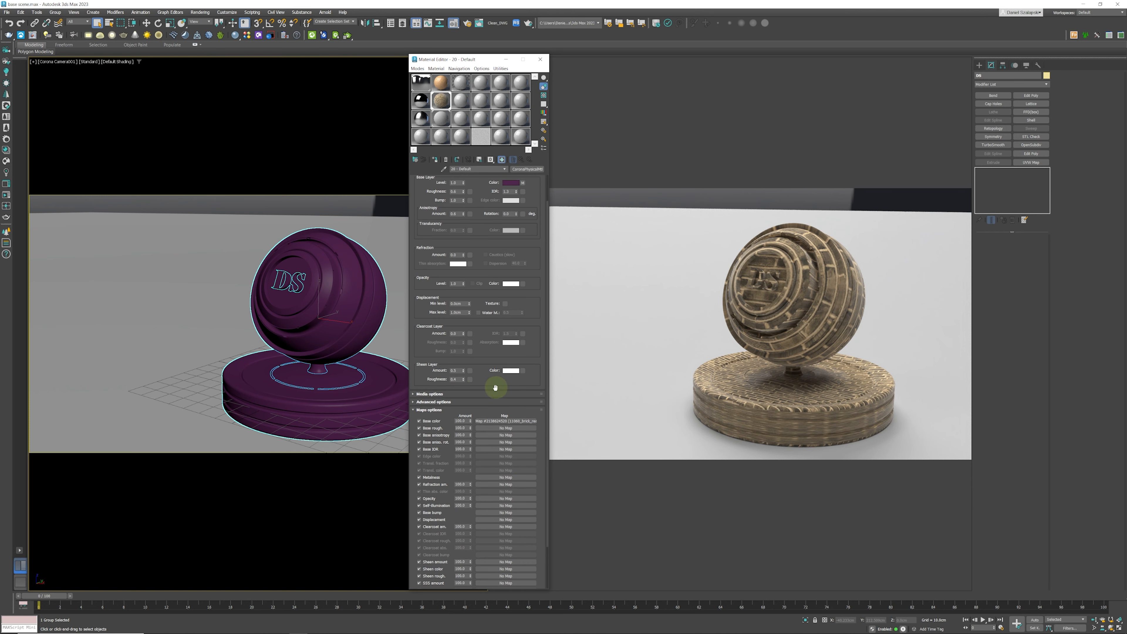
scroll(484, 363, up, 1)
drag(484, 364, 485, 386)
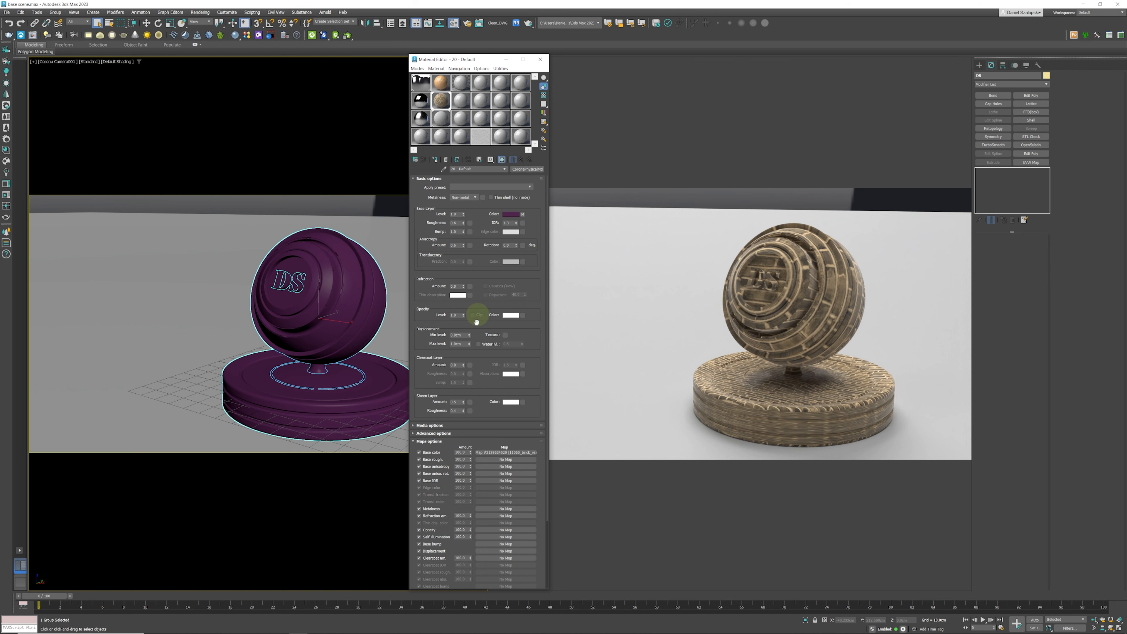
double_click(461, 452)
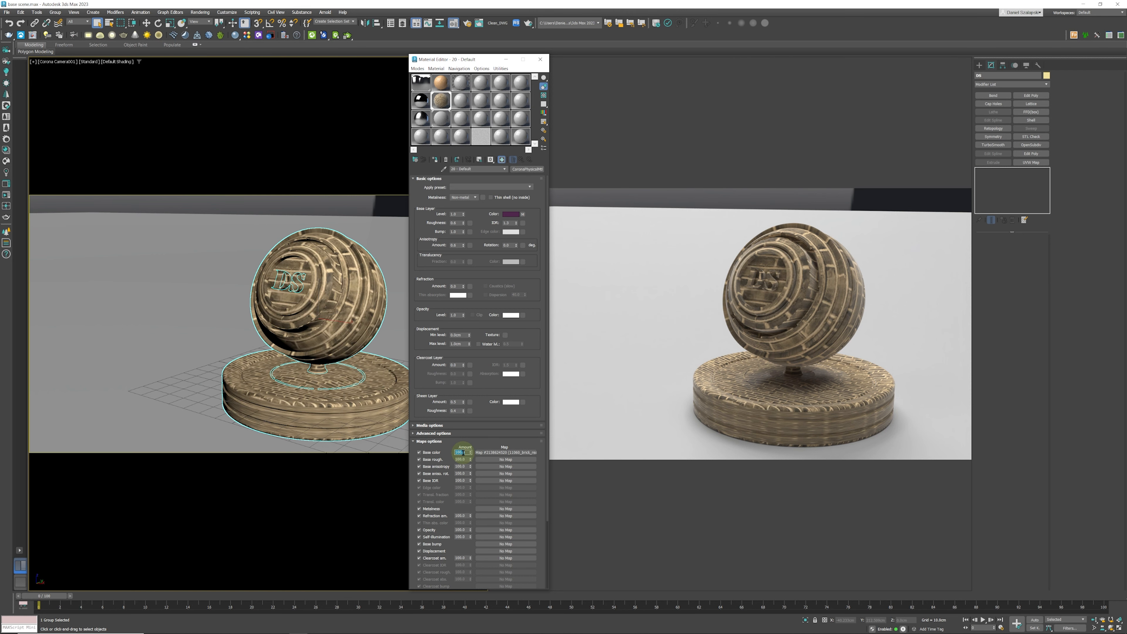
key(Return)
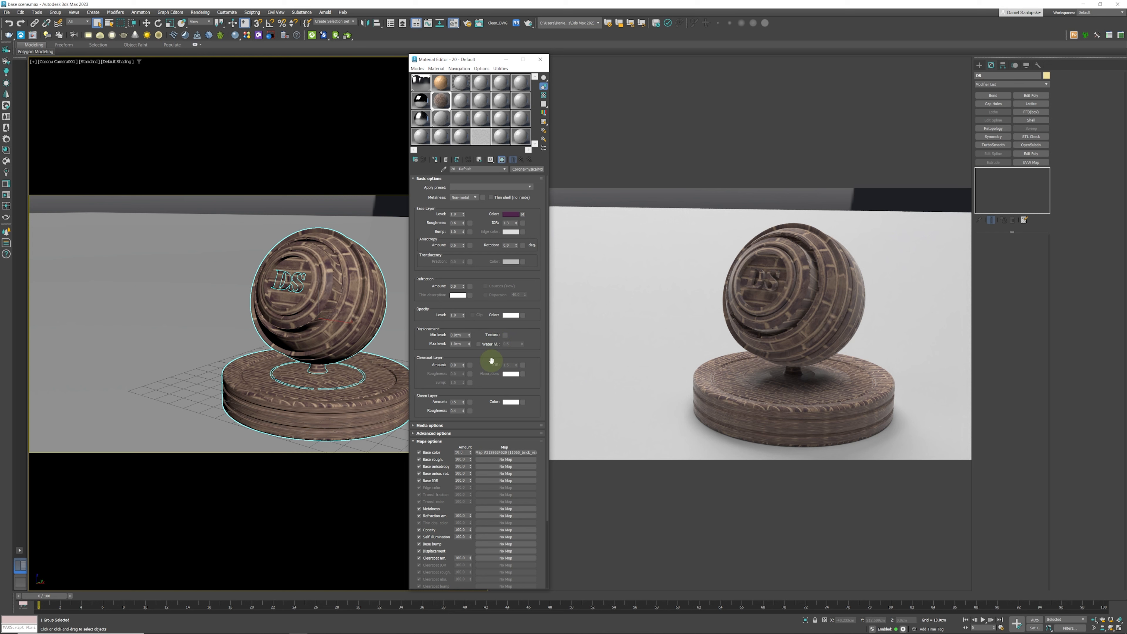
Review the available Corona material types, including physical, hair, layered, skin and volume, and leave the current material type as it is
drag(487, 323, 489, 386)
drag(483, 297, 495, 318)
click(531, 169)
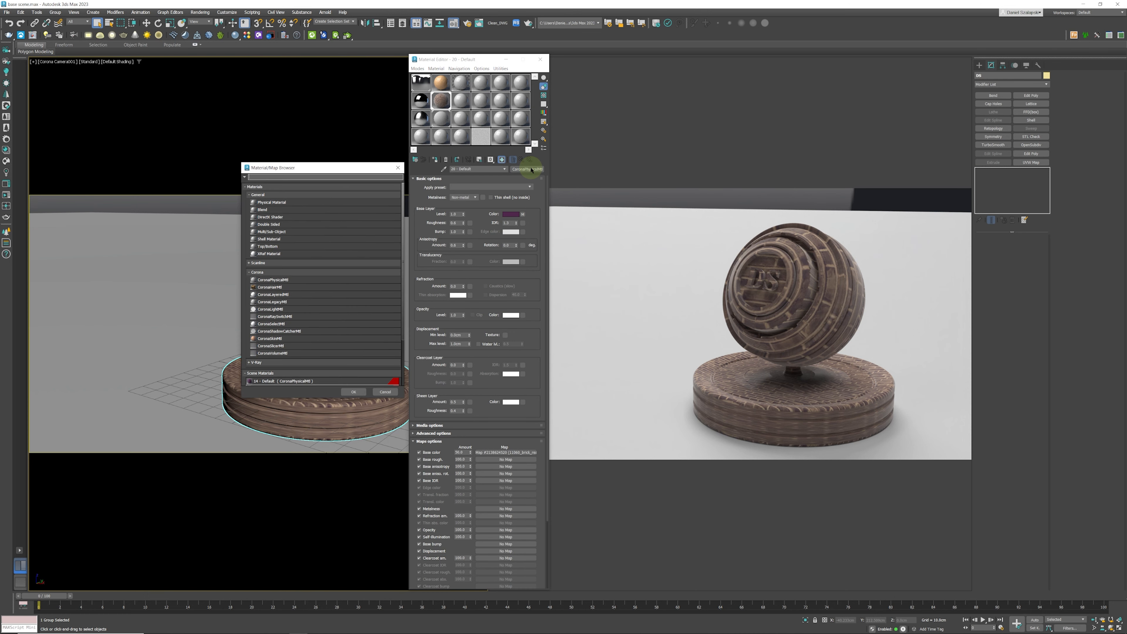
drag(337, 170, 647, 62)
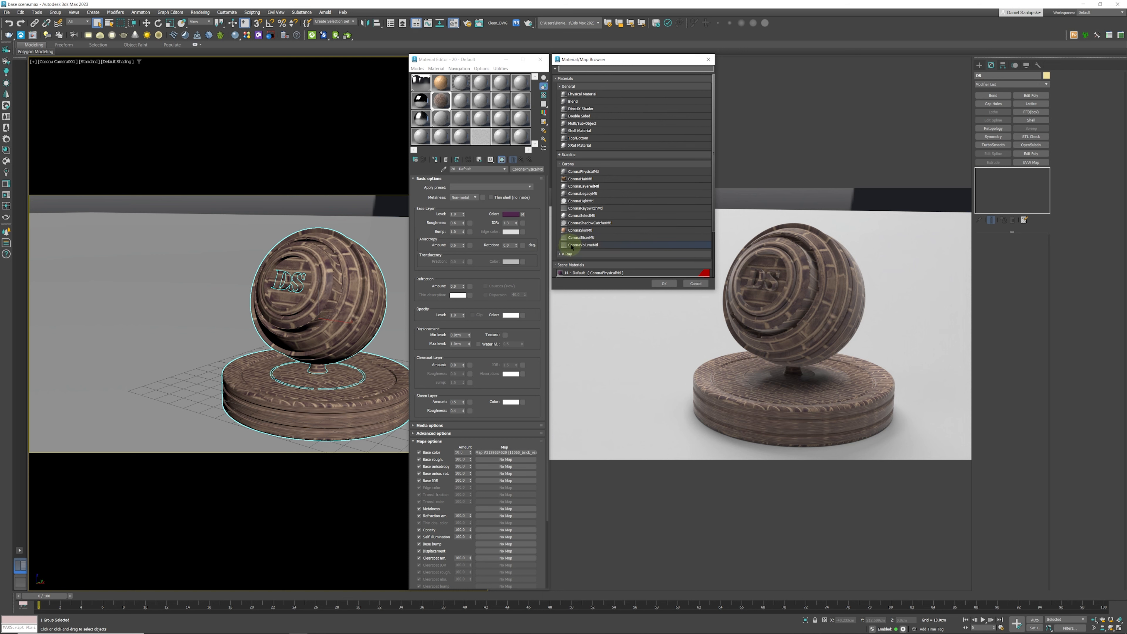
click(580, 172)
click(576, 179)
click(583, 245)
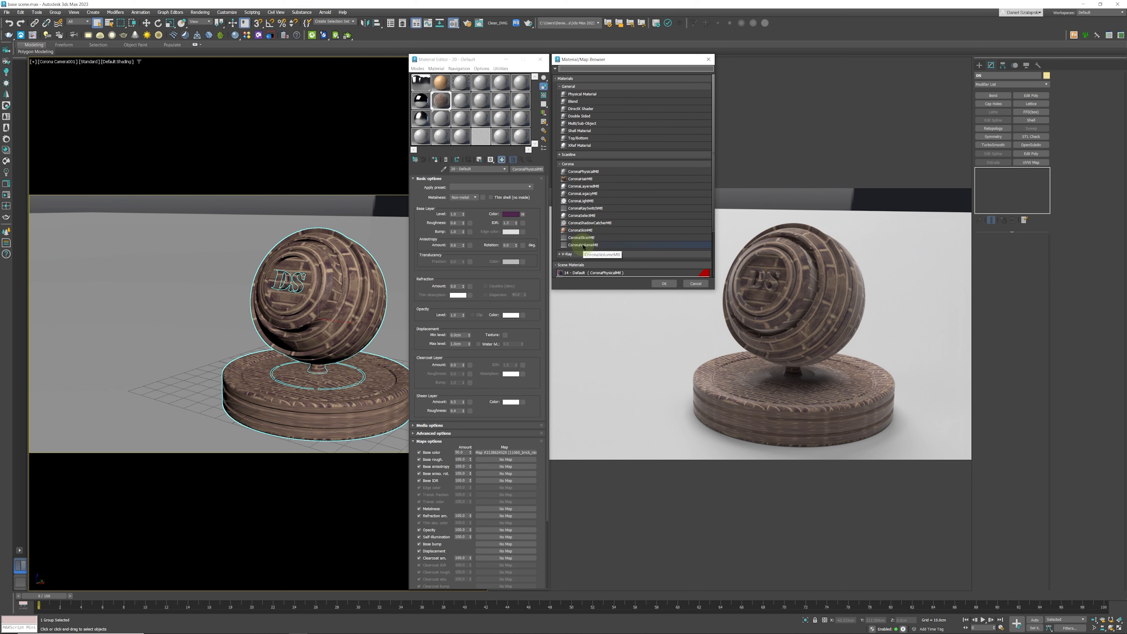
click(583, 185)
click(591, 230)
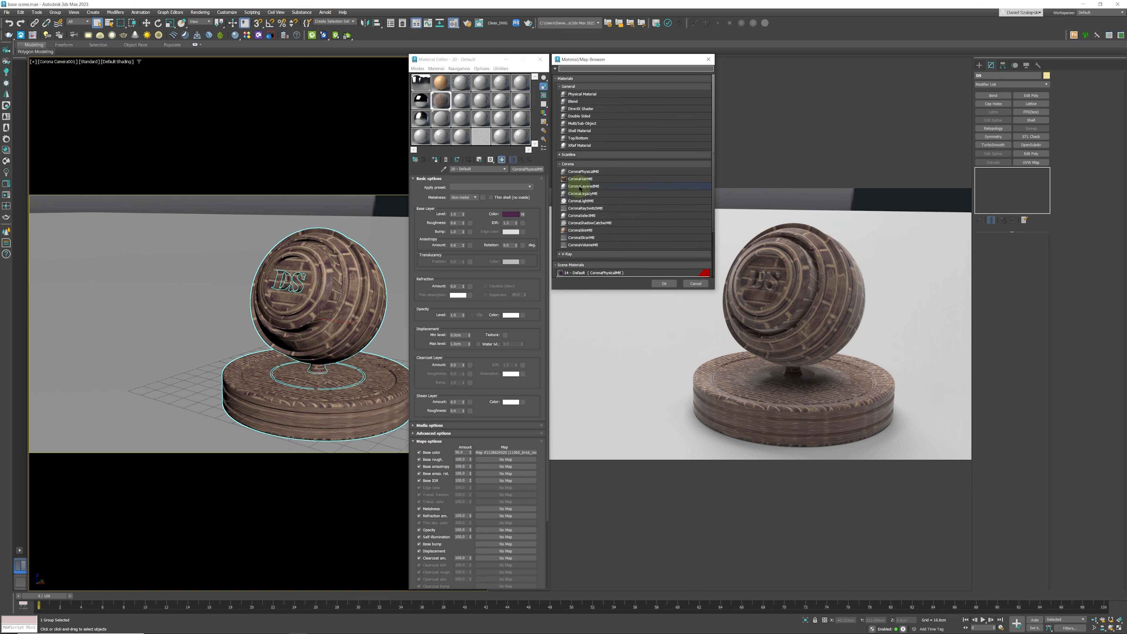
drag(580, 189, 440, 140)
click(709, 59)
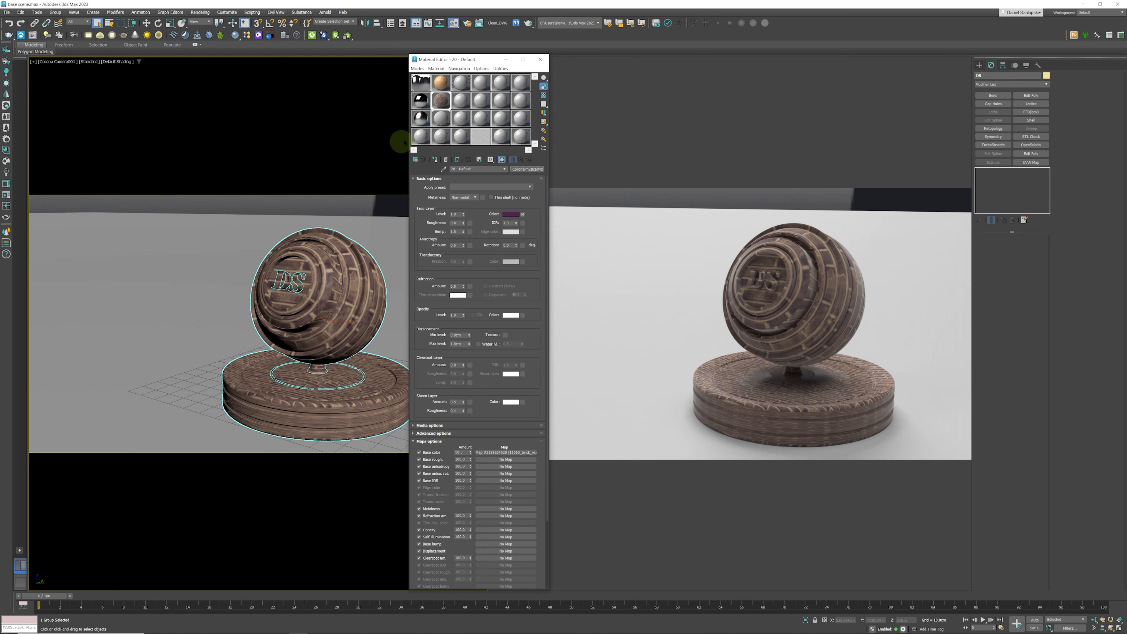
Change the unused material slot to a CoronaPhysicalMtl and apply the Brass brushed preset
click(527, 169)
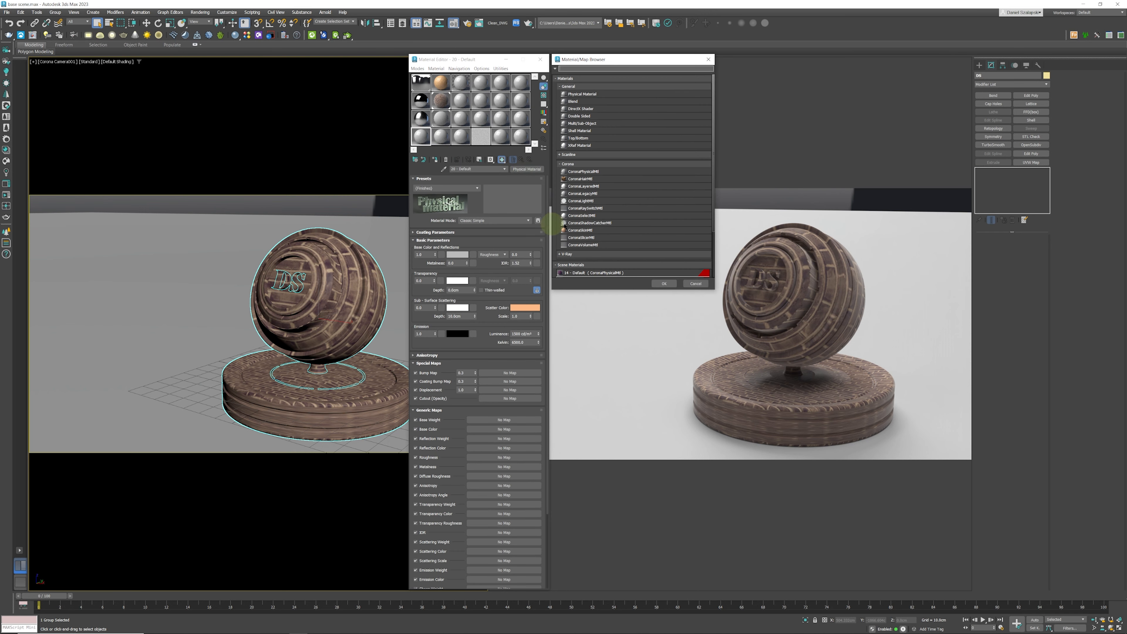
click(590, 172)
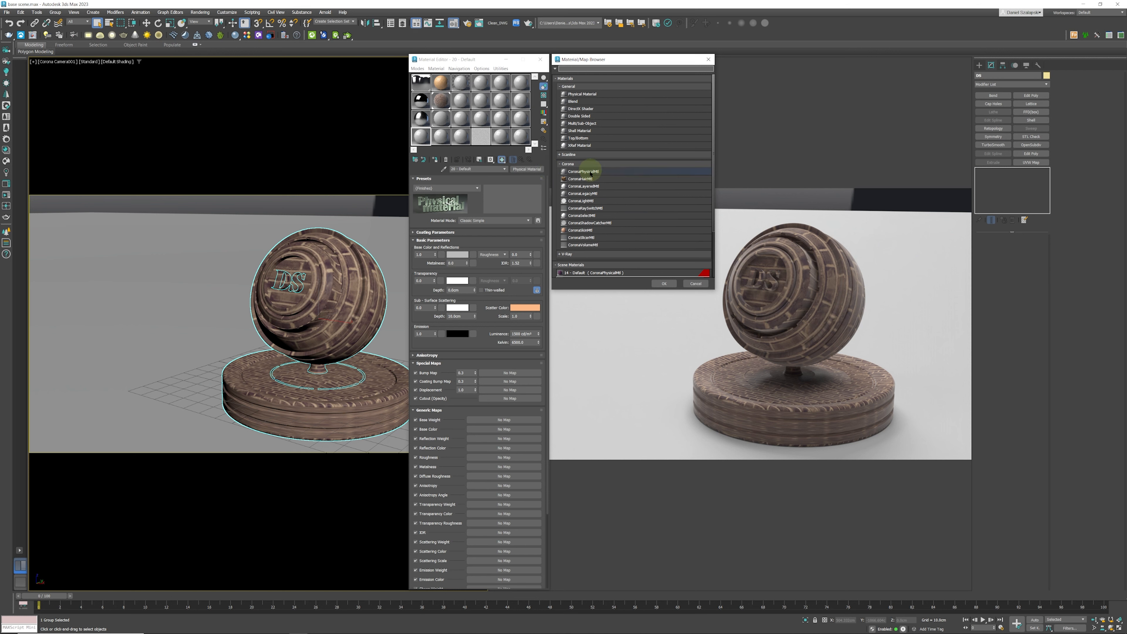
click(665, 283)
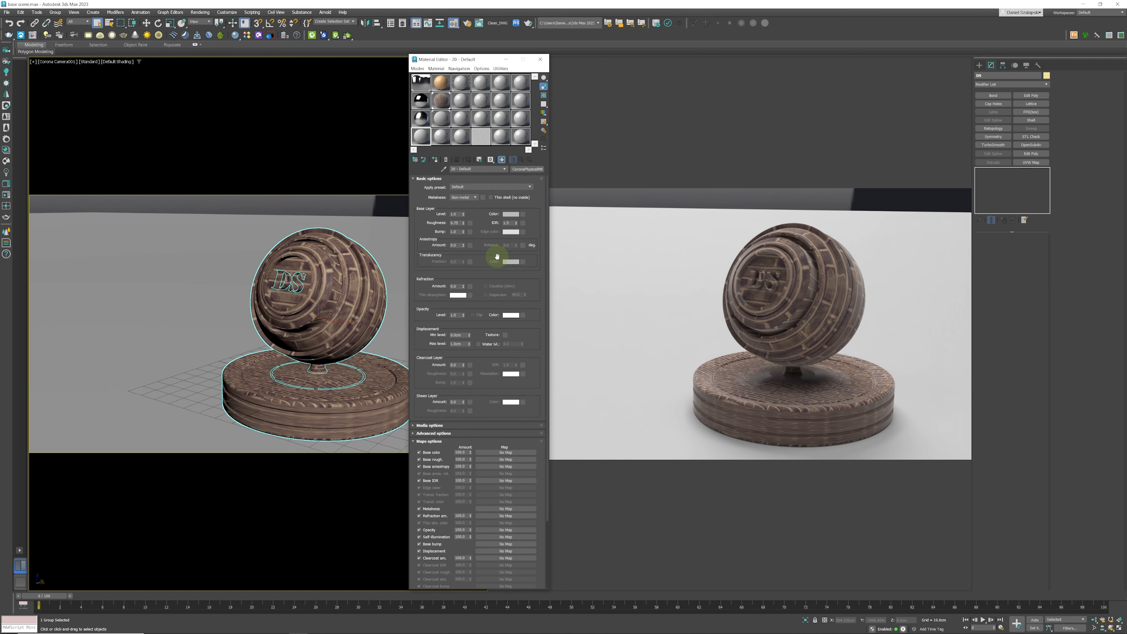
click(527, 187)
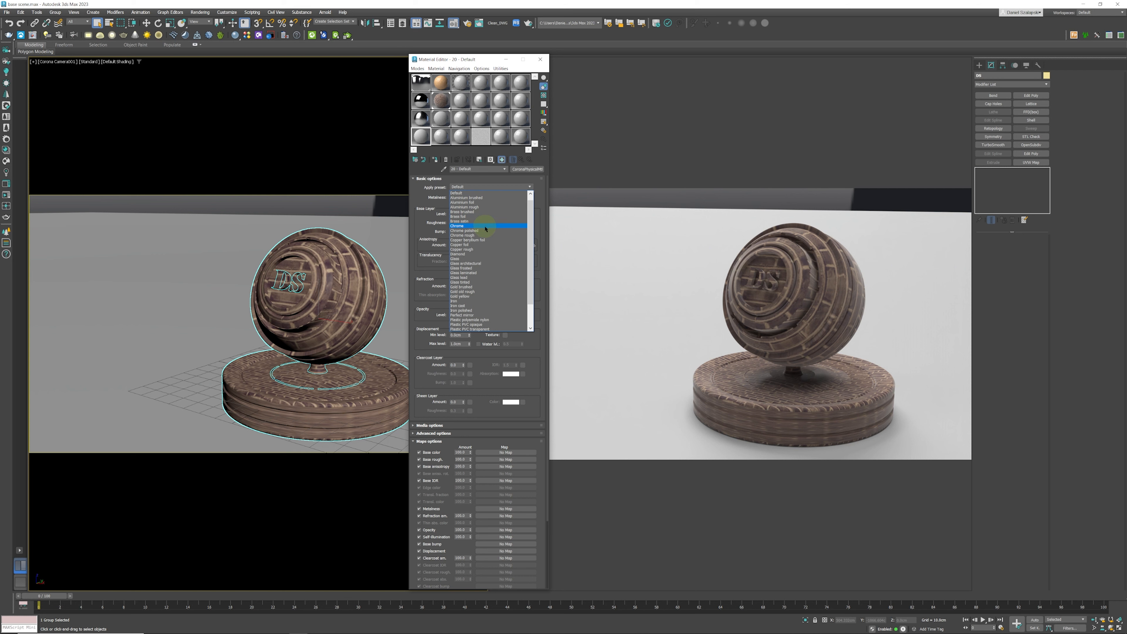
scroll(483, 272, down, 1)
scroll(483, 272, up, 2)
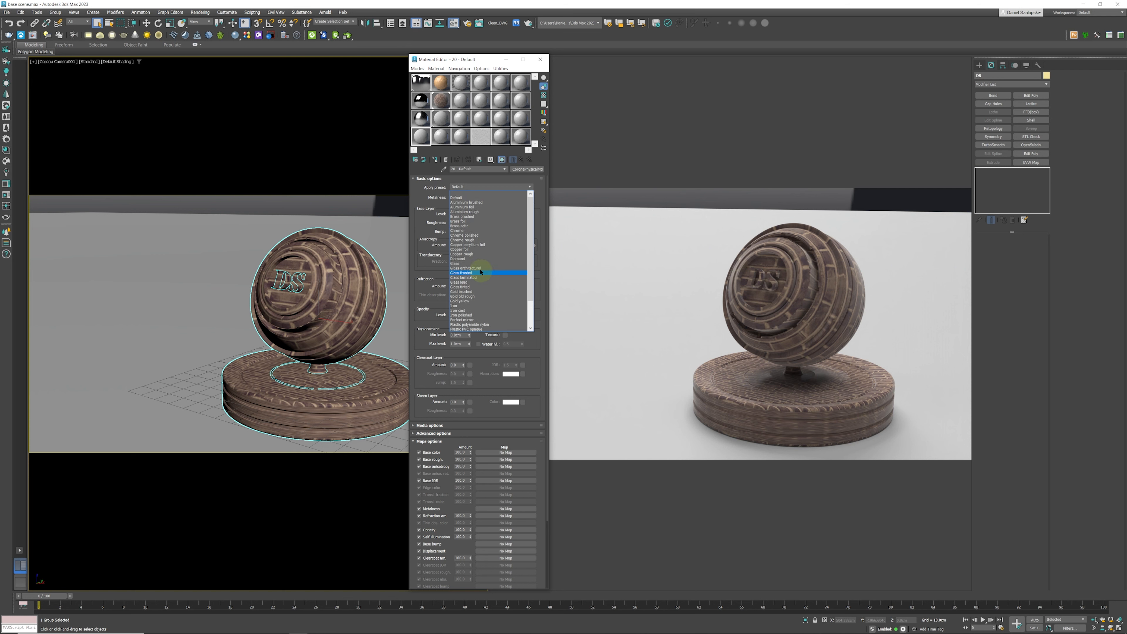
click(470, 217)
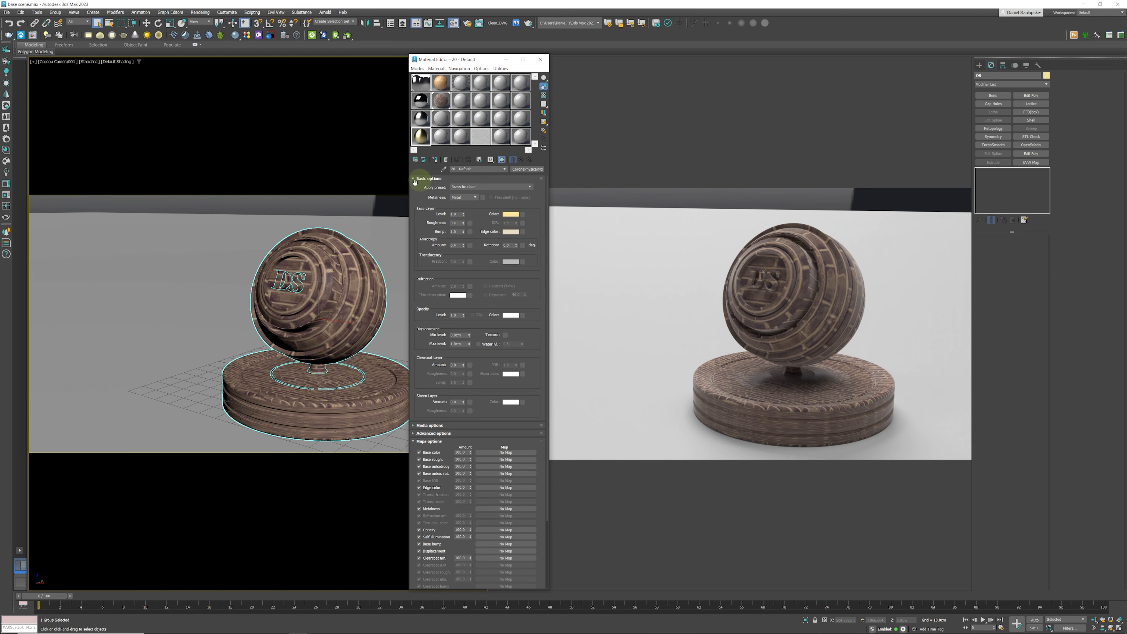
Assign the brushed brass material to the selected shader ball, renaming it brass instead of replacing the existing material
click(435, 159)
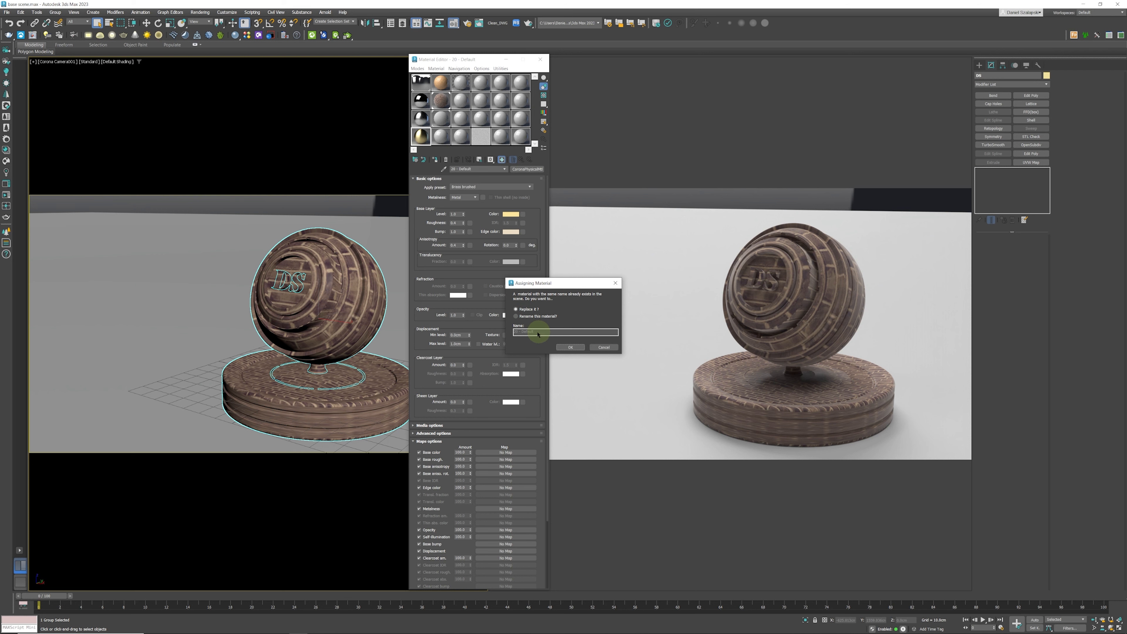
click(522, 317)
click(535, 332)
drag(534, 333, 492, 335)
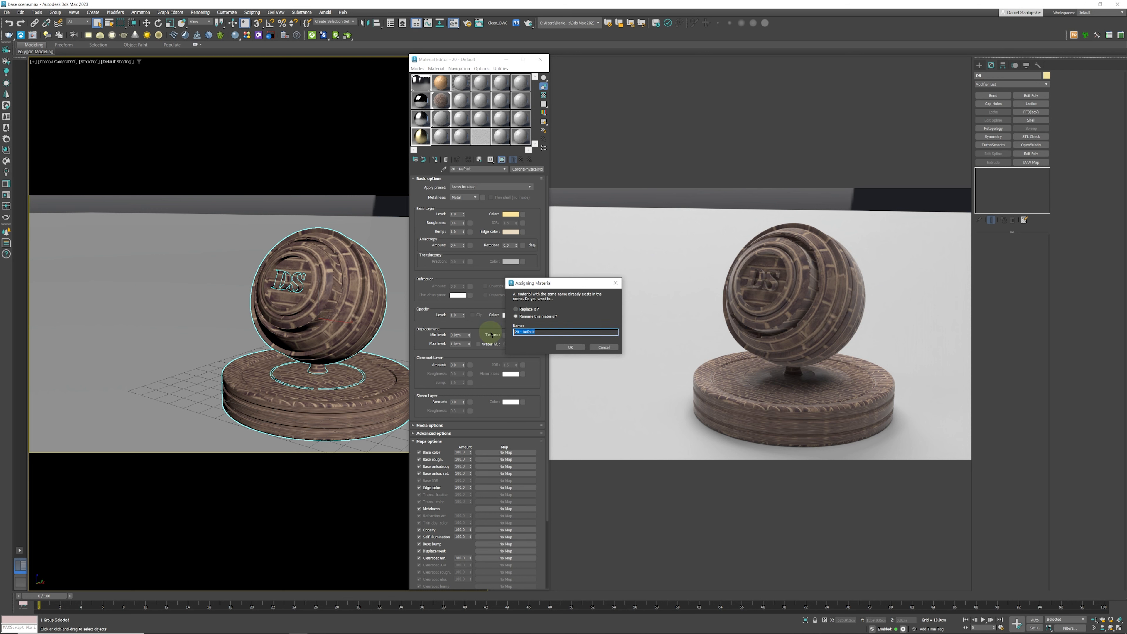
text(brass)
key(Return)
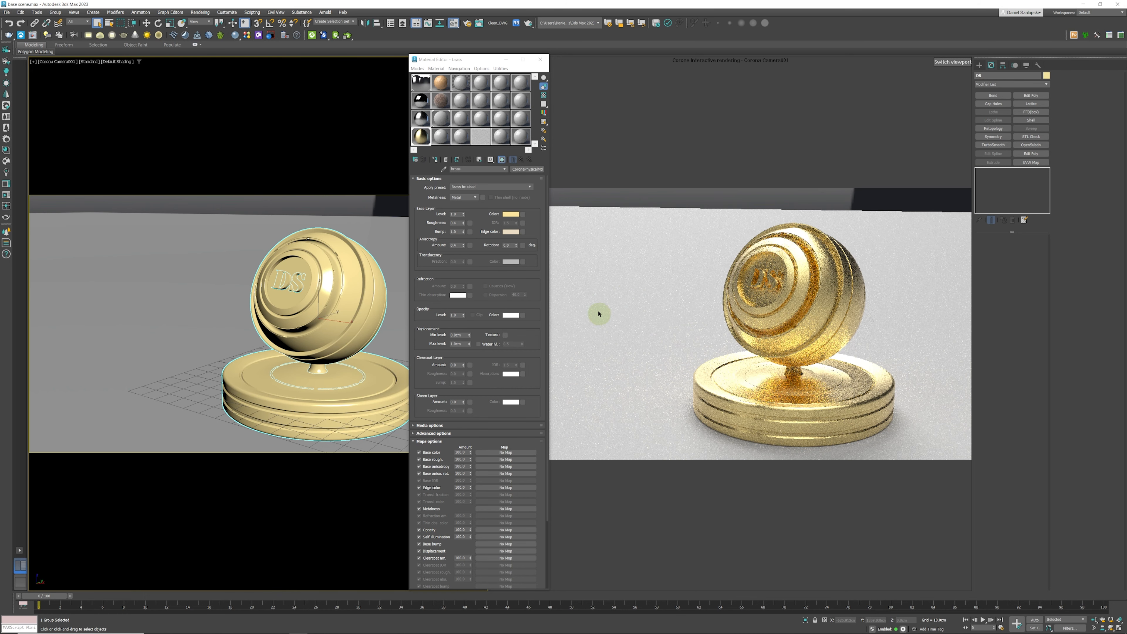
Convert the brass material to a CoronaLayeredMtl, keeping the old material as the base sub-material
click(525, 173)
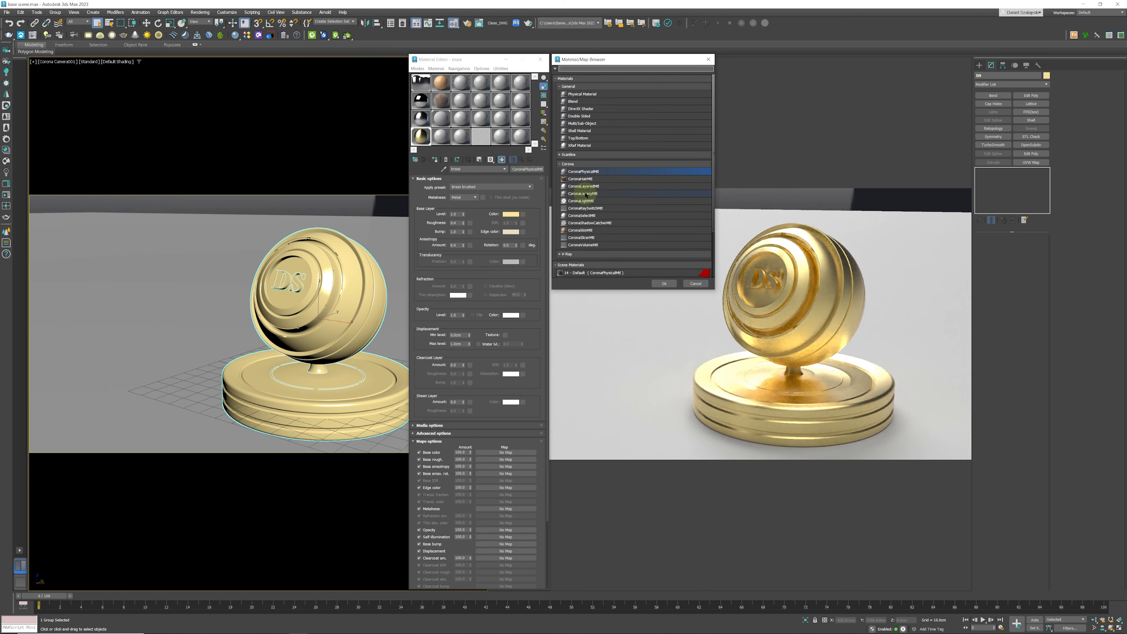
click(585, 186)
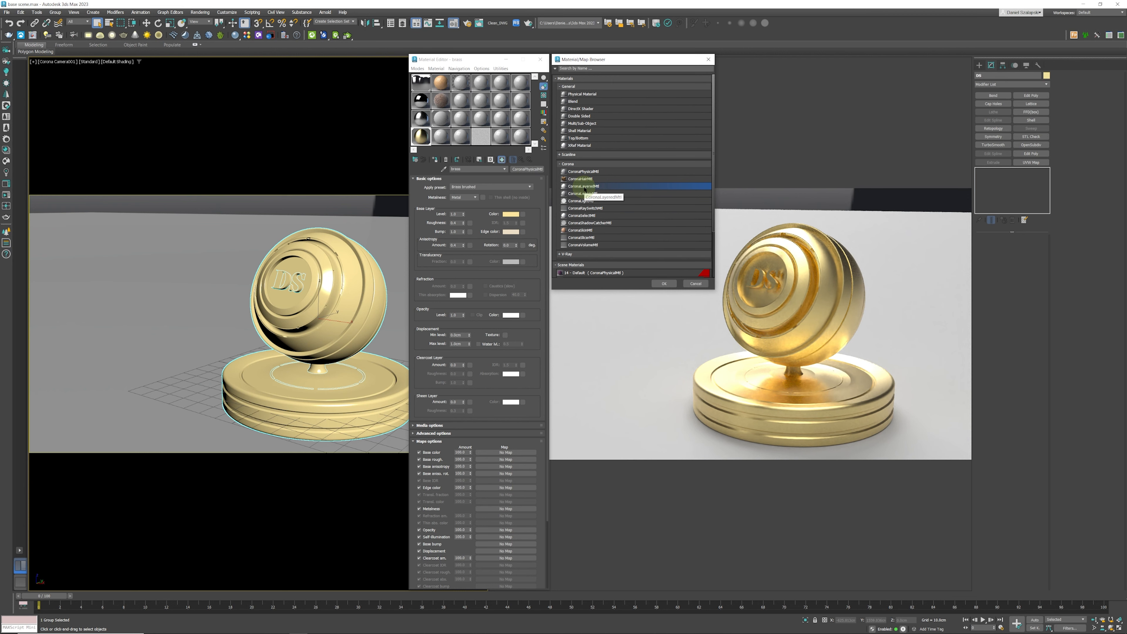
click(669, 283)
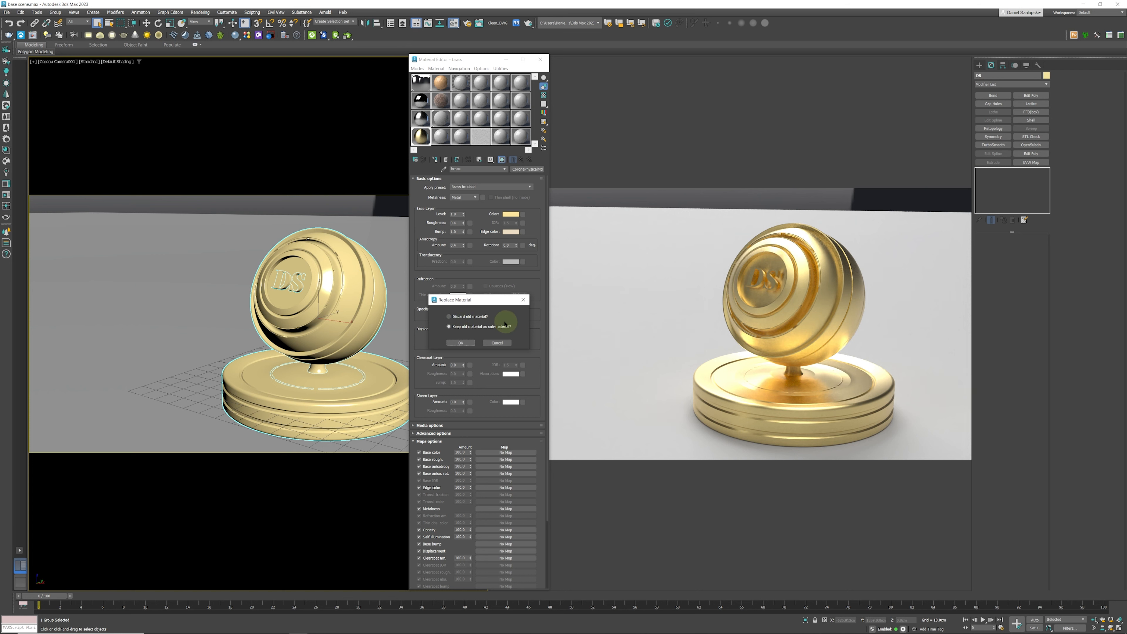
click(465, 343)
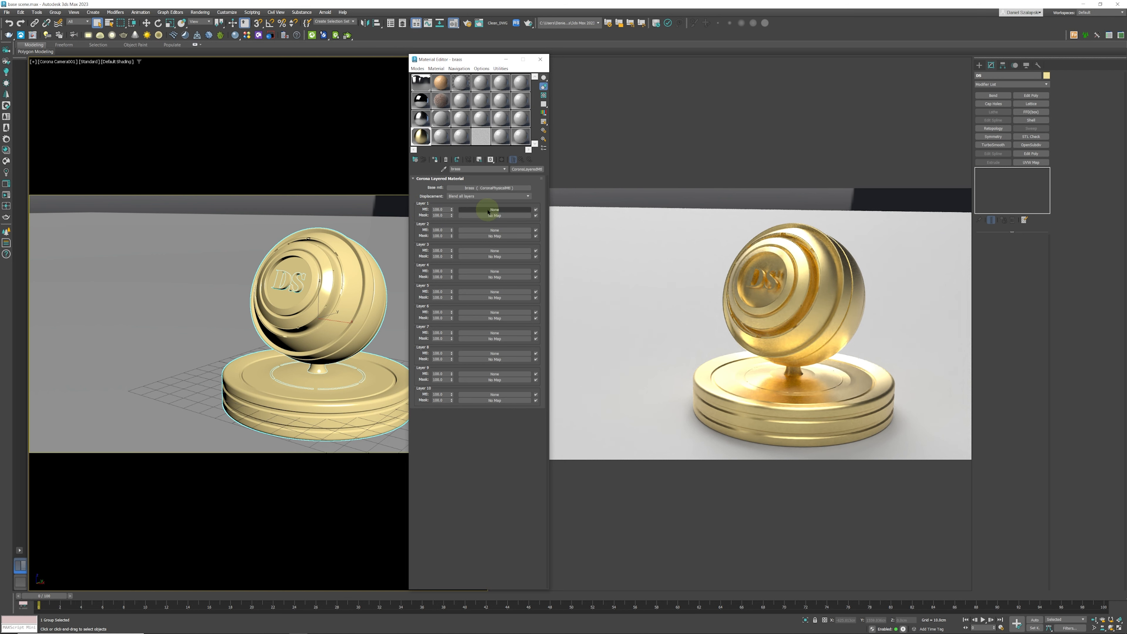
Add a CoronaPhysicalMtl as the layer 1 material and give it a dark muted green base color
click(488, 210)
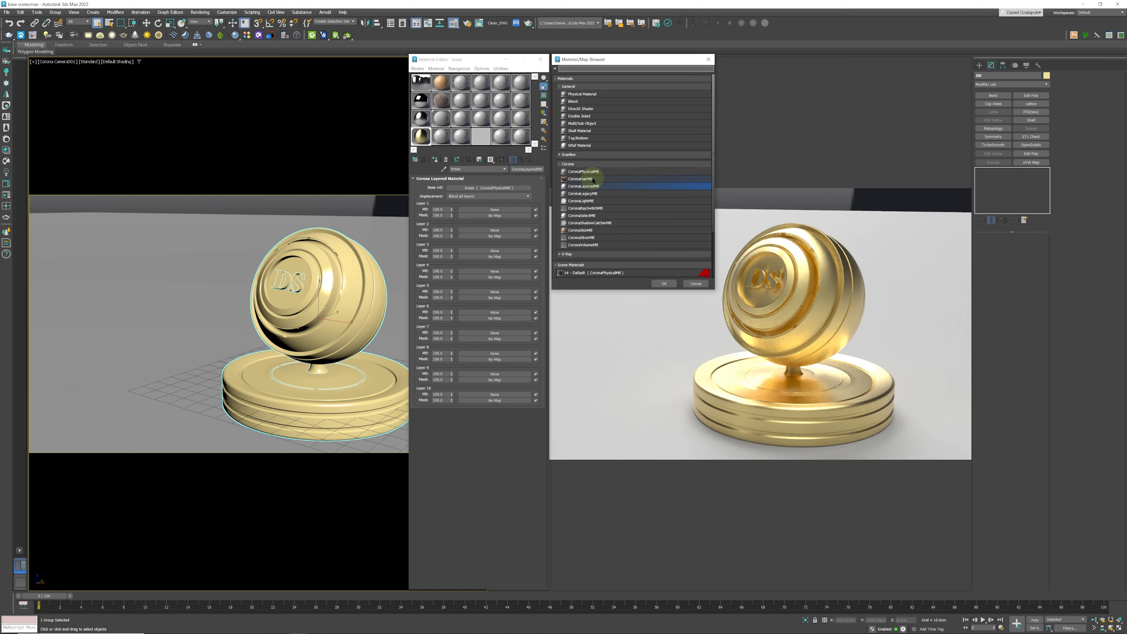
click(584, 171)
click(664, 284)
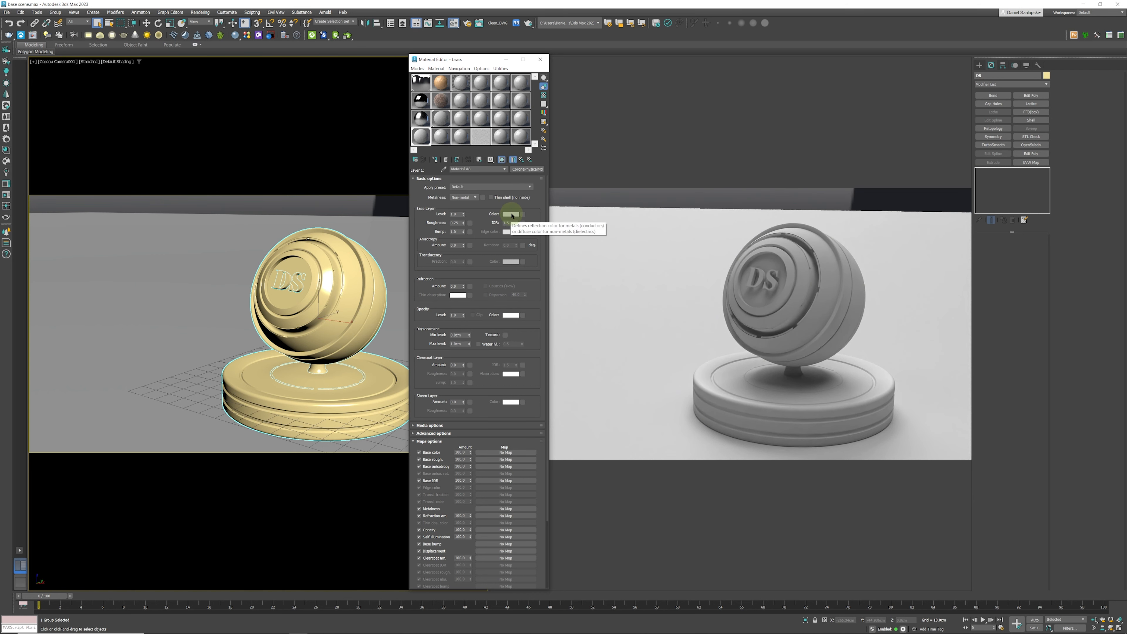
click(512, 215)
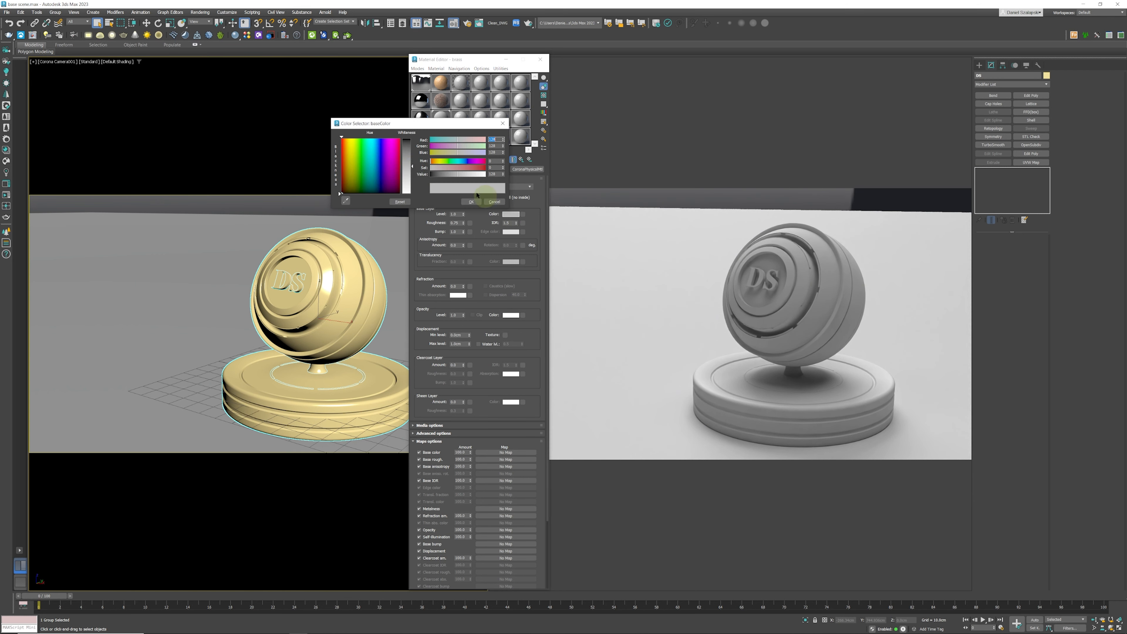
click(358, 190)
drag(414, 166, 412, 143)
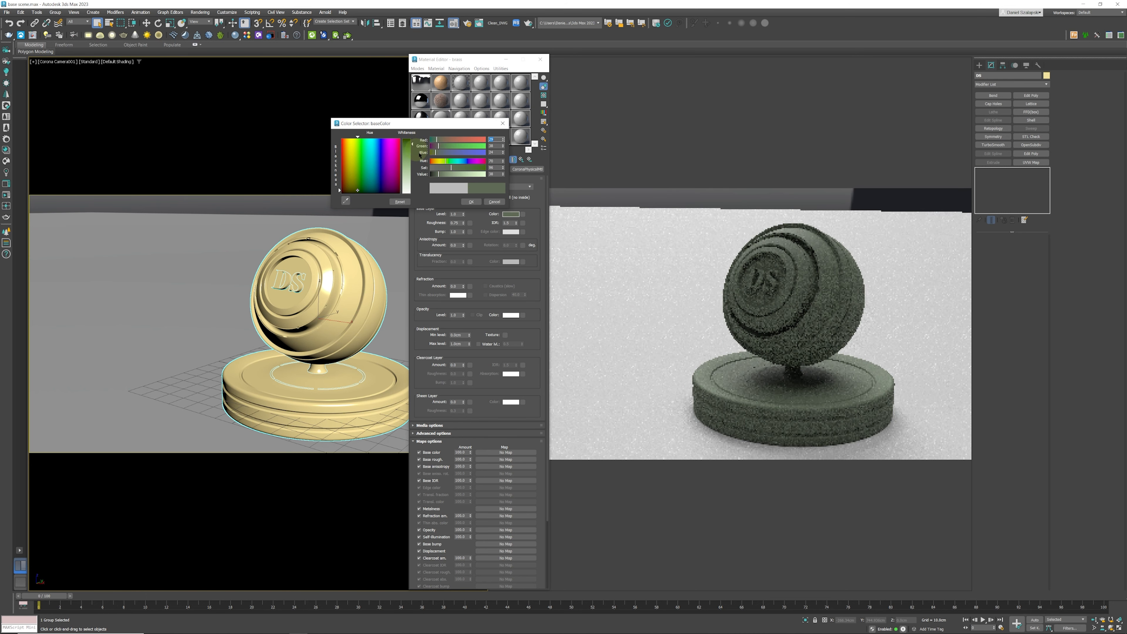
click(472, 202)
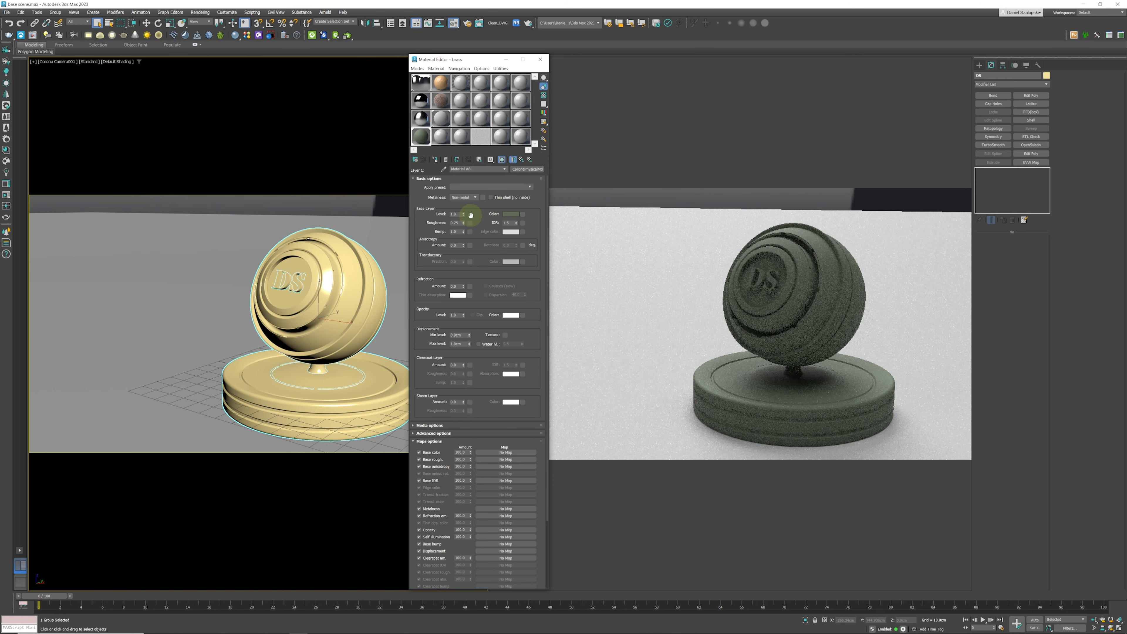
Set the green layer material's roughness to 0.1 and return to the layered material
click(457, 223)
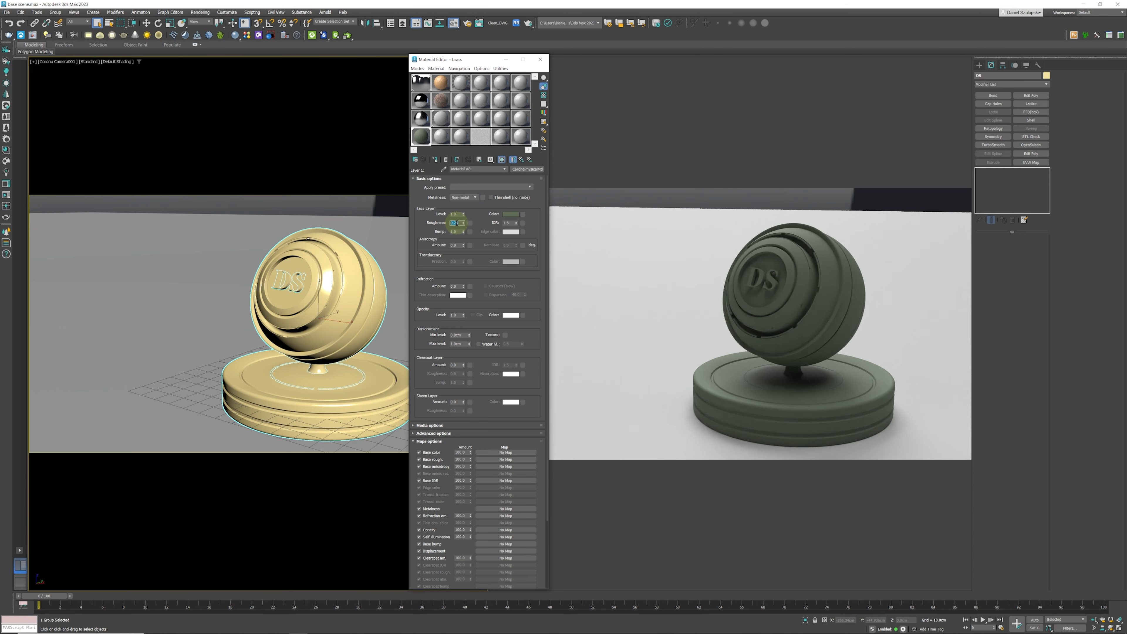
key(Return)
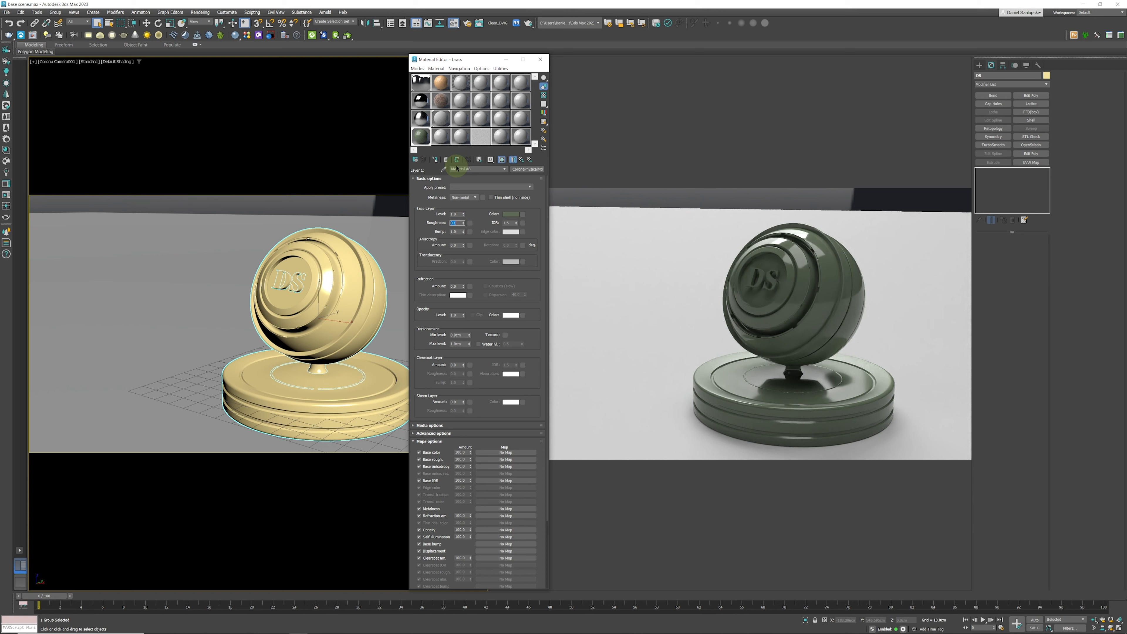
click(482, 228)
click(523, 161)
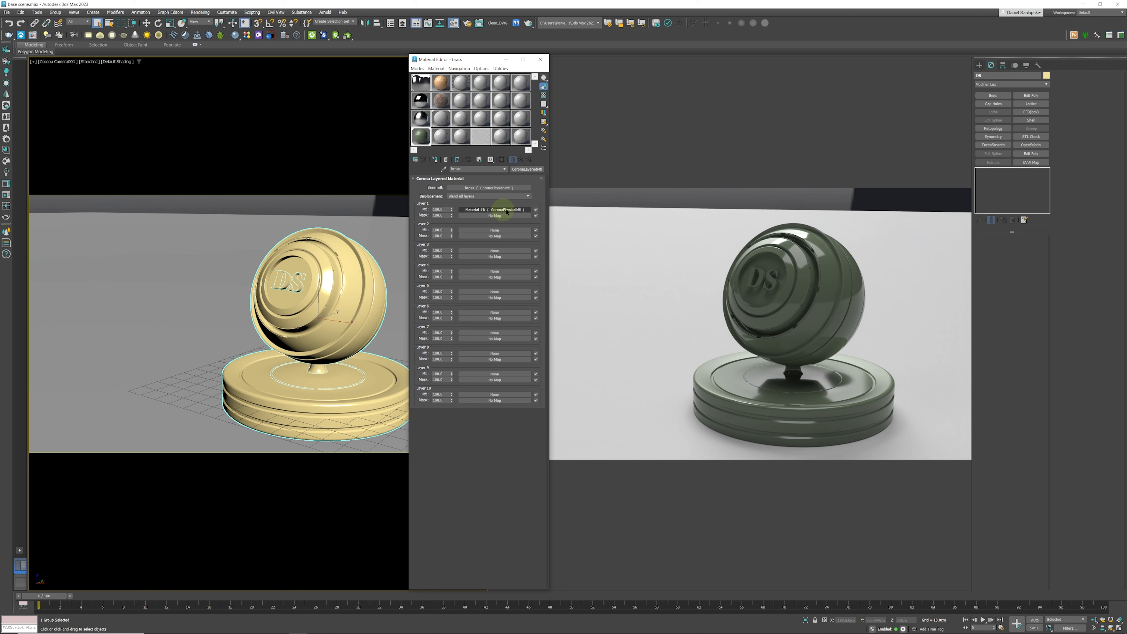
Load the 18.jpg grunge image from the noise texture folder as a bitmap mask for layer 1
click(495, 216)
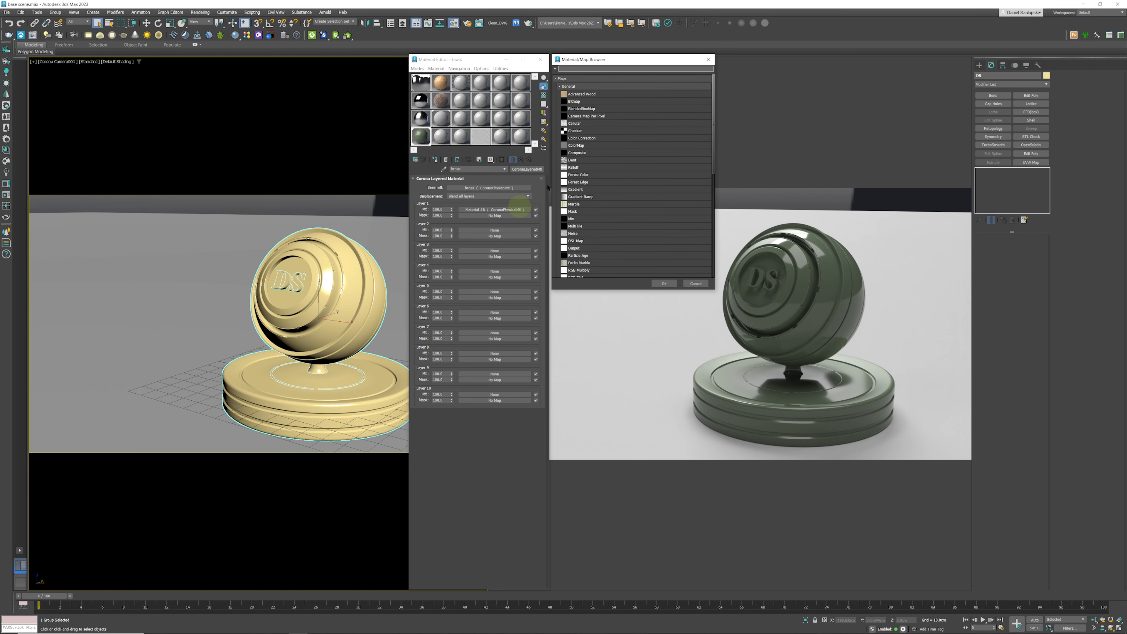
click(577, 101)
click(664, 283)
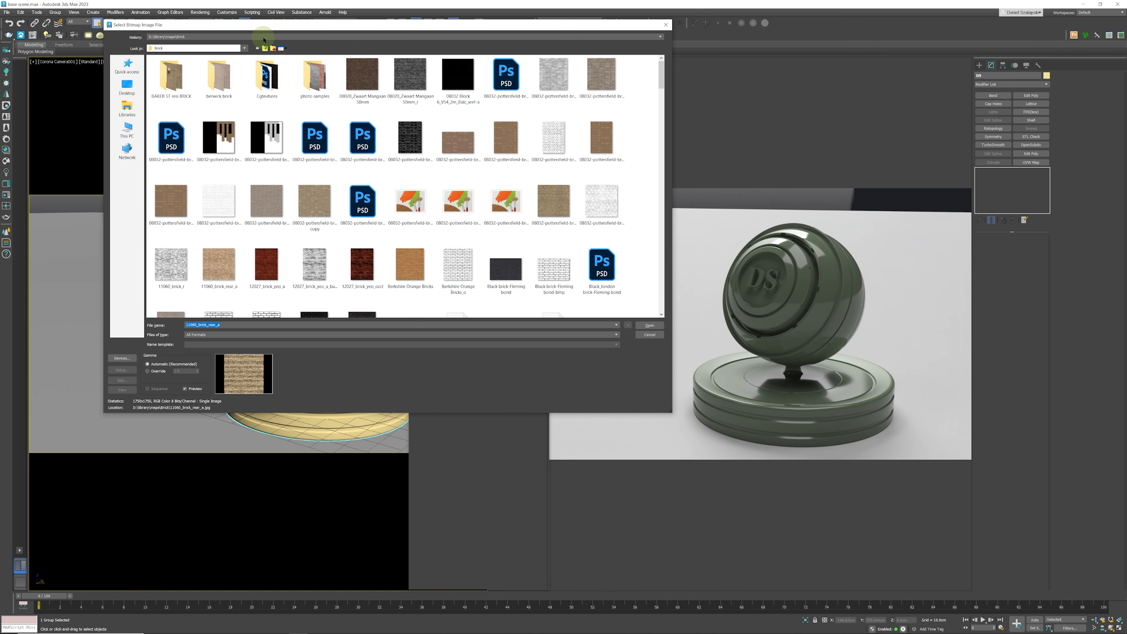
click(263, 37)
click(259, 47)
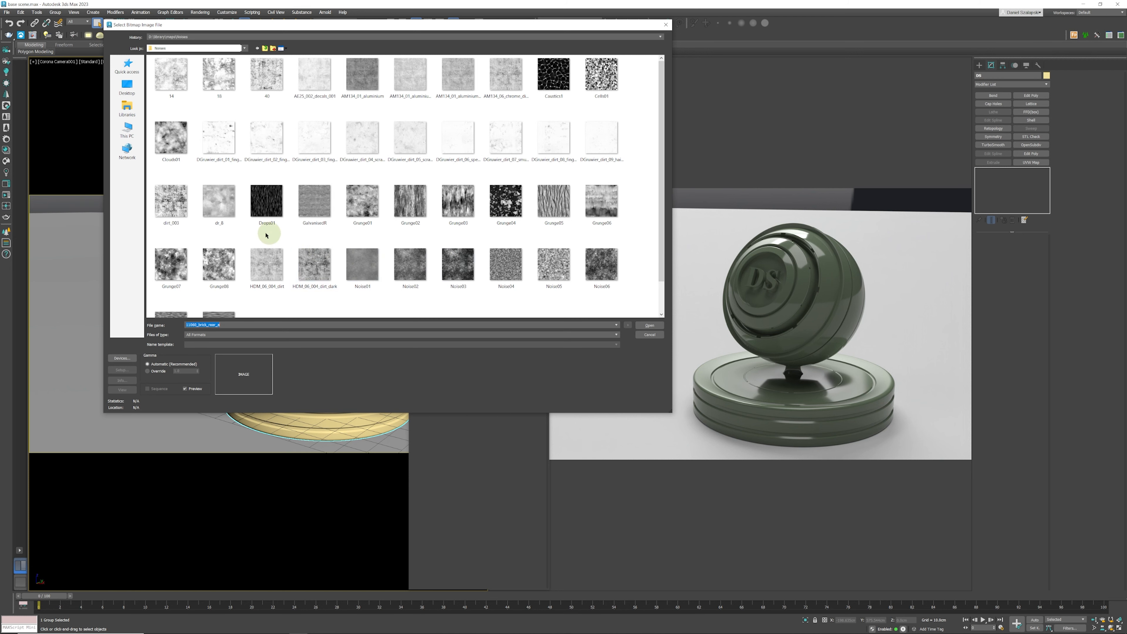
scroll(266, 234, down, 1)
scroll(256, 249, up, 1)
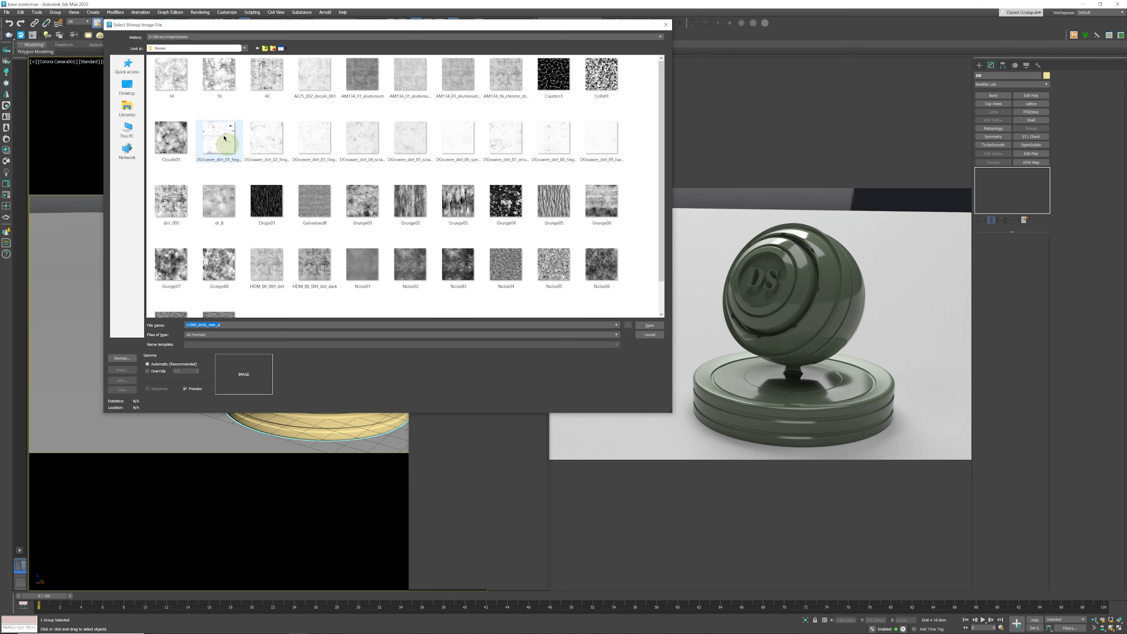
click(219, 76)
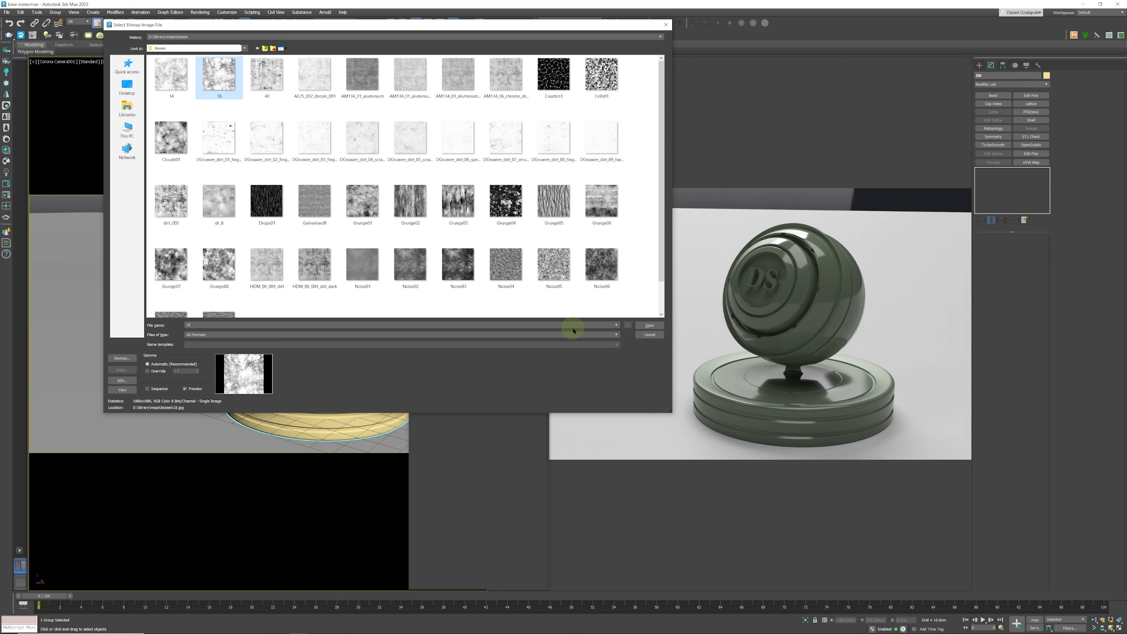
click(649, 325)
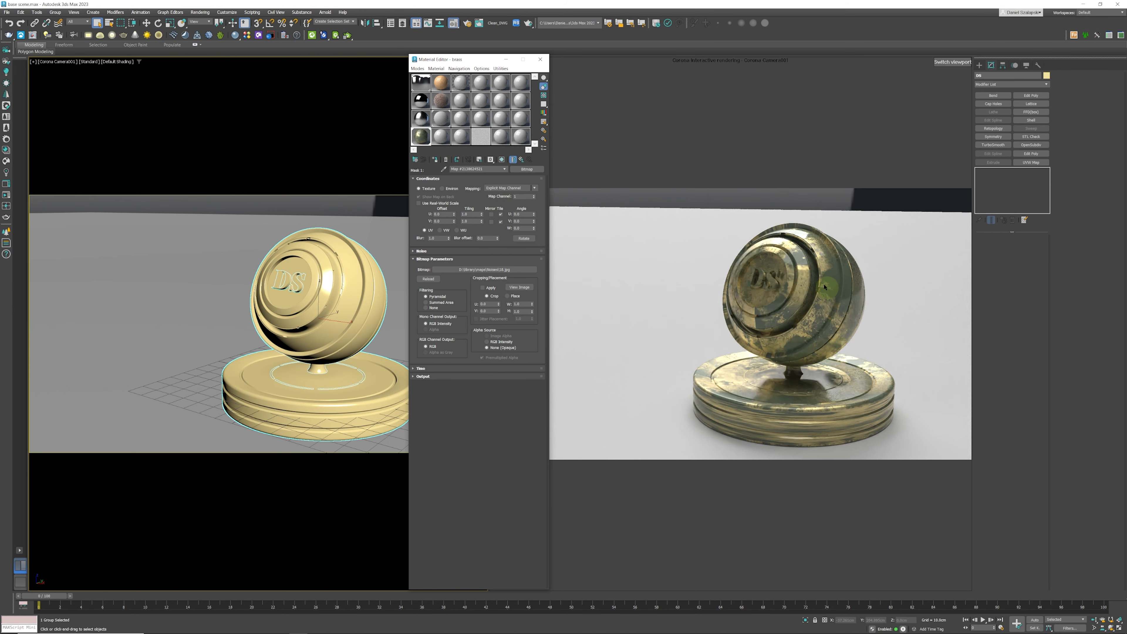
Inspect the masked brass material in an enlarged sample preview placed over the viewport, and return to the layered material
double_click(421, 137)
drag(258, 72, 232, 114)
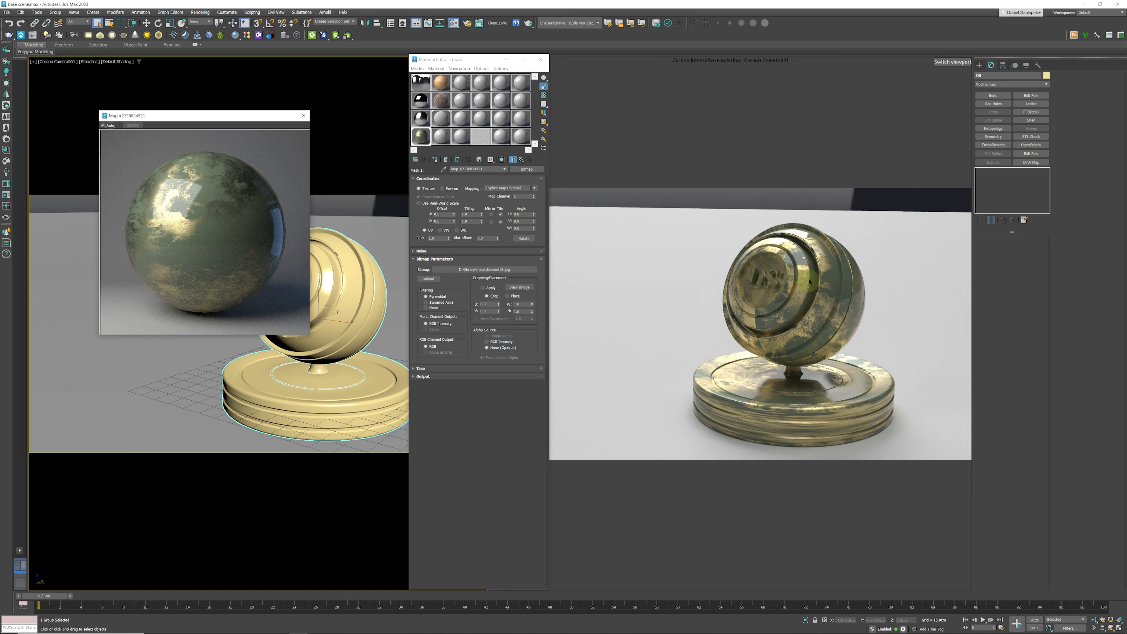
click(522, 160)
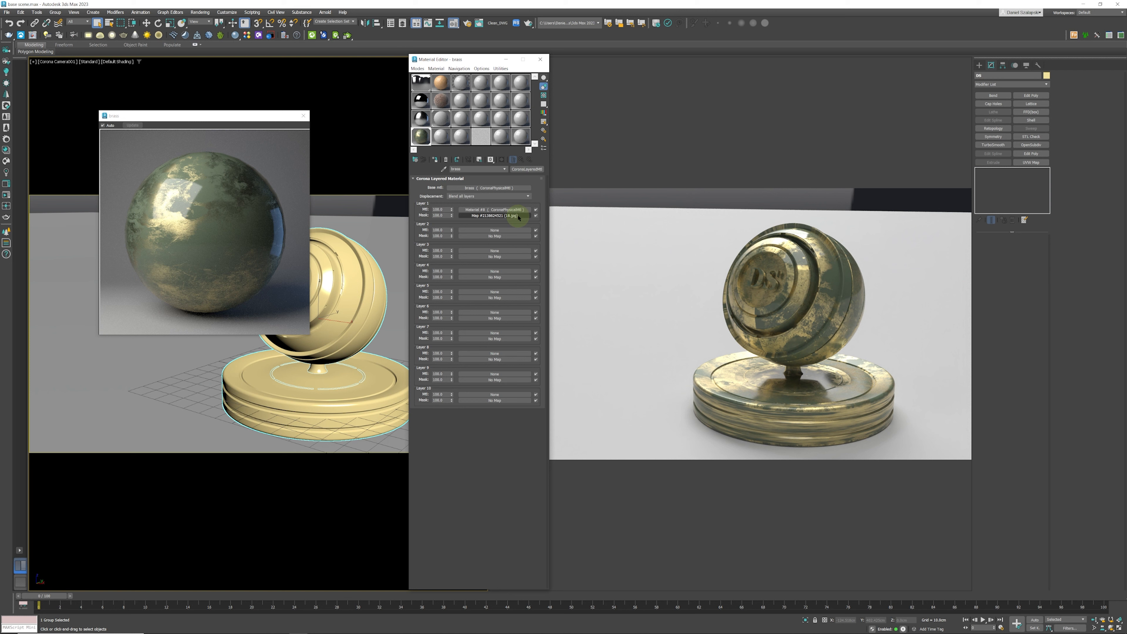
Copy the layer 1 mask map into the green layer material's bump slot as an independent copy, and close the enlarged preview
right_click(501, 217)
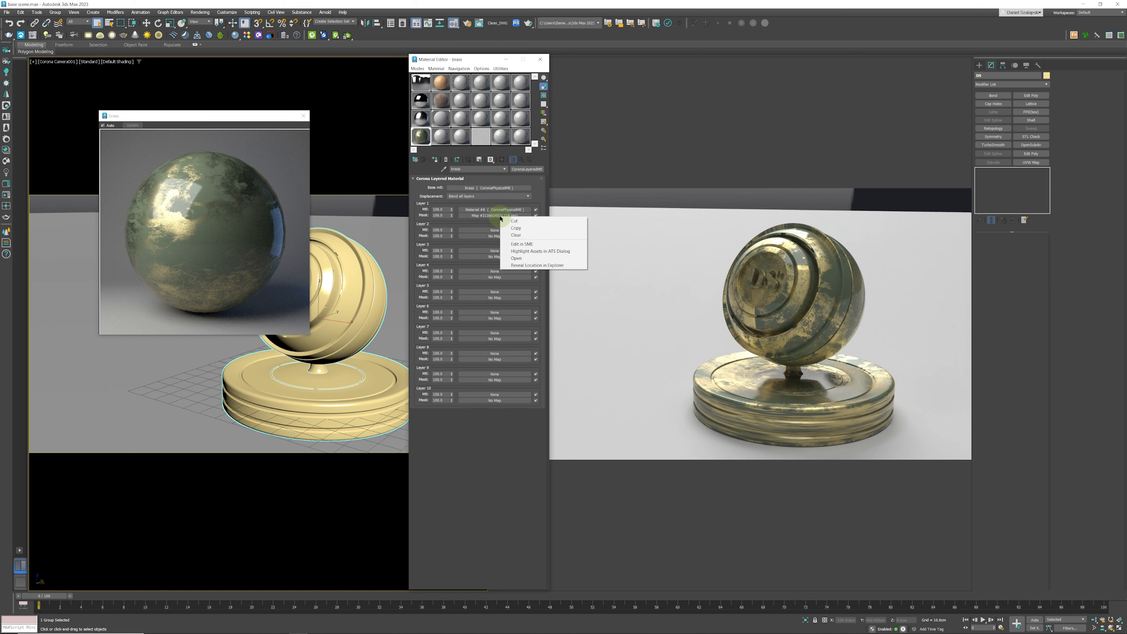
click(523, 229)
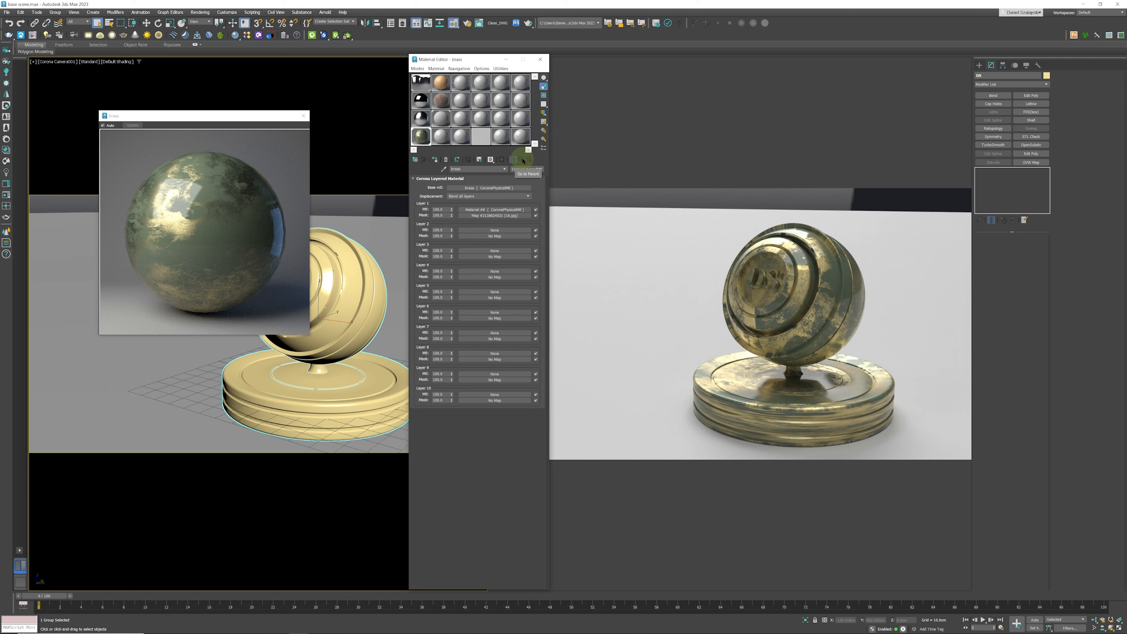
click(495, 210)
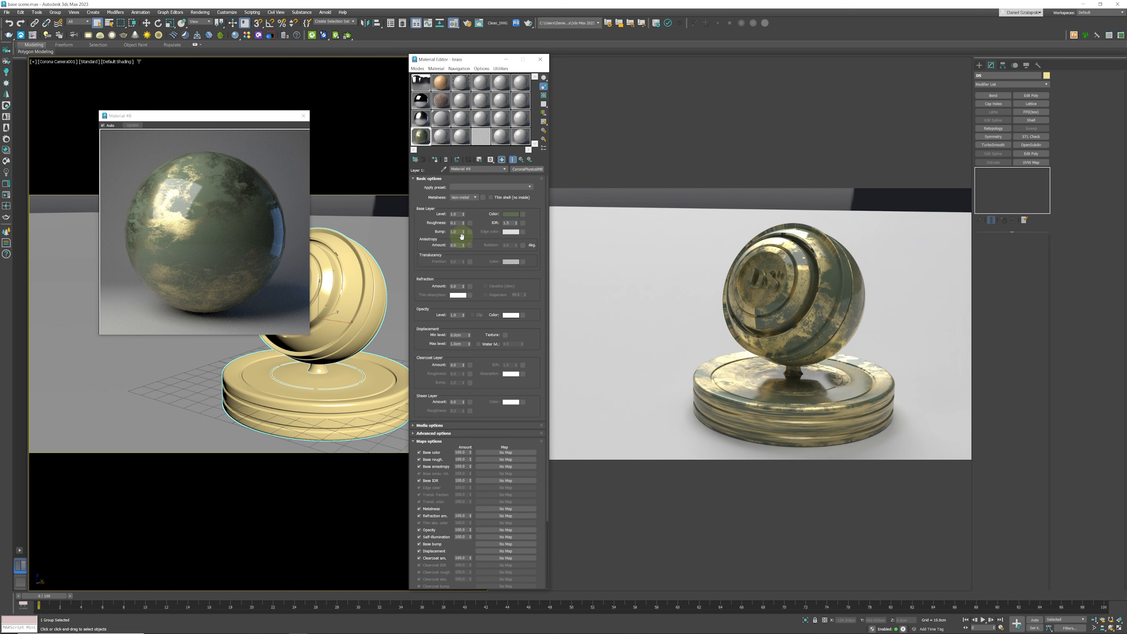
right_click(470, 233)
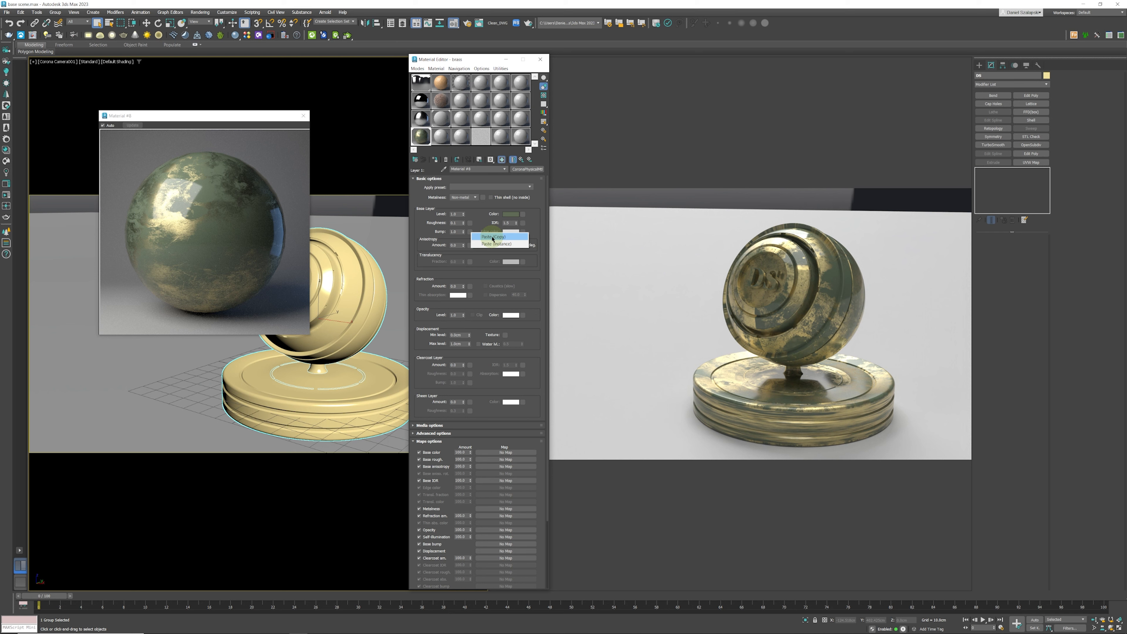
click(493, 238)
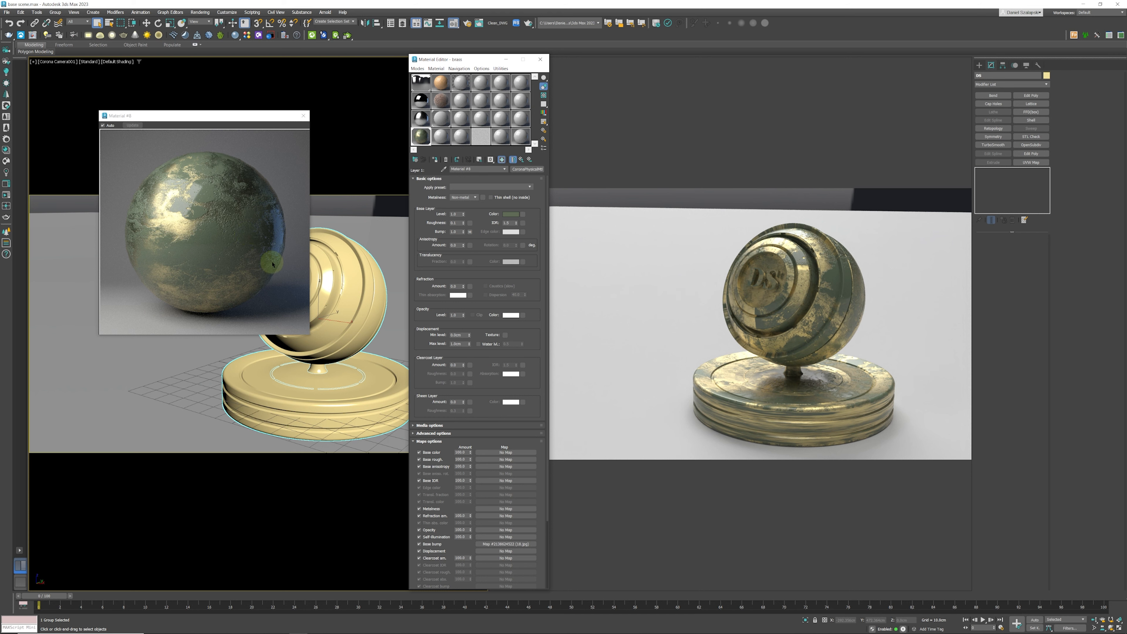
click(304, 116)
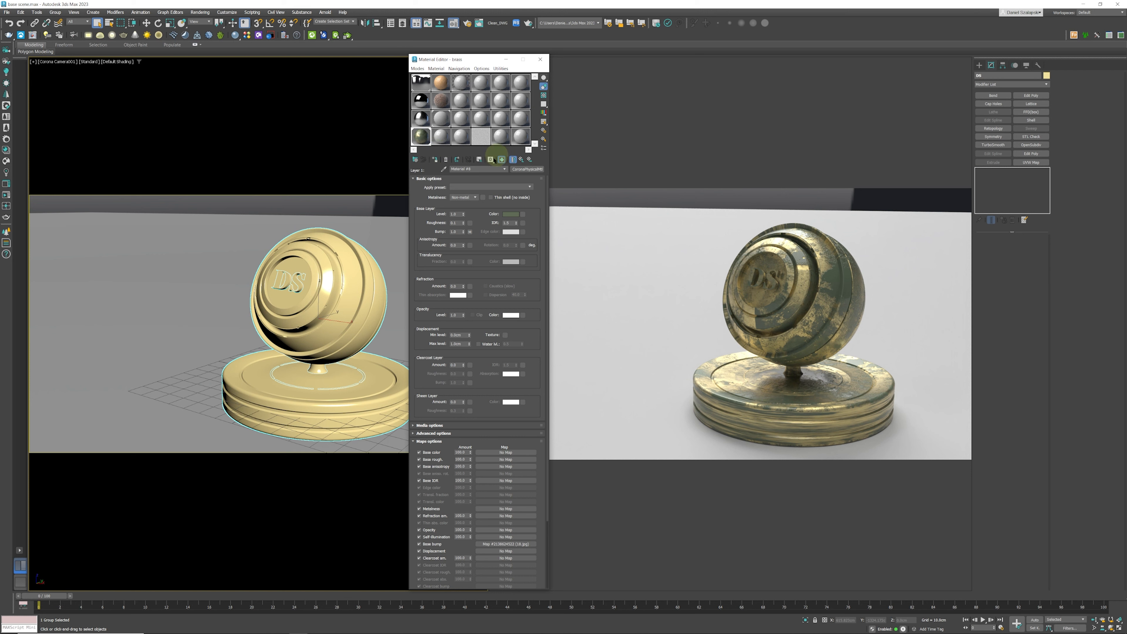
Assign the unused default grey material to the selected DS model and check the available Corona material types
click(441, 118)
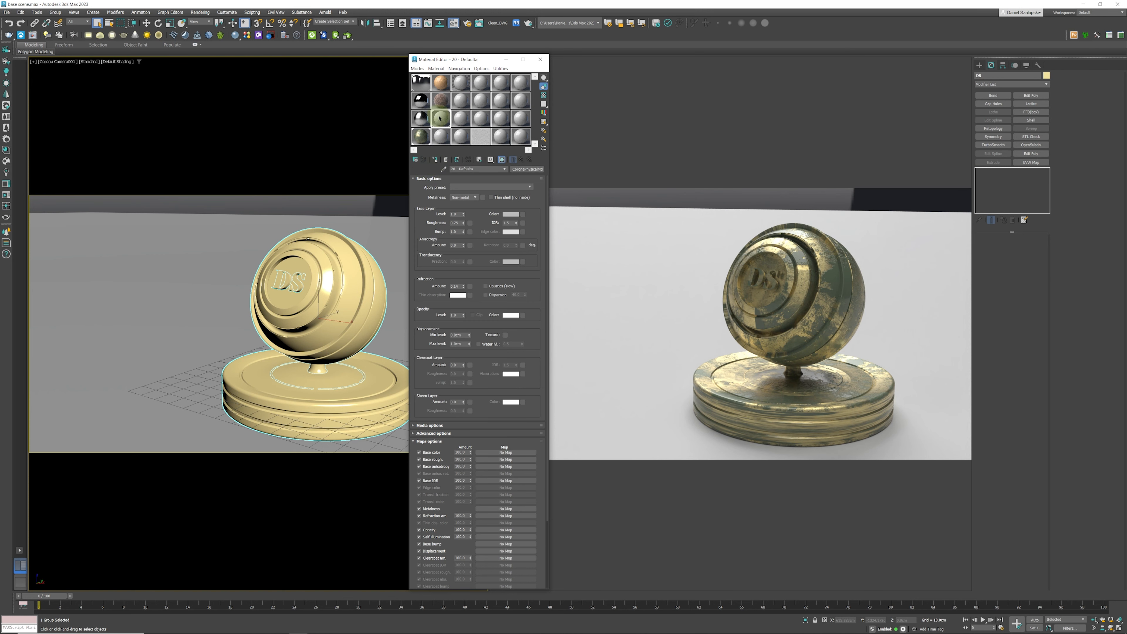
click(445, 160)
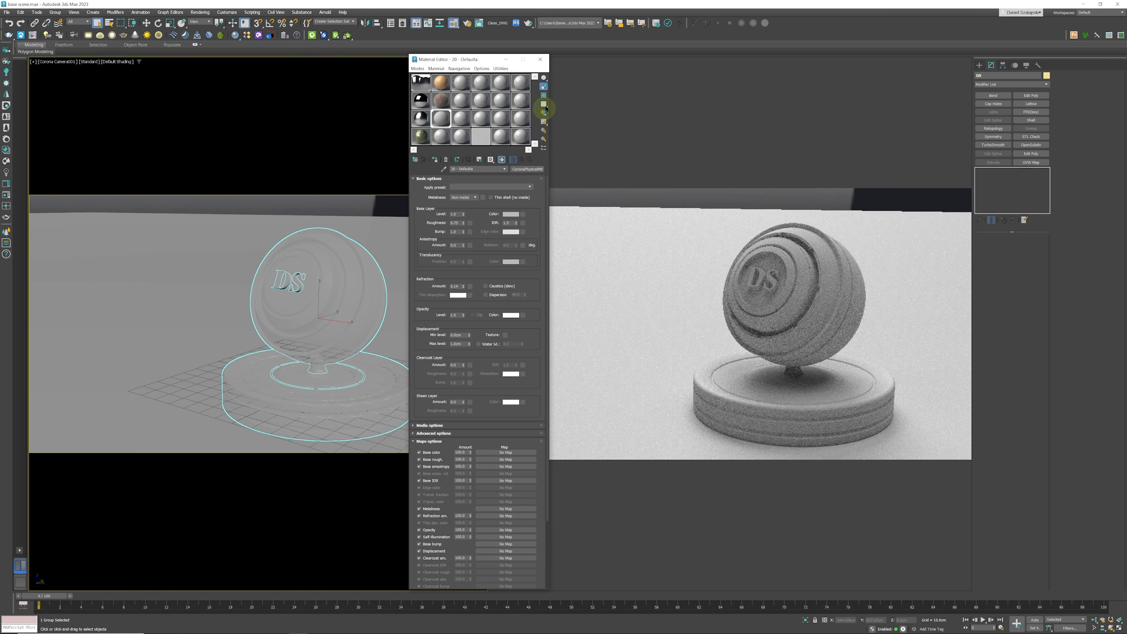
click(534, 170)
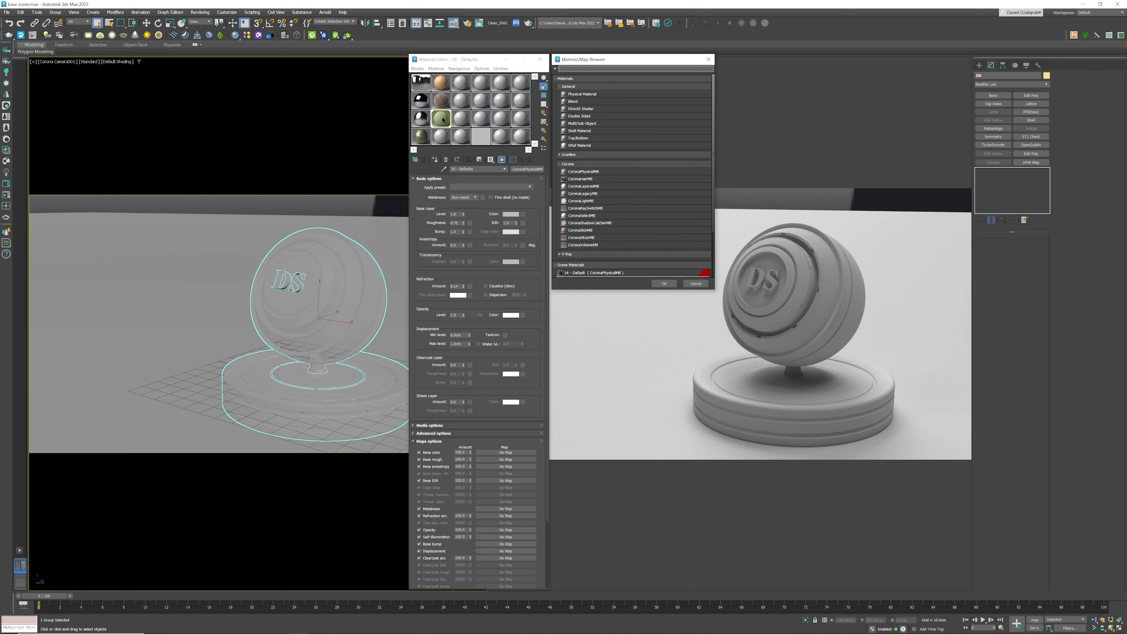
click(708, 59)
Copy the default grey material into the neighbouring sample slot and rename the copy light
drag(446, 123, 465, 120)
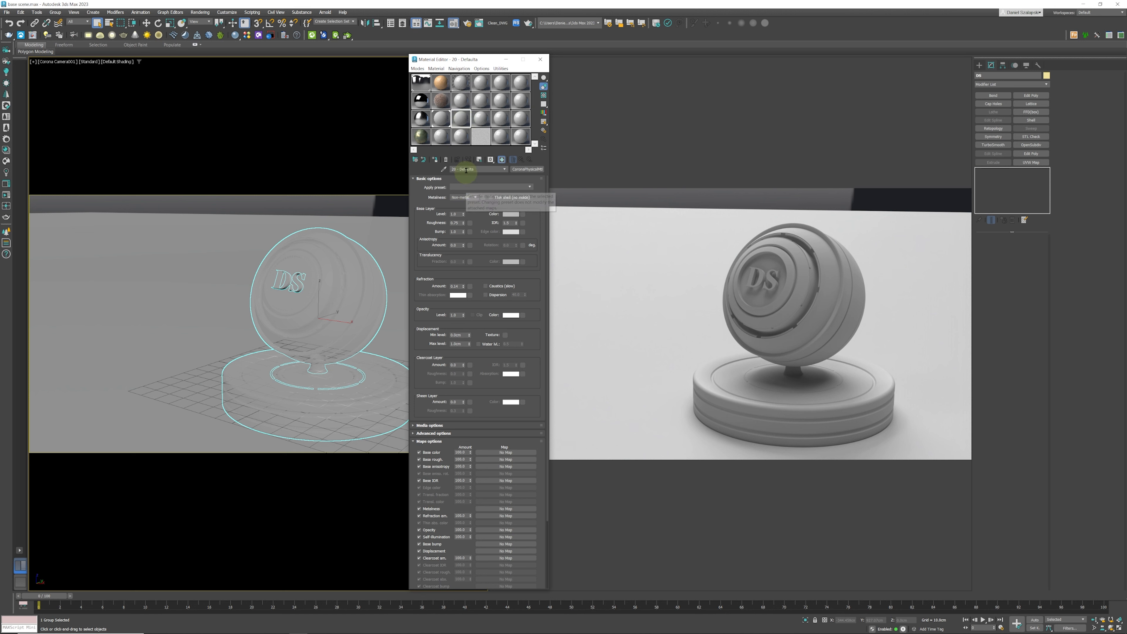
drag(475, 169, 431, 171)
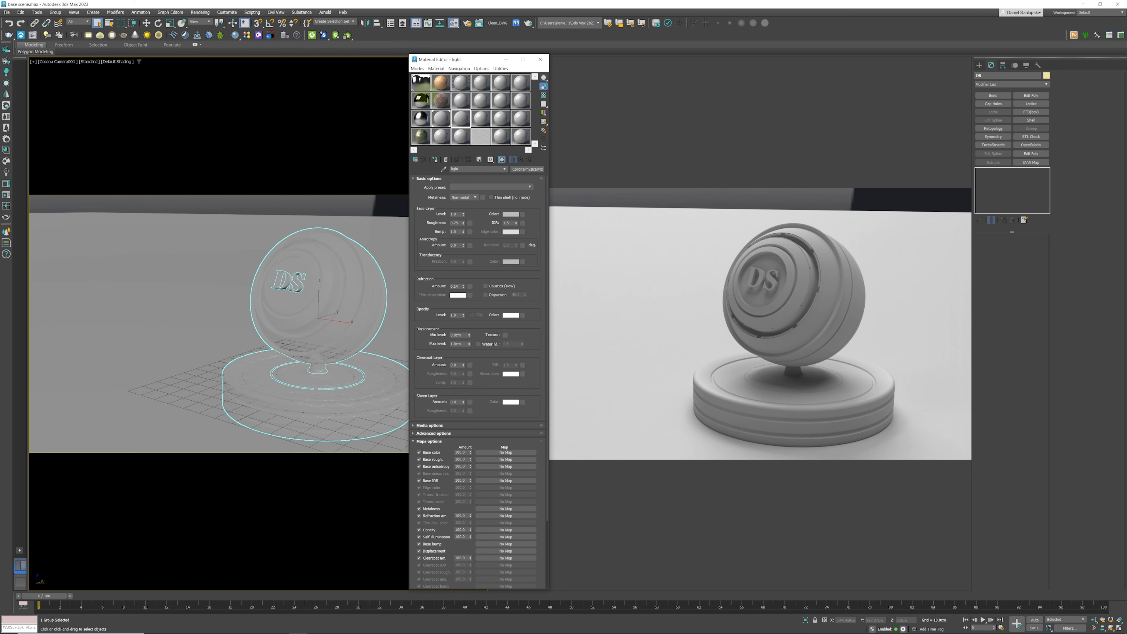
click(427, 85)
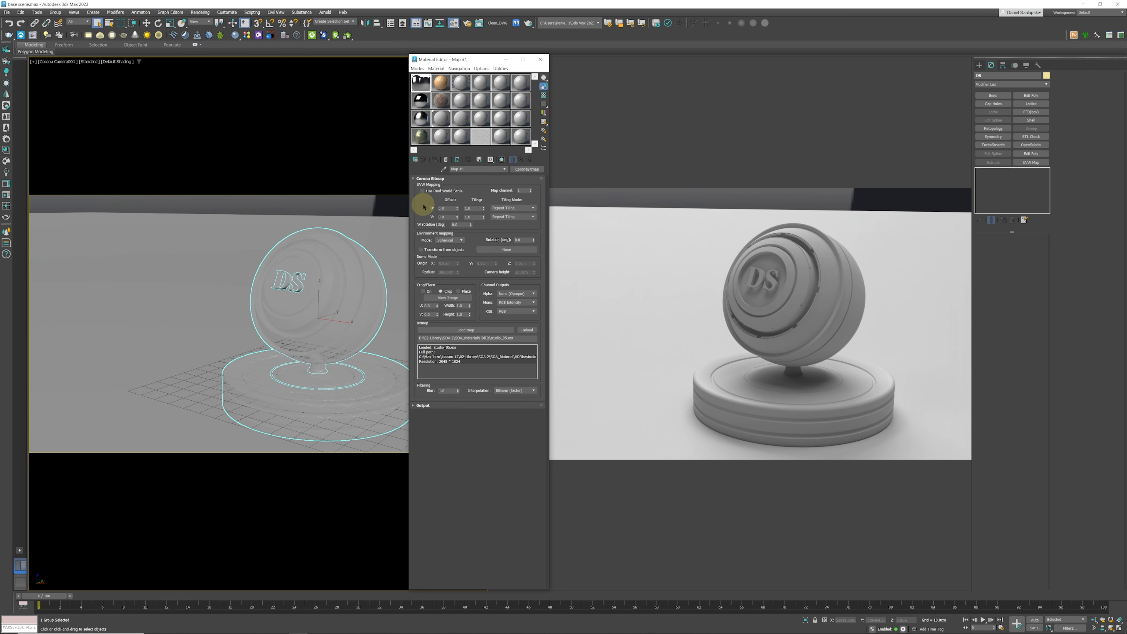
click(460, 123)
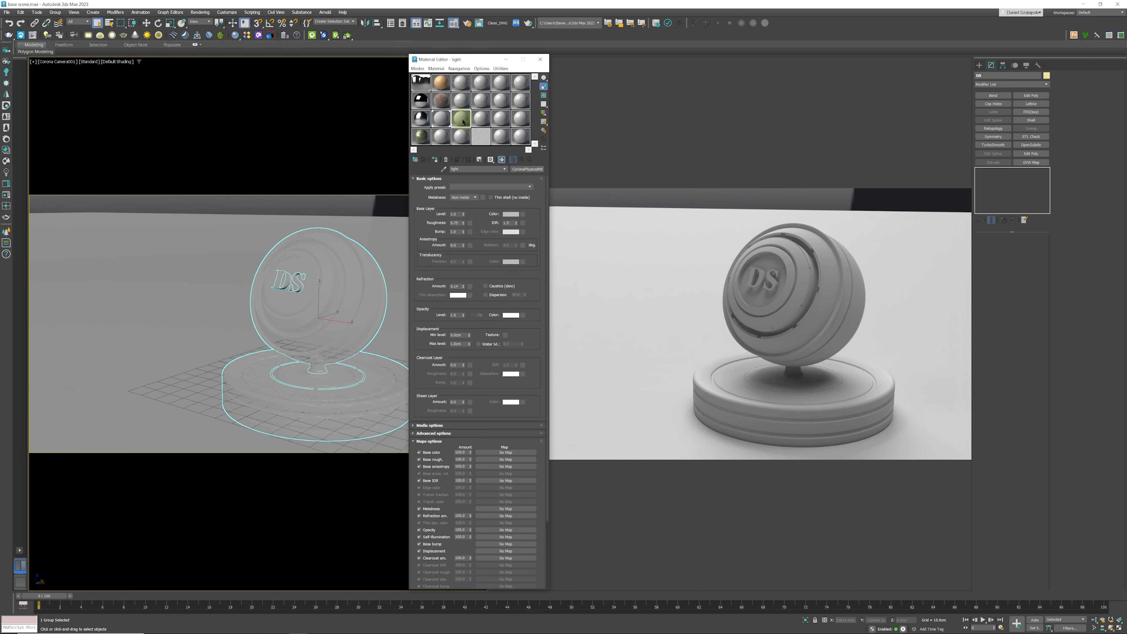
Change the light material's type to CoronaLightMtl and assign it to the selected DS model
click(534, 171)
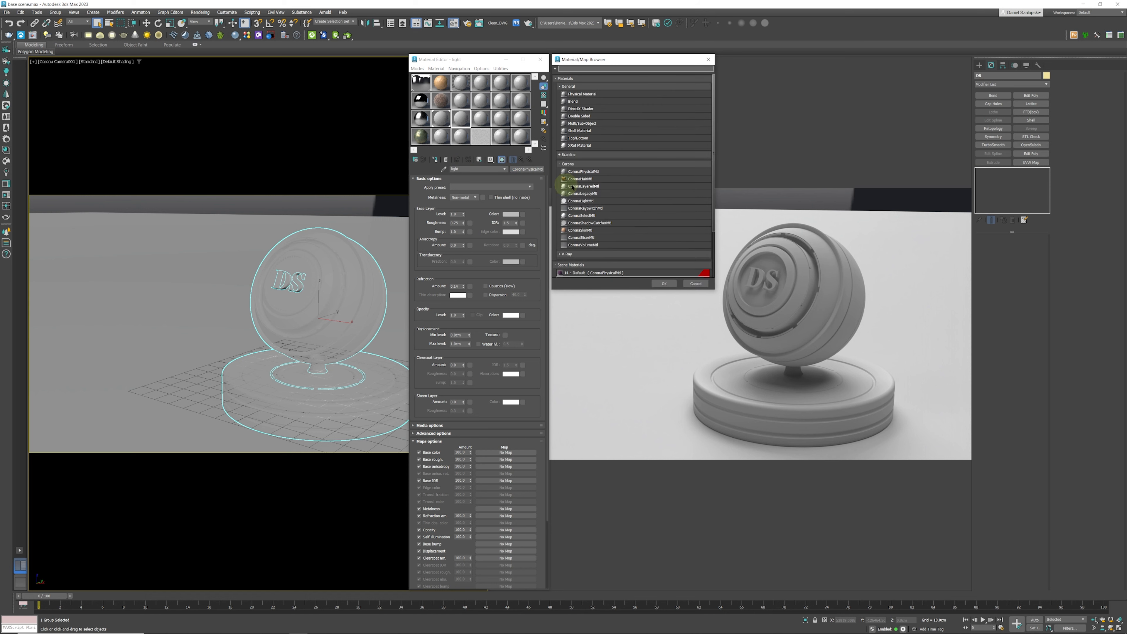
click(584, 202)
click(665, 283)
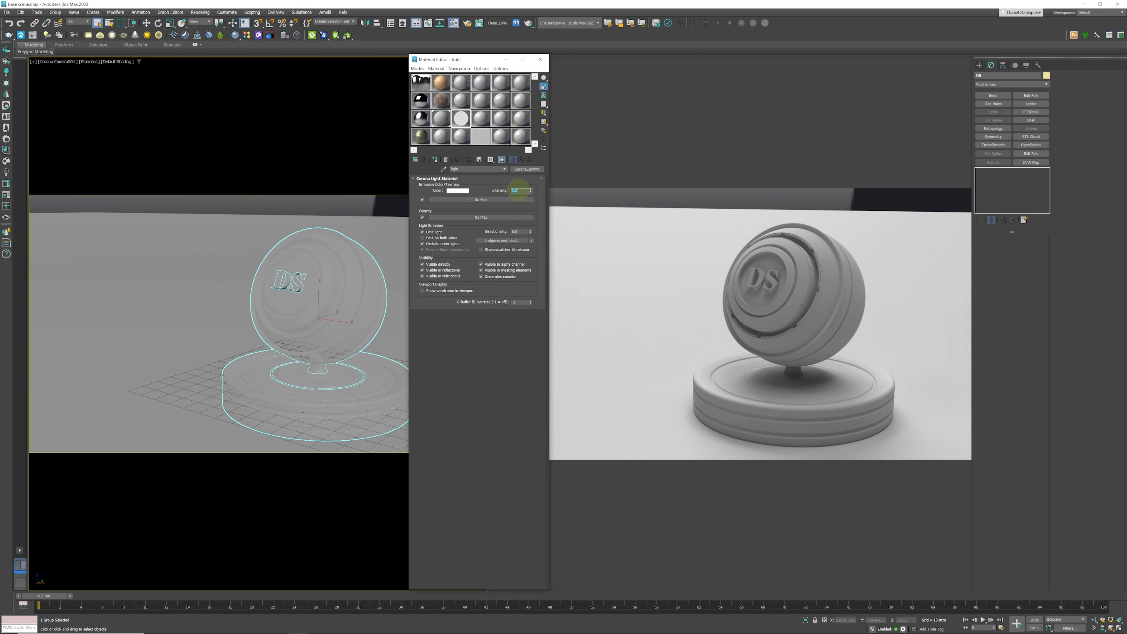
click(435, 160)
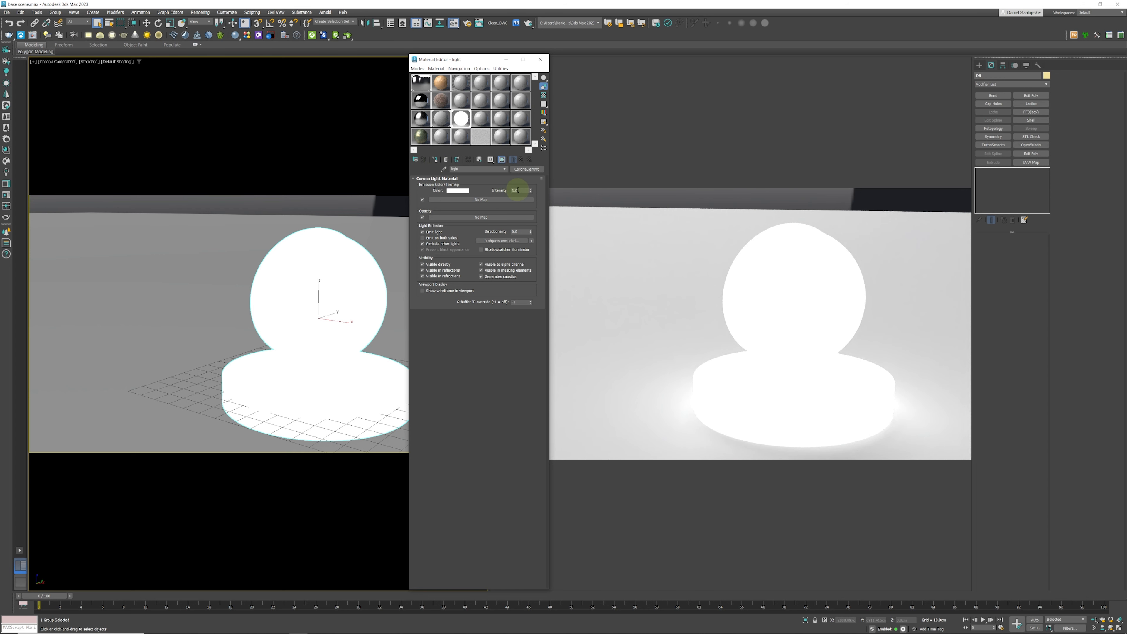
Try different emission intensities on the light material, then set its intensity to 1
drag(530, 190, 530, 171)
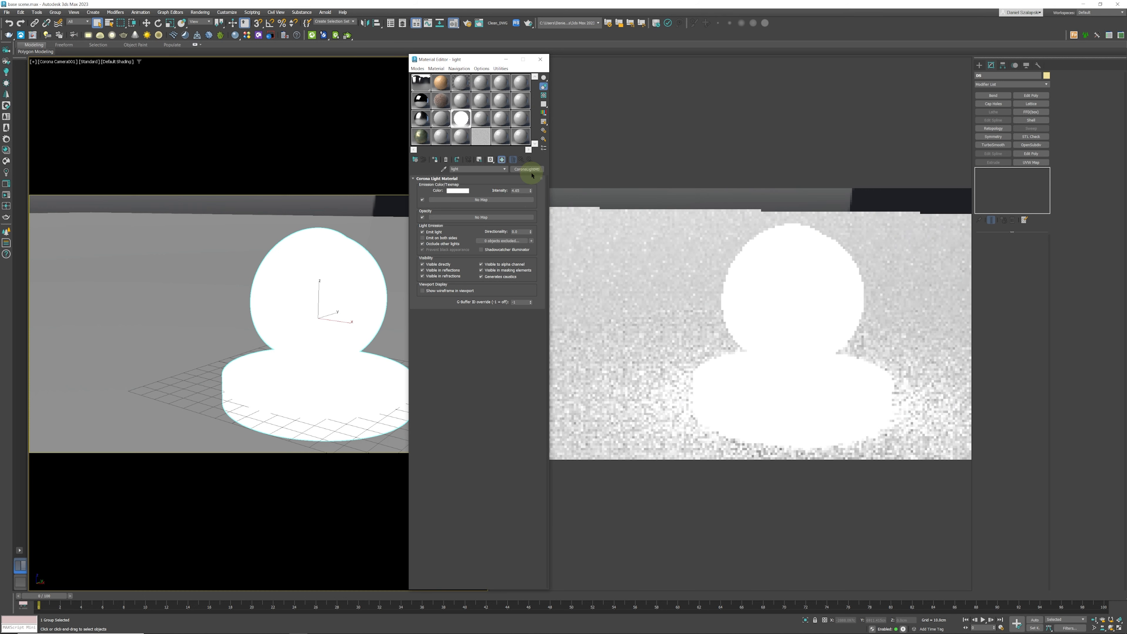
drag(532, 193, 533, 168)
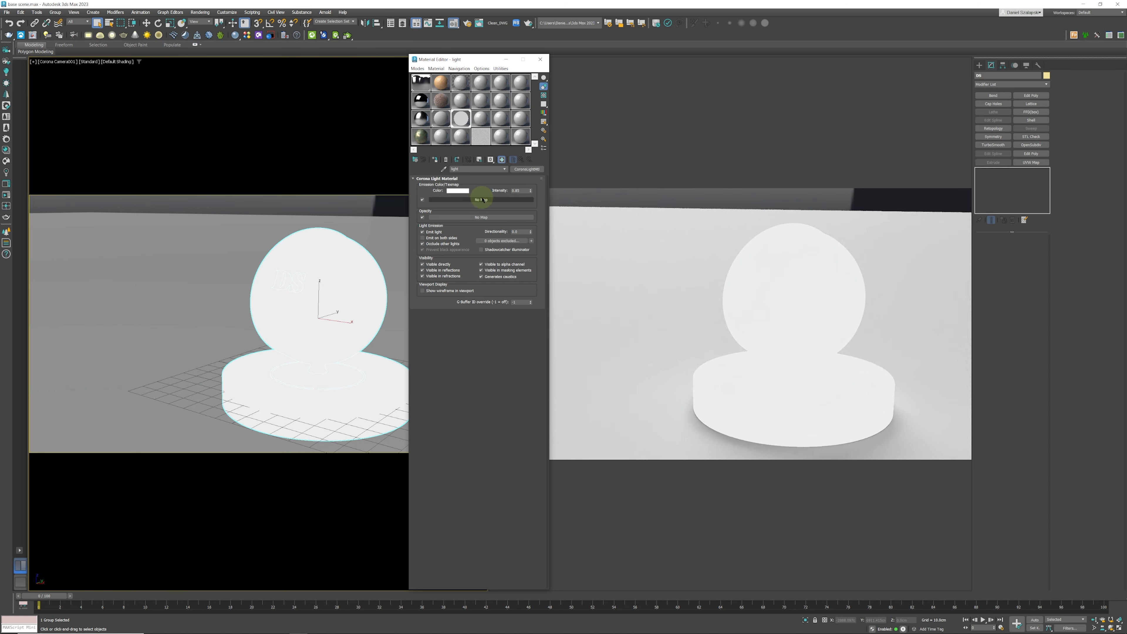
double_click(517, 191)
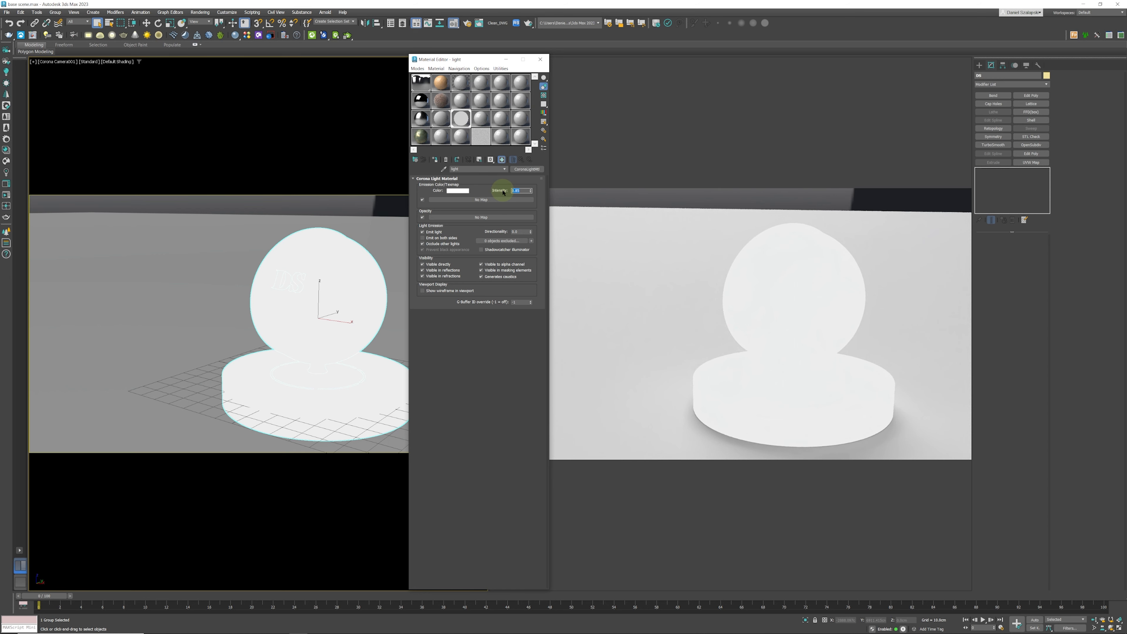
text(1)
key(Return)
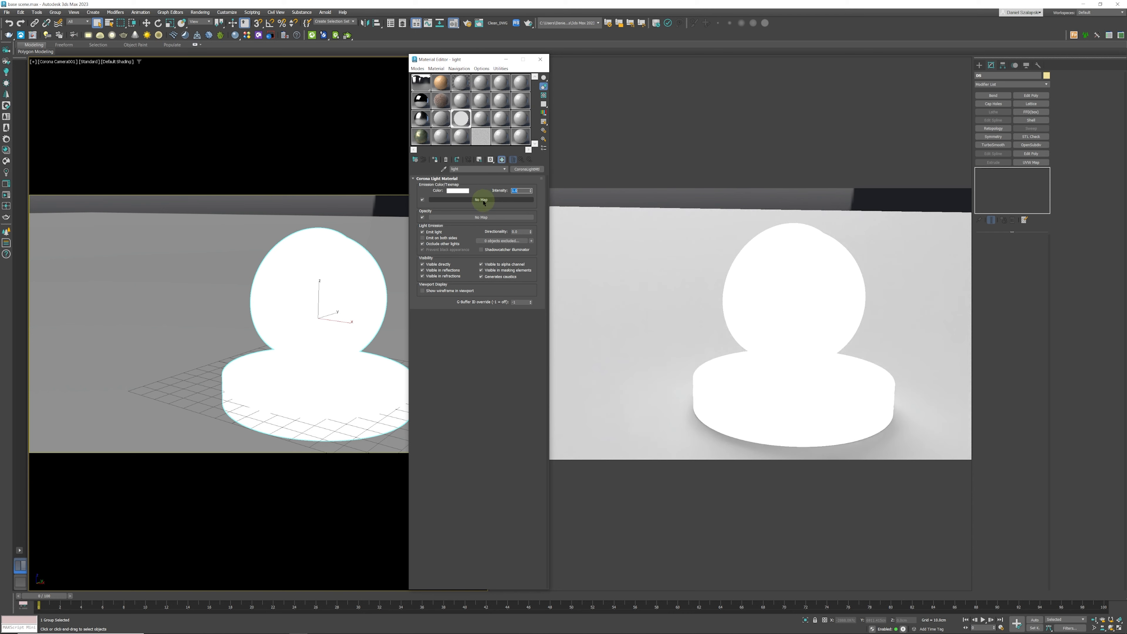
click(514, 191)
Try a Checker map as the light material's emission texture and return to the light material
click(483, 200)
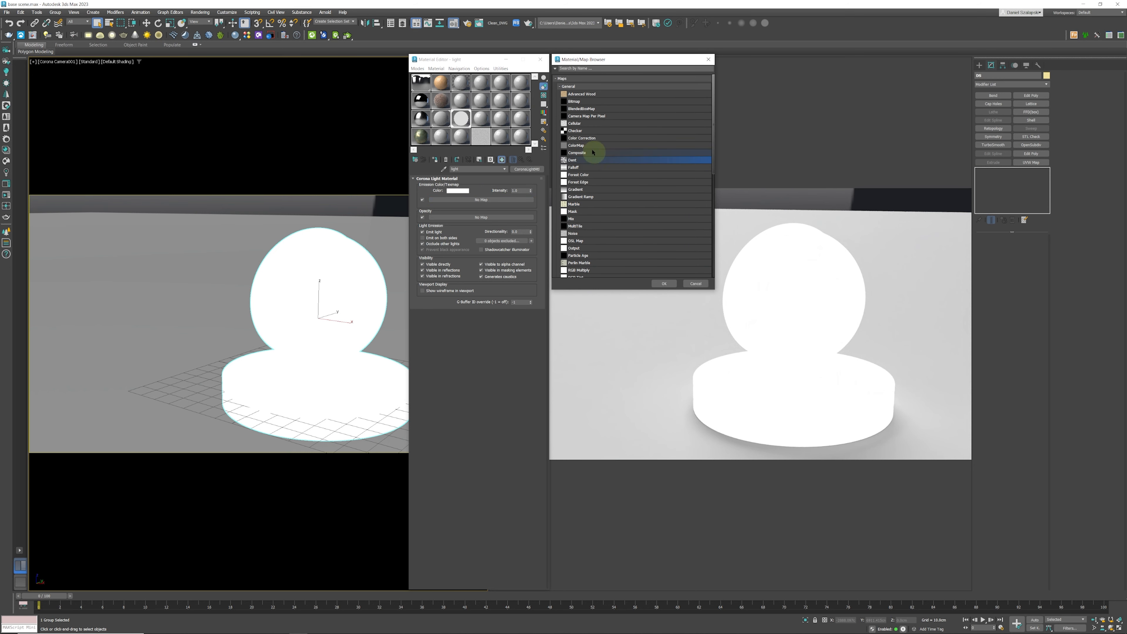
click(573, 131)
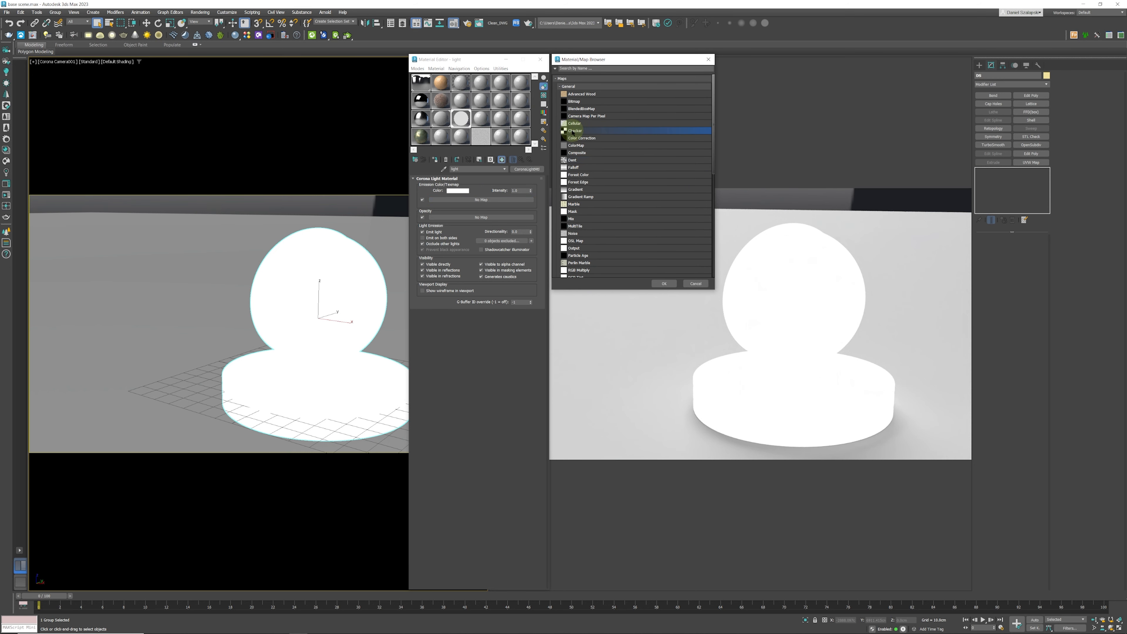
click(664, 283)
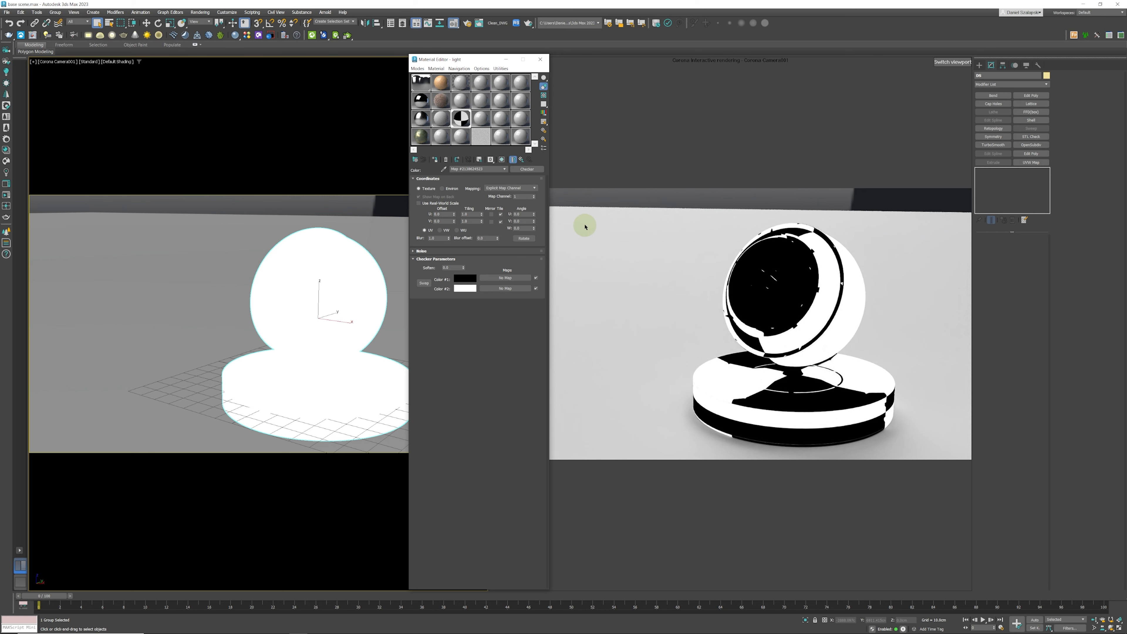
click(522, 160)
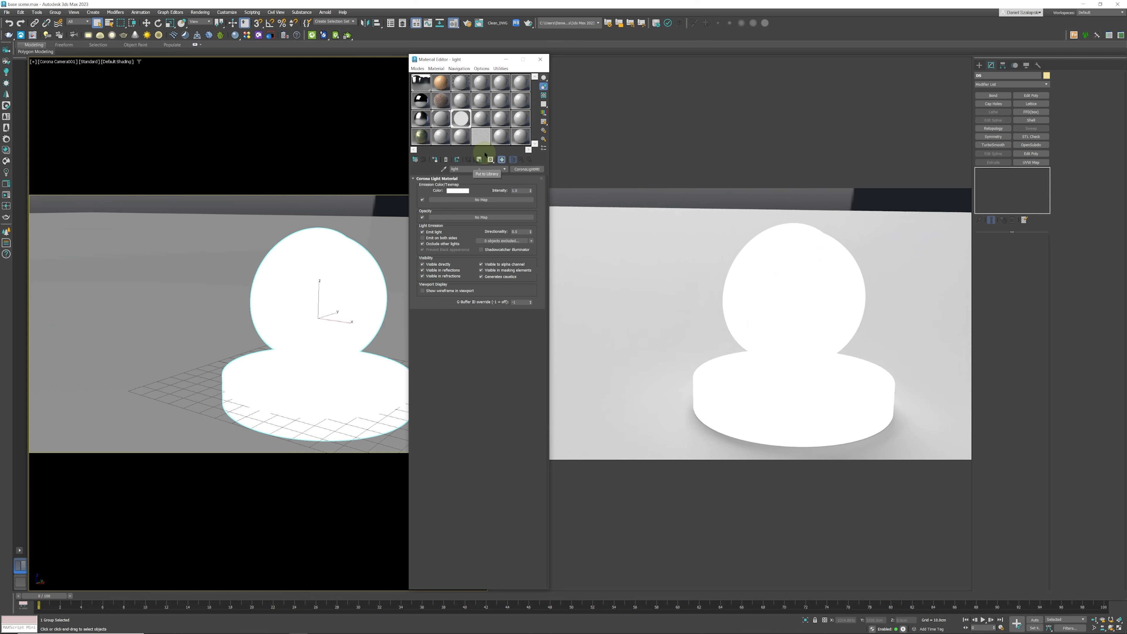
click(529, 169)
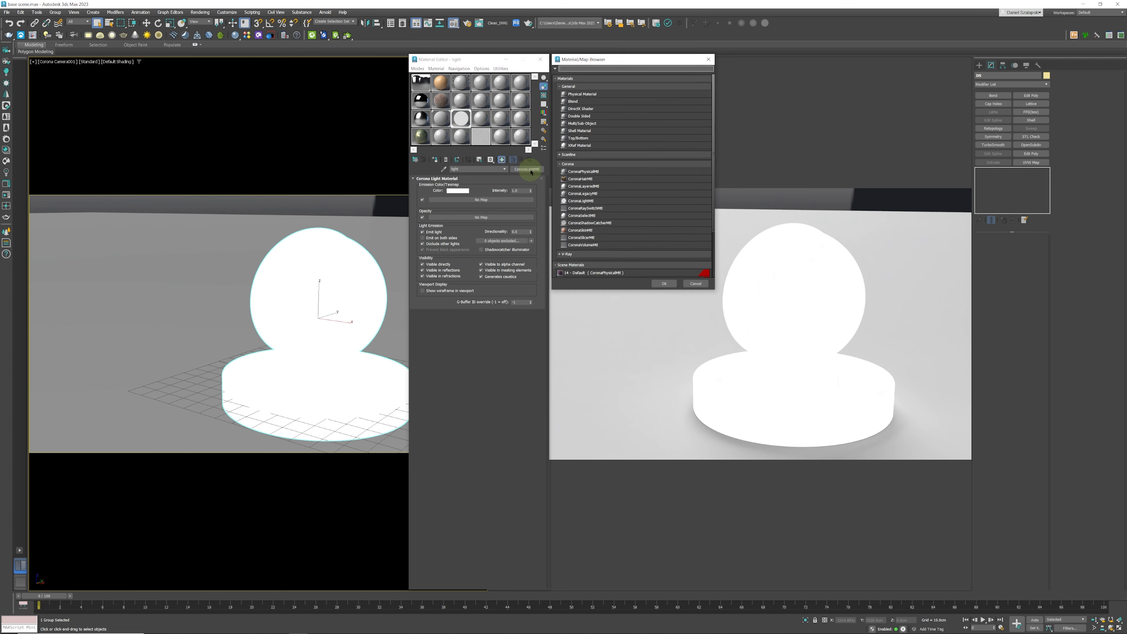
click(593, 209)
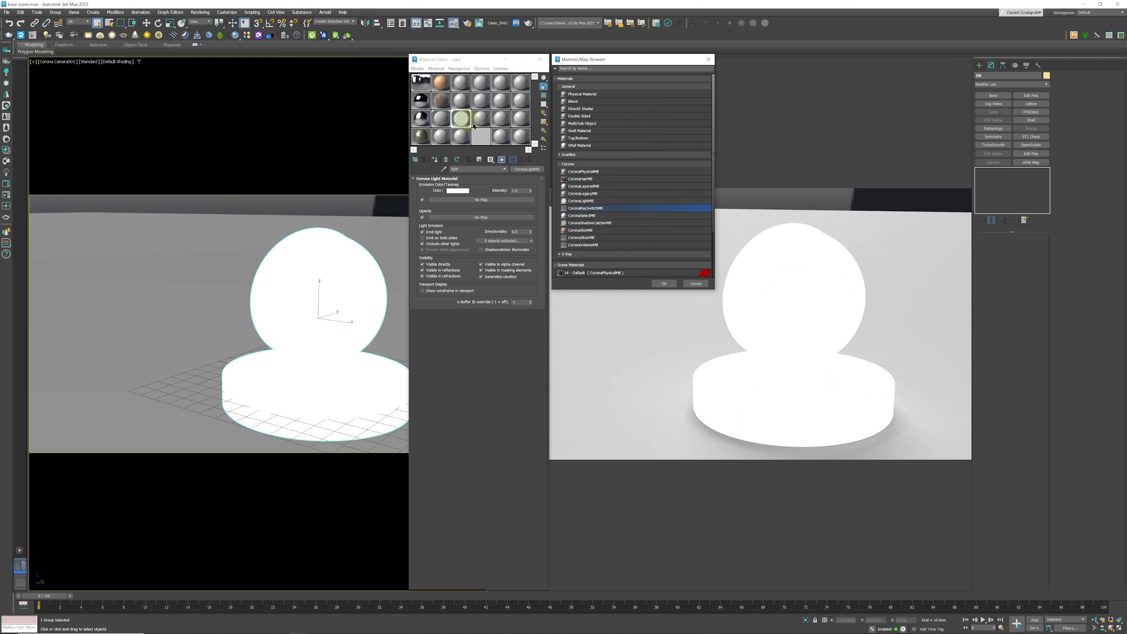
click(708, 59)
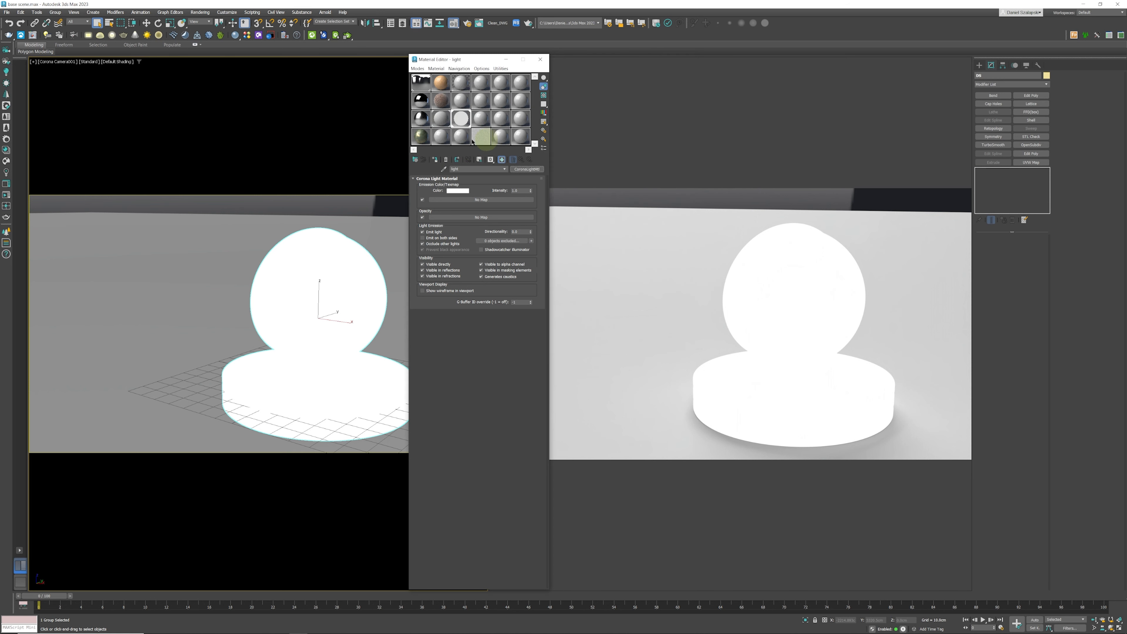
Copy the default grey material over the light sample, rename it Ray, and assign it to the DS model
click(442, 120)
click(478, 169)
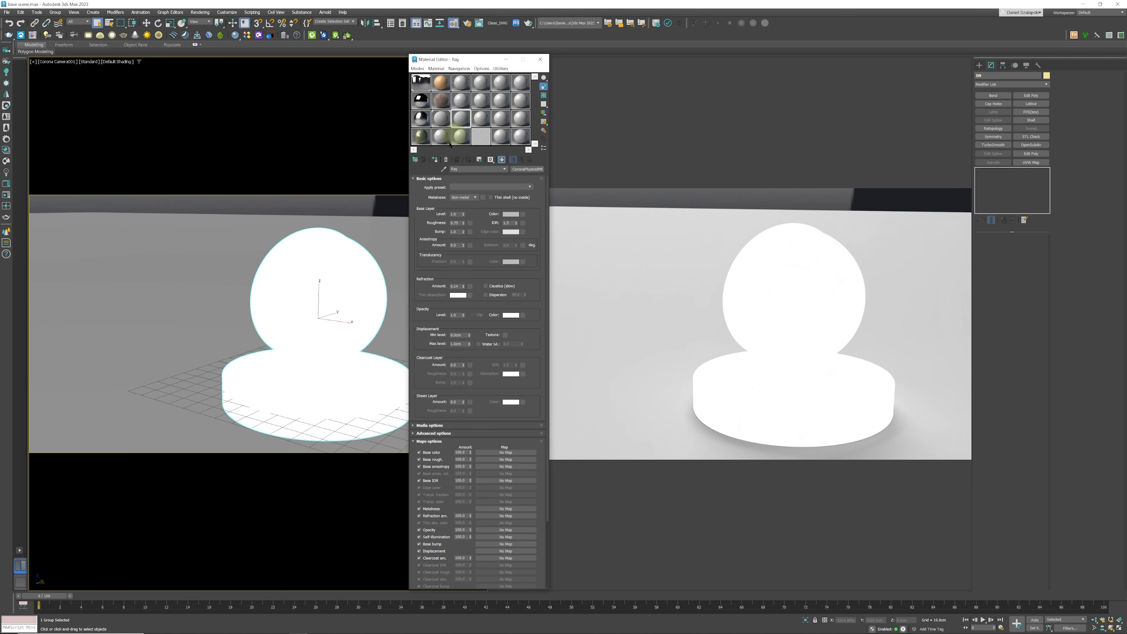
click(435, 160)
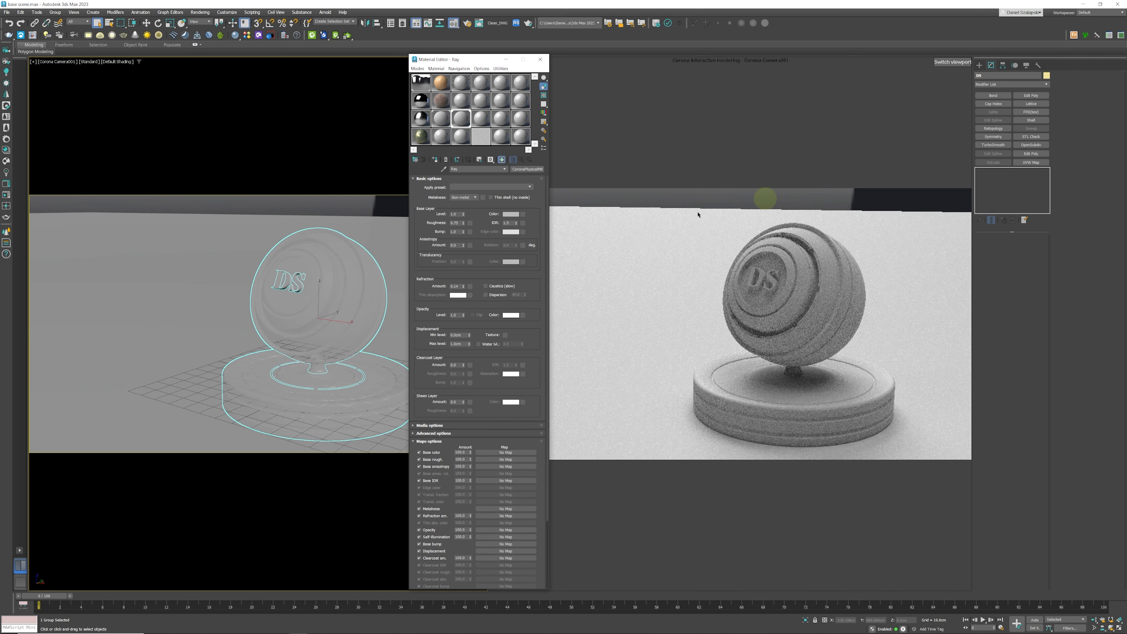
Set the Ray material's base color to pure red with RGB 255, 0, 0
click(510, 214)
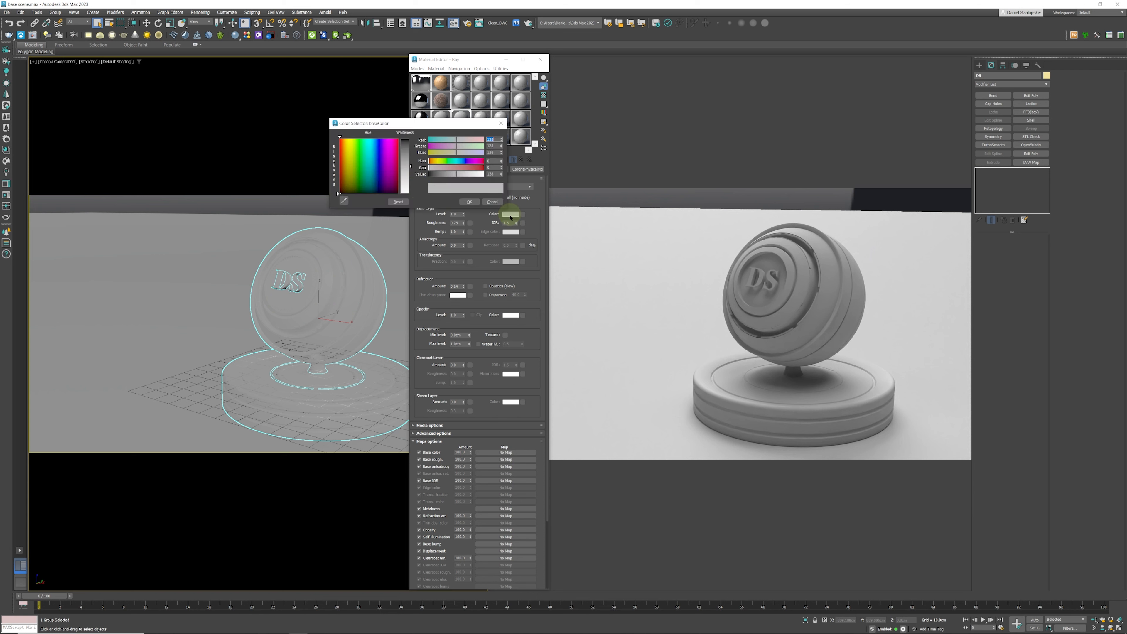
drag(352, 164, 340, 139)
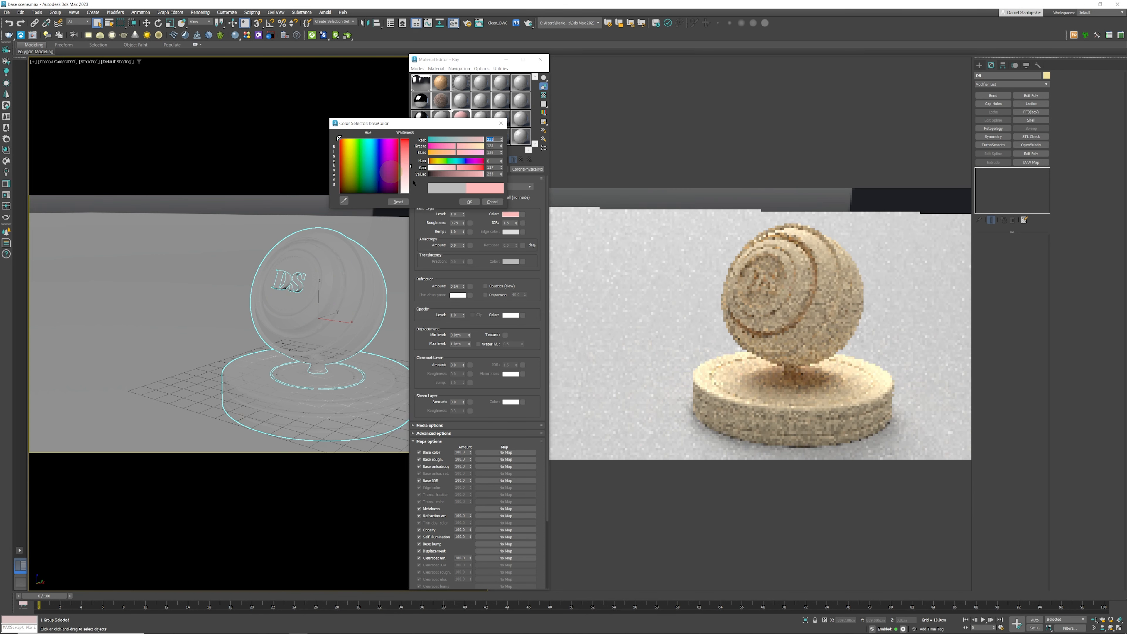
drag(410, 166, 411, 138)
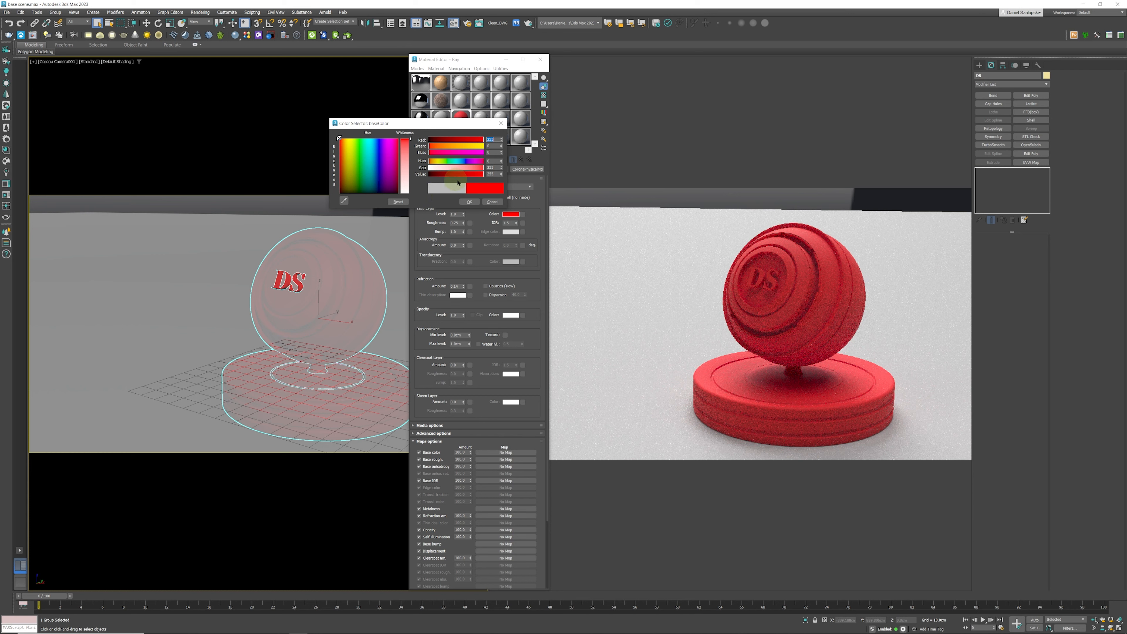
click(470, 202)
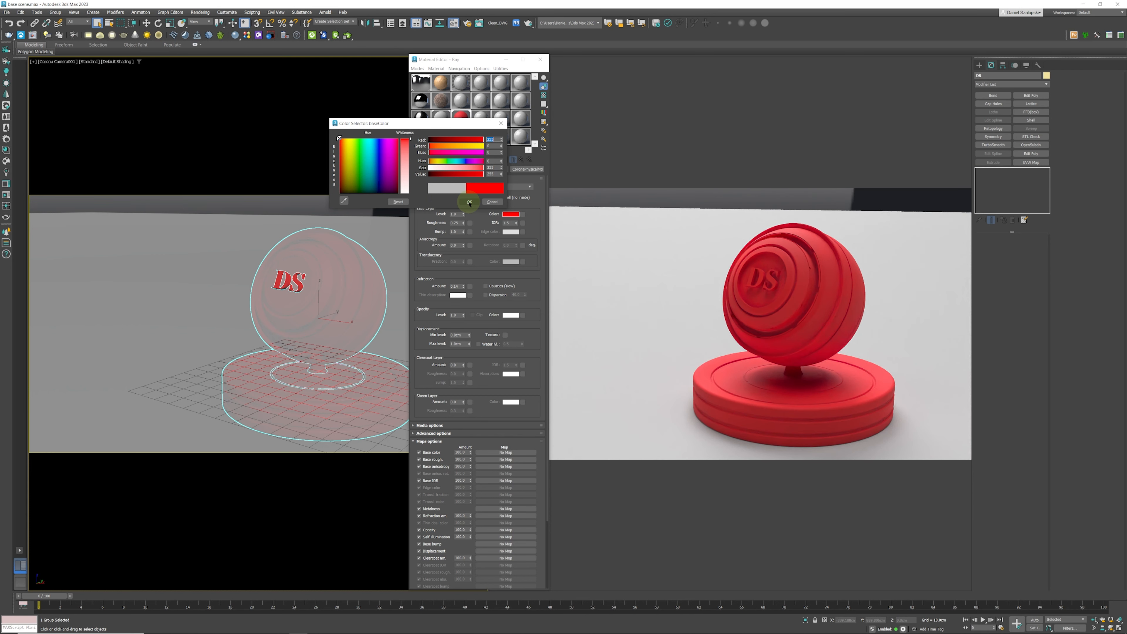
click(469, 202)
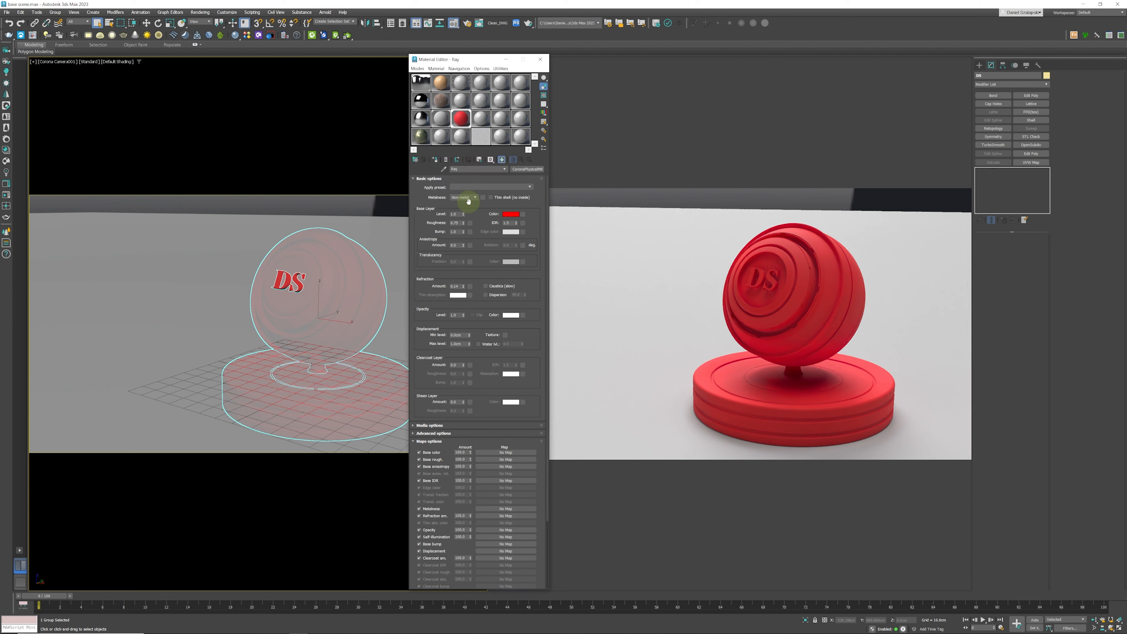
Create a thin upright box about 137 cm long, 2 cm wide and 111 cm high beside the model, and assign the default grey material to it
click(980, 65)
click(1003, 113)
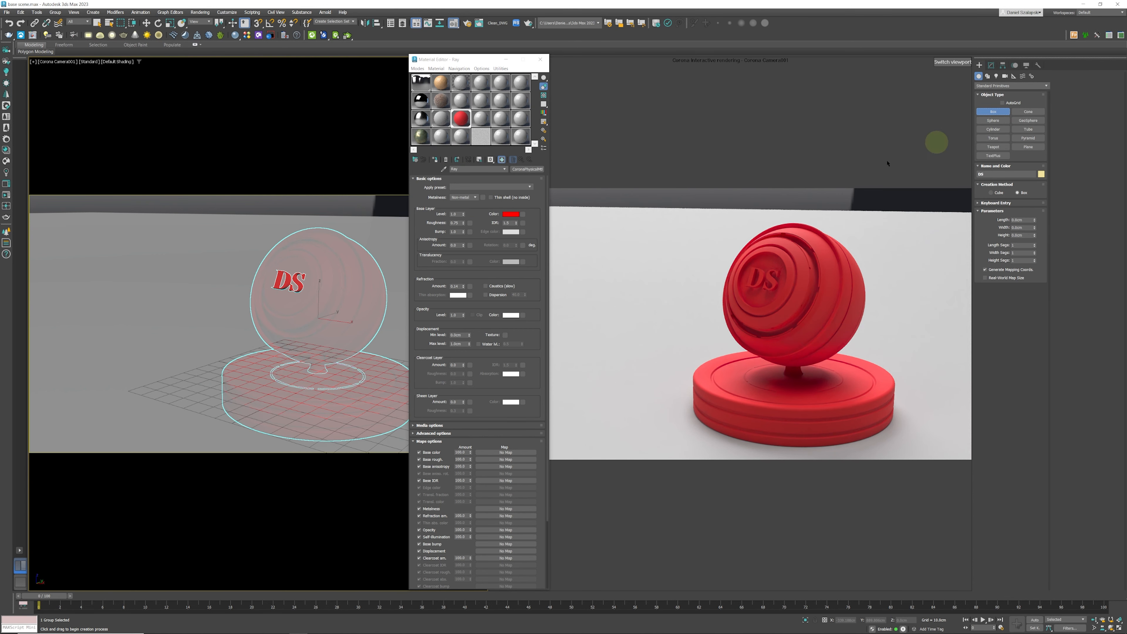
drag(287, 339, 137, 391)
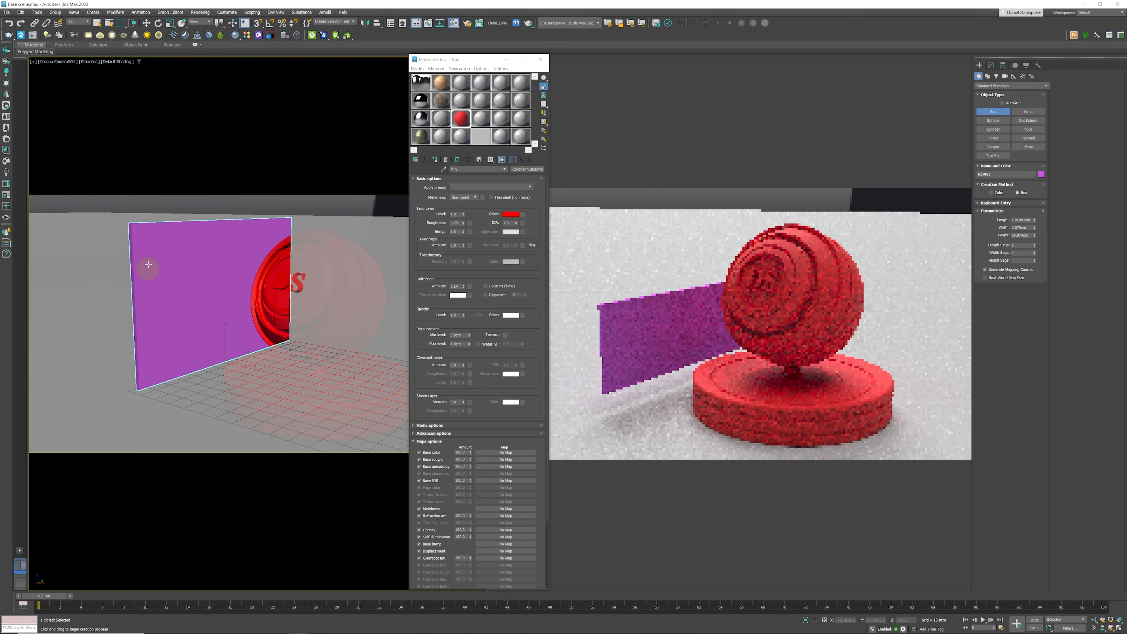
click(146, 233)
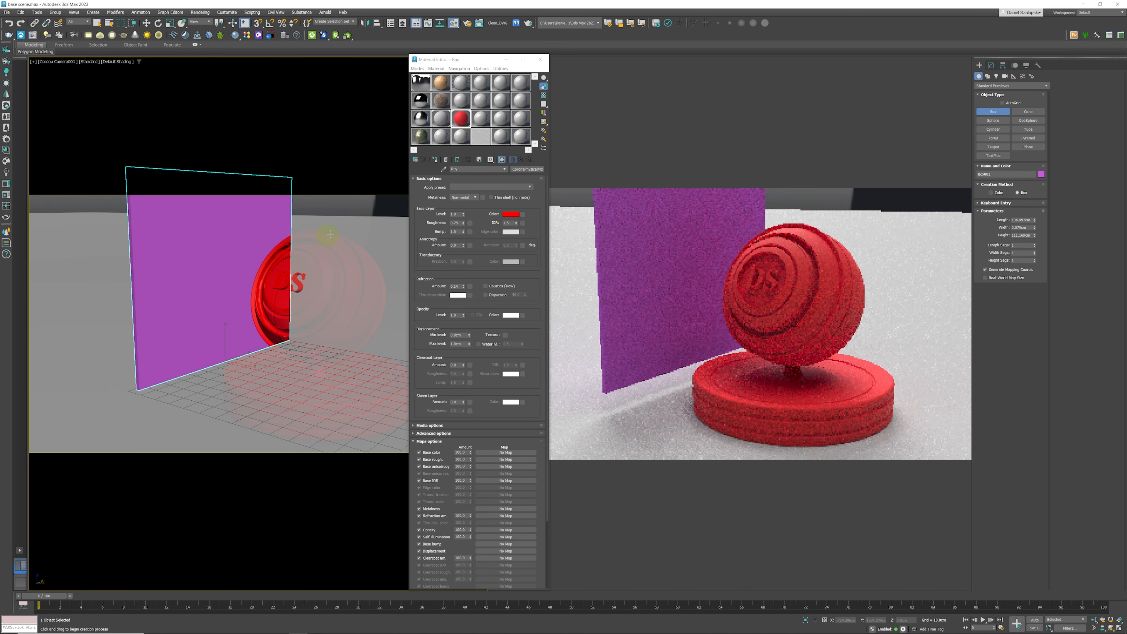
click(440, 118)
click(435, 159)
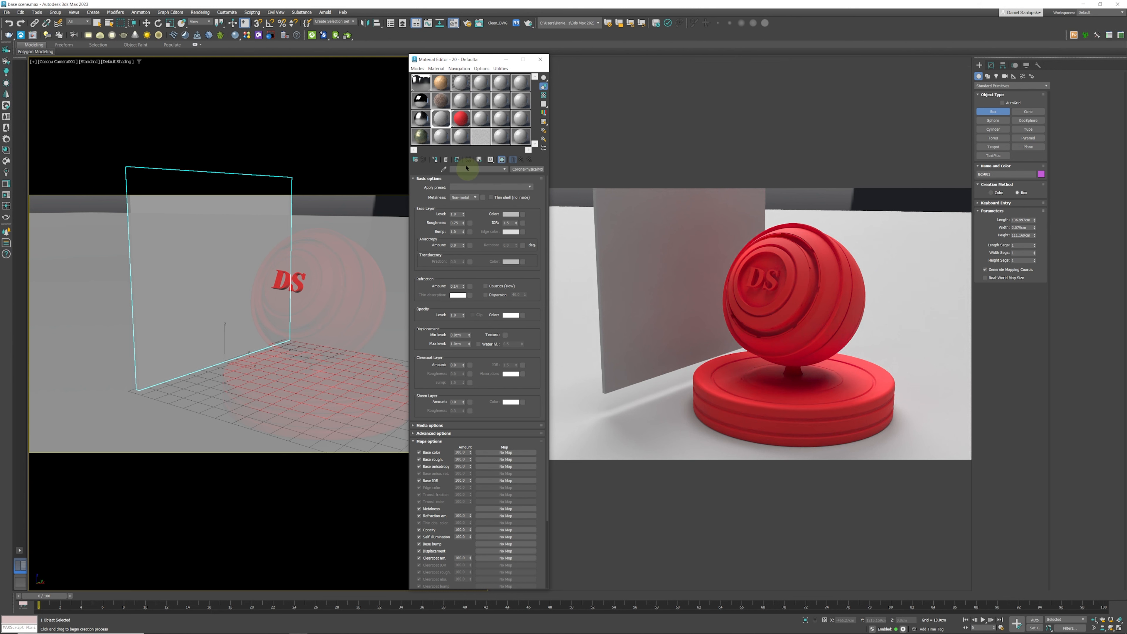
Change the red Ray material to CoronaRaySwitchMtl, keeping the old material as a sub-material
click(462, 119)
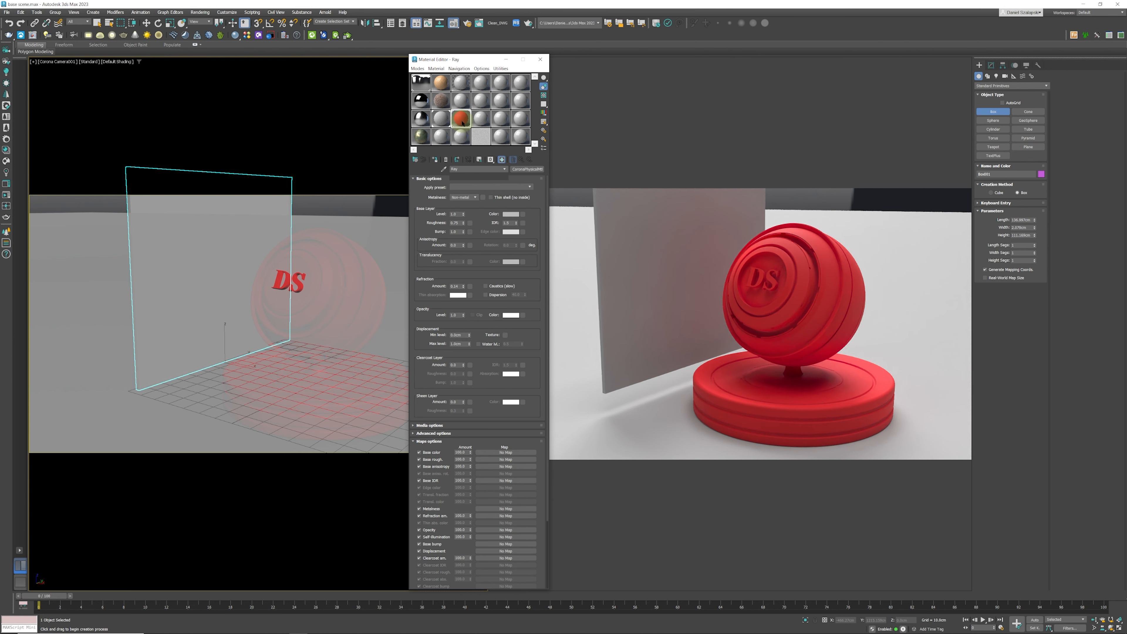
click(527, 169)
click(585, 208)
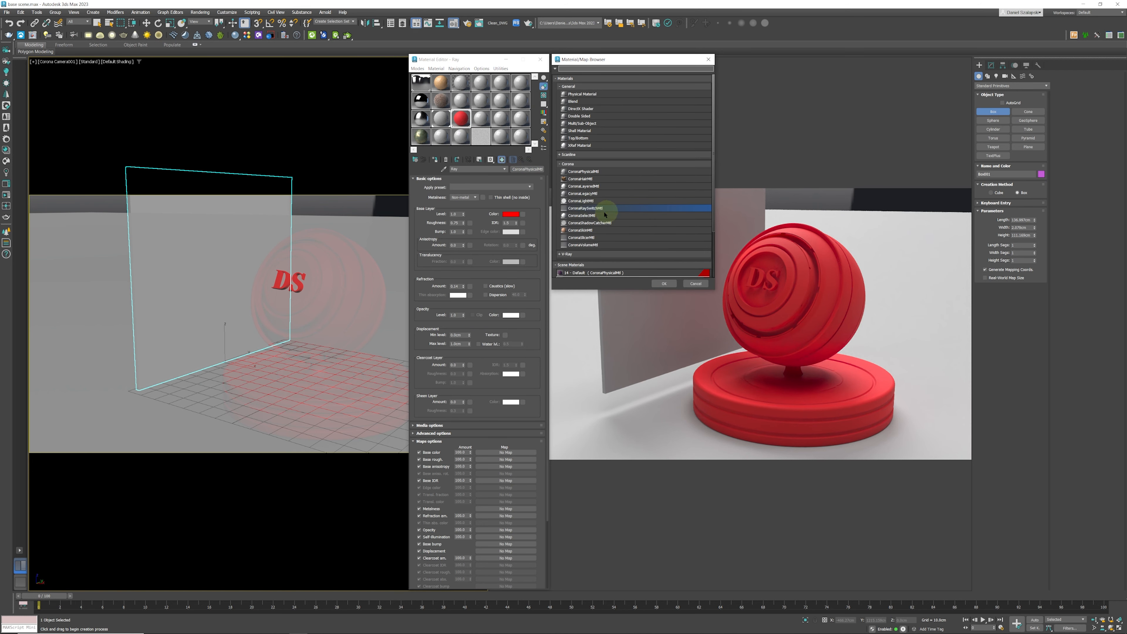
click(665, 285)
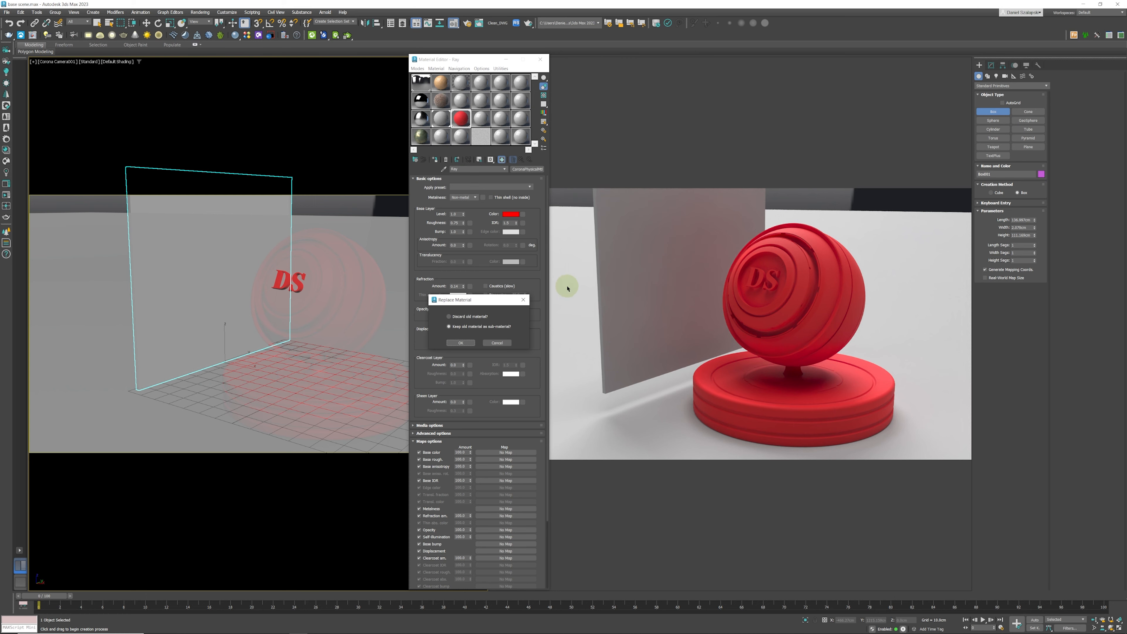
click(470, 316)
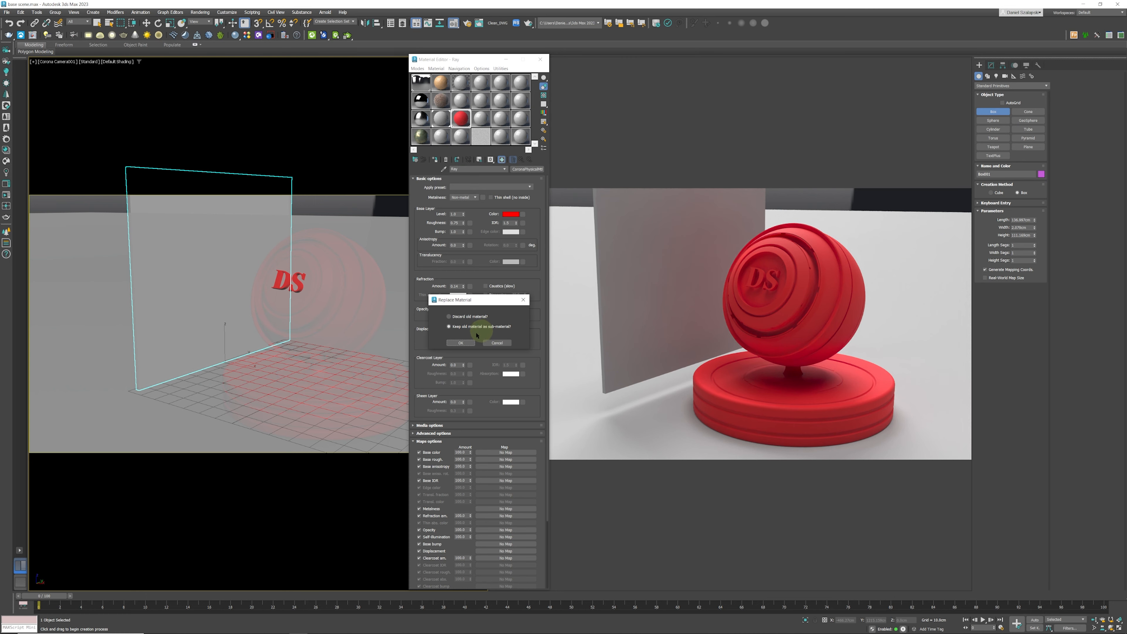
click(464, 343)
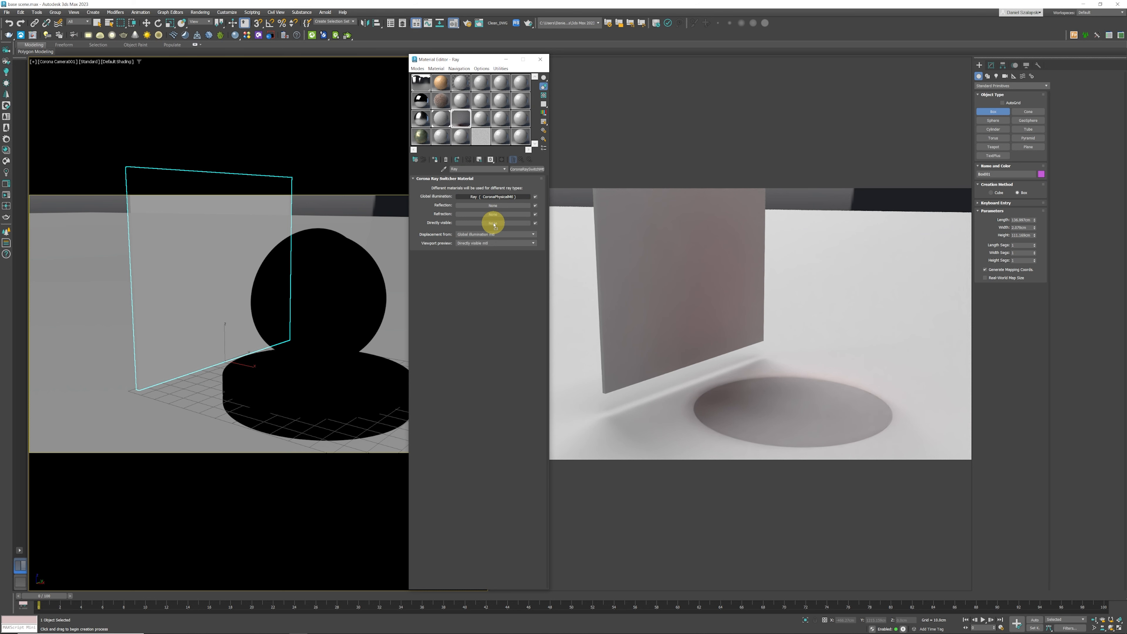
Copy the red Ray sub-material into the directly visible slot, and copy the default grey material into the global illumination slot
drag(494, 226, 494, 223)
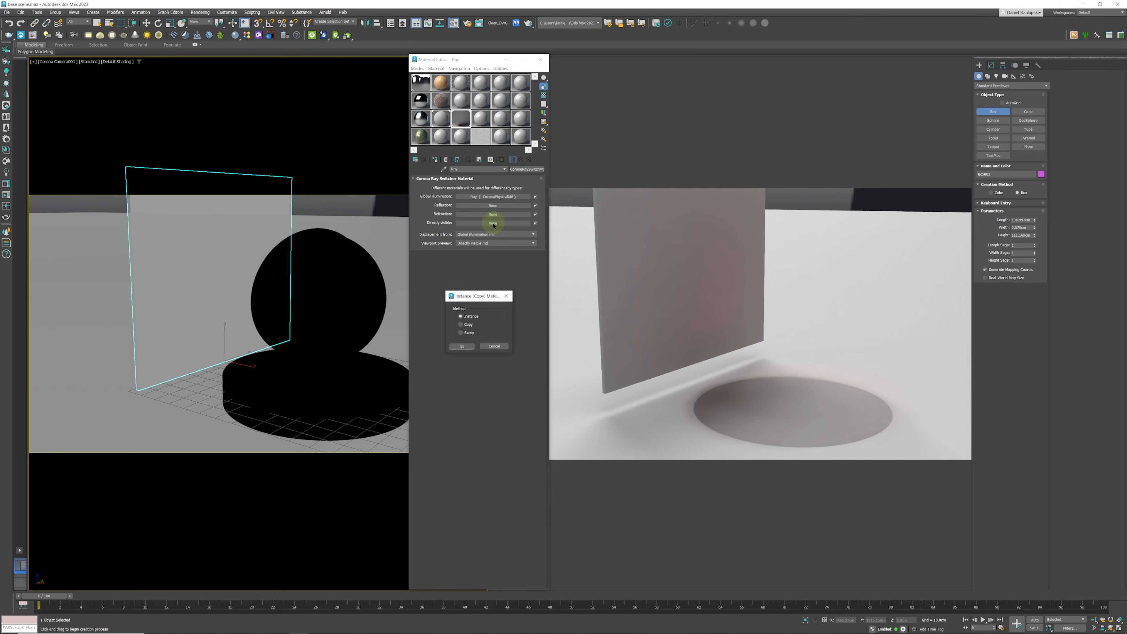
click(461, 324)
click(465, 345)
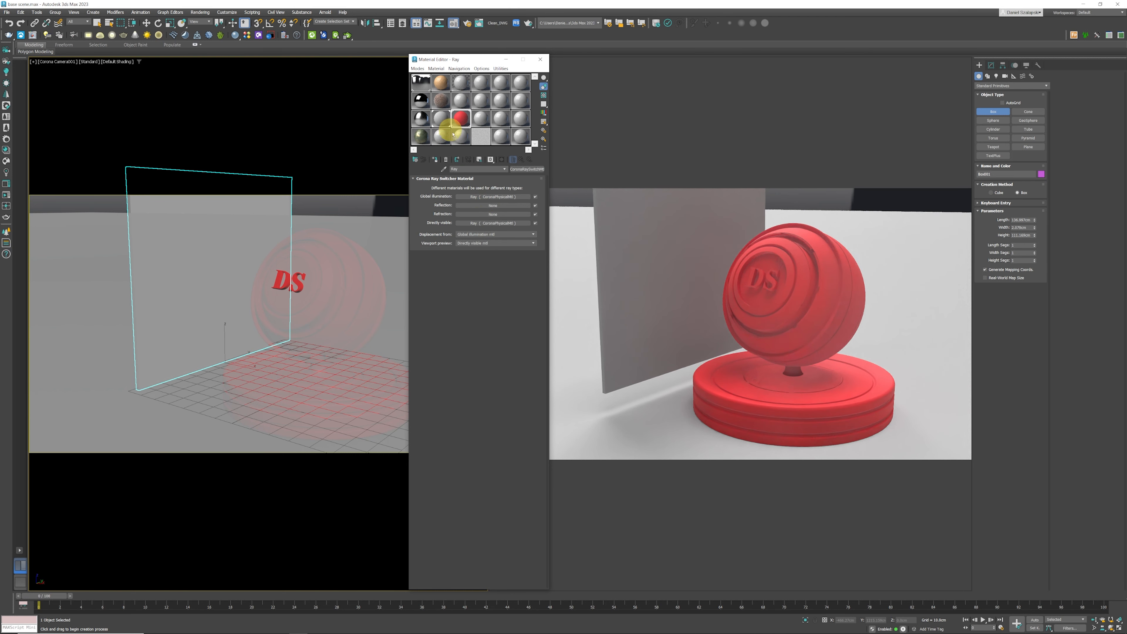
drag(444, 123, 483, 198)
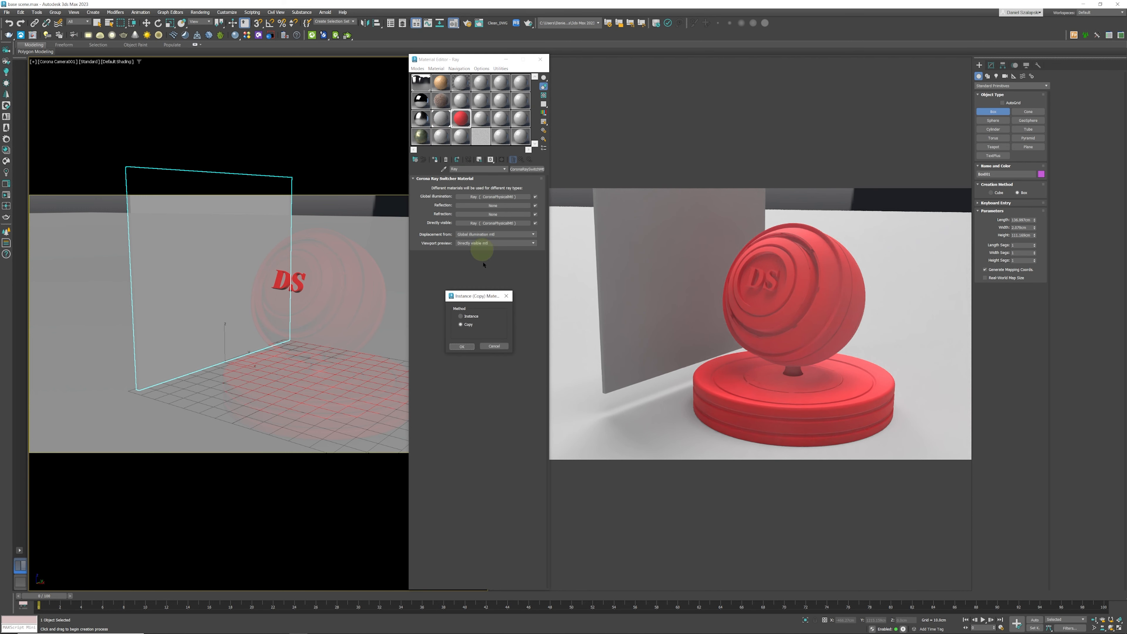
click(463, 346)
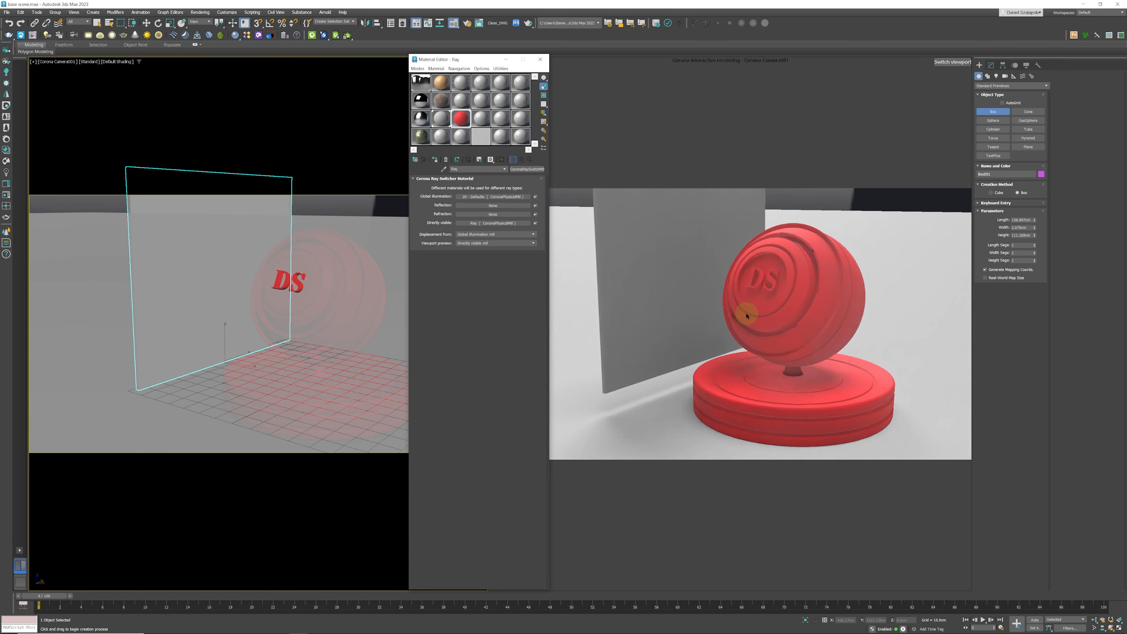
Copy the red Ray material into the refraction and reflection slots, and replace the reflection one with a copy of the grey global illumination material
drag(492, 228, 492, 214)
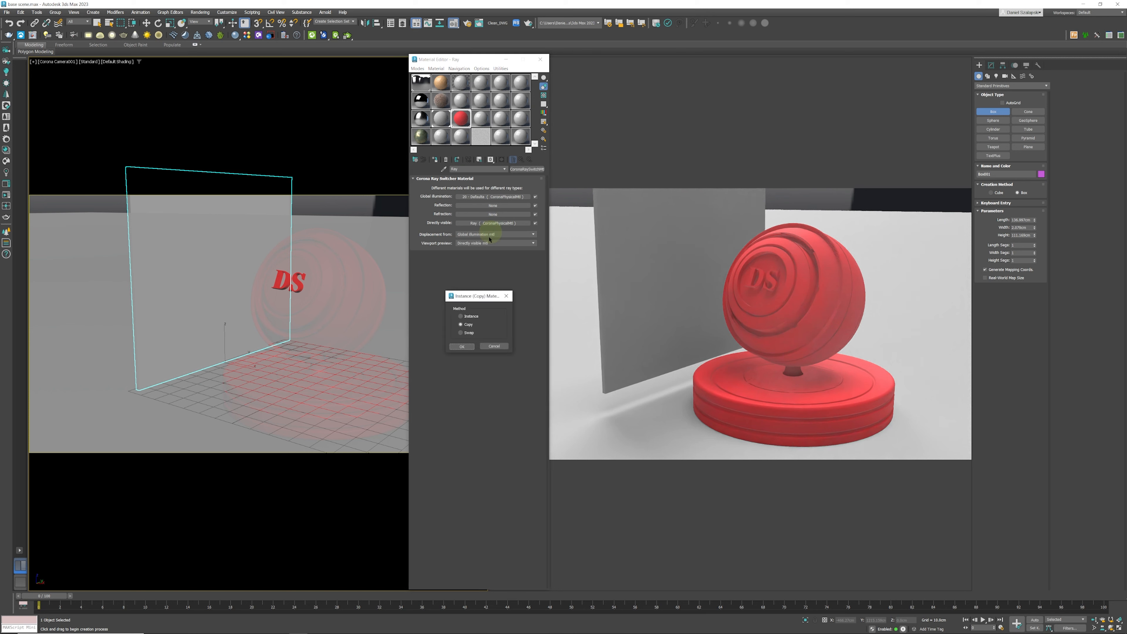
click(463, 346)
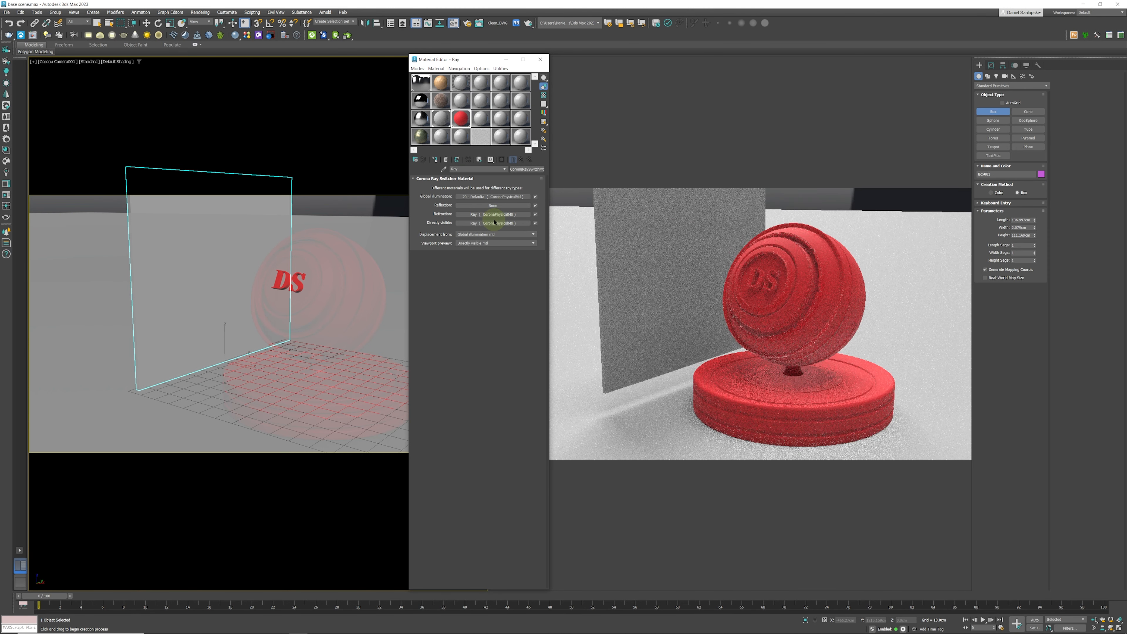
drag(489, 222, 486, 206)
click(464, 346)
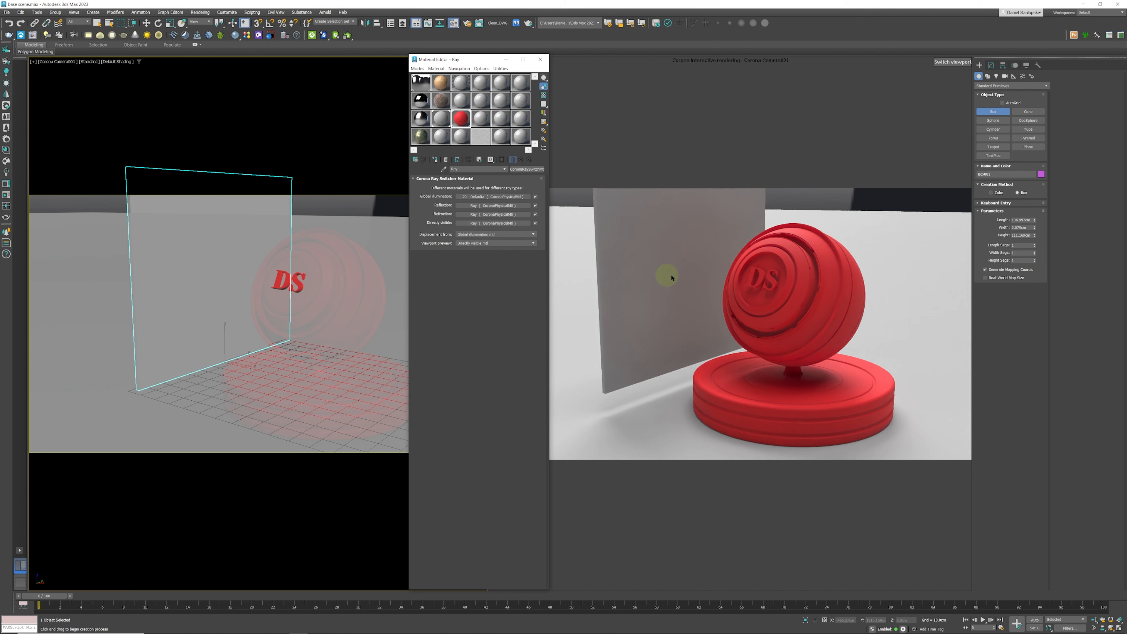
drag(494, 196, 492, 206)
click(469, 347)
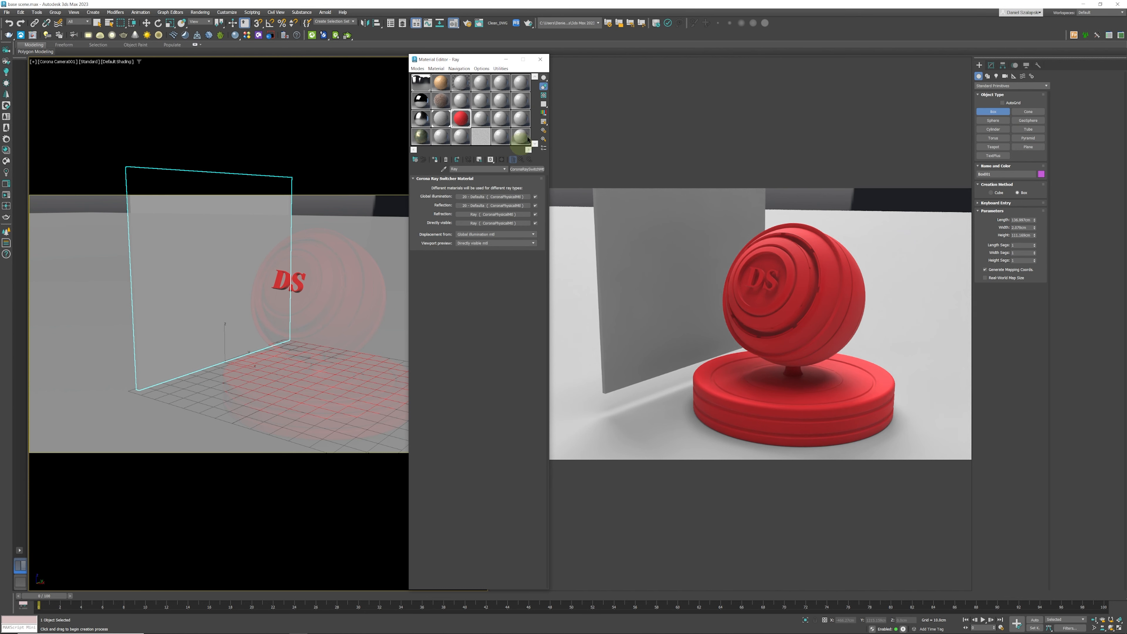
Change the Ray material's type to CoronaSelectMtl, discarding the old ray switch material
click(527, 169)
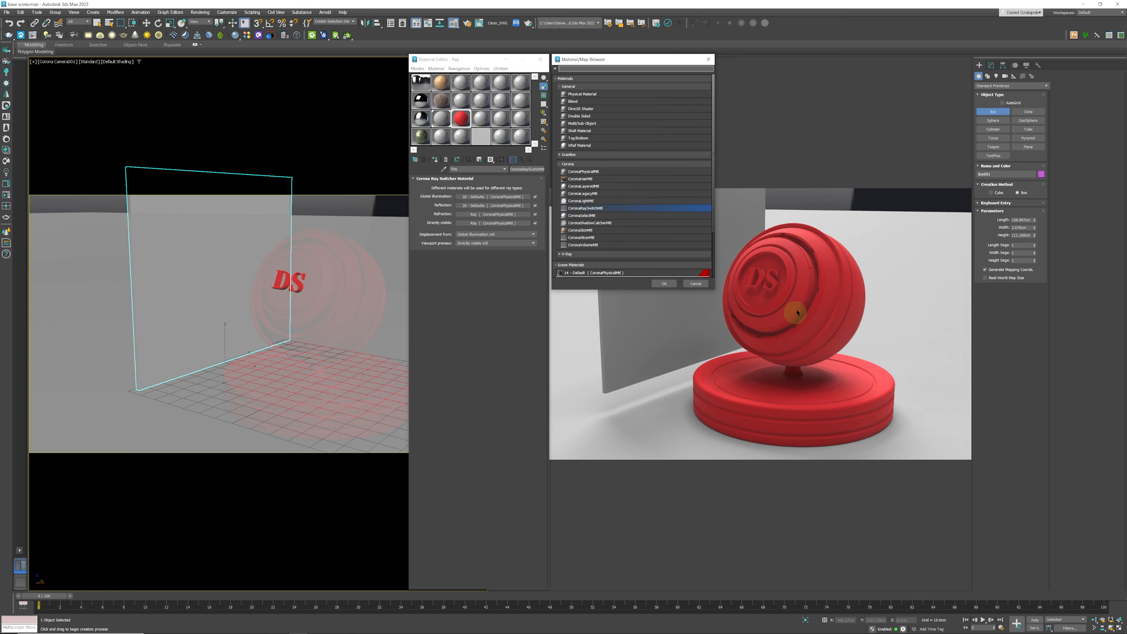
drag(665, 60, 588, 74)
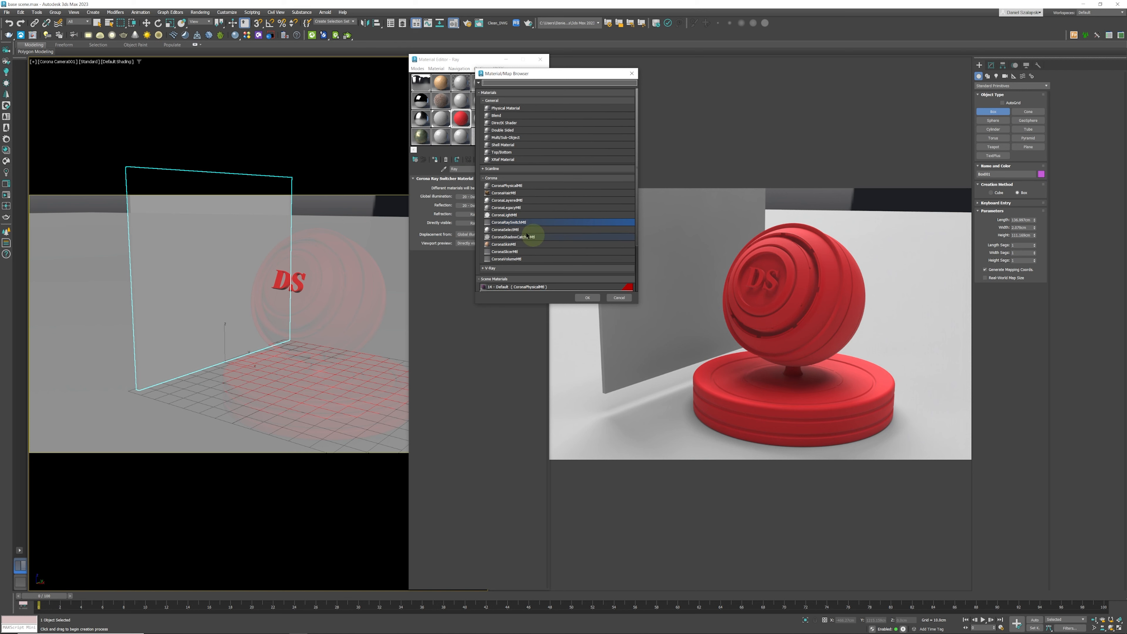
click(514, 230)
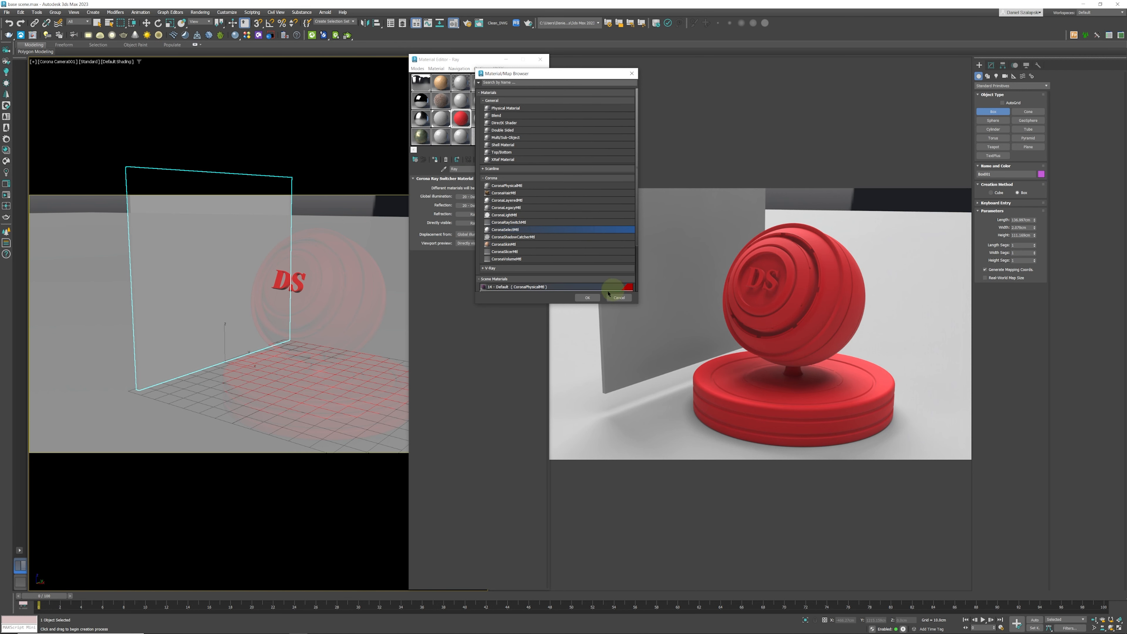
click(588, 298)
click(466, 345)
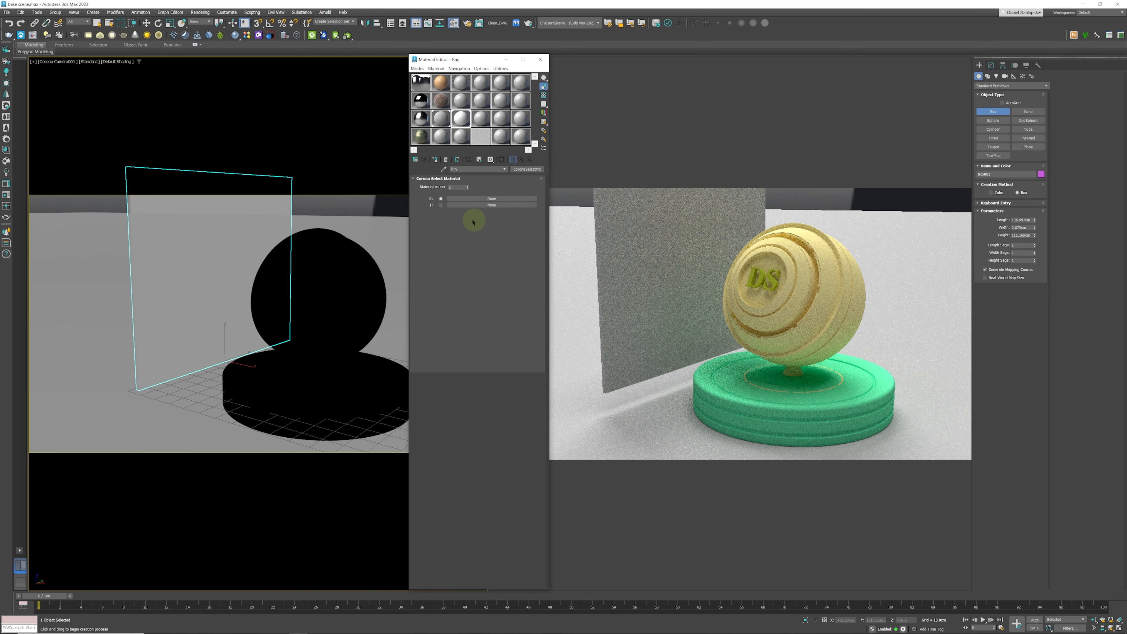
Raise the select material's count to 5 and place a copy of the bronze layered material in its first slot
click(467, 186)
click(467, 186)
click(468, 185)
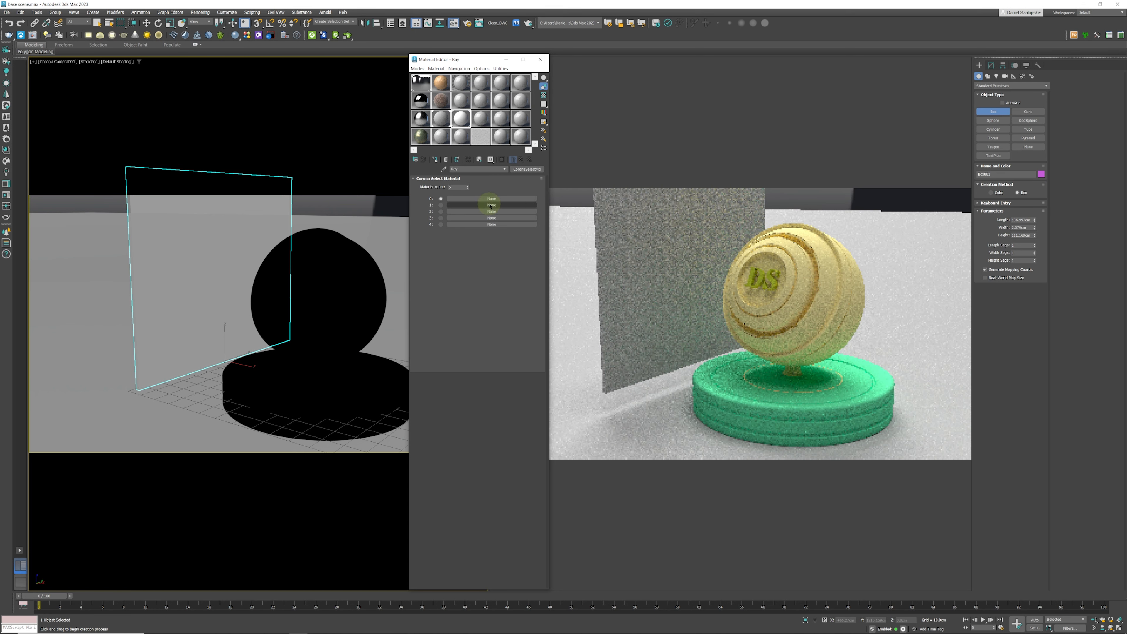
drag(421, 138, 489, 198)
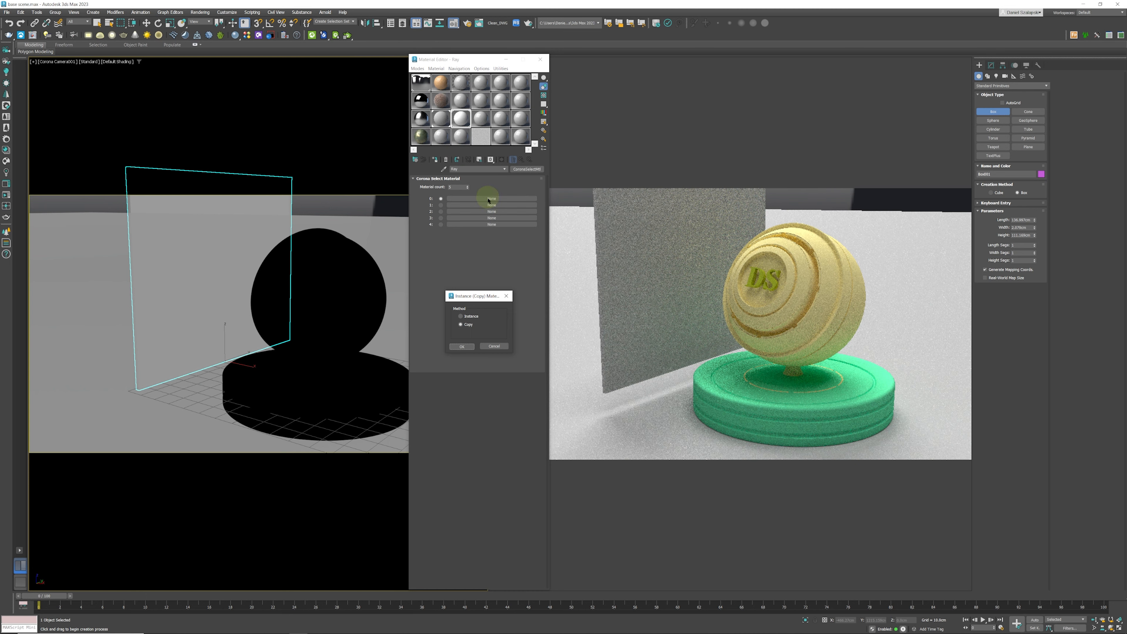
click(470, 346)
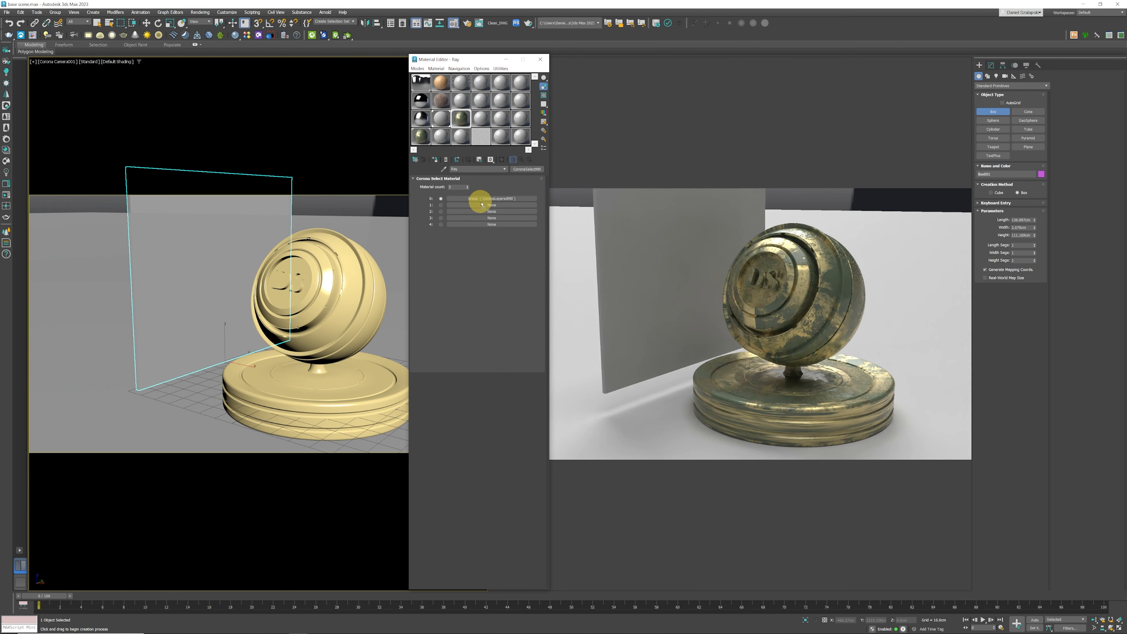
Copy the brushed aluminium material into the second slot, make it the active material, and switch back to the first slot
drag(482, 203, 484, 205)
click(468, 325)
click(469, 345)
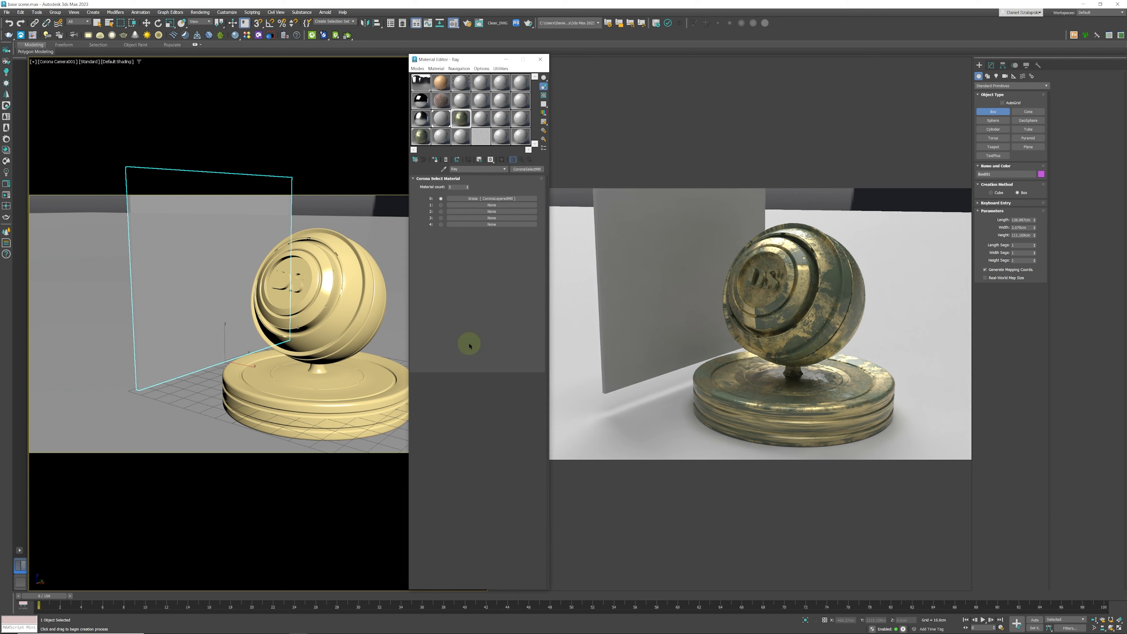
click(440, 205)
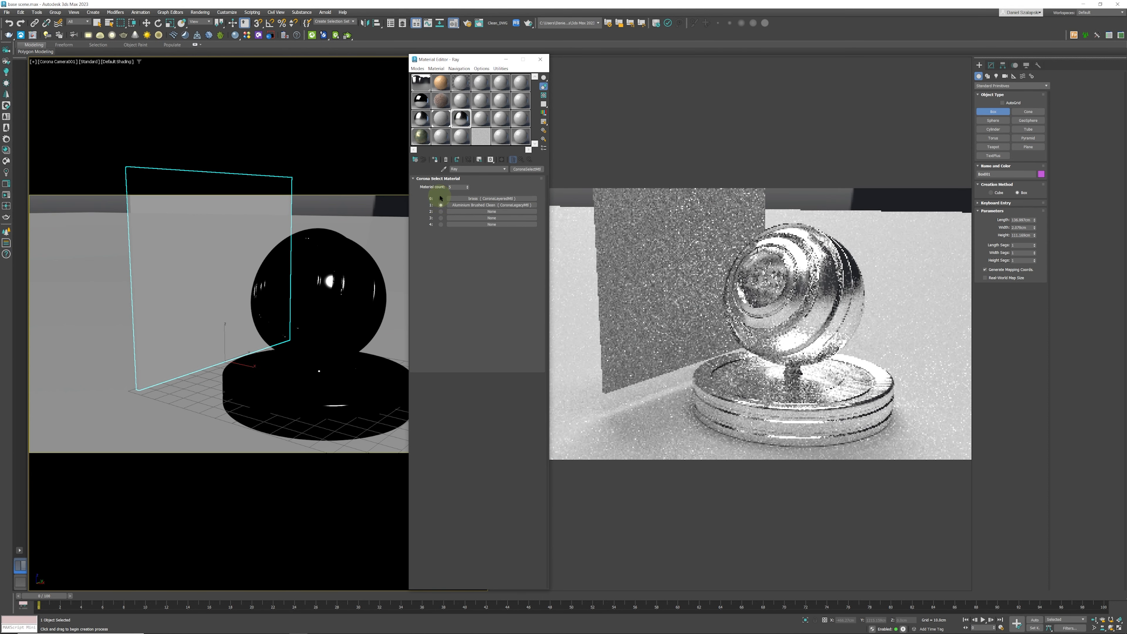
click(441, 199)
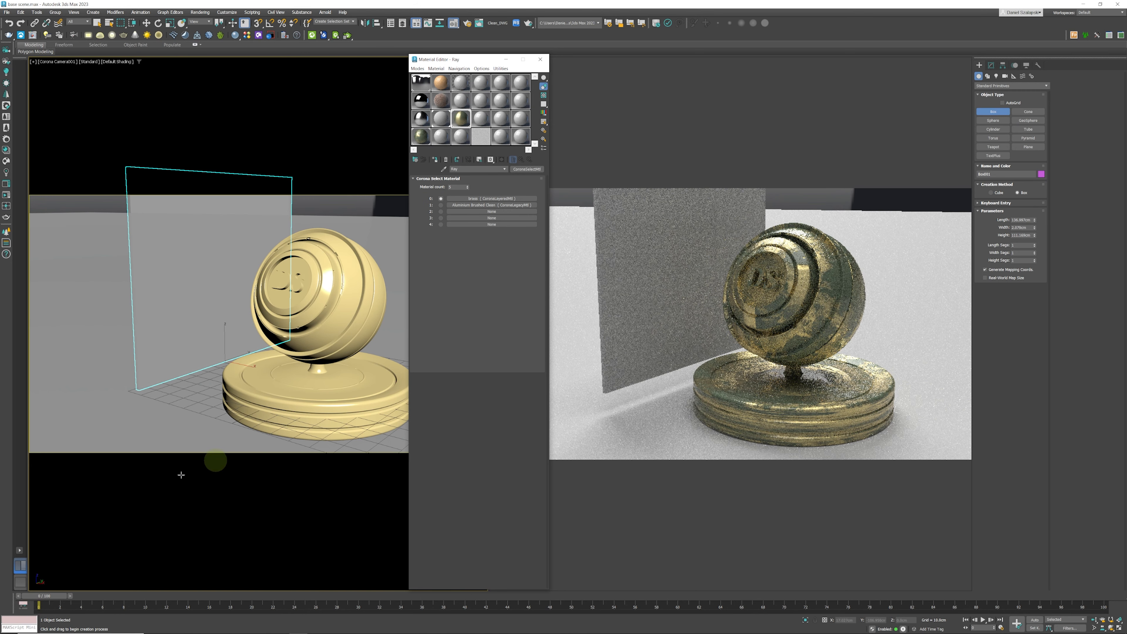
Move the timeline to frame 2, activate the brushed aluminium slot, advance to frame 3, and return to frame 0
drag(58, 598, 79, 598)
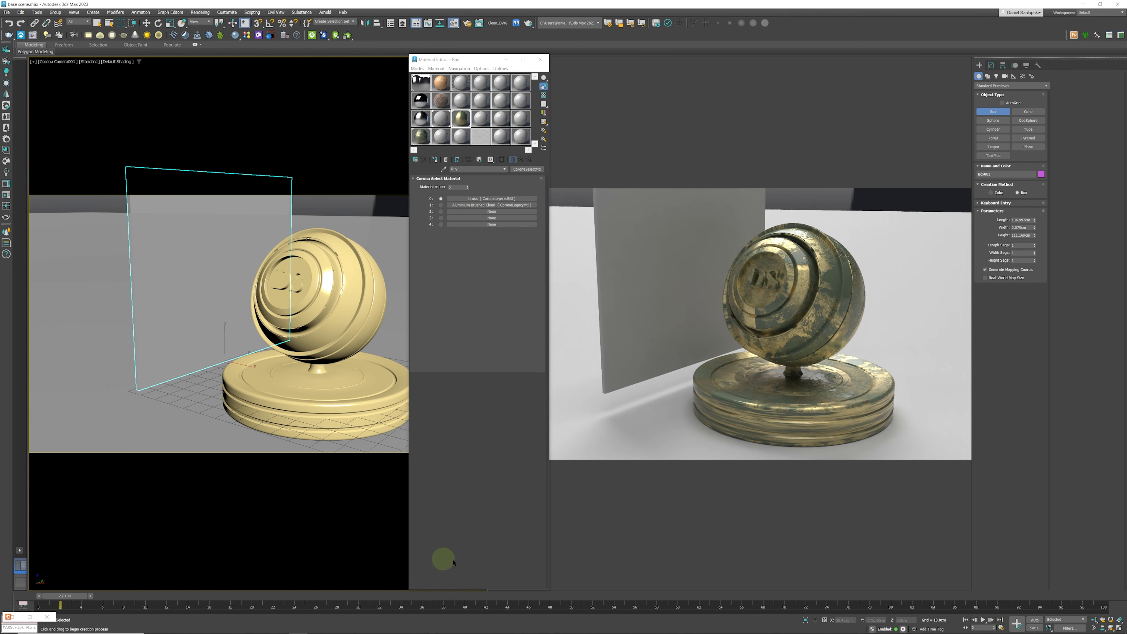
click(441, 206)
drag(75, 597, 85, 601)
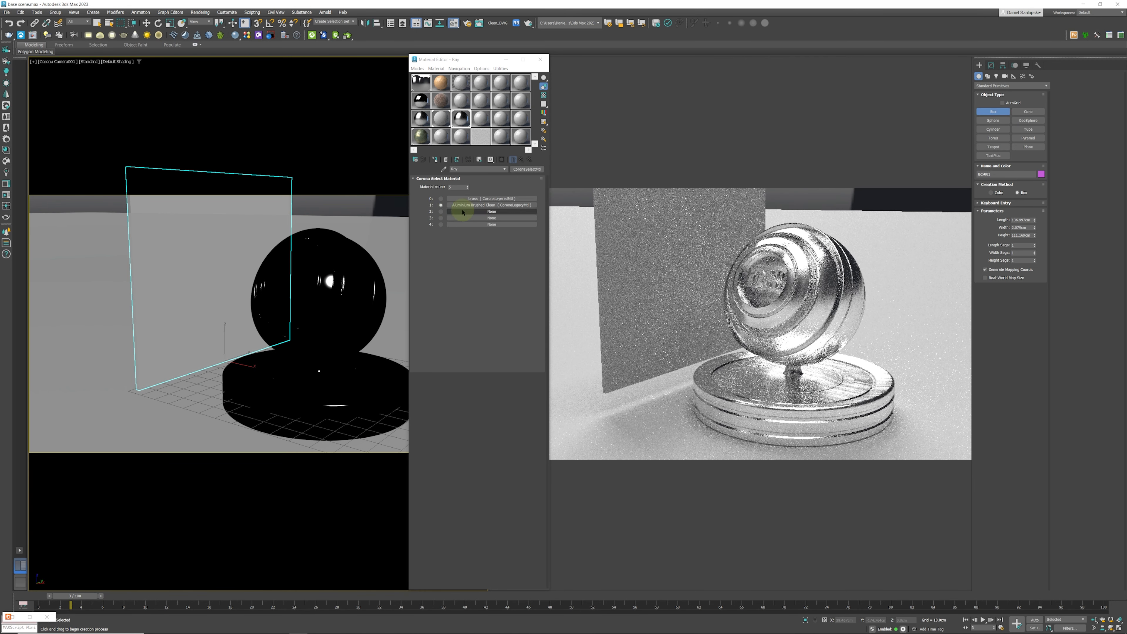
drag(79, 596, 47, 597)
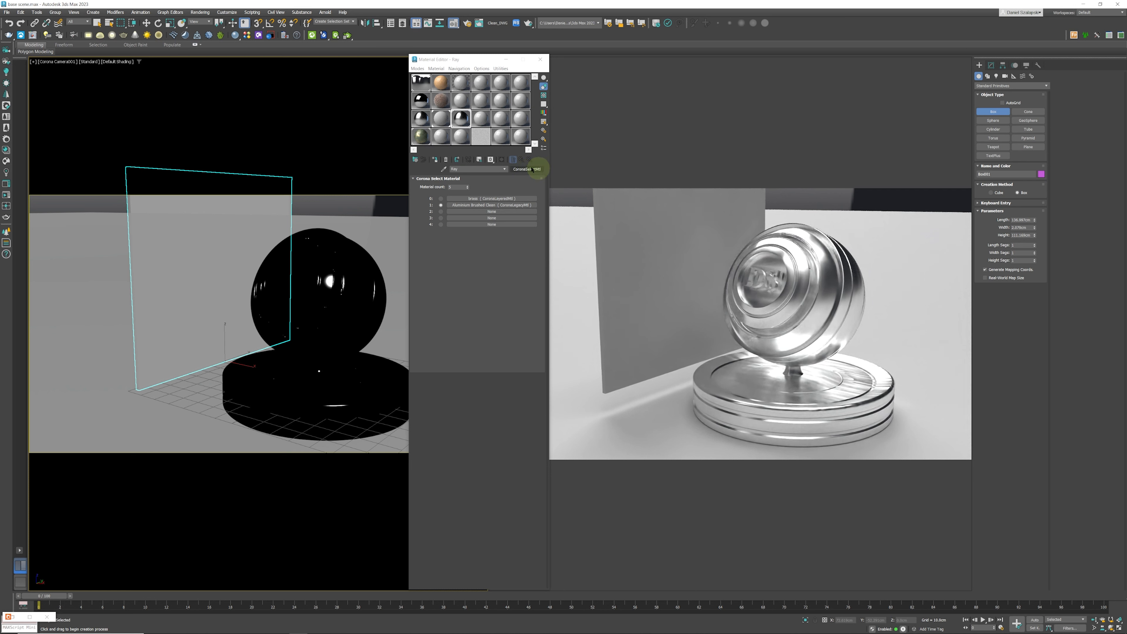
Examine the CoronaShadowCatcherMtl and CoronaSlicerMtl entries among the available material types without changing the select material
click(531, 169)
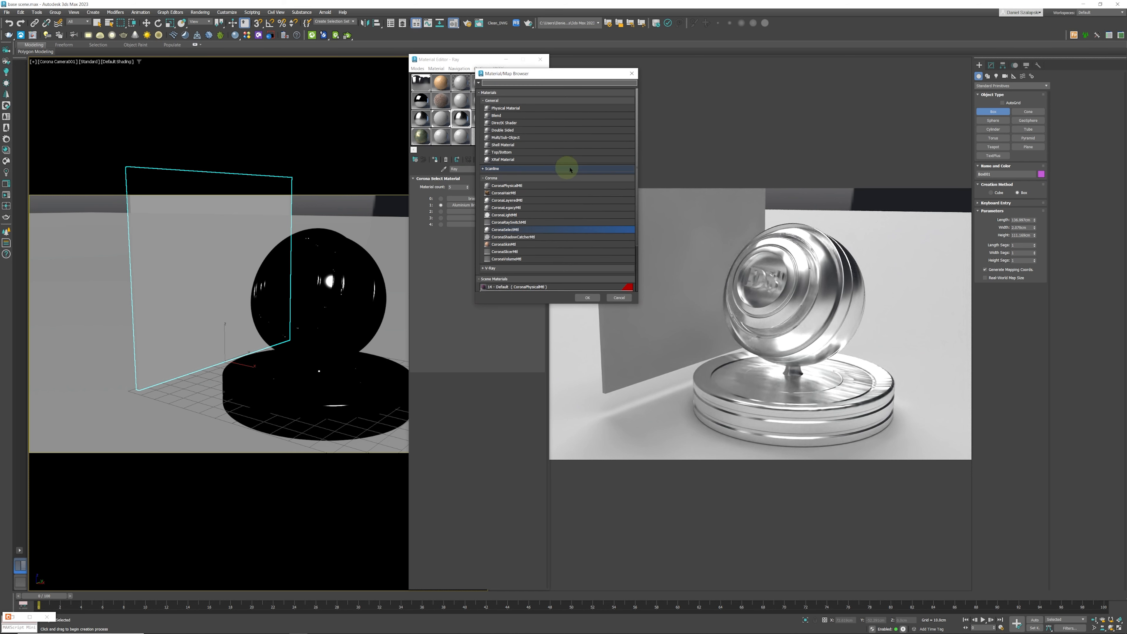
drag(562, 78, 636, 65)
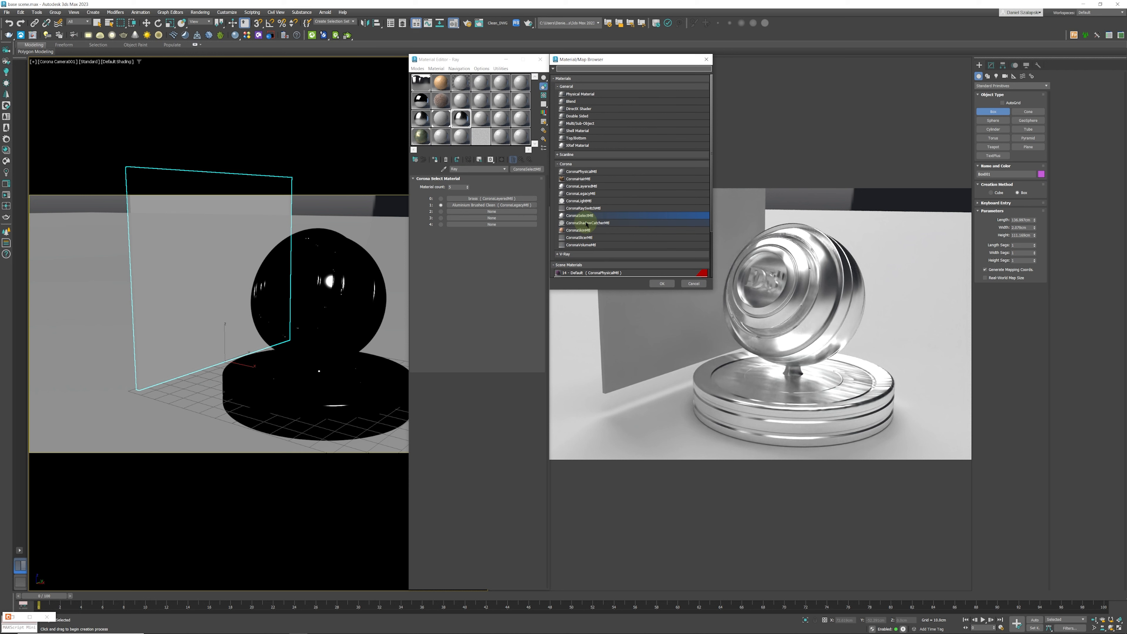
click(613, 224)
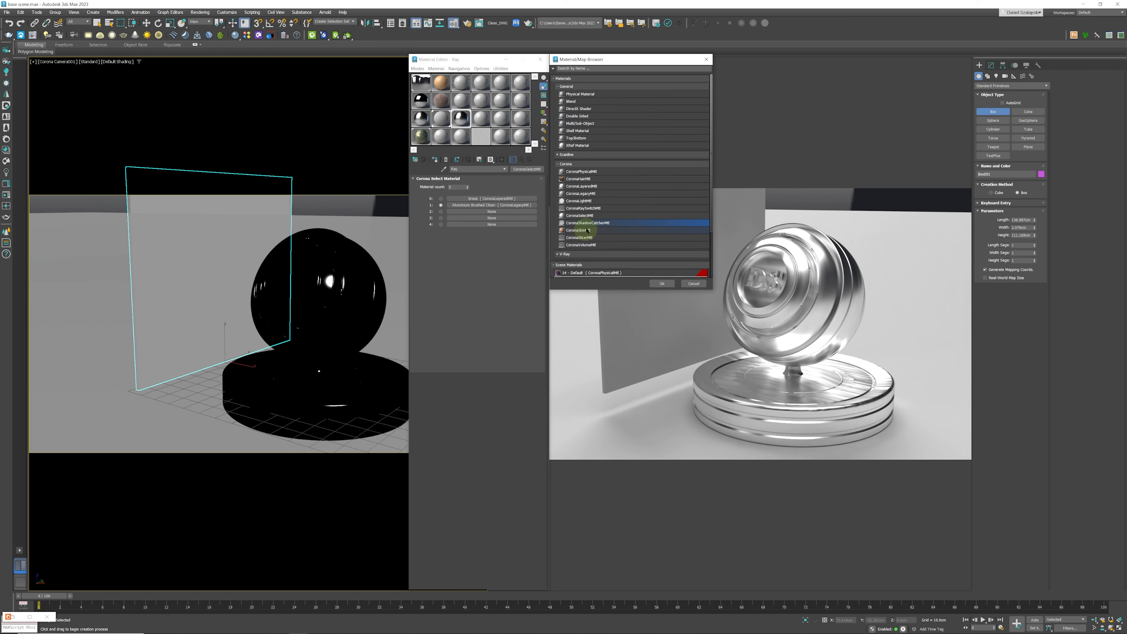
click(581, 238)
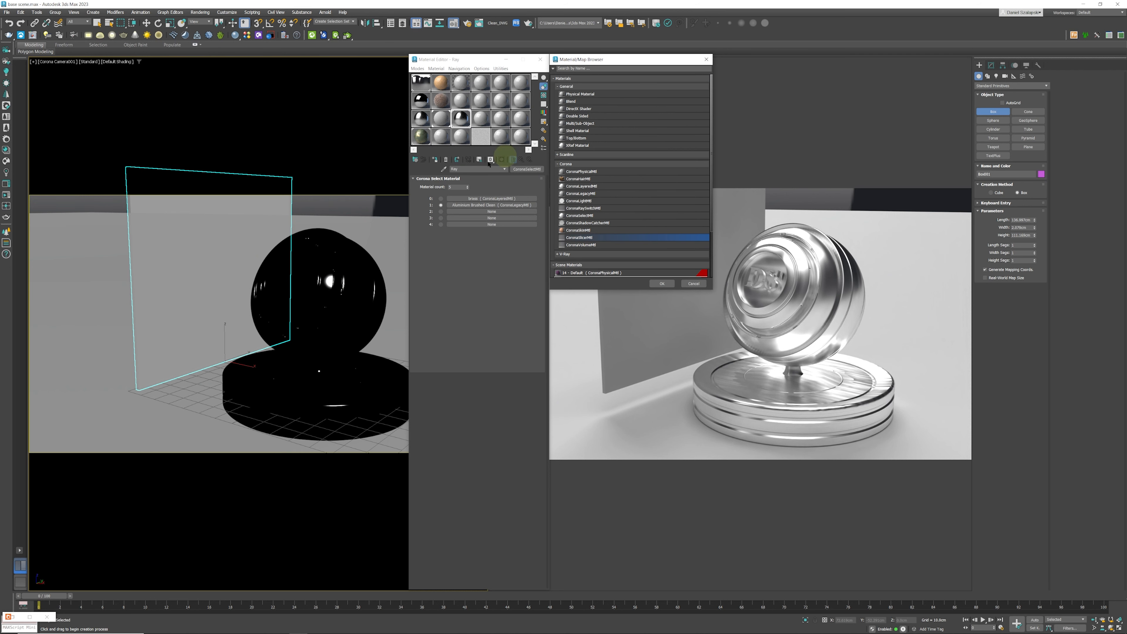
drag(615, 59, 644, 59)
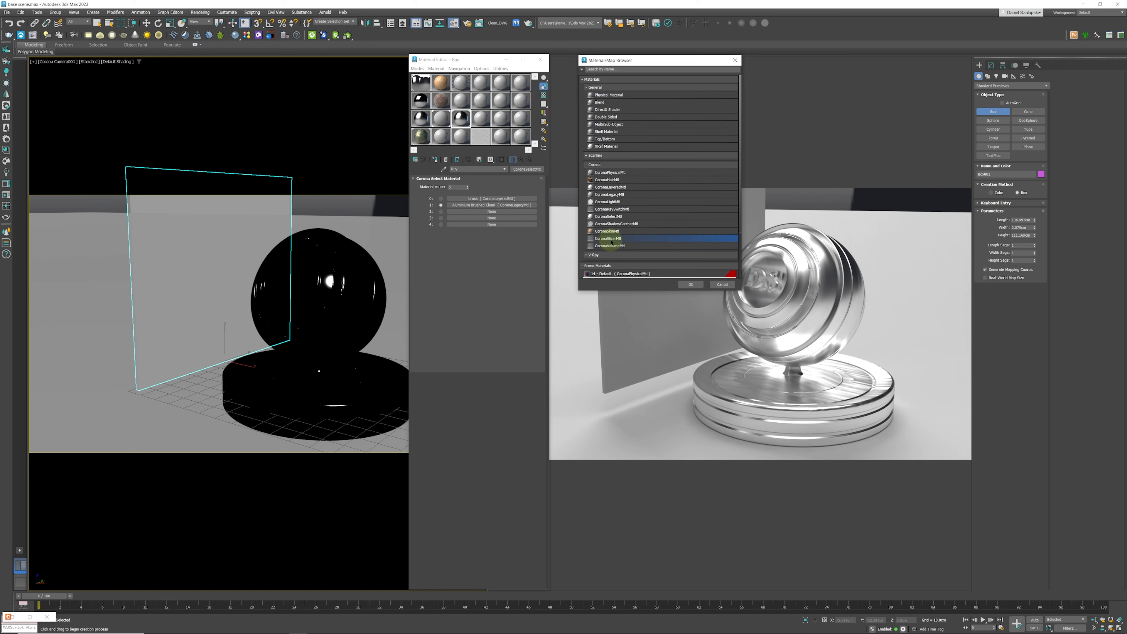
click(734, 62)
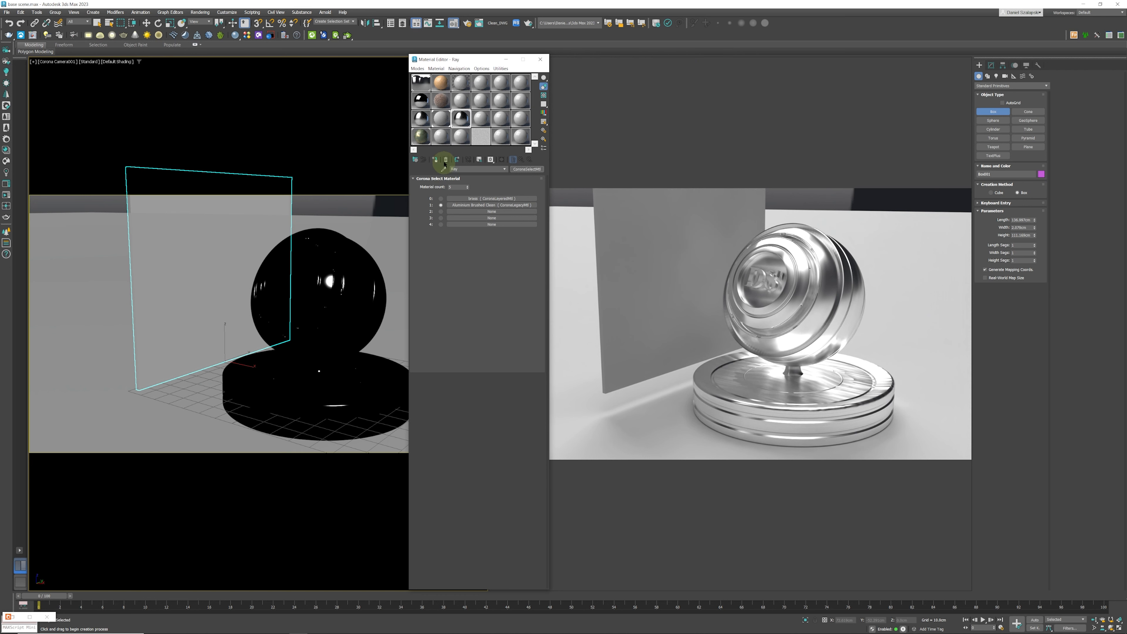
Change the unused default physical material next to the bronze sample to CoronaSlicerMtl, discarding the old material
click(441, 136)
click(523, 172)
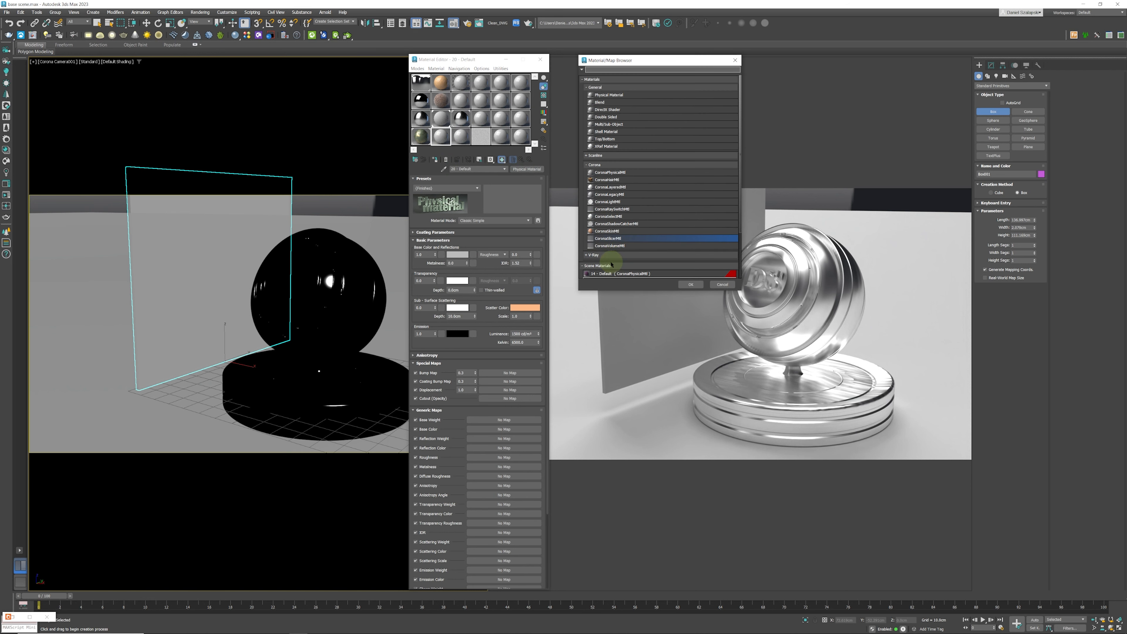
click(691, 285)
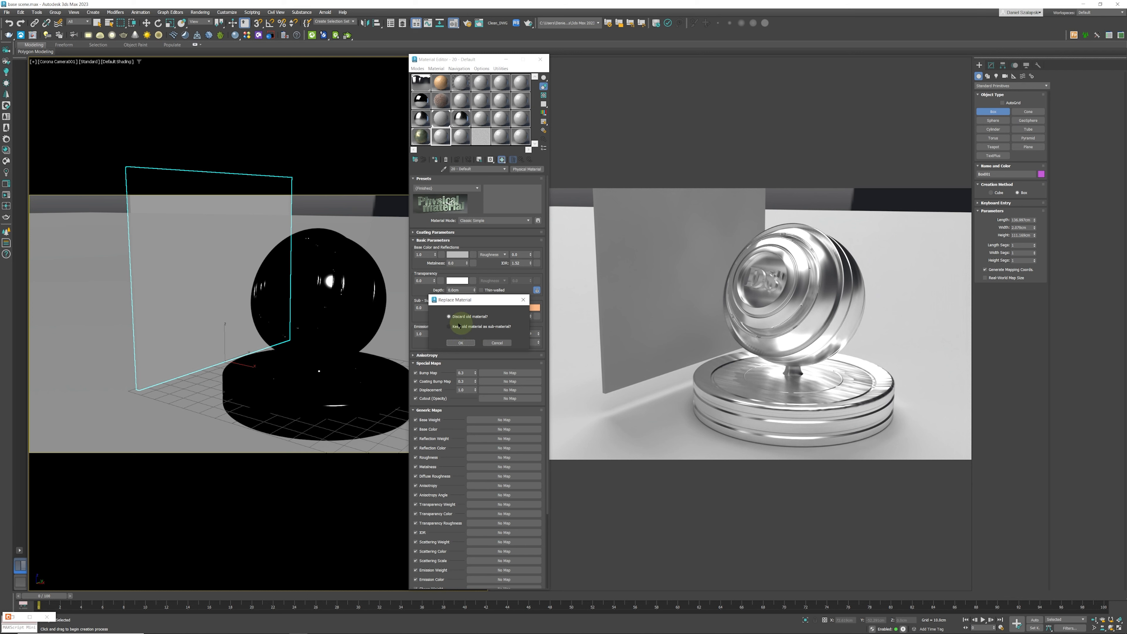
click(460, 343)
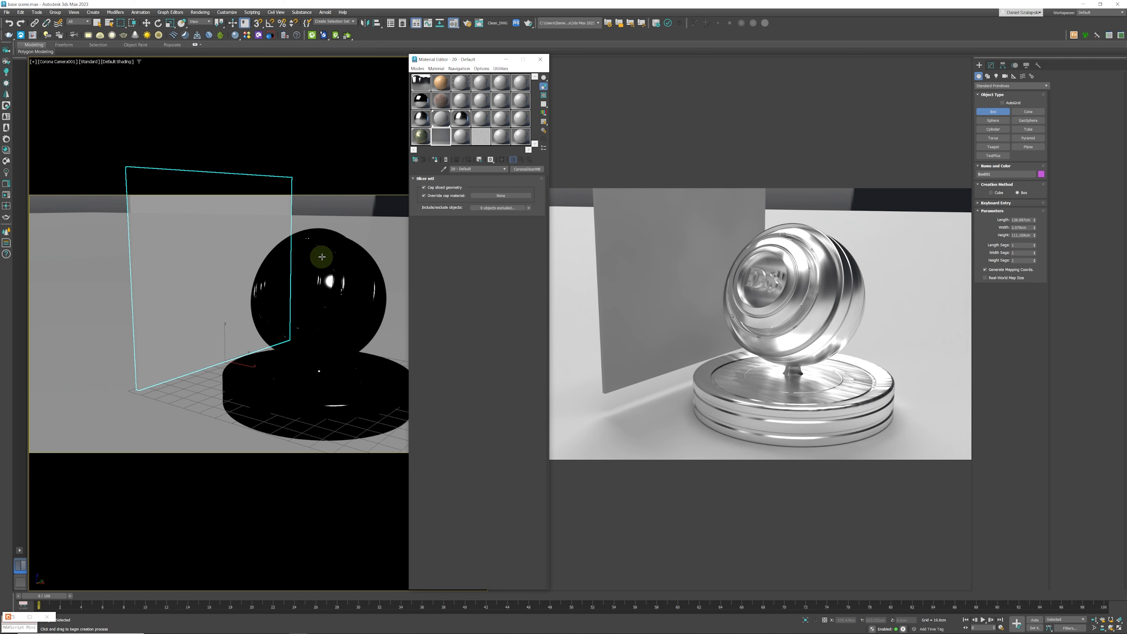
Draw a flat box around the material ball's base in the top view and raise it to cover the ball's upper part
key(t)
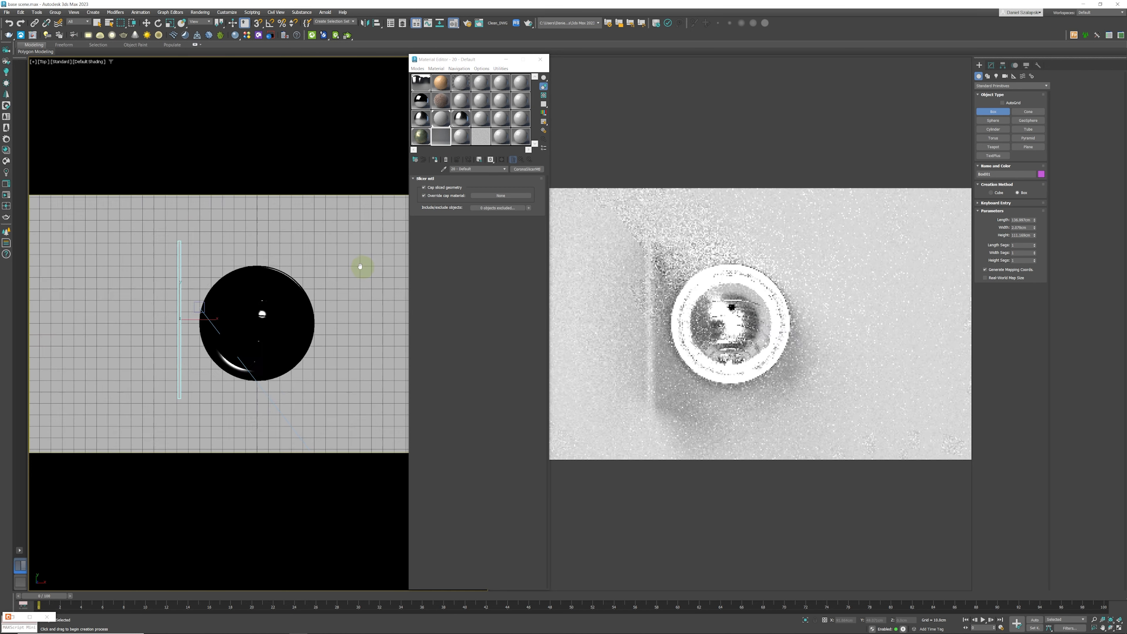
drag(184, 244, 385, 421)
click(390, 362)
alt+middle_drag(355, 365, 330, 331)
right_click(294, 339)
right_click(295, 341)
click(311, 351)
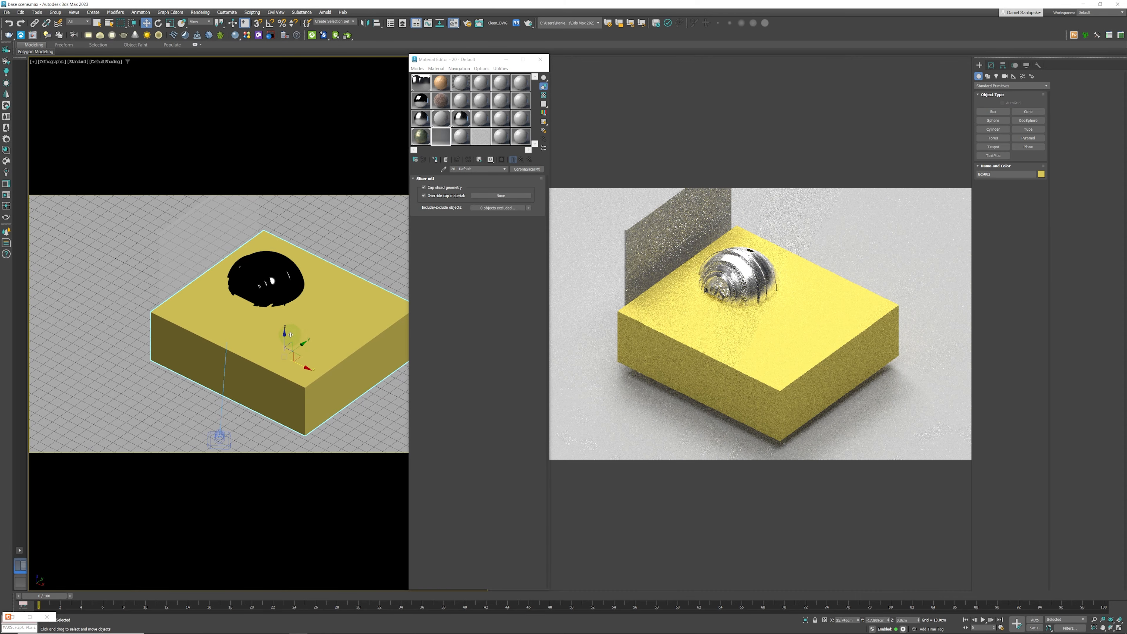
drag(285, 339, 288, 289)
alt+middle_drag(293, 302, 246, 295)
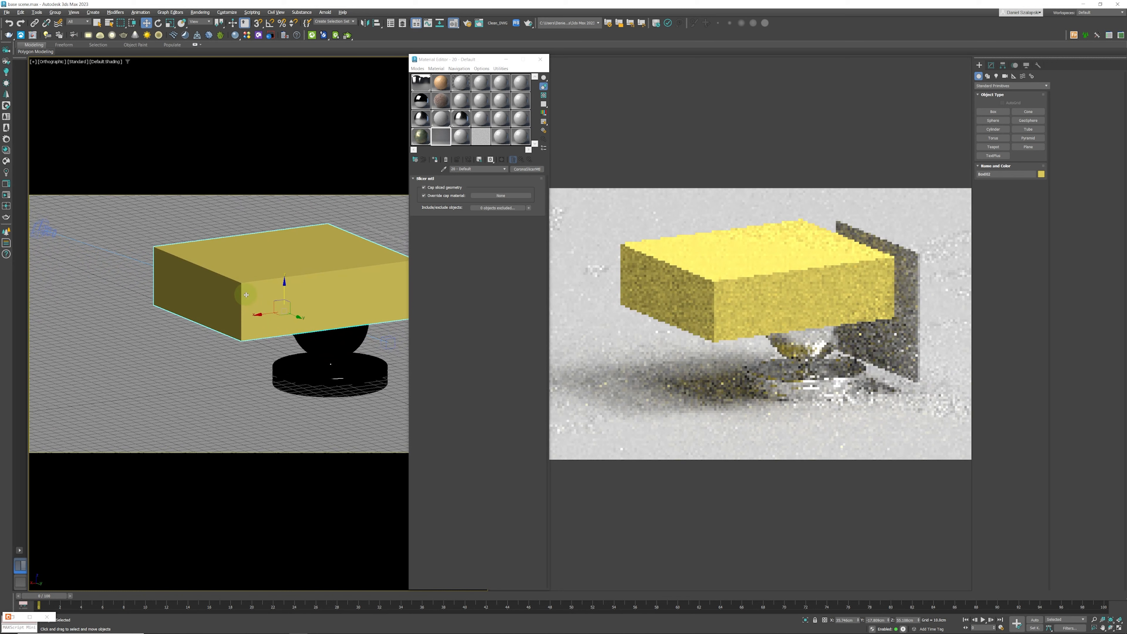
Assign the CoronaSlicerMtl to the box covering the material ball
scroll(346, 308, up, 3)
mouse_move(346, 308)
alt+middle_down()
mouse_move(334, 285)
mouse_move(352, 316)
alt+middle_up()
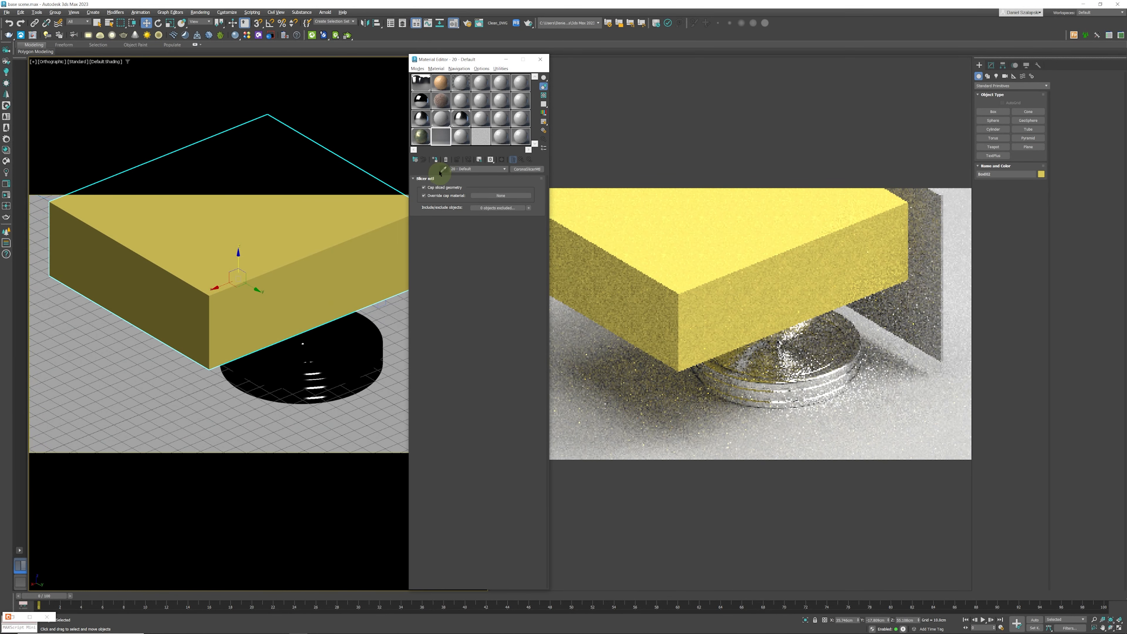
click(436, 160)
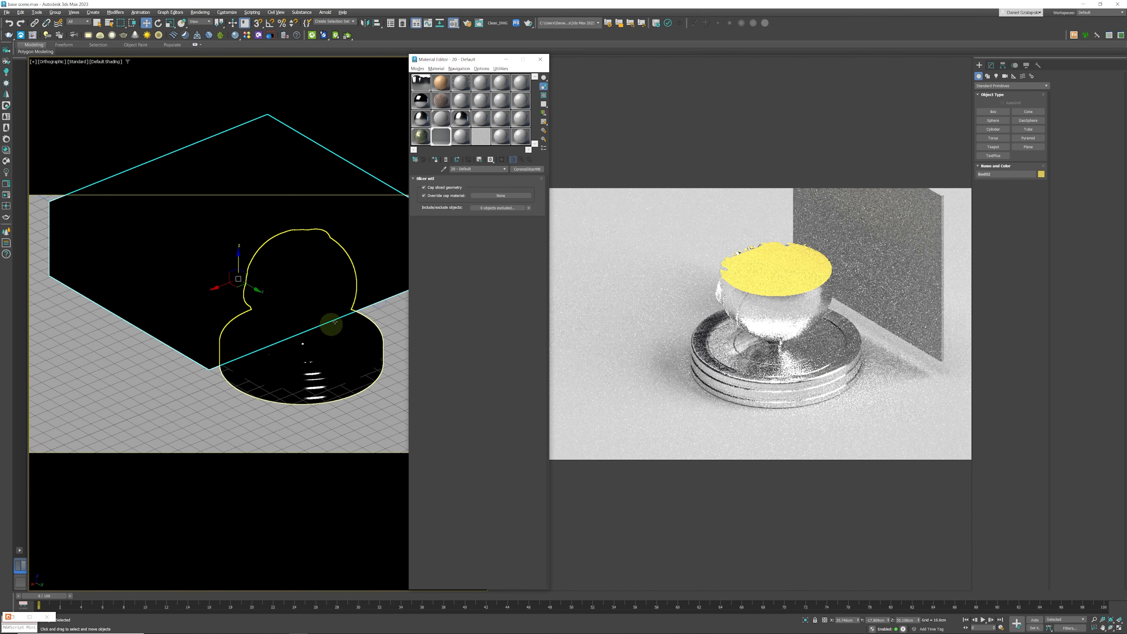
mouse_move(340, 317)
alt+middle_down()
mouse_move(310, 317)
mouse_move(338, 317)
alt+middle_up()
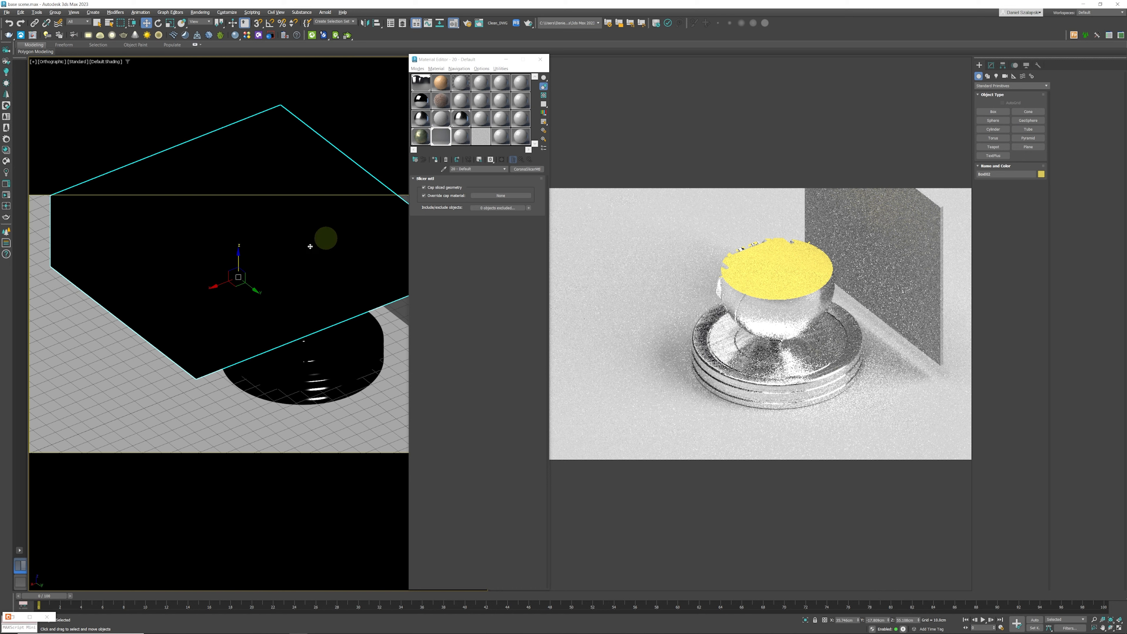
Lower the slicer box through the ball to its base, raise it partway, and delete the box
drag(238, 257, 245, 327)
scroll(284, 320, down, 5)
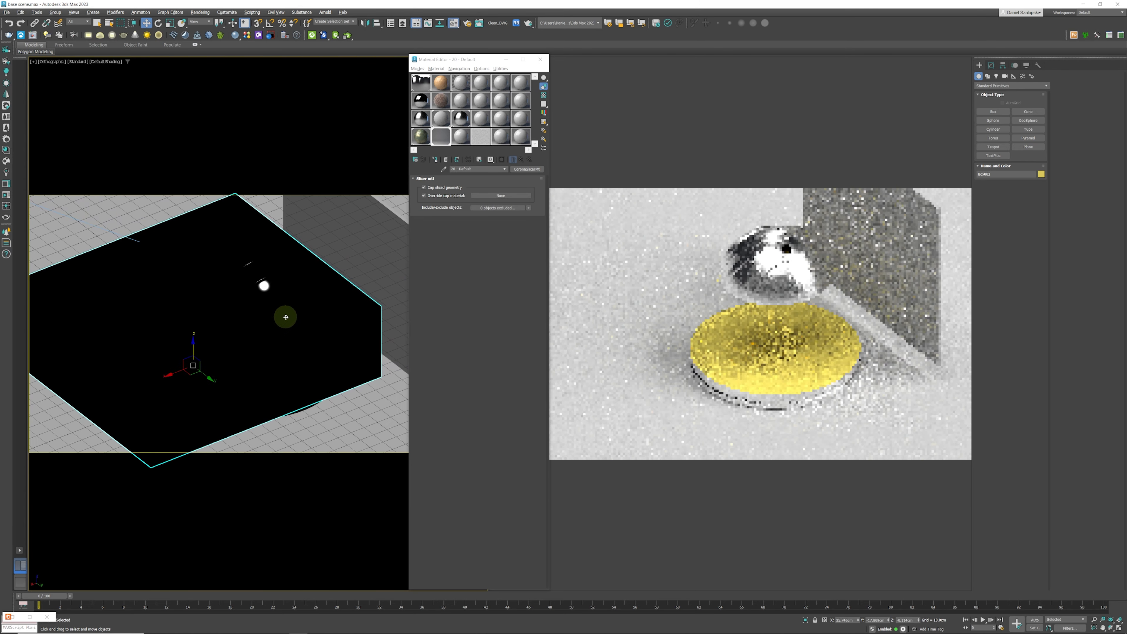
alt+middle_drag(276, 321, 300, 321)
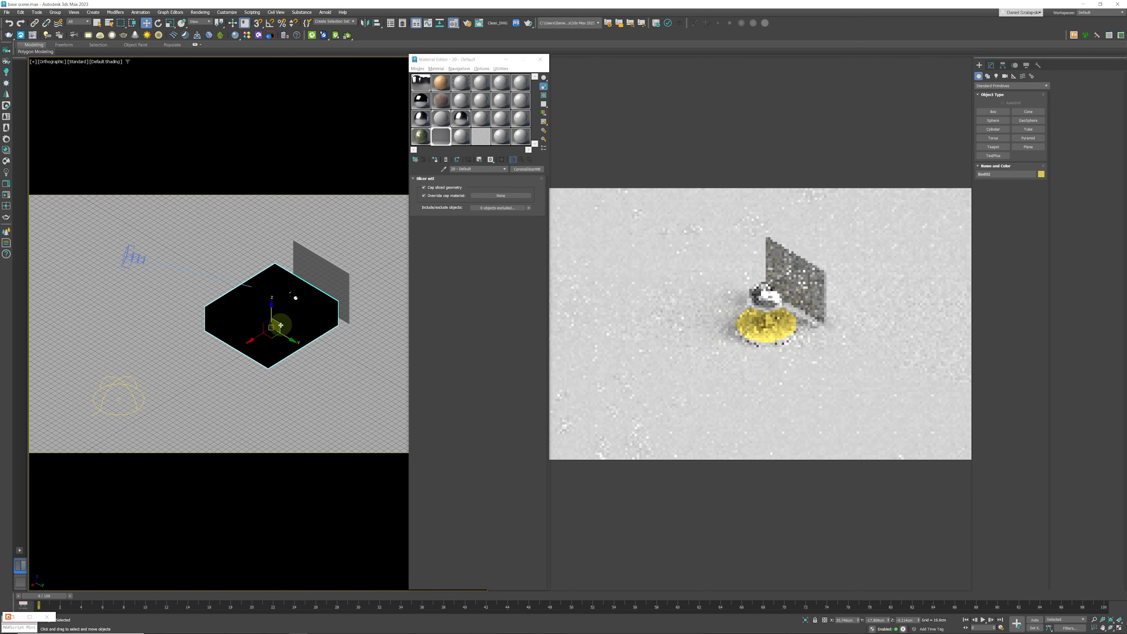
scroll(280, 324, up, 4)
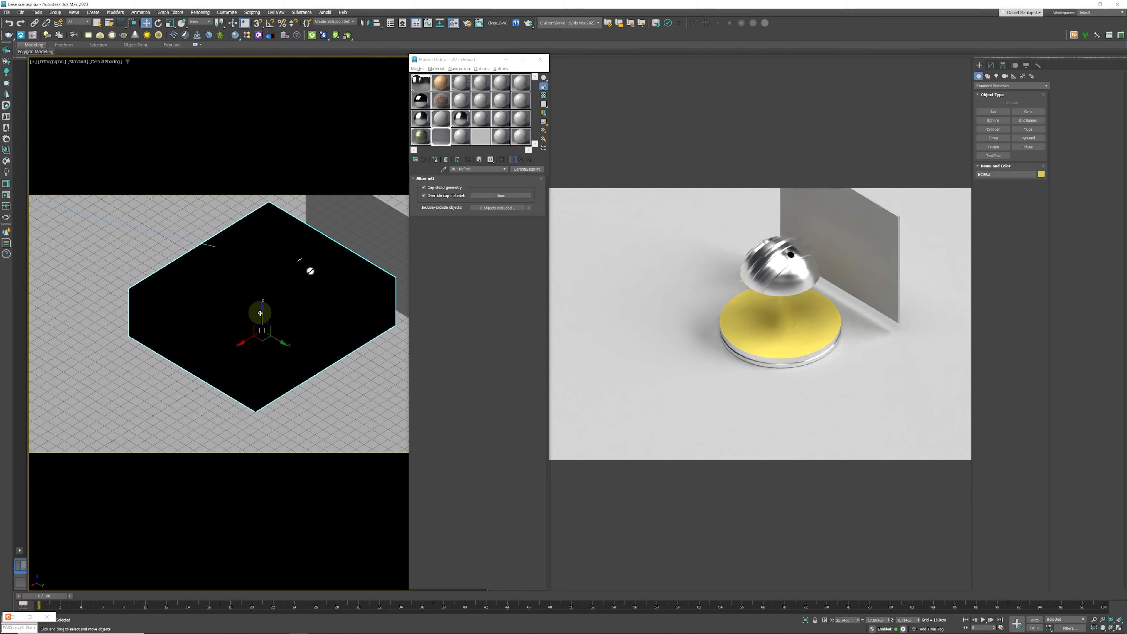
mouse_move(260, 335)
mouse_down()
mouse_move(256, 287)
mouse_move(261, 319)
mouse_up()
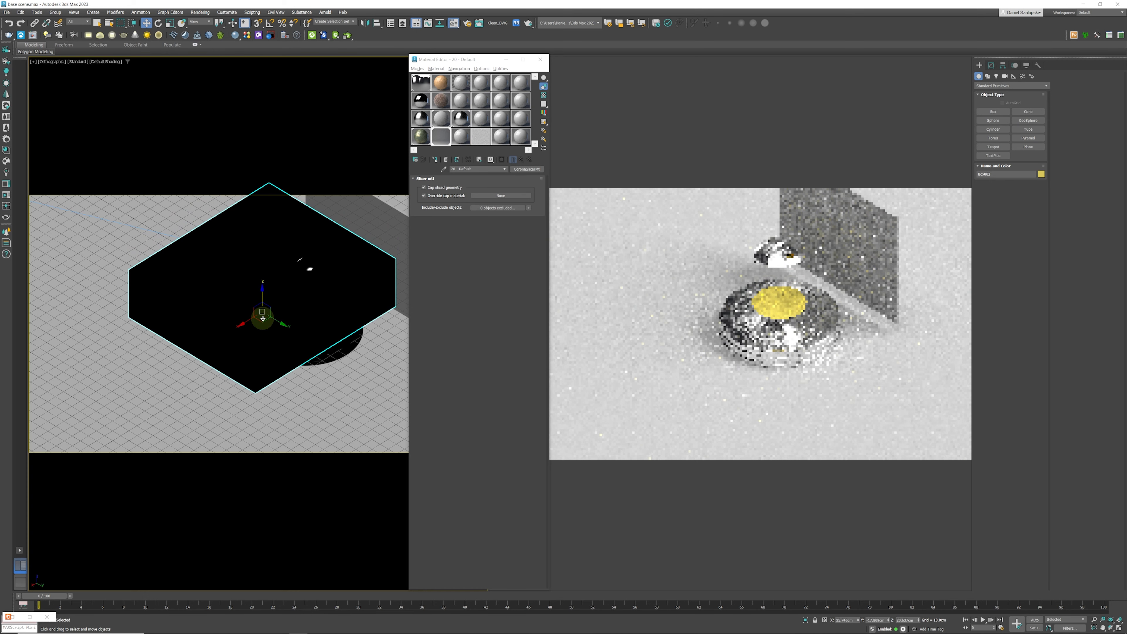
key(Delete)
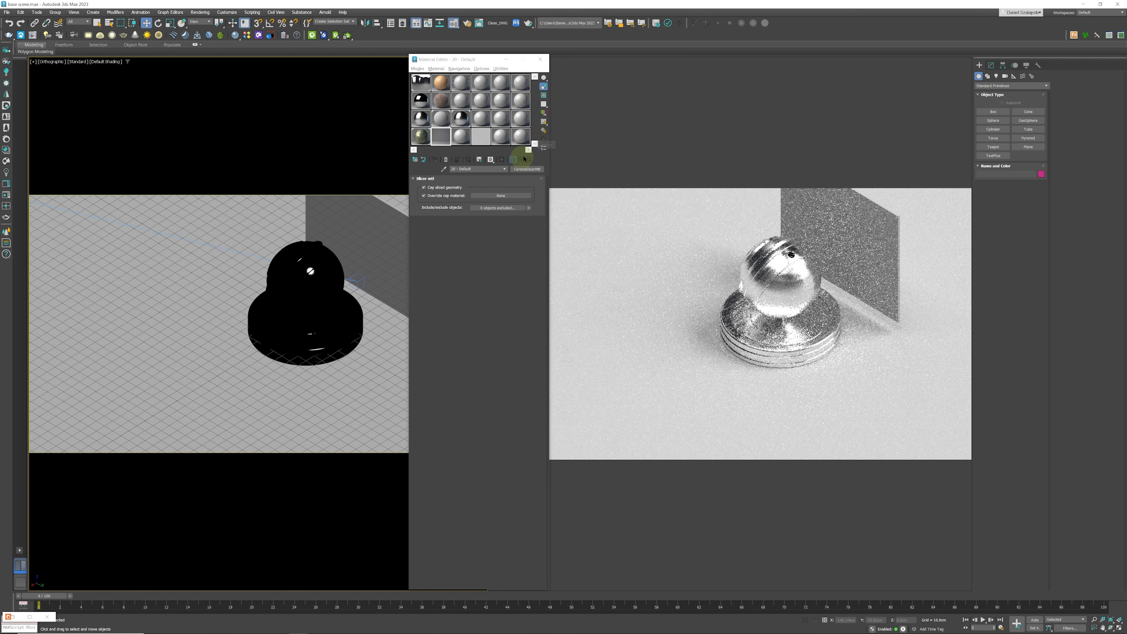
Look through the available Corona material types without changing the slicer material
click(527, 169)
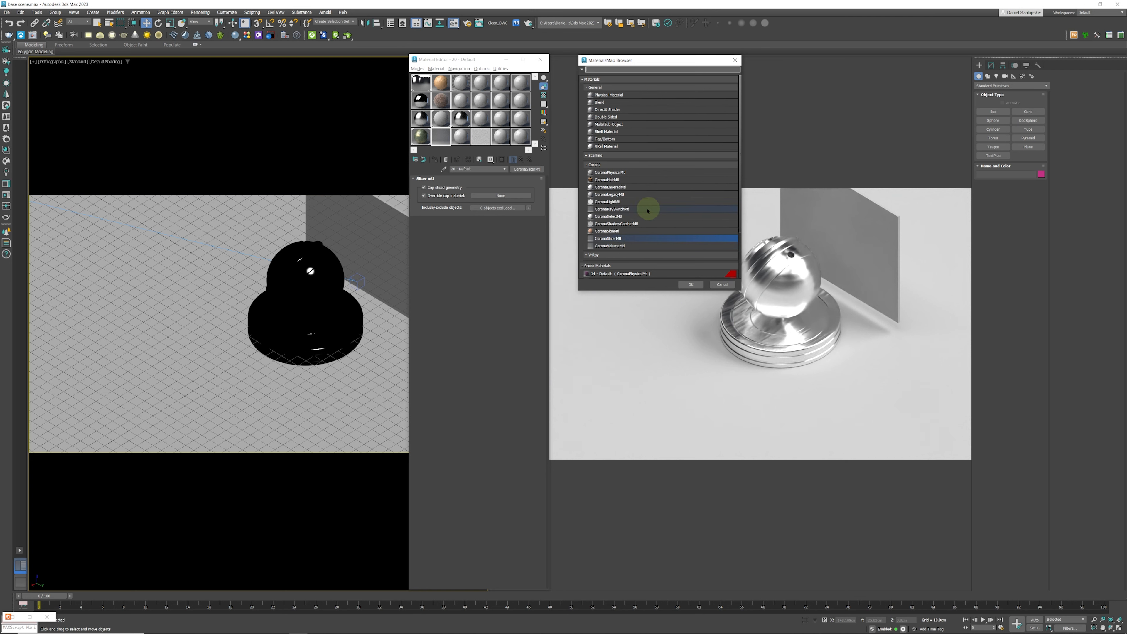
click(735, 61)
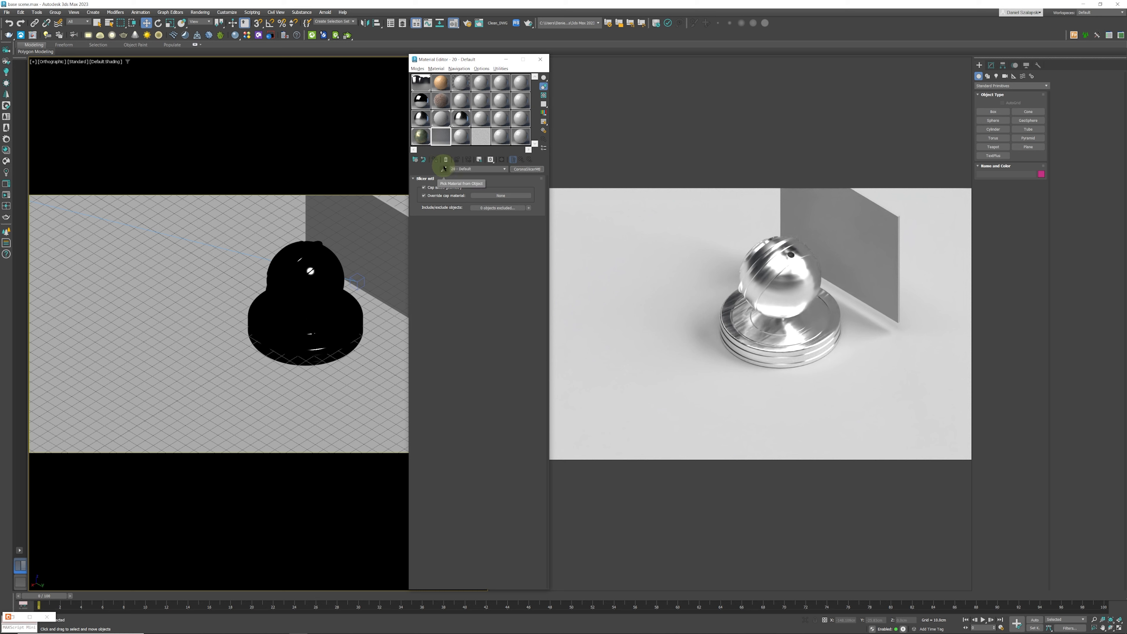
Activate the plain grey CoronaPhysicalMtl sample, then create a plane on the ground and move it clear of the material ball
click(444, 119)
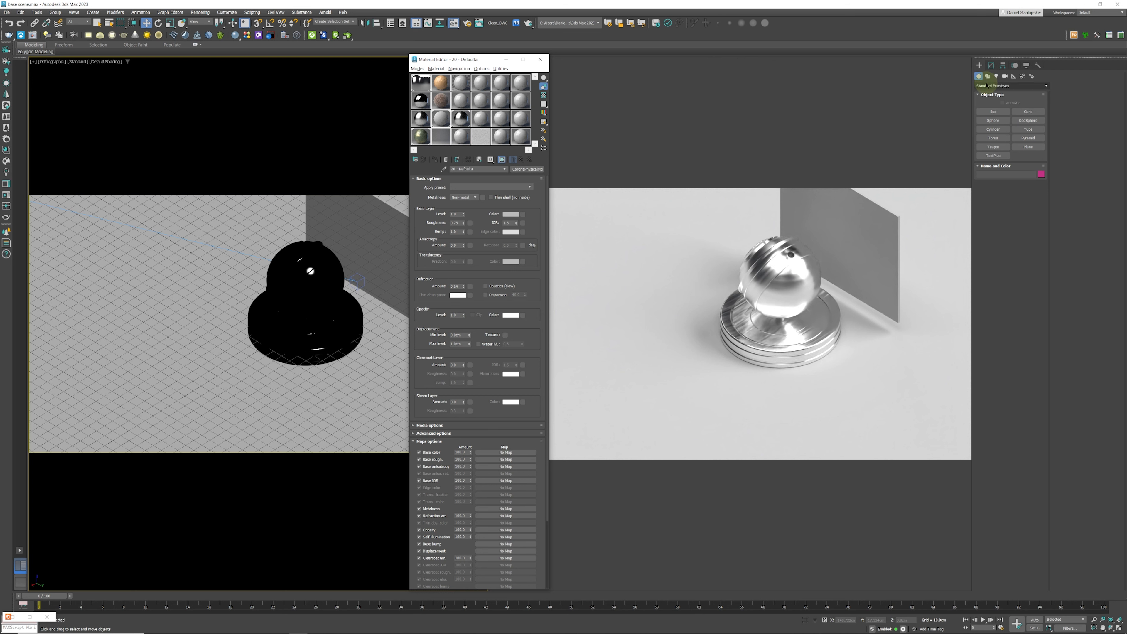
click(979, 78)
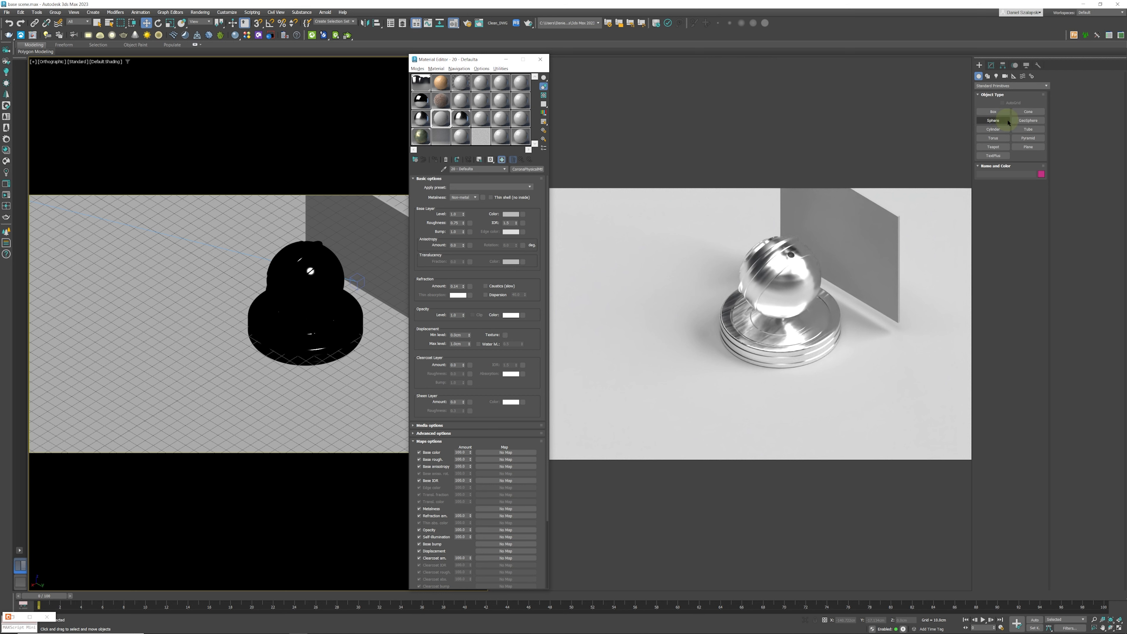
click(1028, 146)
drag(243, 272, 260, 412)
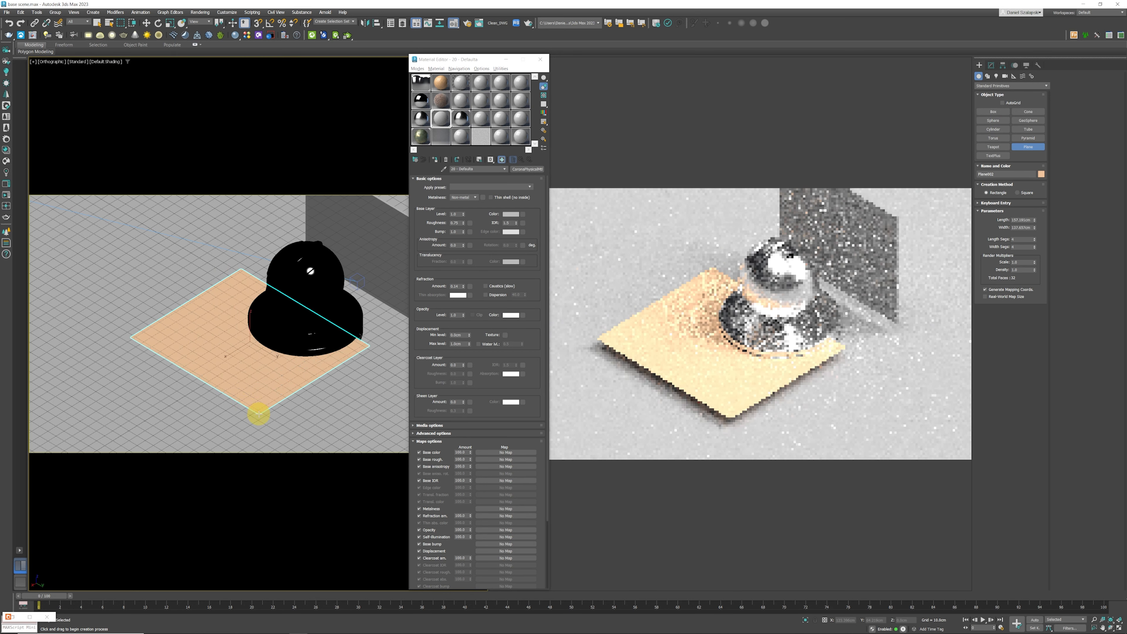
right_click(260, 350)
key(w)
drag(259, 351, 142, 274)
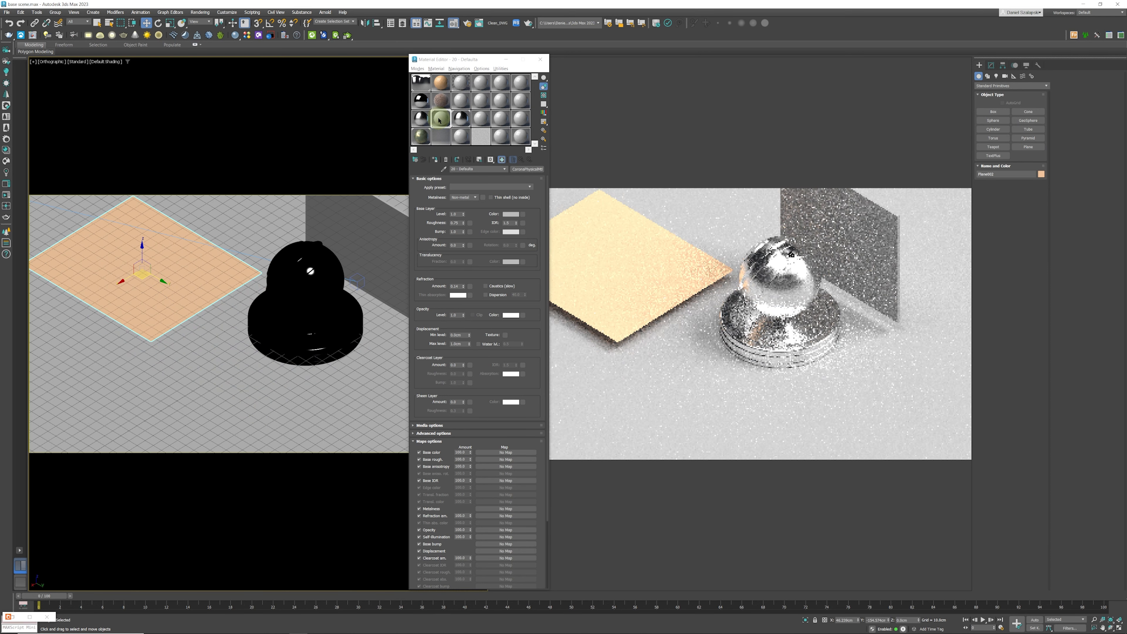
Assign the active grey CoronaPhysicalMtl to the new plane and raise the plane above the ground
click(437, 161)
middle_drag(262, 291, 265, 327)
drag(214, 292, 218, 263)
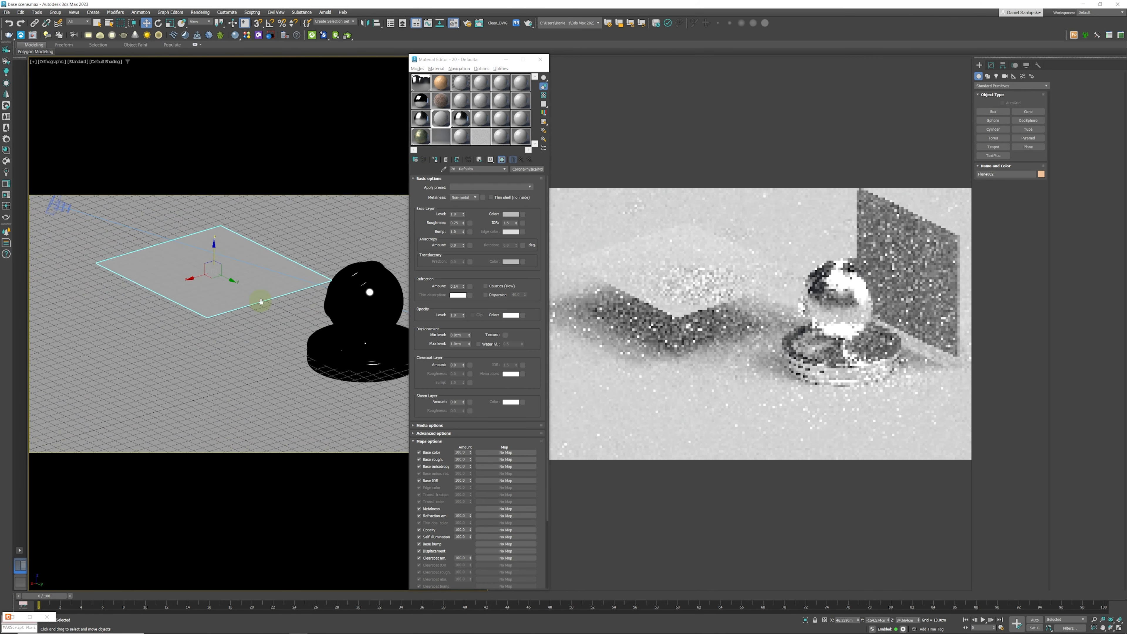
scroll(280, 327, up, 5)
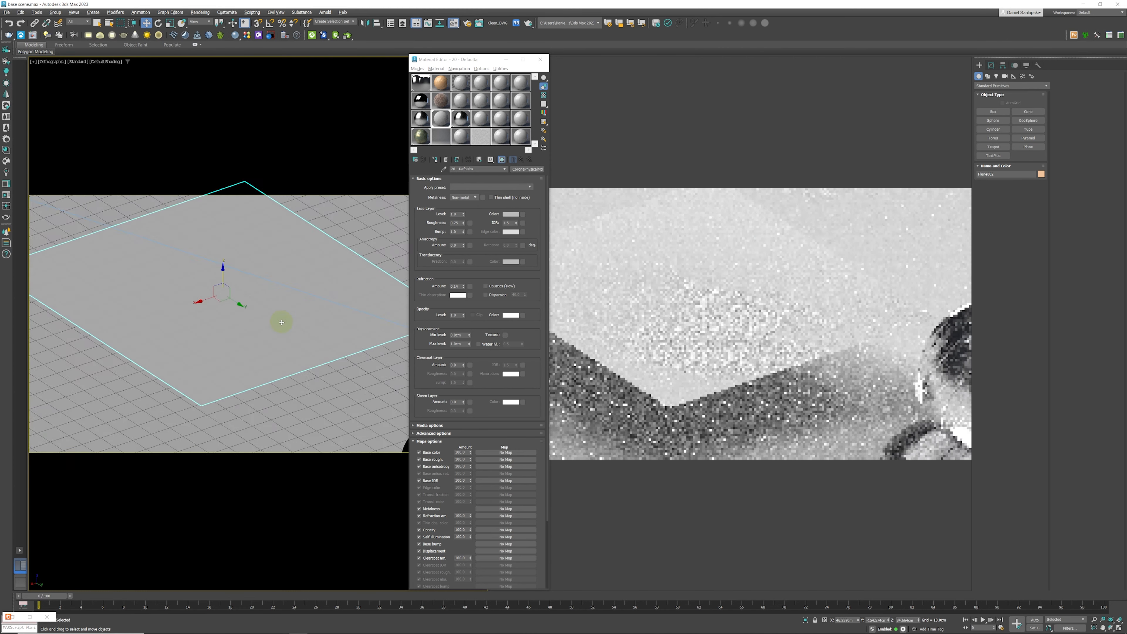
scroll(280, 326, down, 3)
double_click(446, 138)
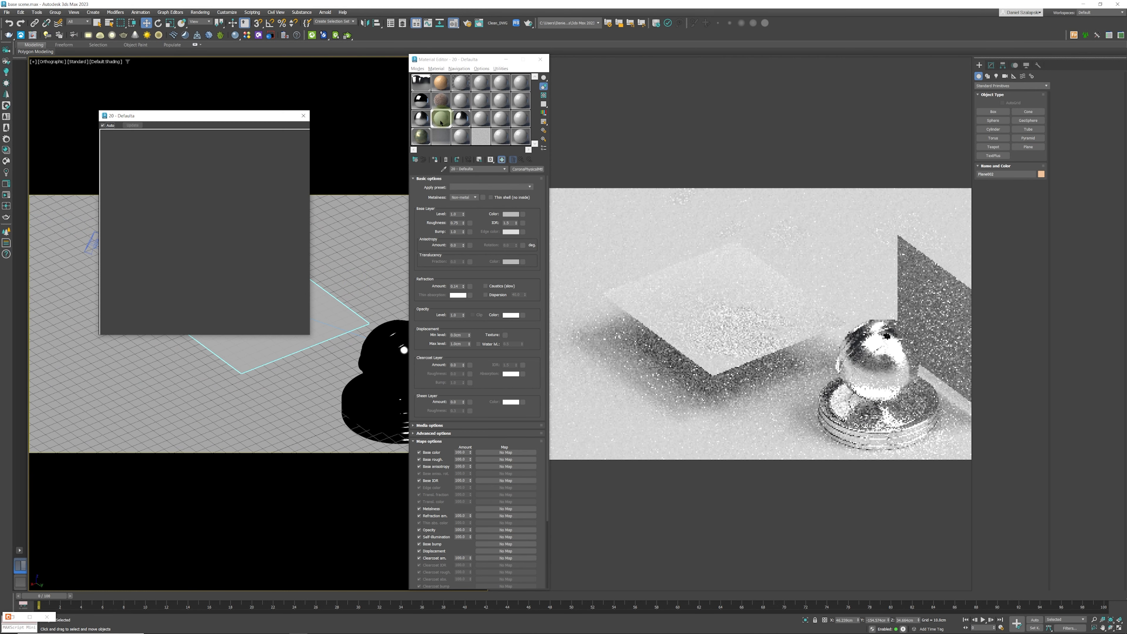
click(304, 116)
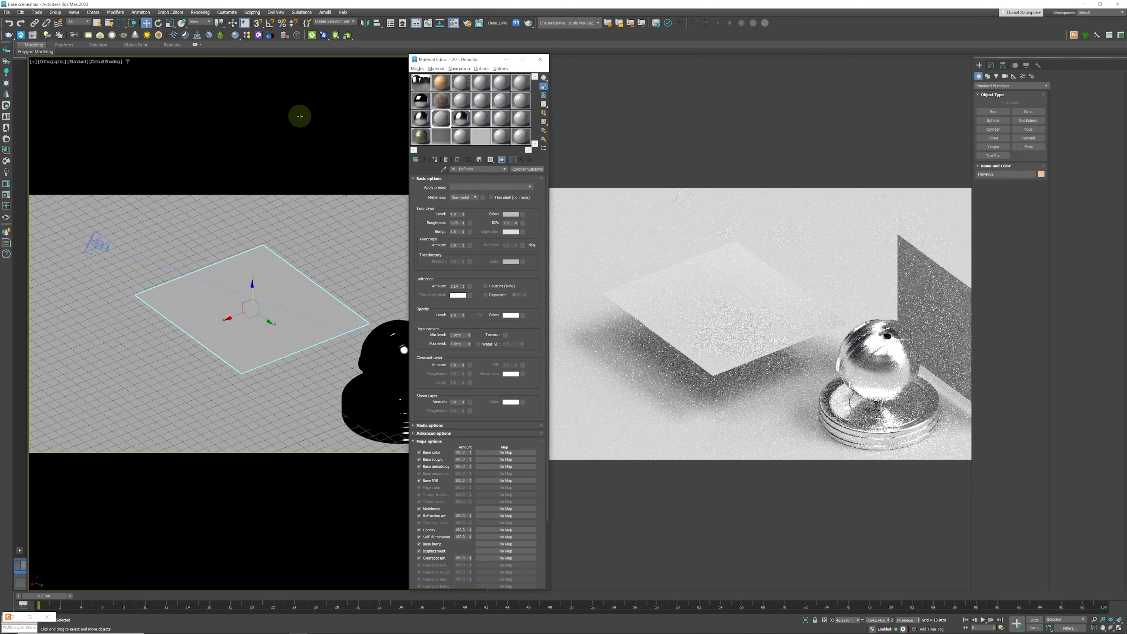
Add a Bitmap map to the opacity color of the plane's material
drag(478, 323, 480, 319)
click(463, 312)
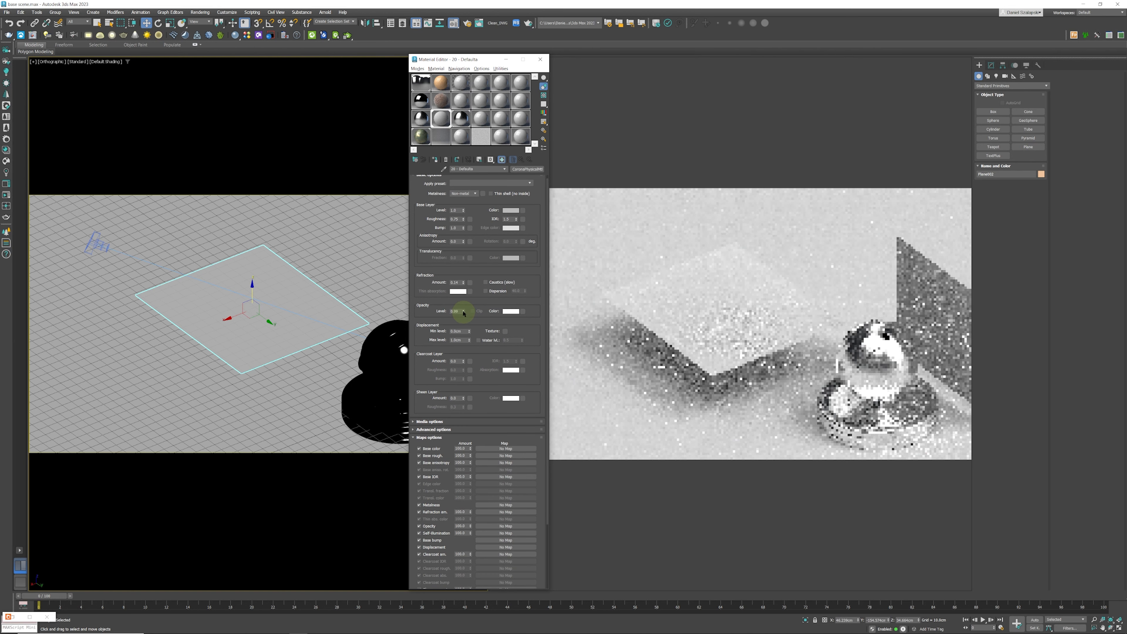
click(524, 313)
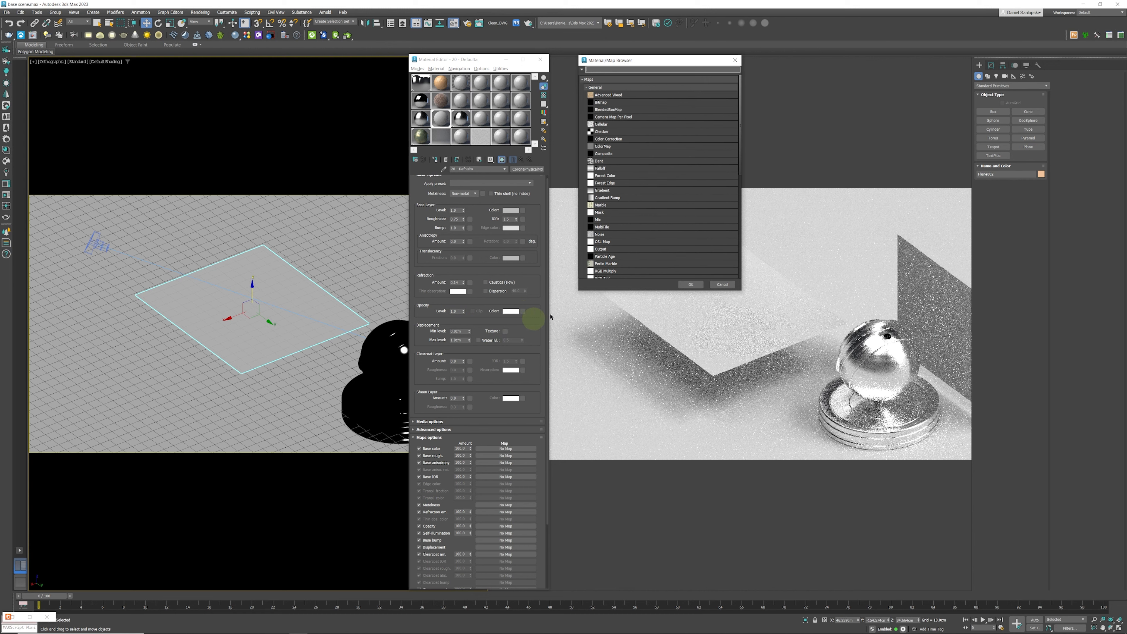
click(603, 103)
double_click(604, 103)
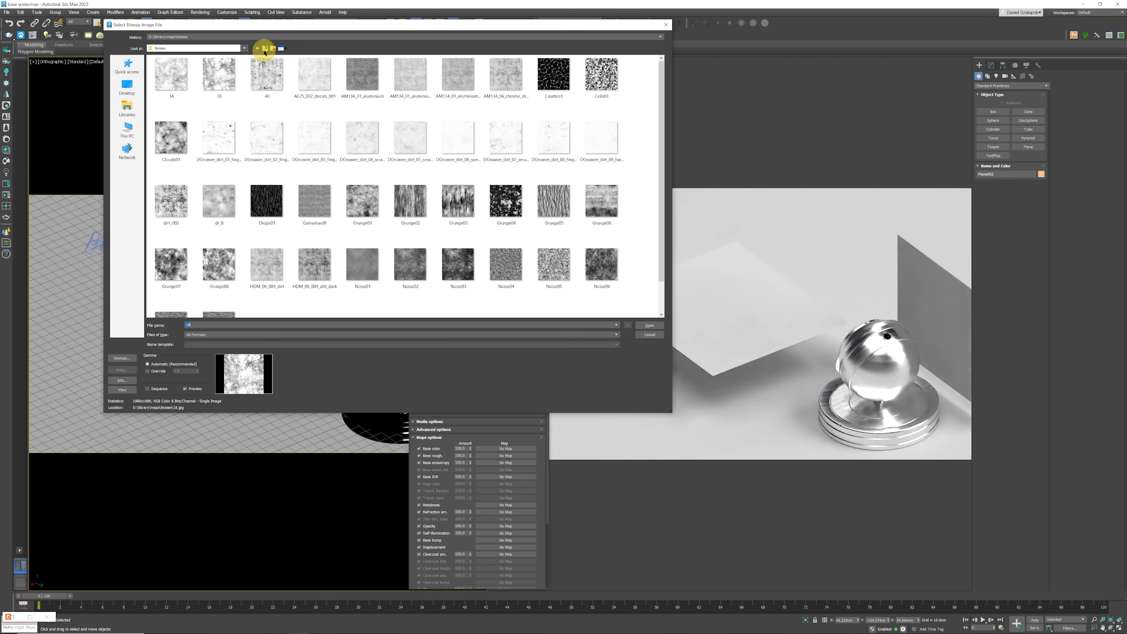
Load the black-and-white flower-of-life pattern image from the Glass frit patterns folder as the opacity bitmap, and return to the parent material
click(265, 48)
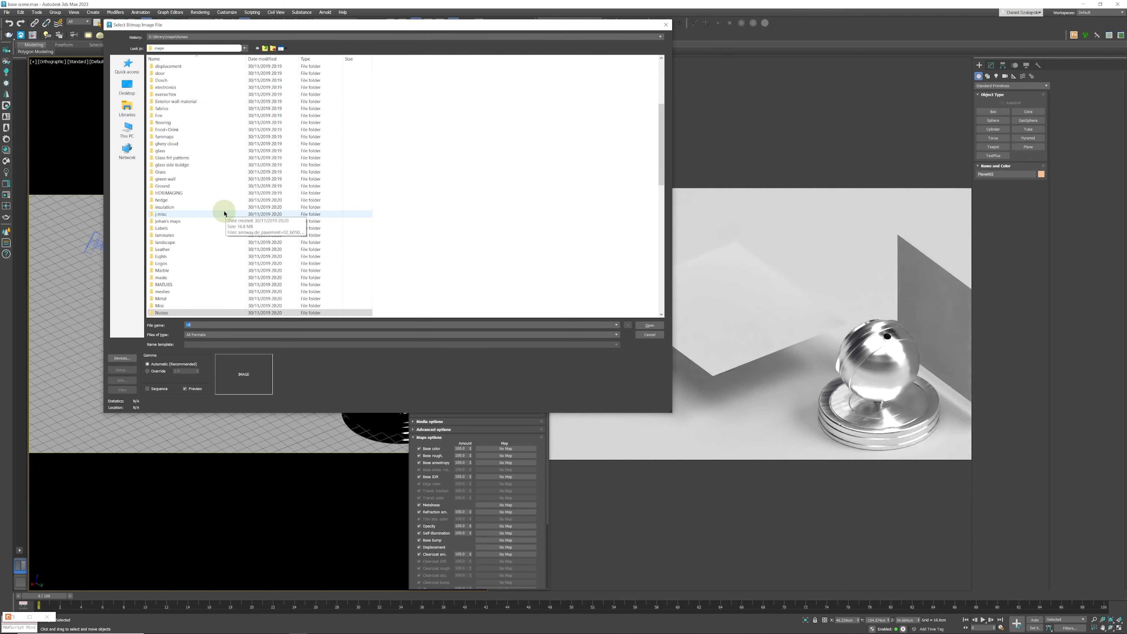
double_click(177, 158)
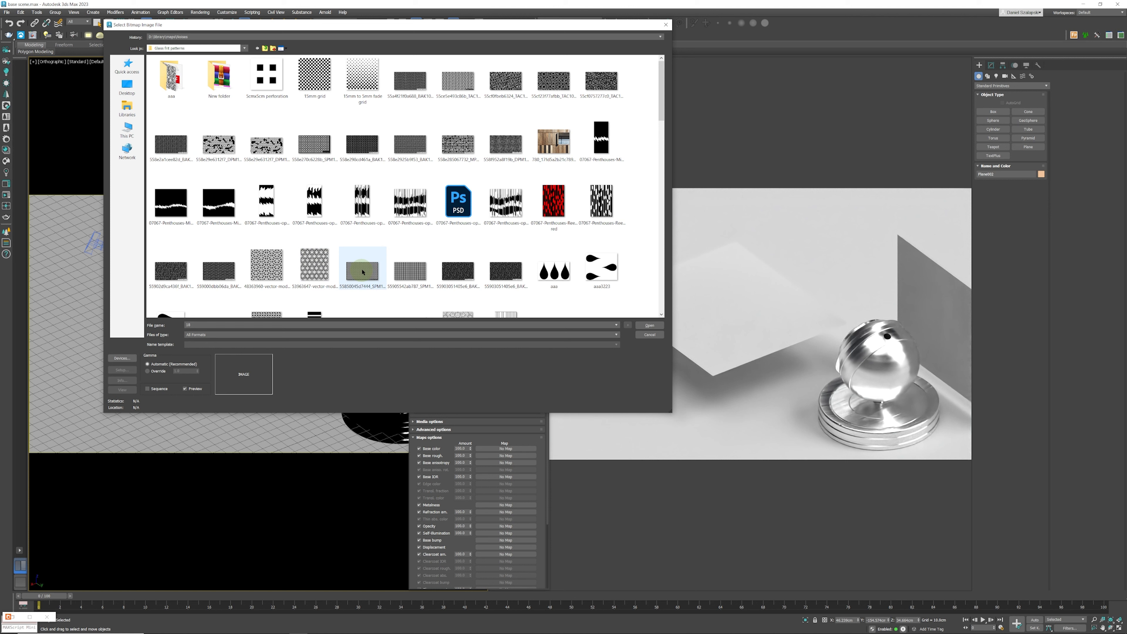
click(315, 266)
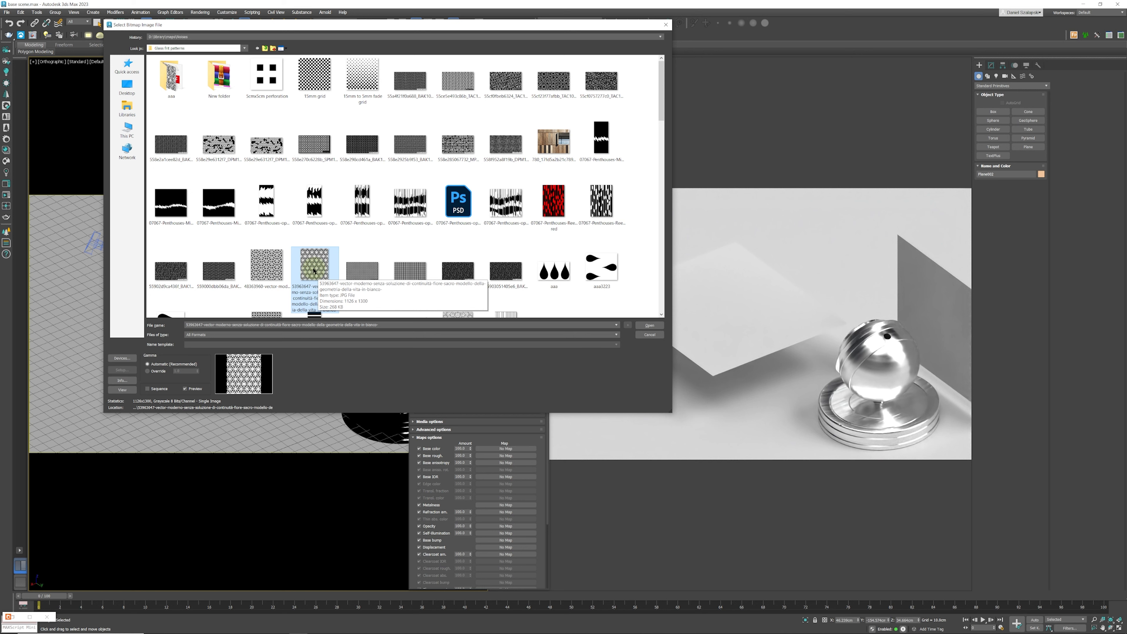
click(649, 325)
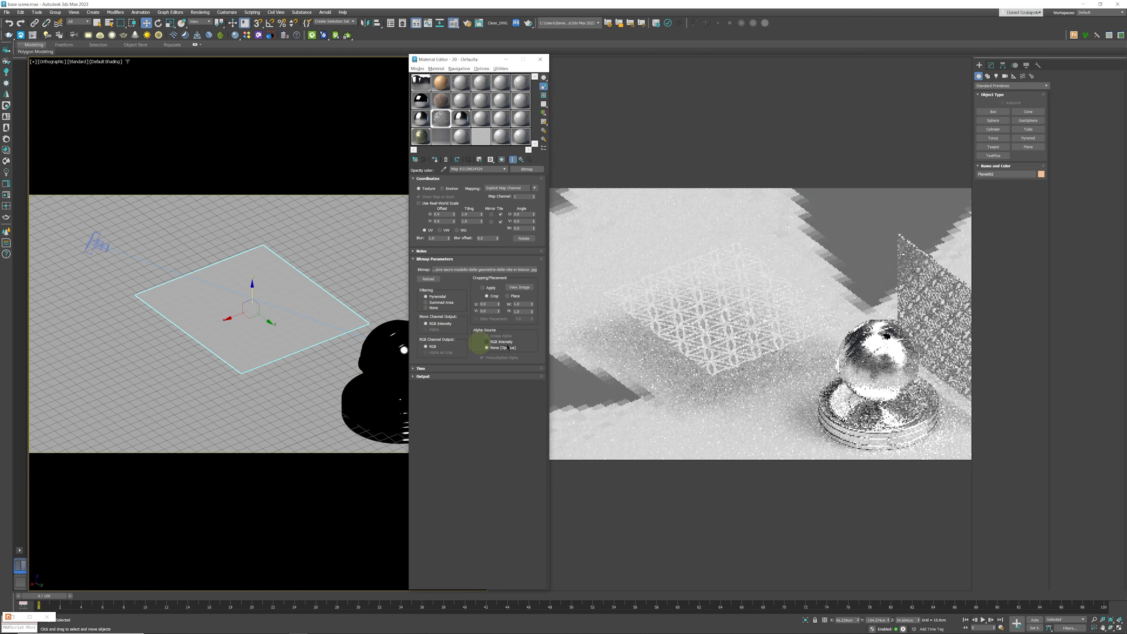
click(521, 160)
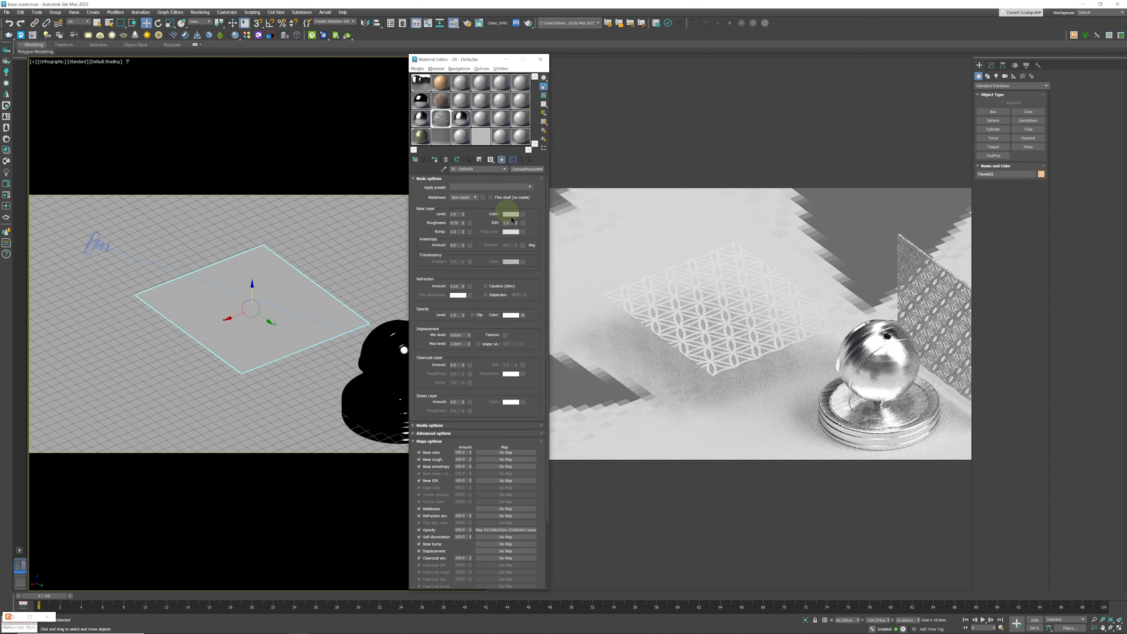
Apply the Copper rough preset to the patterned material, accepting the reset of its properties
click(530, 187)
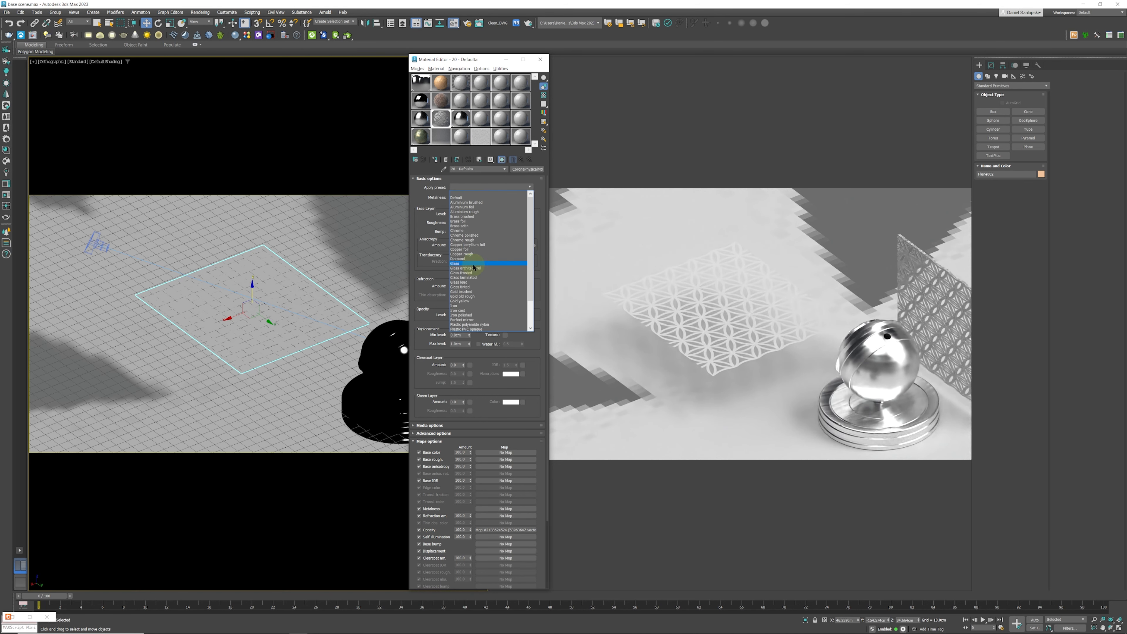
click(468, 256)
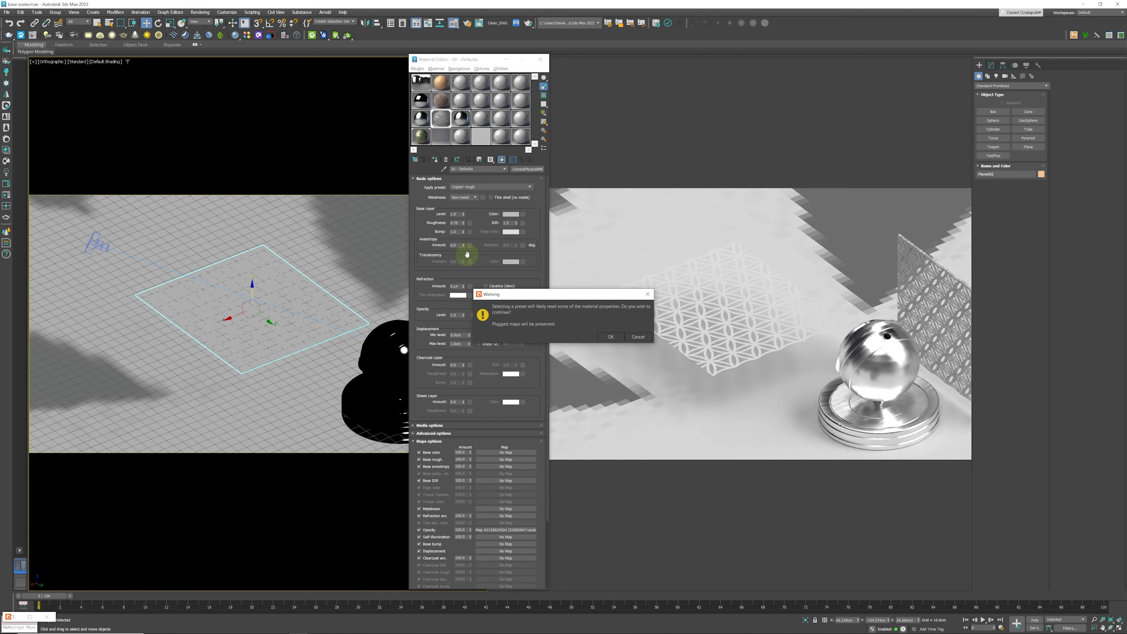
click(613, 338)
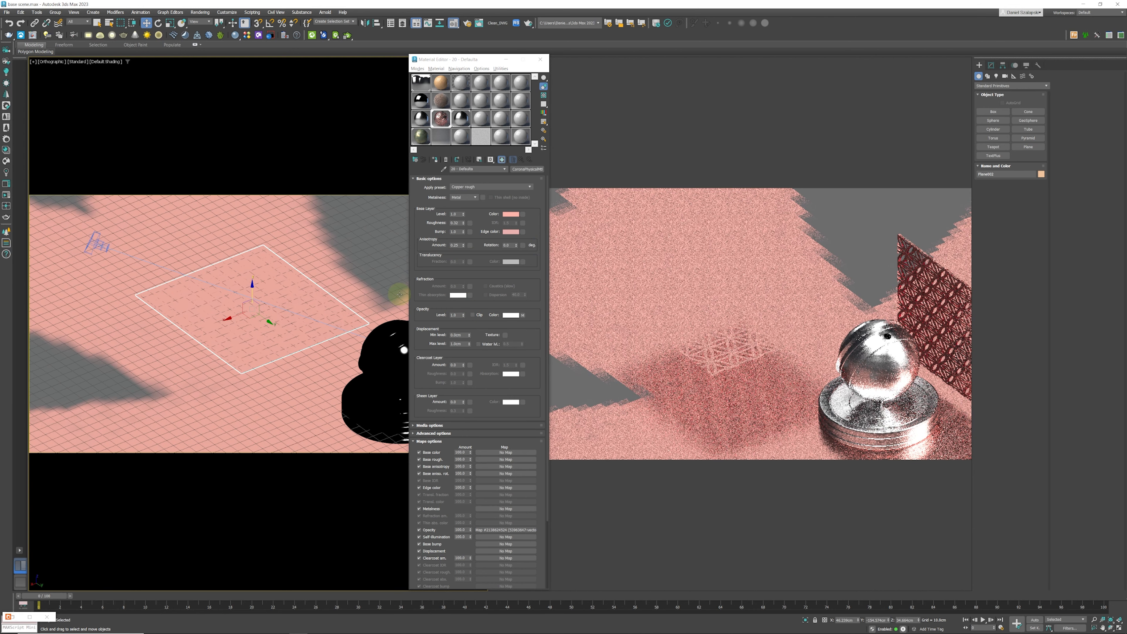
Select the ground and assign it the unused default Physical Material beside the slicer sample
click(370, 277)
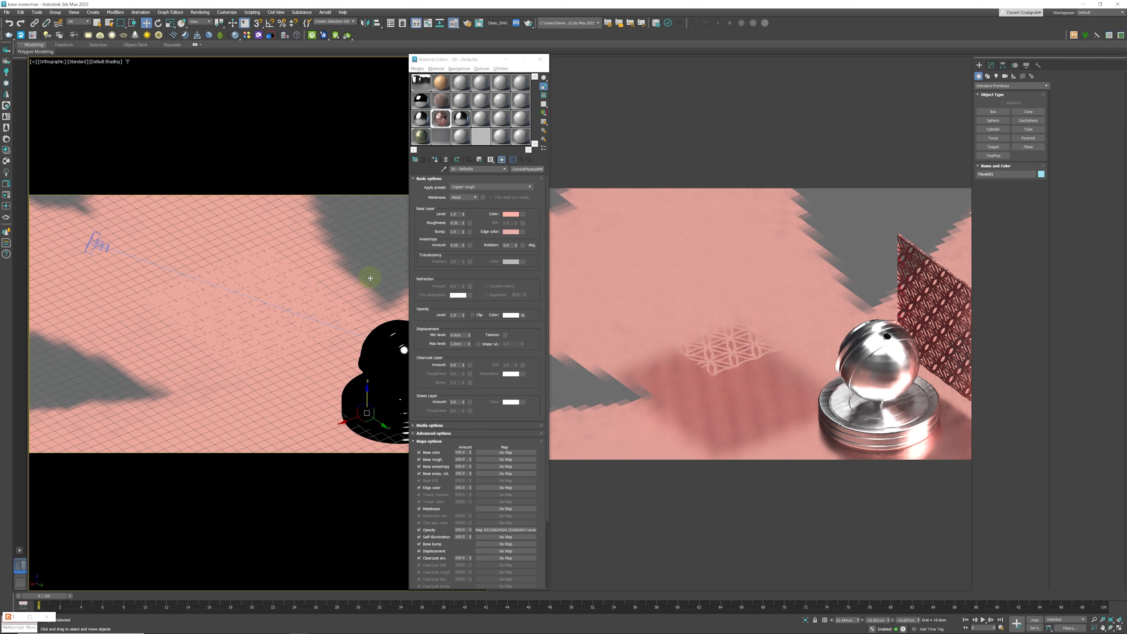
click(462, 136)
click(435, 160)
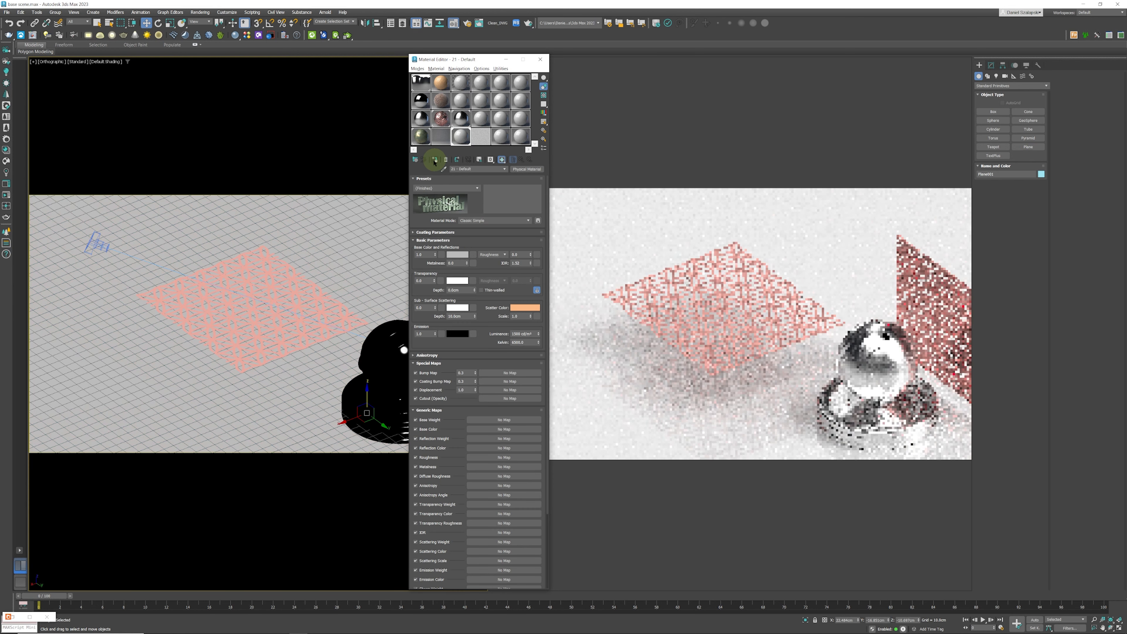
alt+middle_drag(309, 320, 324, 321)
scroll(323, 320, up, 2)
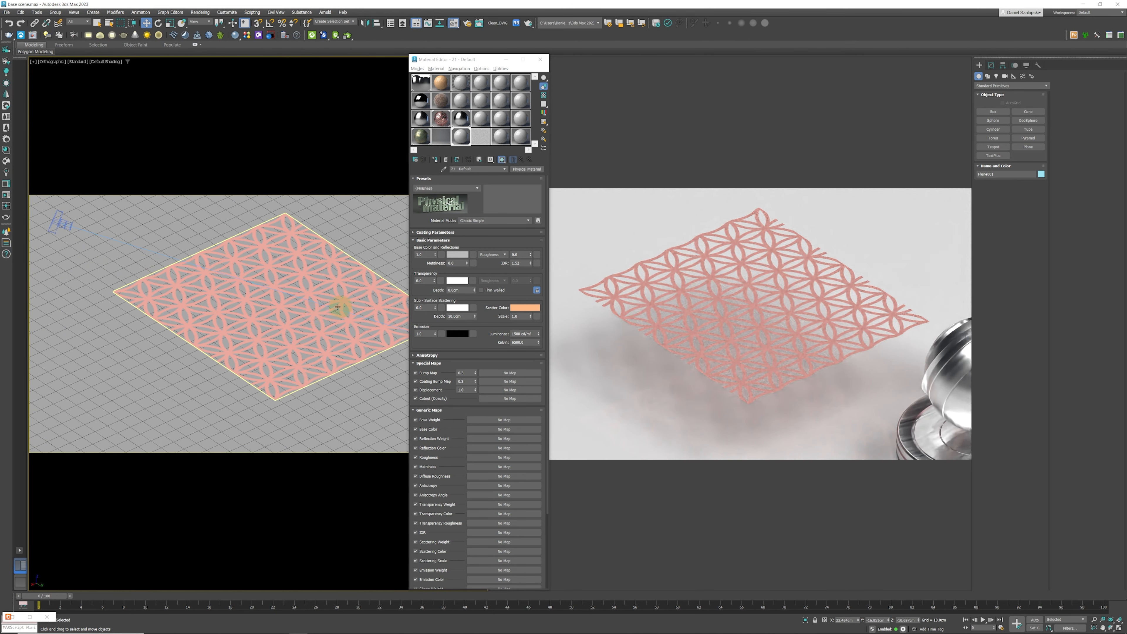
Add a UVW Map modifier to the raised copper-patterned plane and move the material editor clear of the viewport
click(354, 276)
scroll(327, 325, down, 3)
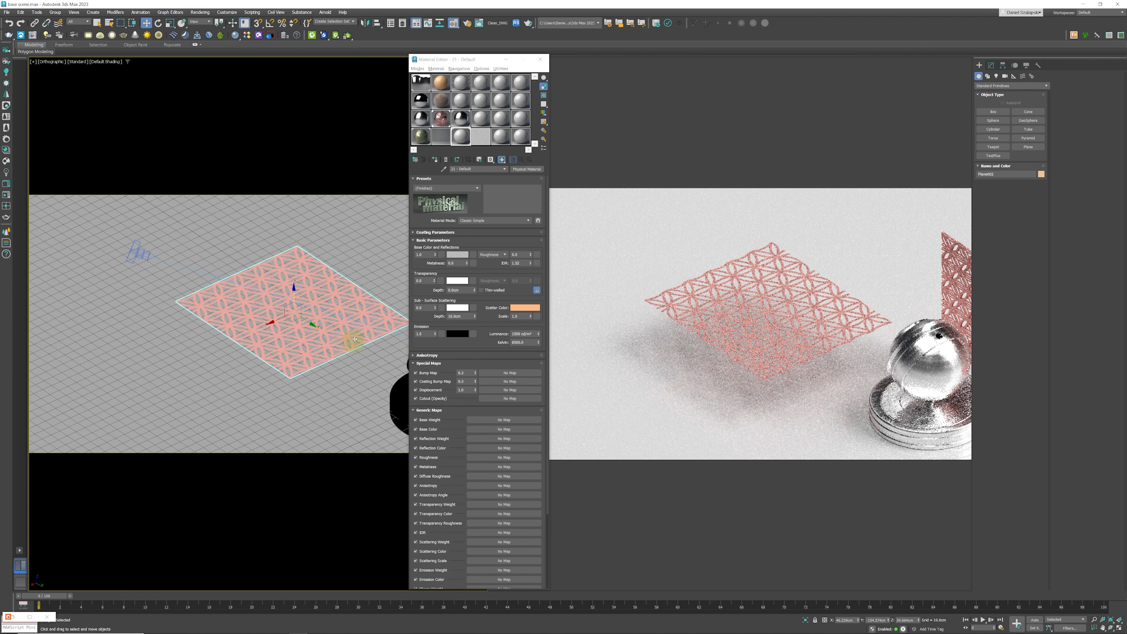
click(991, 65)
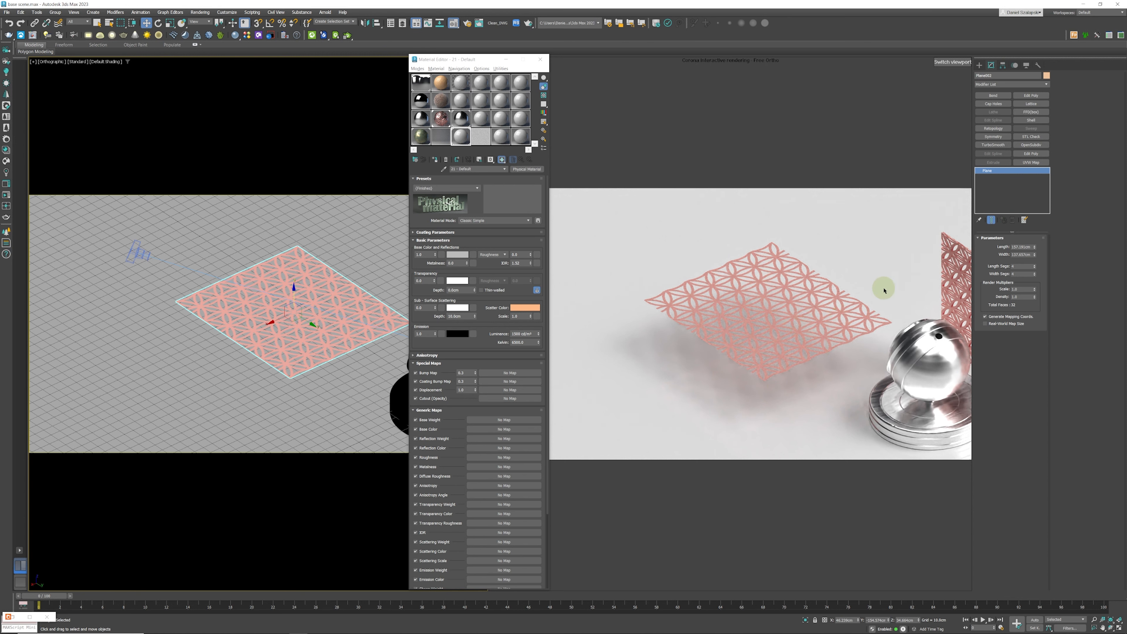
click(1031, 162)
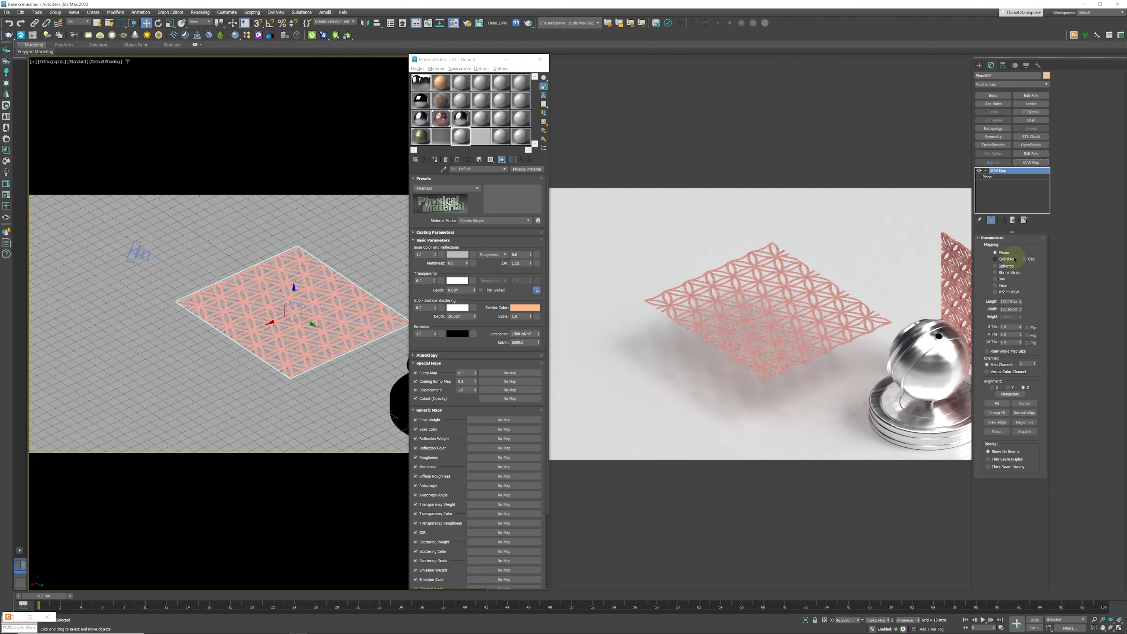
drag(457, 60, 549, 60)
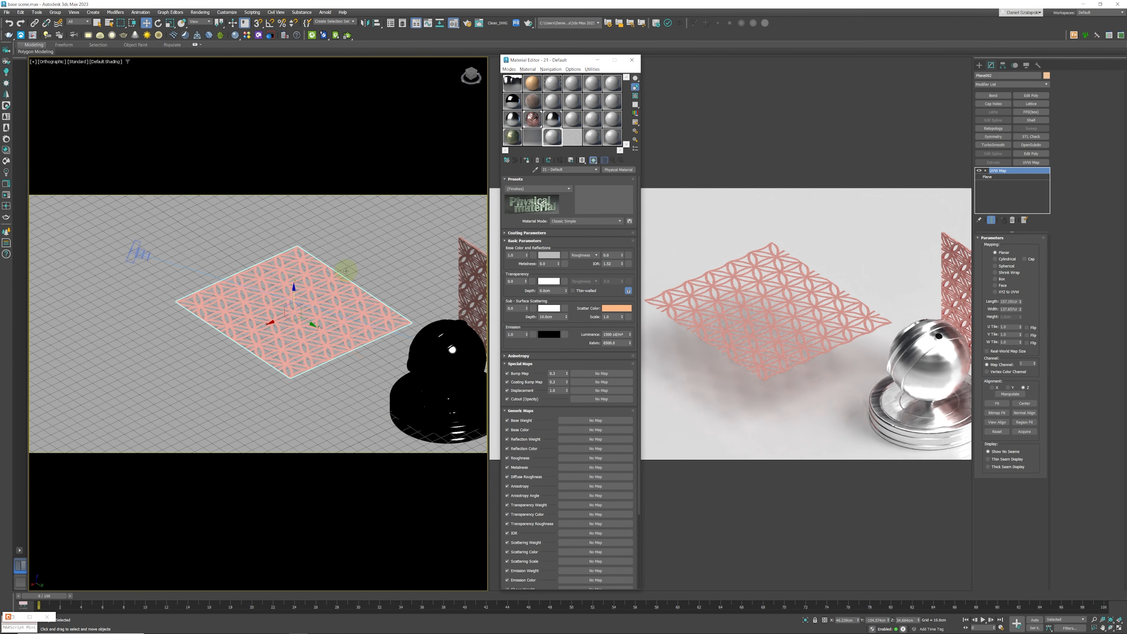